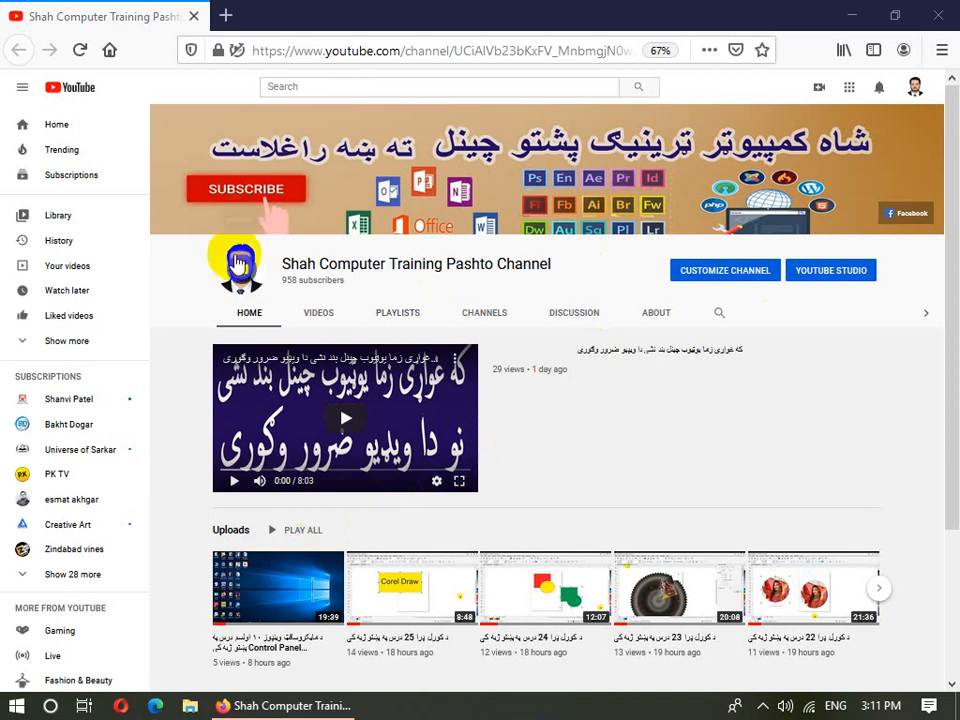
# - Show the YouTube channel's playlists, then minimize Firefox to reveal the desktop
pyautogui.click(395, 320)
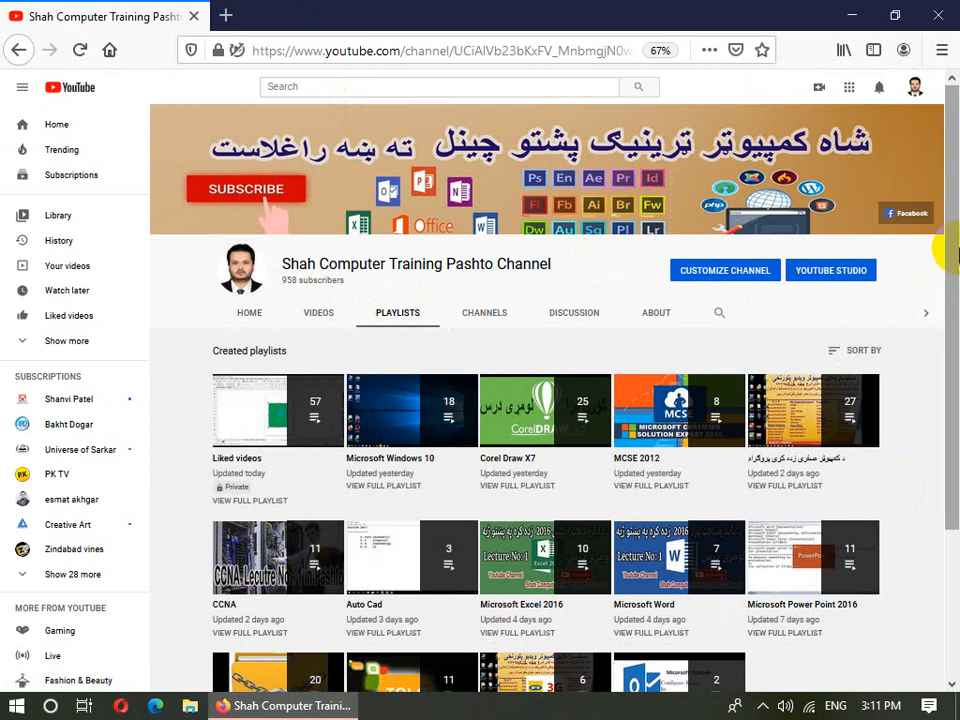
pyautogui.moveTo(945, 250)
pyautogui.mouseDown()
pyautogui.moveTo(945, 289)
pyautogui.moveTo(936, 246)
pyautogui.mouseUp()
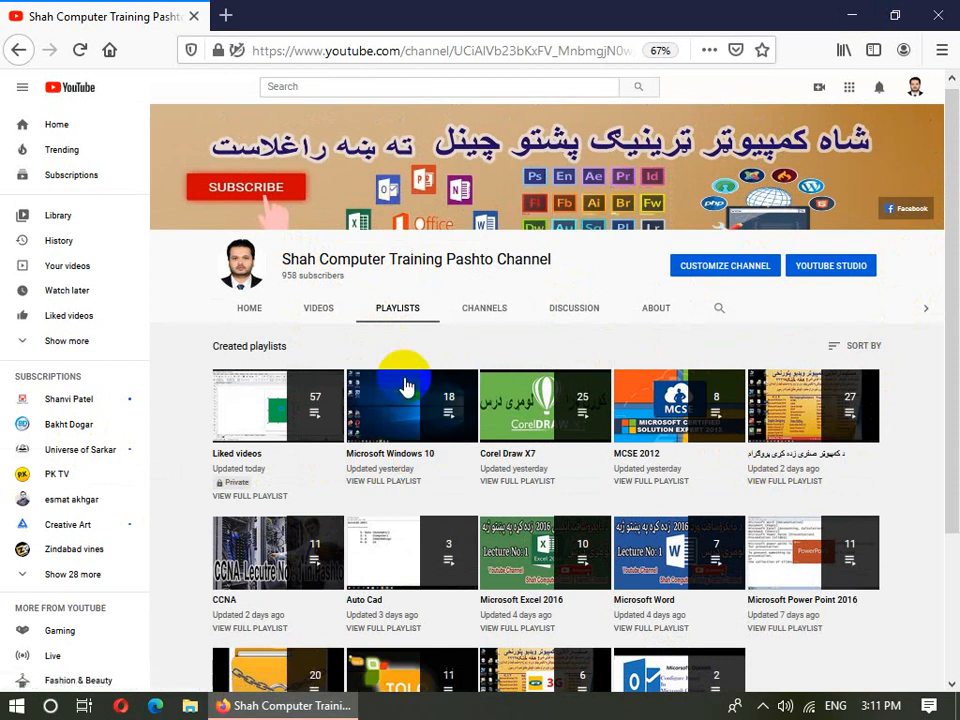
pyautogui.click(851, 15)
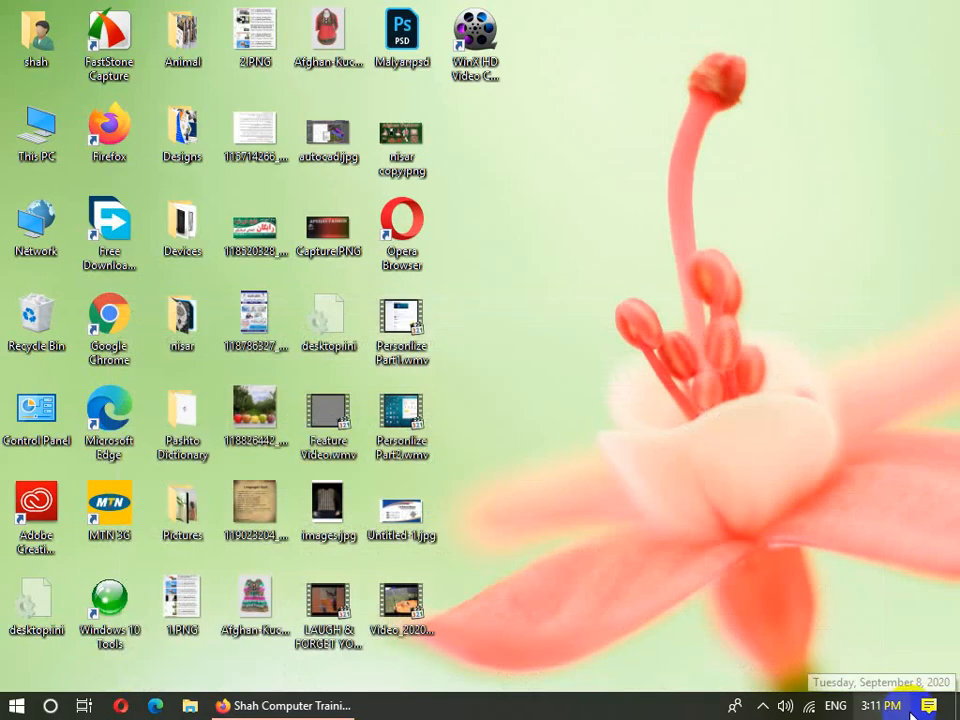
# - Launch Control Panel with the Run command 'control'
pyautogui.press('super+r')
pyautogui.write('control')
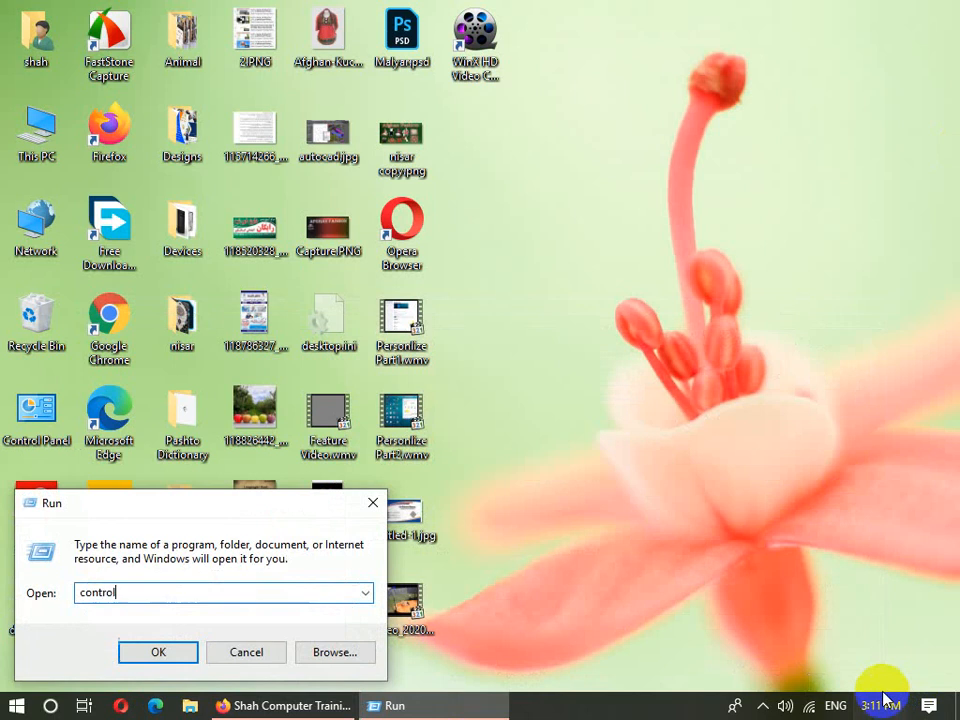
pyautogui.press('Return')
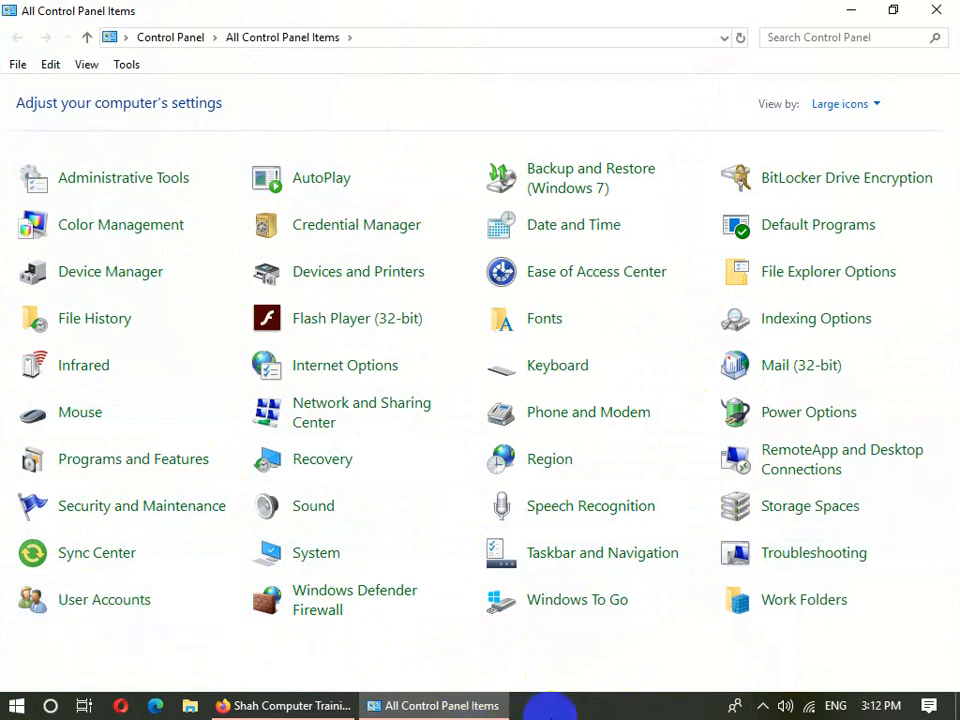
pyautogui.click(560, 710)
# - Start Notepad from Run, type the heading 'User Account', and maximize the window
pyautogui.press('super+r')
pyautogui.write('not')
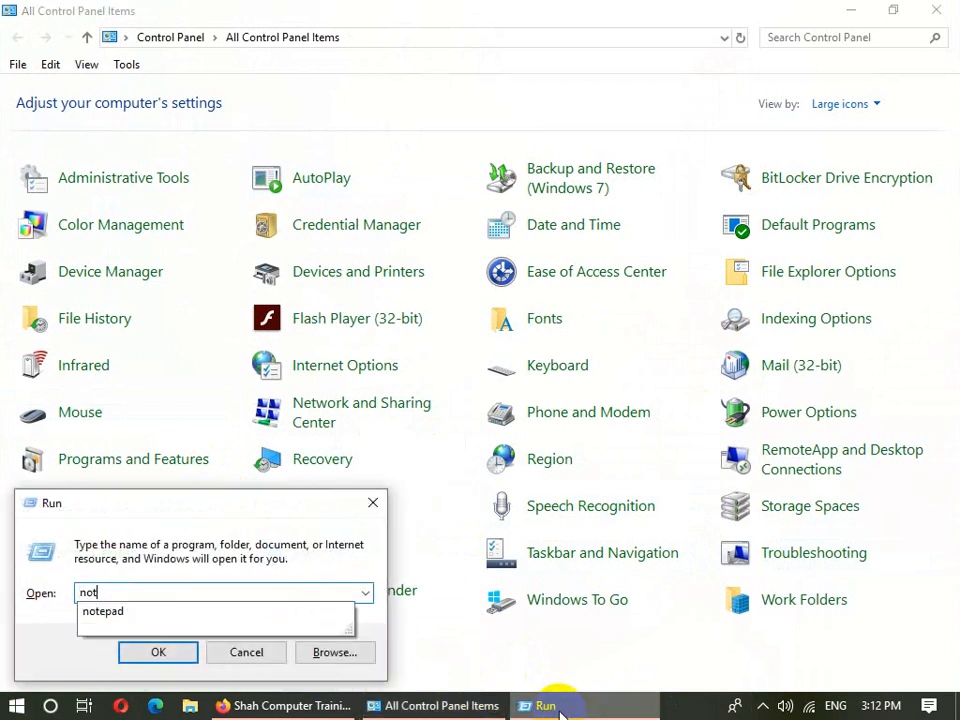
pyautogui.write('epad')
pyautogui.press('Return')
pyautogui.write('Use')
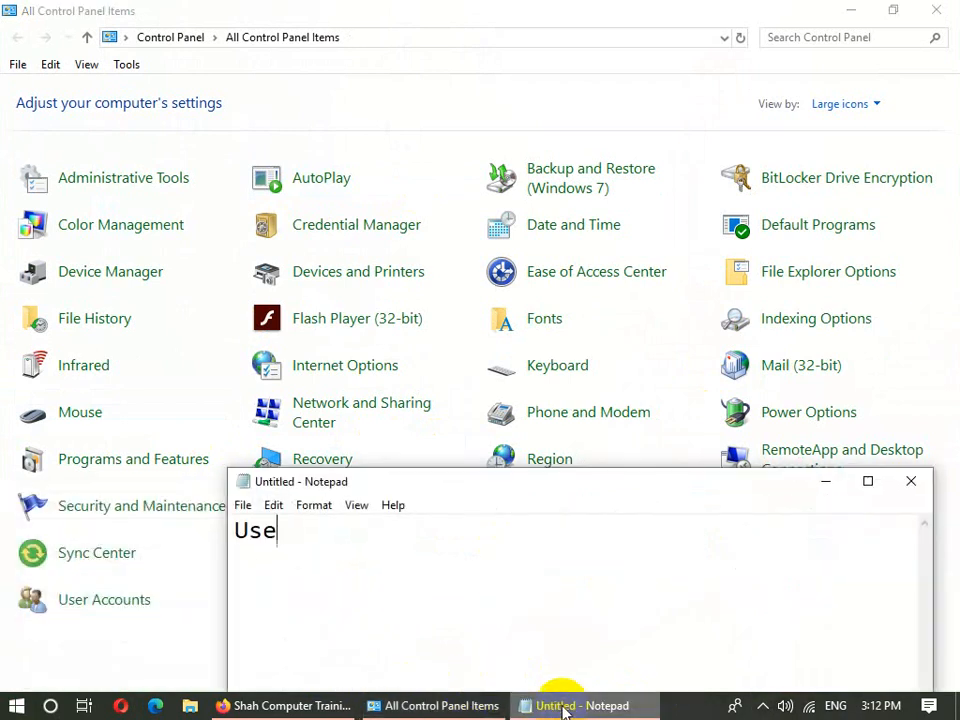
pyautogui.write('r Account')
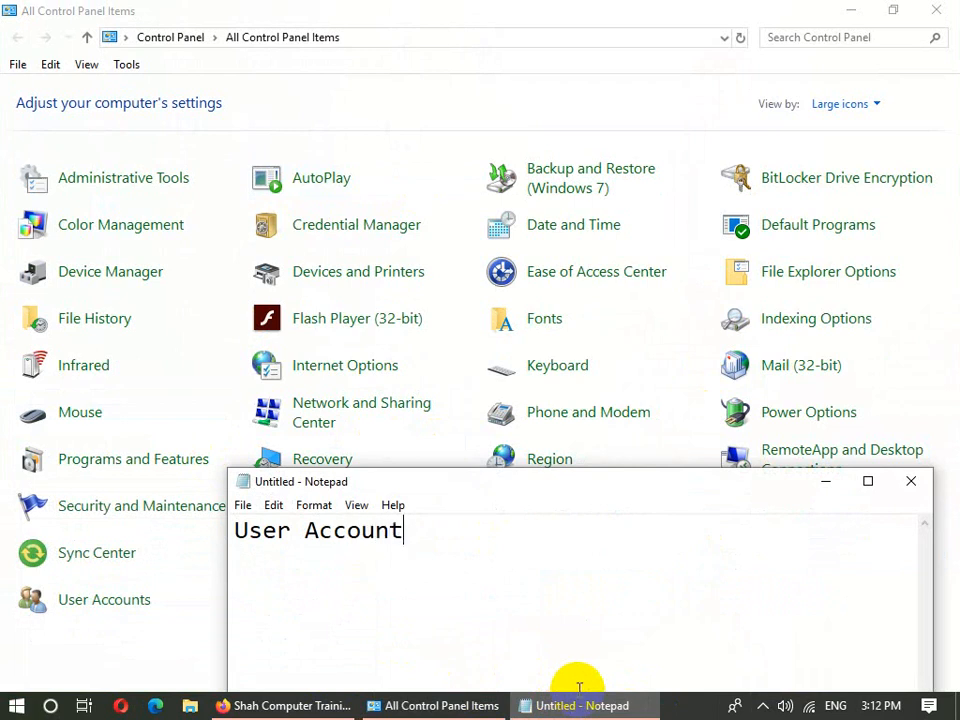
pyautogui.click(888, 481)
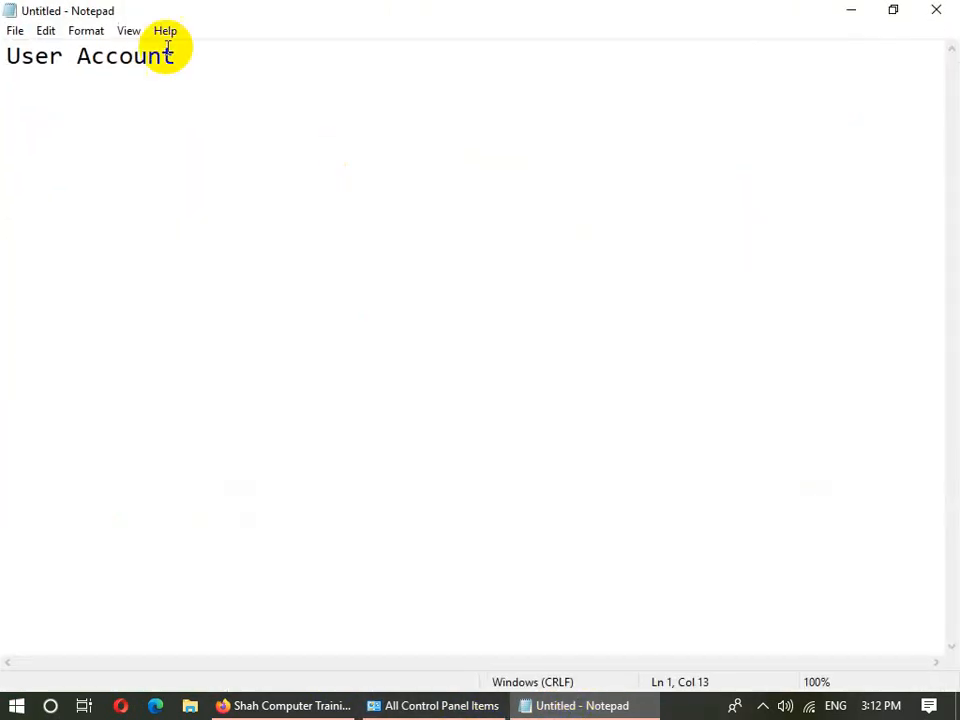
# - Add the line 'User: A person who used a computer is called user.' under the heading
pyautogui.moveTo(66, 58); pyautogui.dragTo(4, 56)
pyautogui.click(268, 65)
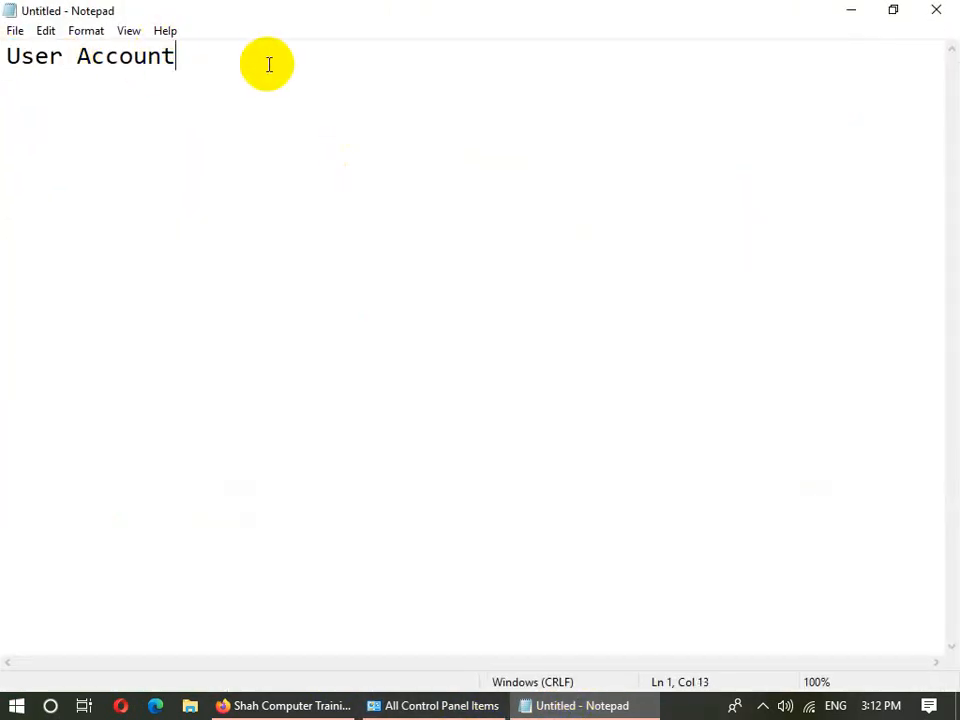
pyautogui.write('Usr')
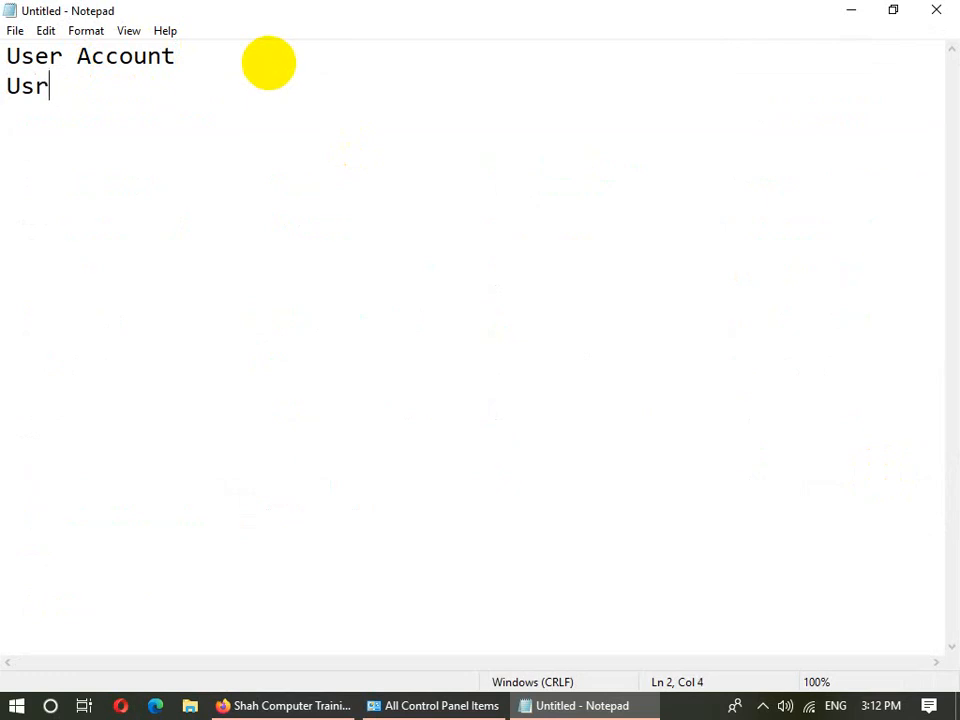
pyautogui.press('BackSpace')
pyautogui.write('er: A')
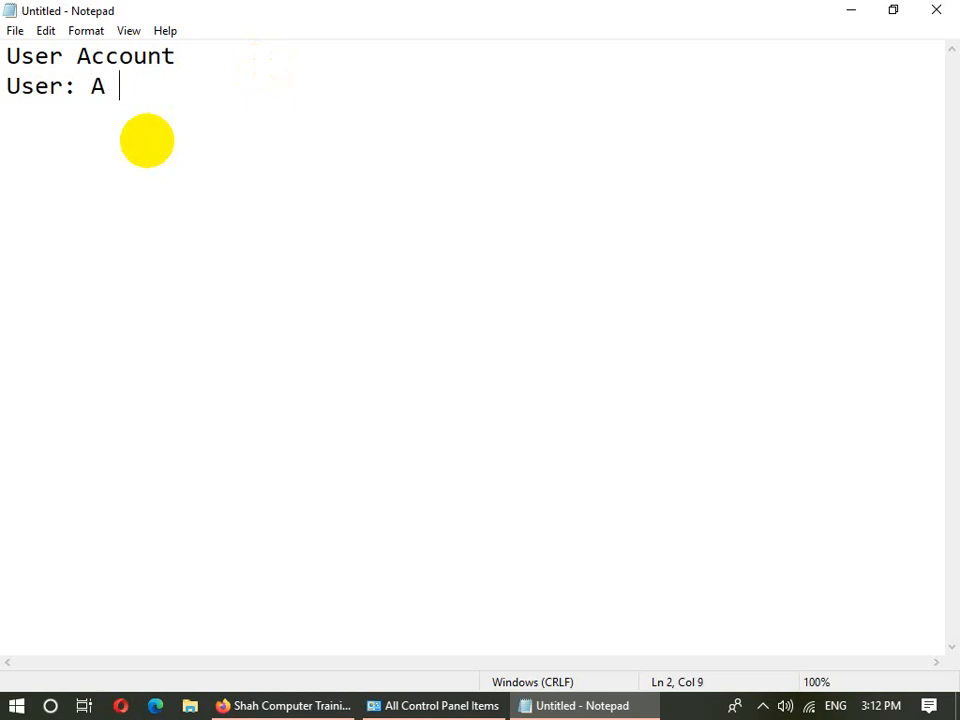
pyautogui.write('pers')
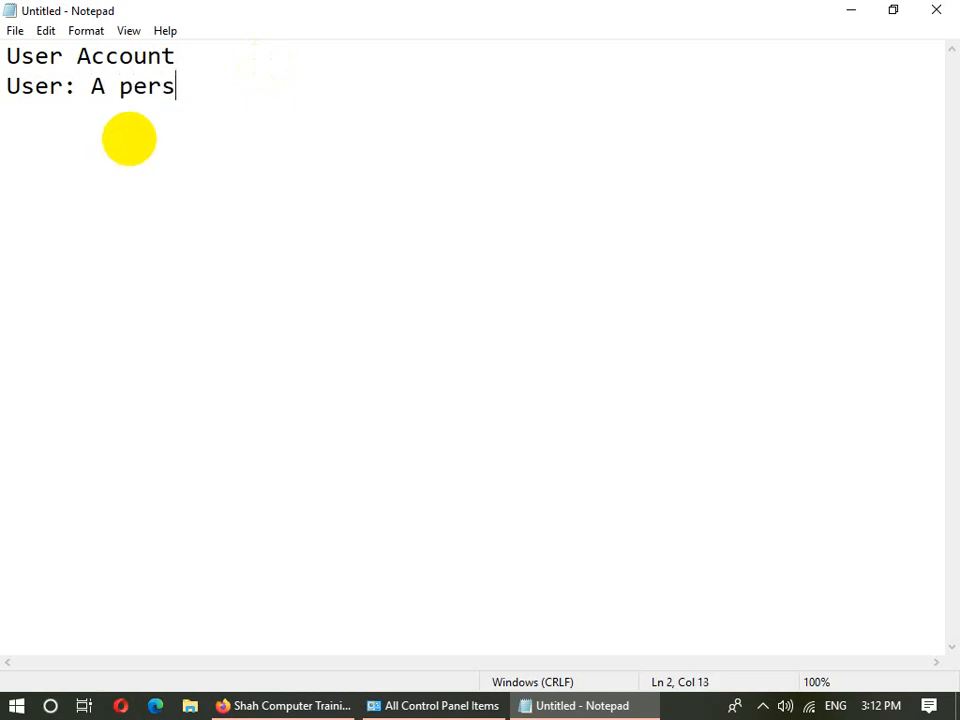
pyautogui.write('on who used a')
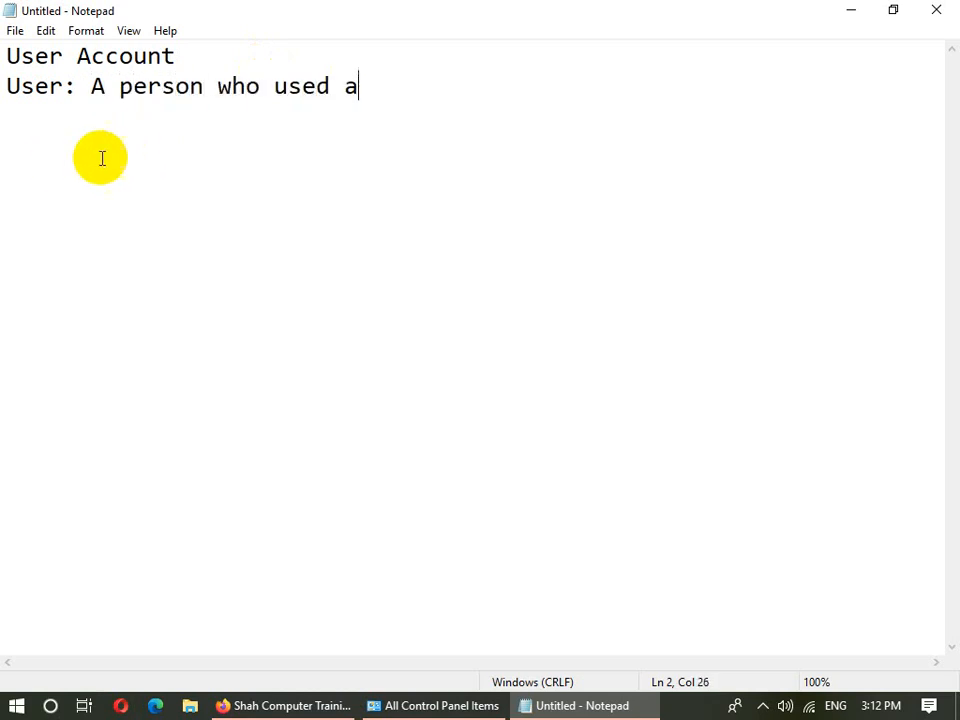
pyautogui.write(' computer i')
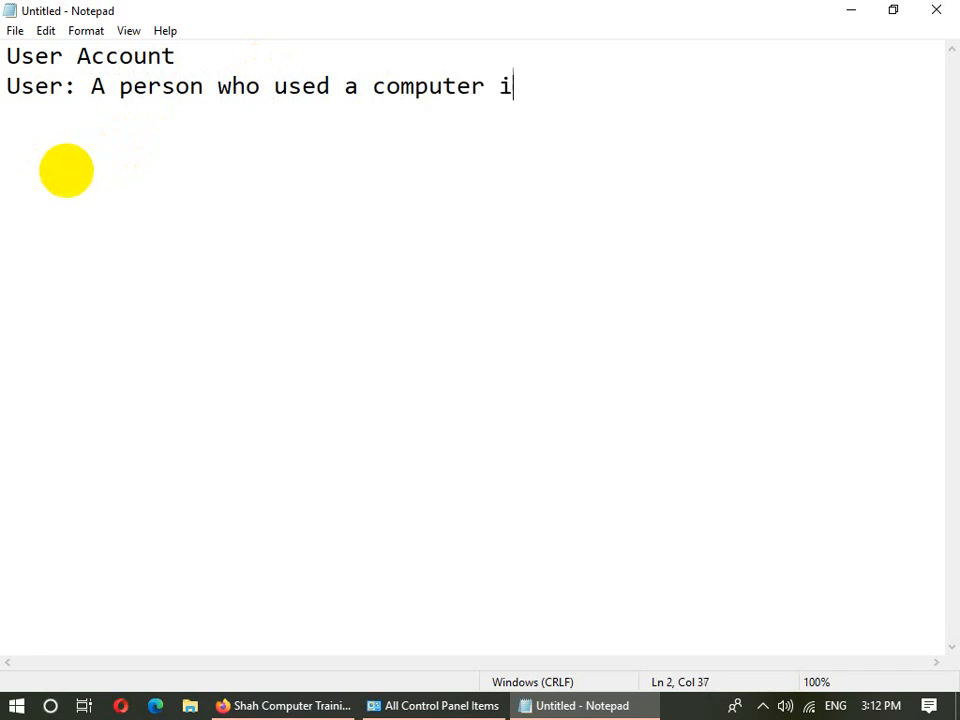
pyautogui.write('s called user')
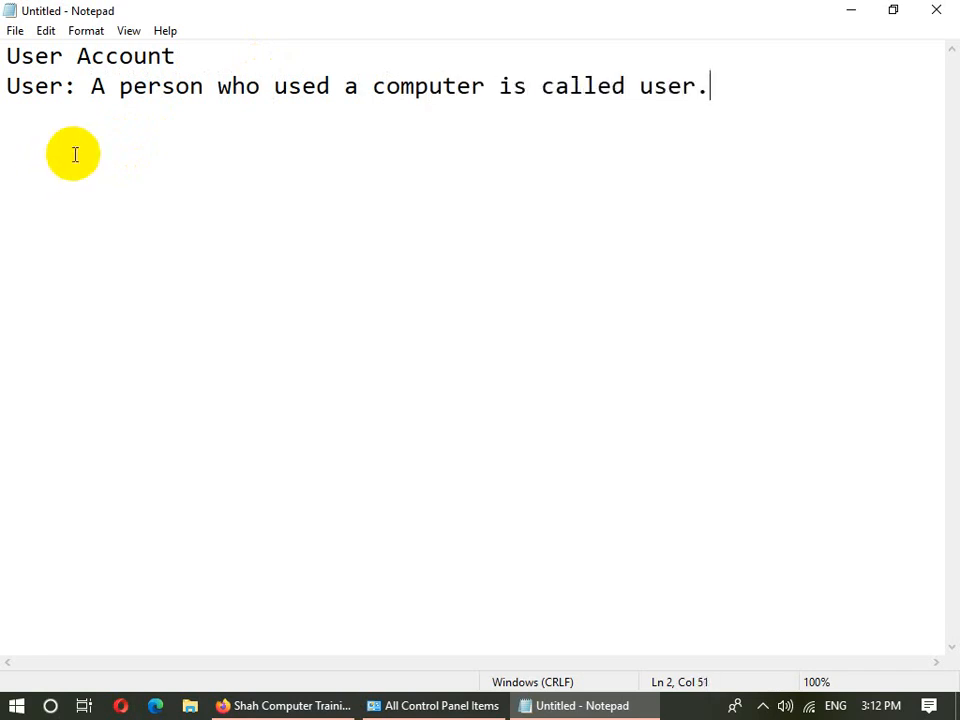
pyautogui.write('.')
pyautogui.press('Return')
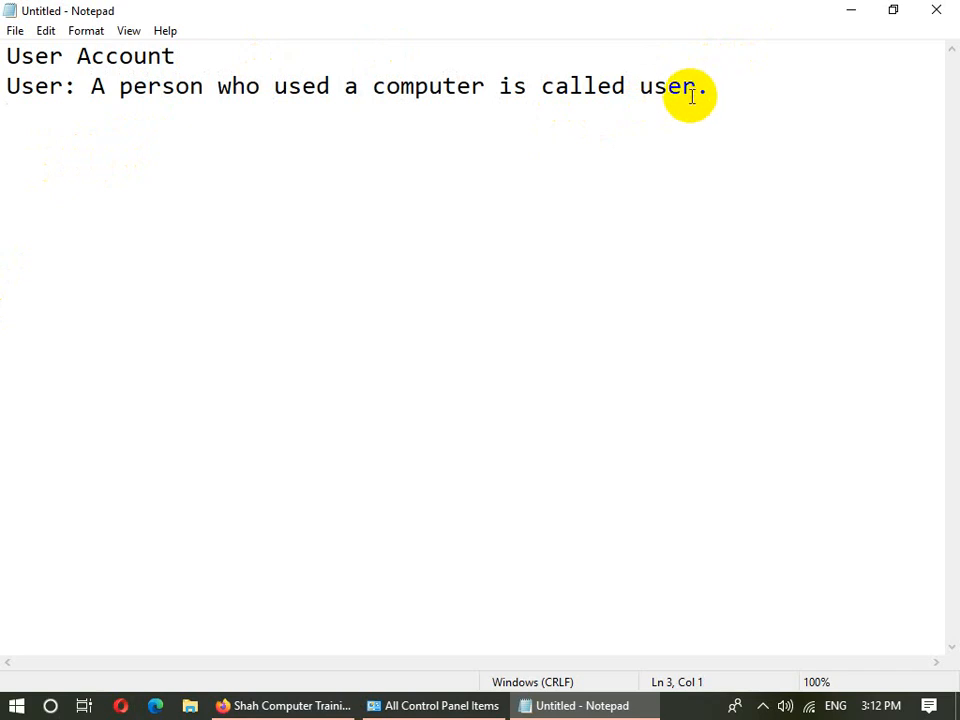
# - Demonstrate selecting single words and the whole definition line, ending with the caret after line 2
pyautogui.moveTo(691, 90); pyautogui.dragTo(638, 92)
pyautogui.click(723, 90)
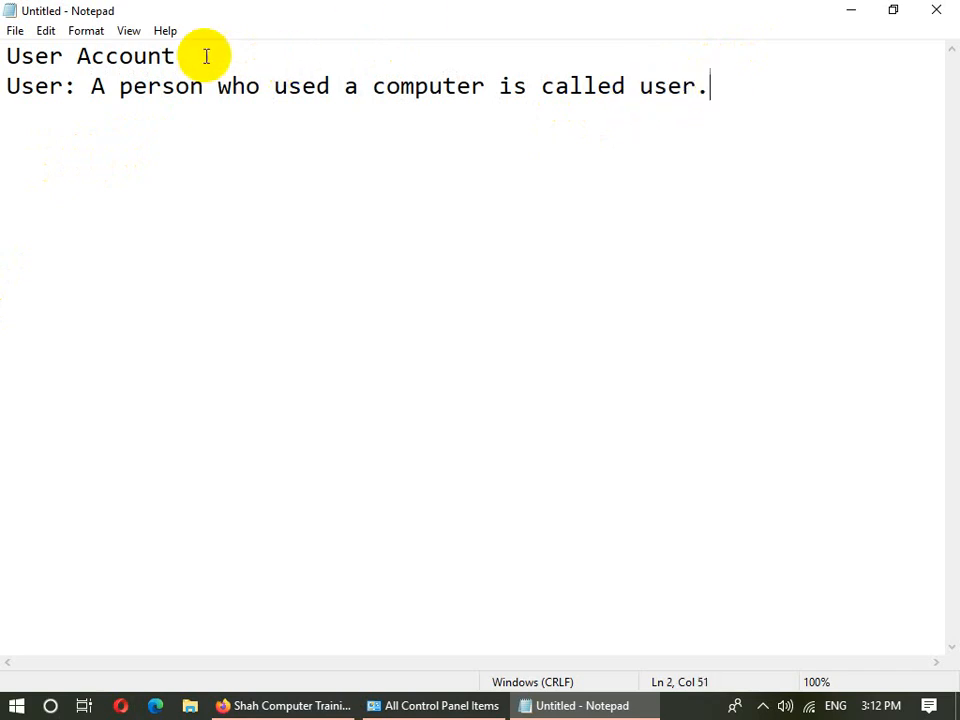
pyautogui.moveTo(205, 56); pyautogui.dragTo(80, 56)
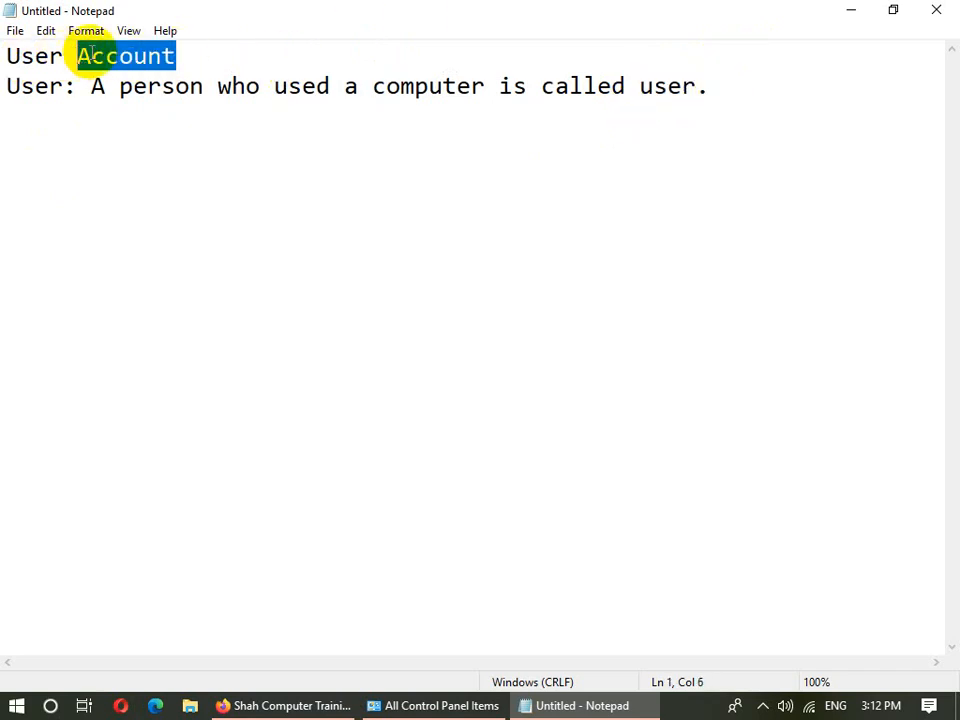
pyautogui.click(700, 86)
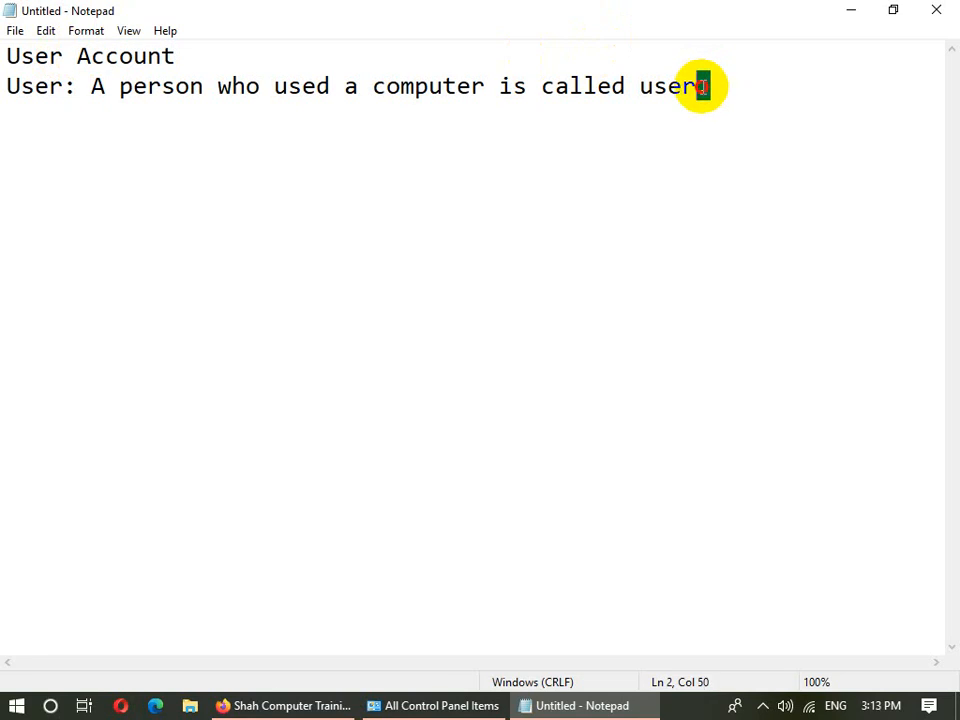
pyautogui.click(6, 154)
pyautogui.moveTo(6, 154); pyautogui.dragTo(4, 86)
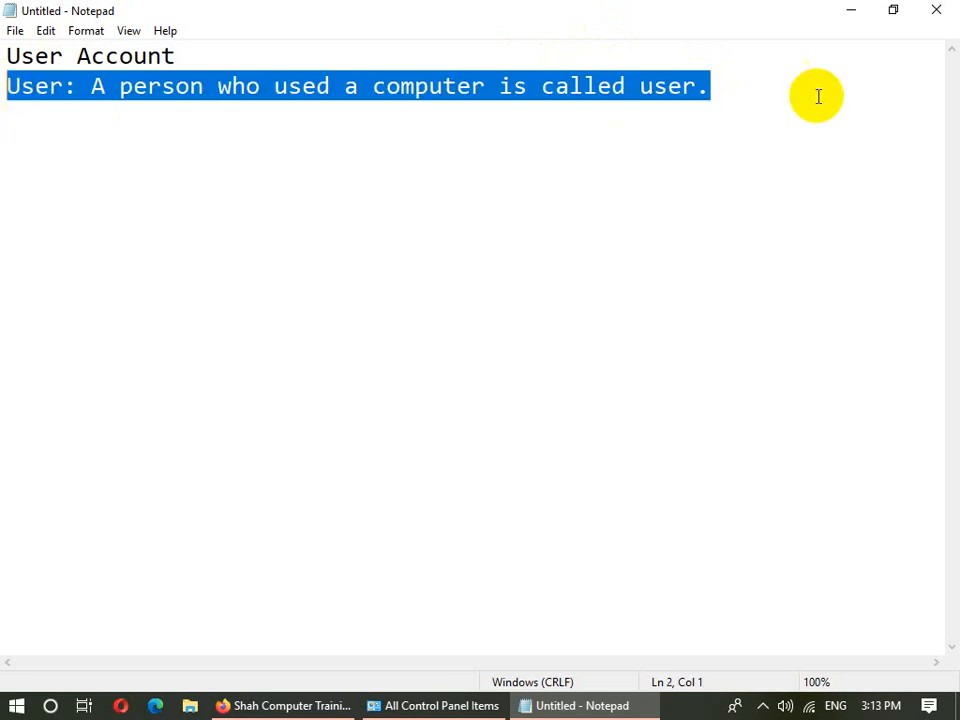
pyautogui.click(755, 88)
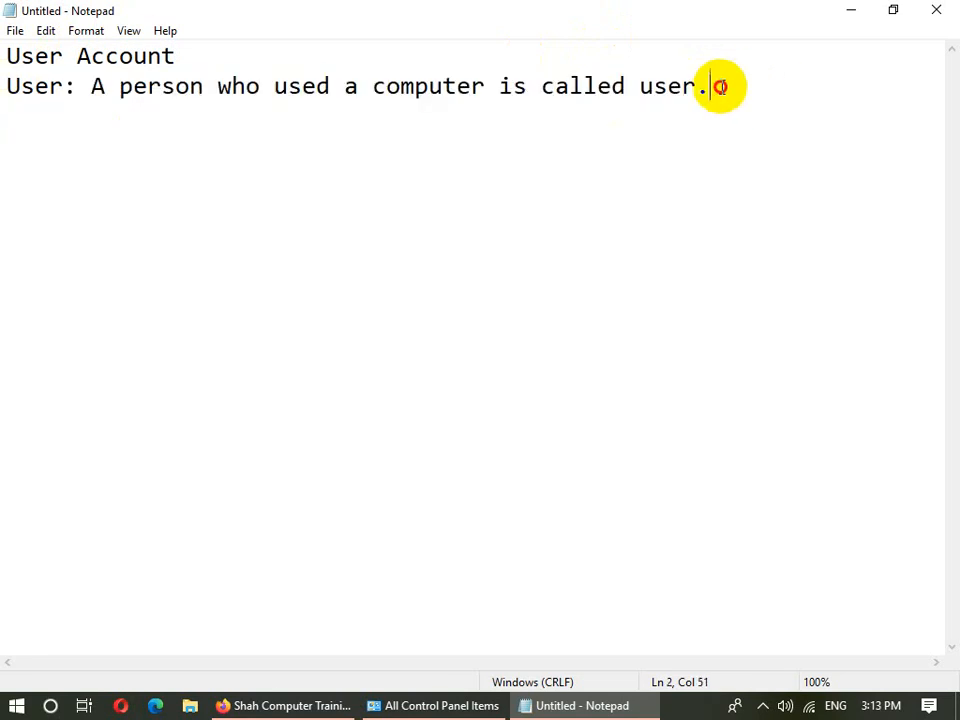
pyautogui.moveTo(720, 86); pyautogui.dragTo(10, 90)
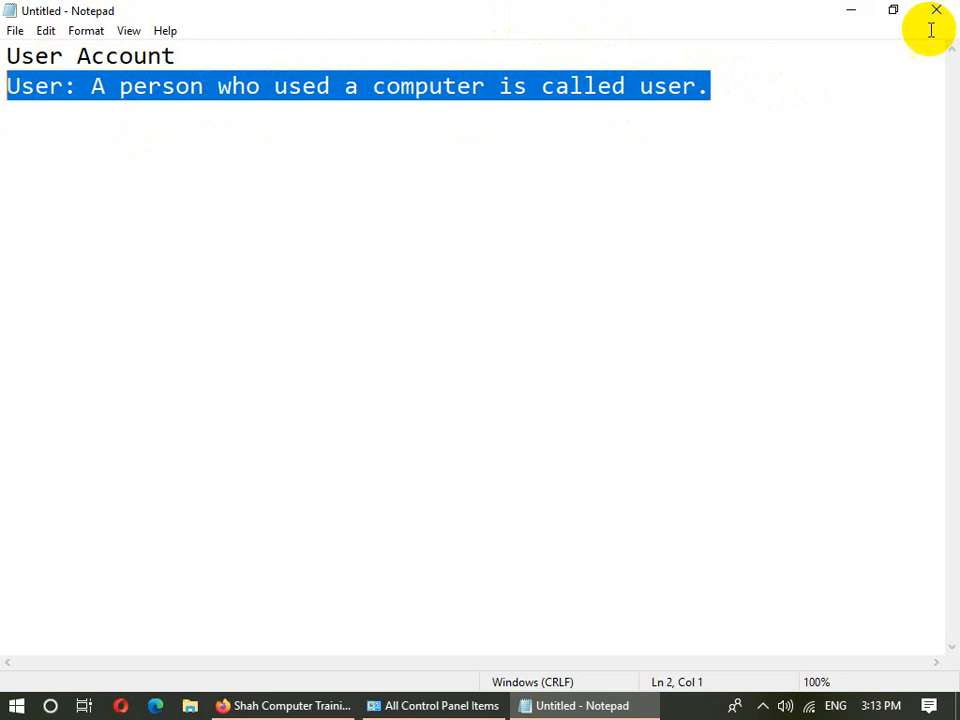
pyautogui.click(141, 145)
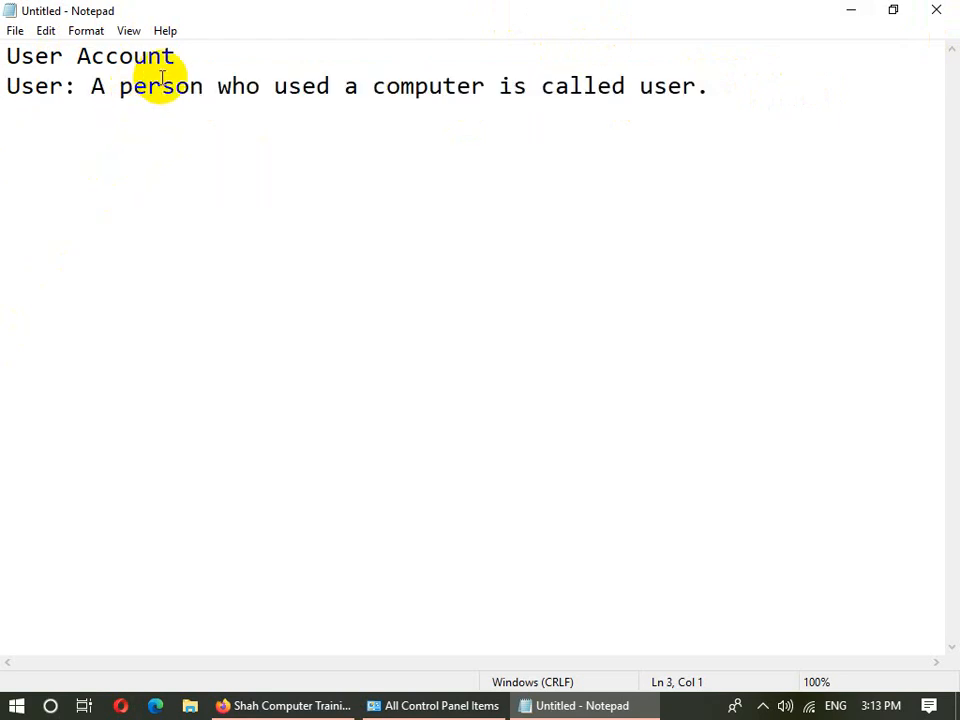
pyautogui.moveTo(176, 56); pyautogui.dragTo(81, 65)
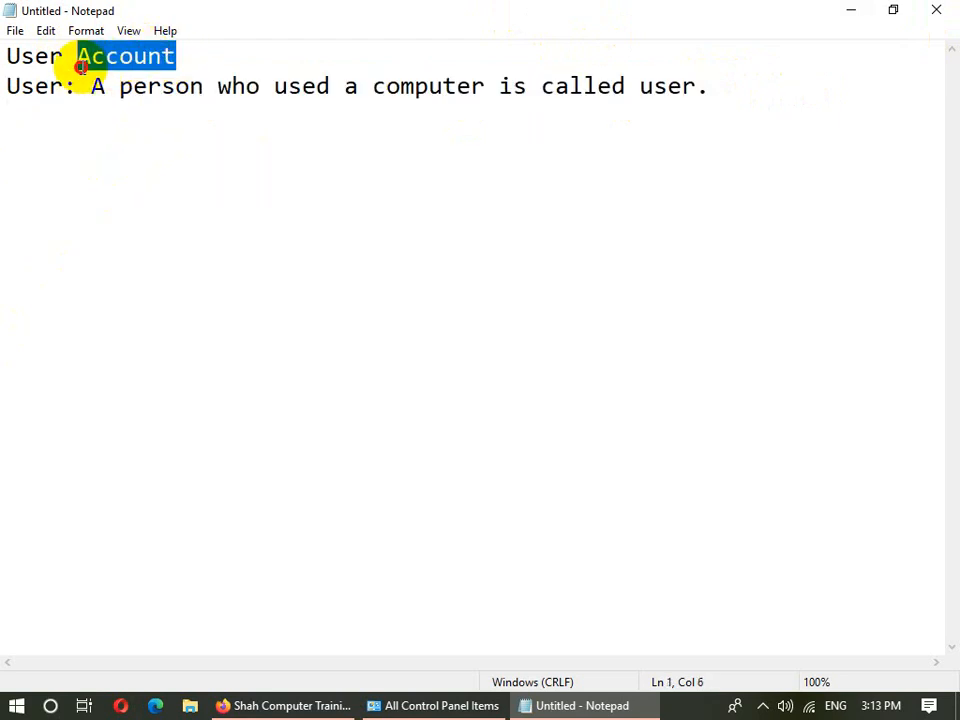
pyautogui.click(807, 87)
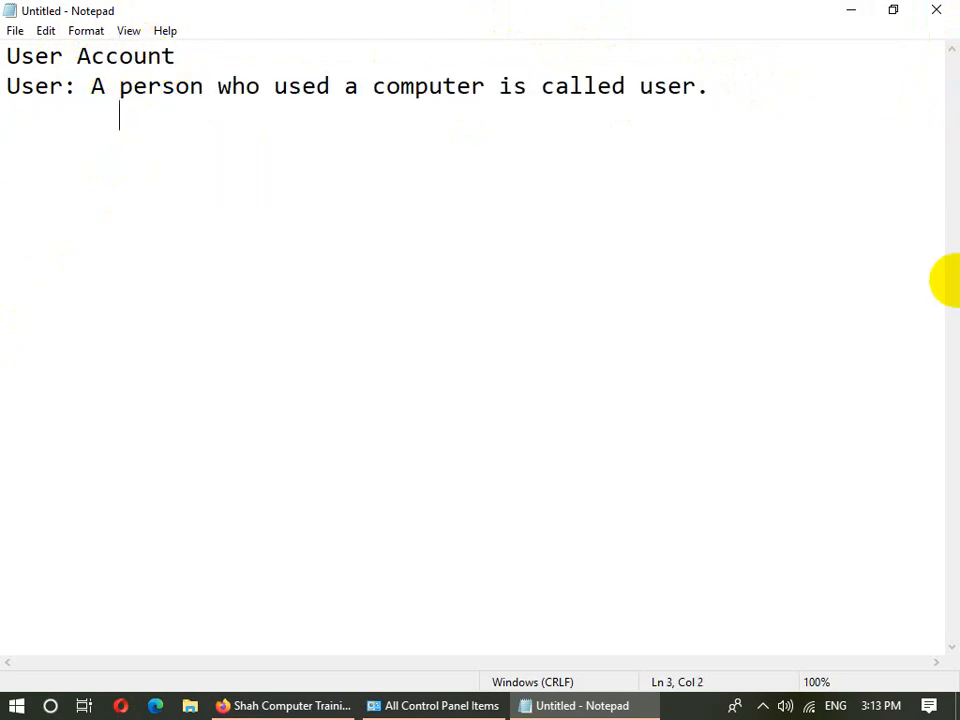
# - Add an 'User Account:' line followed by a 'Personal Computer' line
pyautogui.write('User Account')
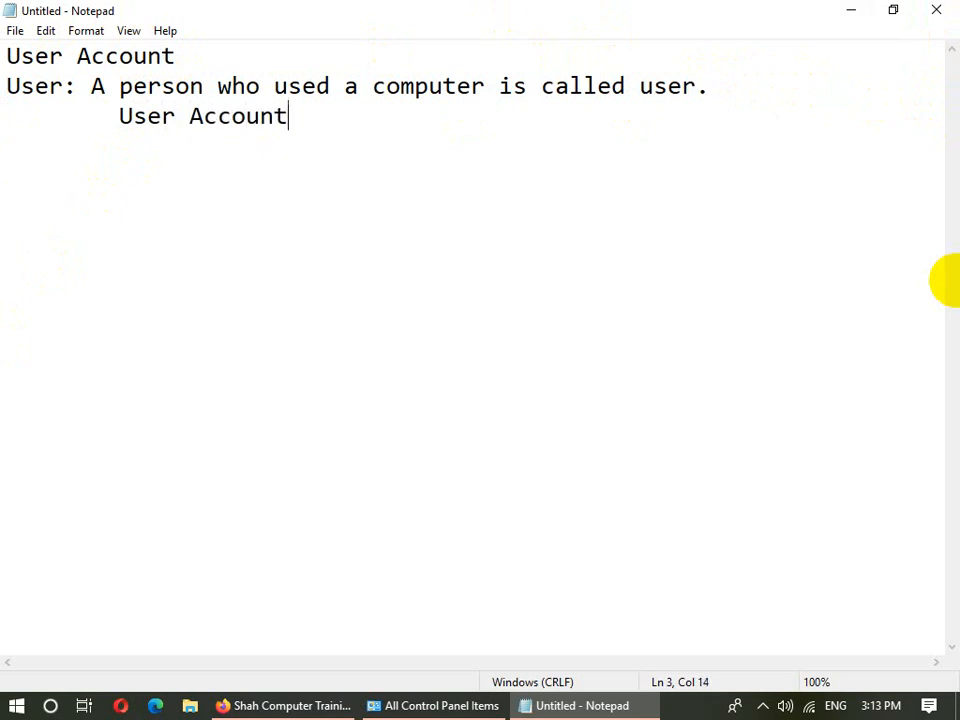
pyautogui.write(':')
pyautogui.press('Return')
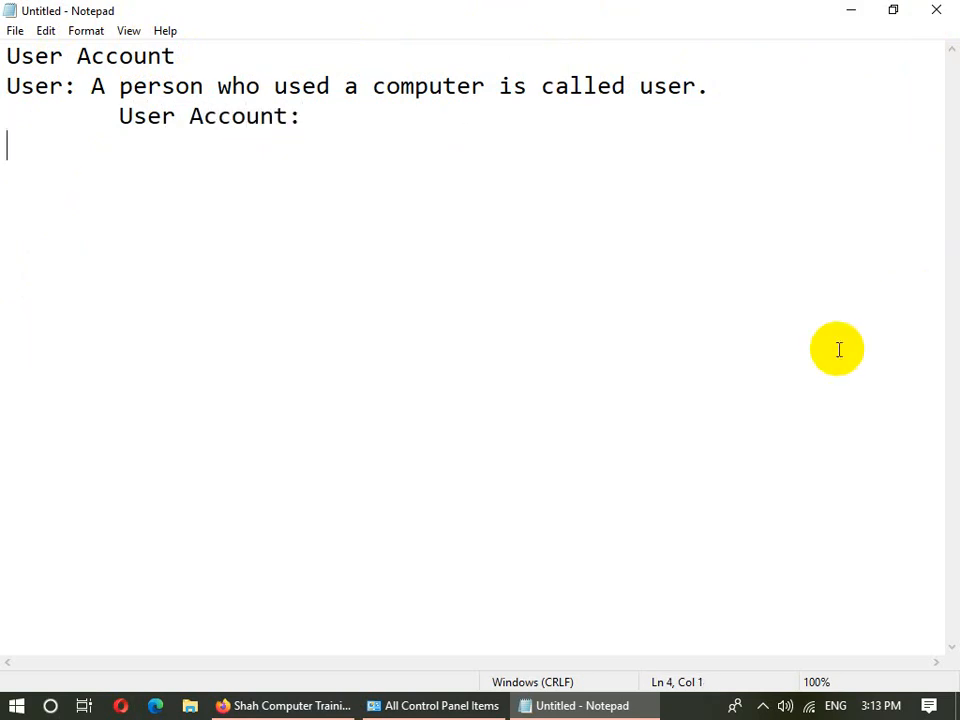
pyautogui.write('Local C')
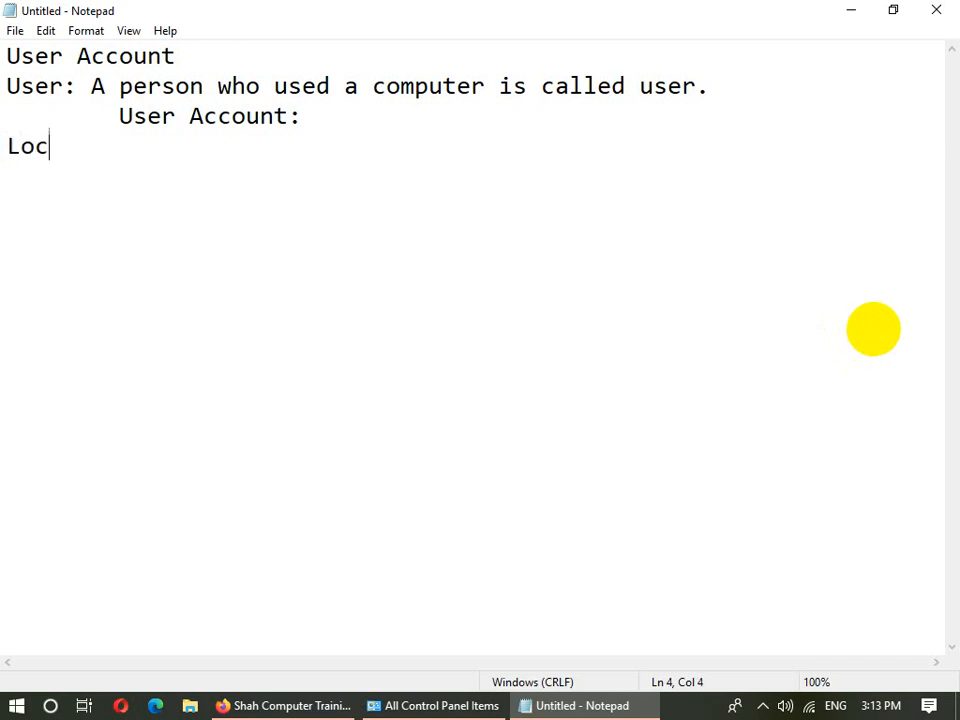
pyautogui.press('BackSpace')
pyautogui.press('BackSpace')
pyautogui.press('BackSpace')
pyautogui.press('BackSpace')
pyautogui.press('BackSpace')
pyautogui.press('BackSpace')
pyautogui.press('BackSpace')
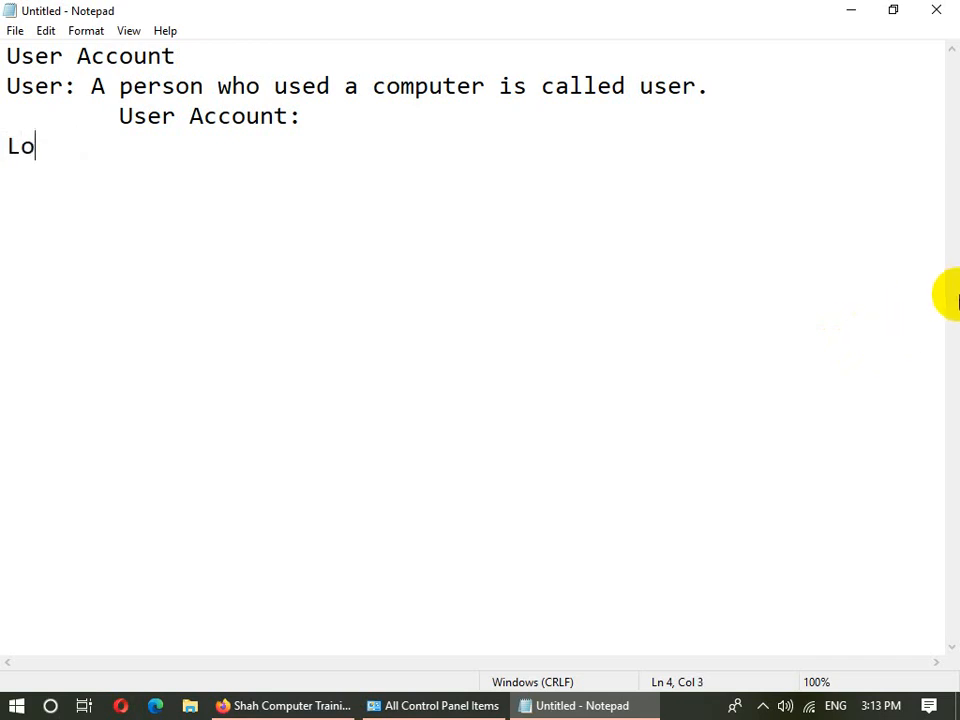
pyautogui.write('PersonalCom')
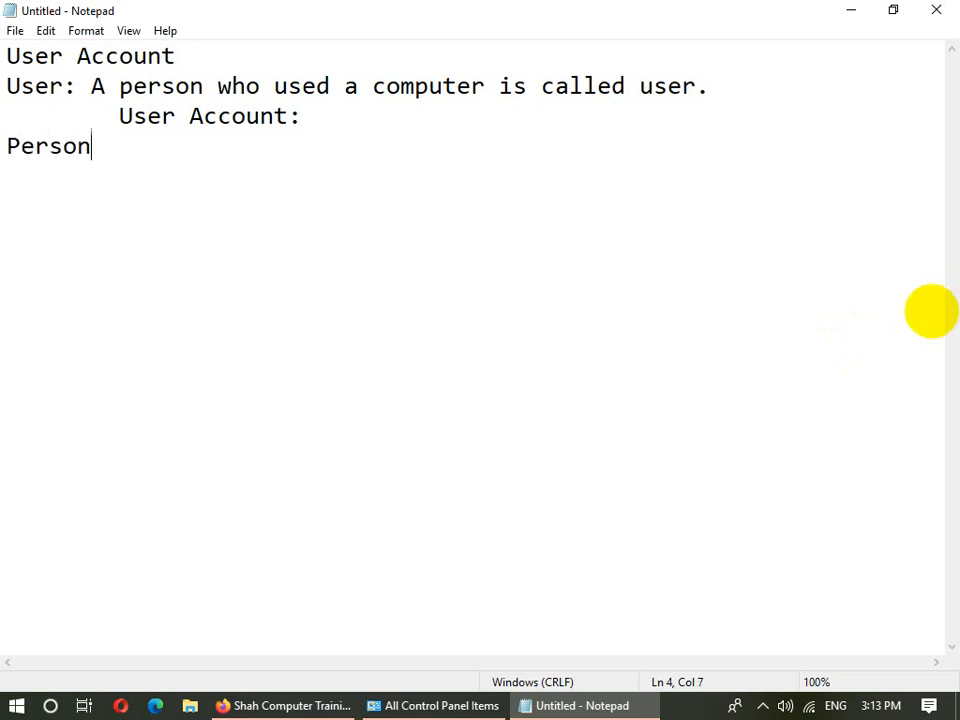
pyautogui.press('BackSpace')
pyautogui.press('BackSpace')
pyautogui.press('BackSpace')
pyautogui.write('C')
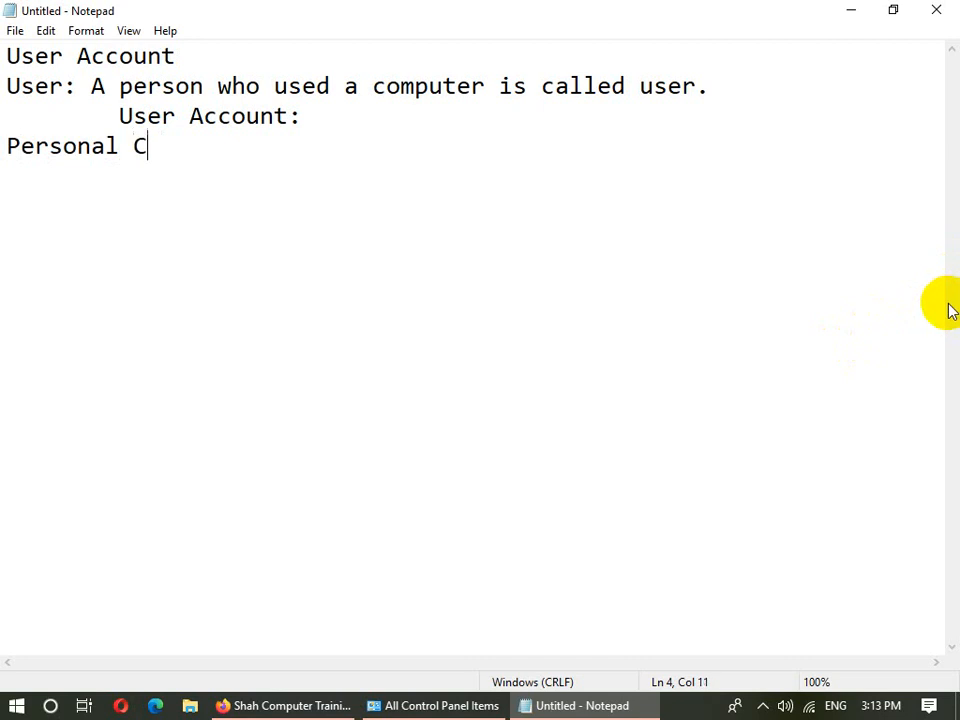
pyautogui.write('omputer')
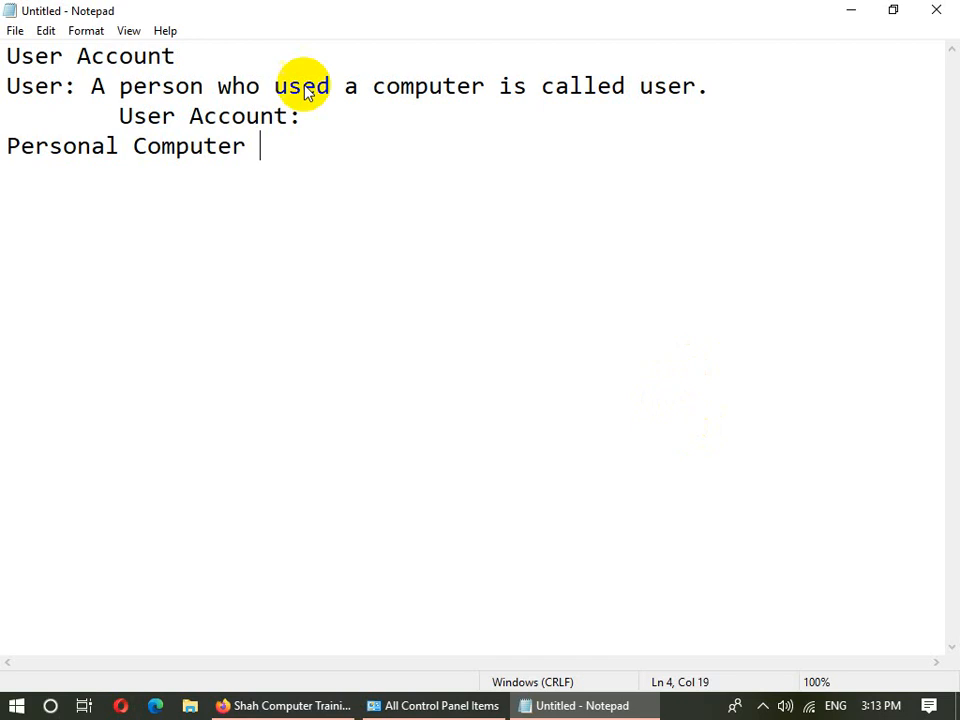
# - Select and deselect the Personal Computer line, then open the Start menu
pyautogui.moveTo(258, 146); pyautogui.dragTo(12, 150)
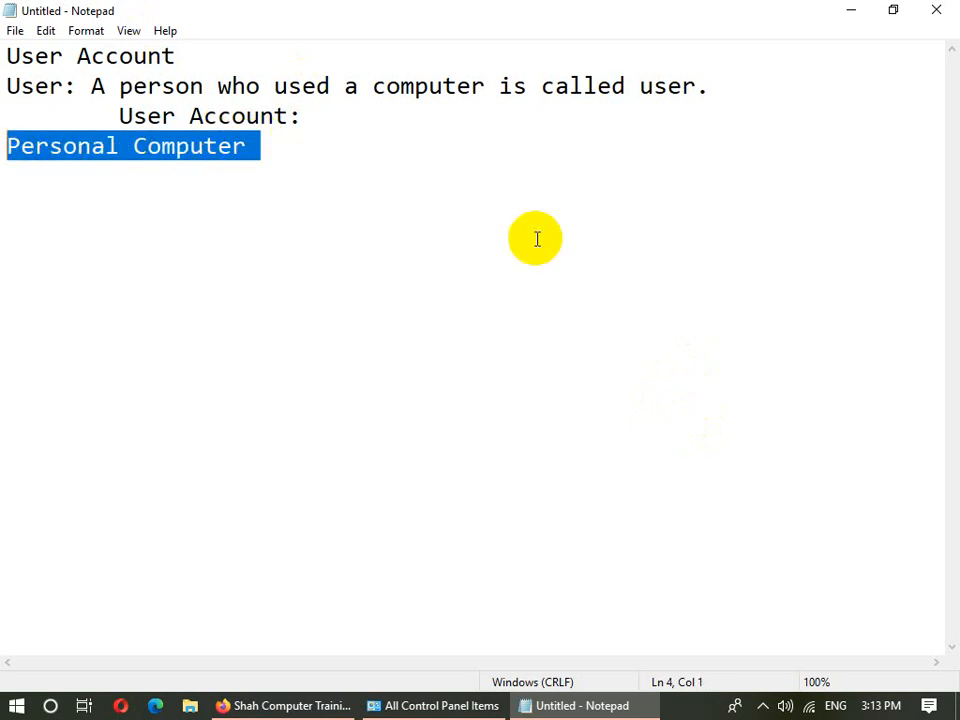
pyautogui.click(439, 163)
pyautogui.click(308, 156)
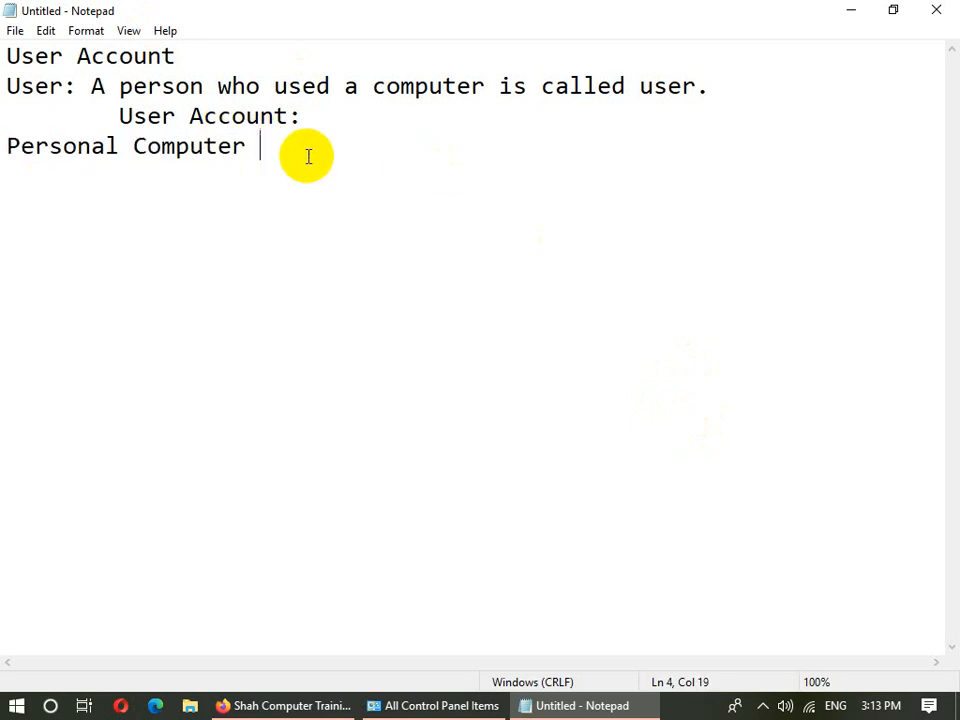
pyautogui.moveTo(242, 139); pyautogui.dragTo(2, 150)
pyautogui.click(228, 162)
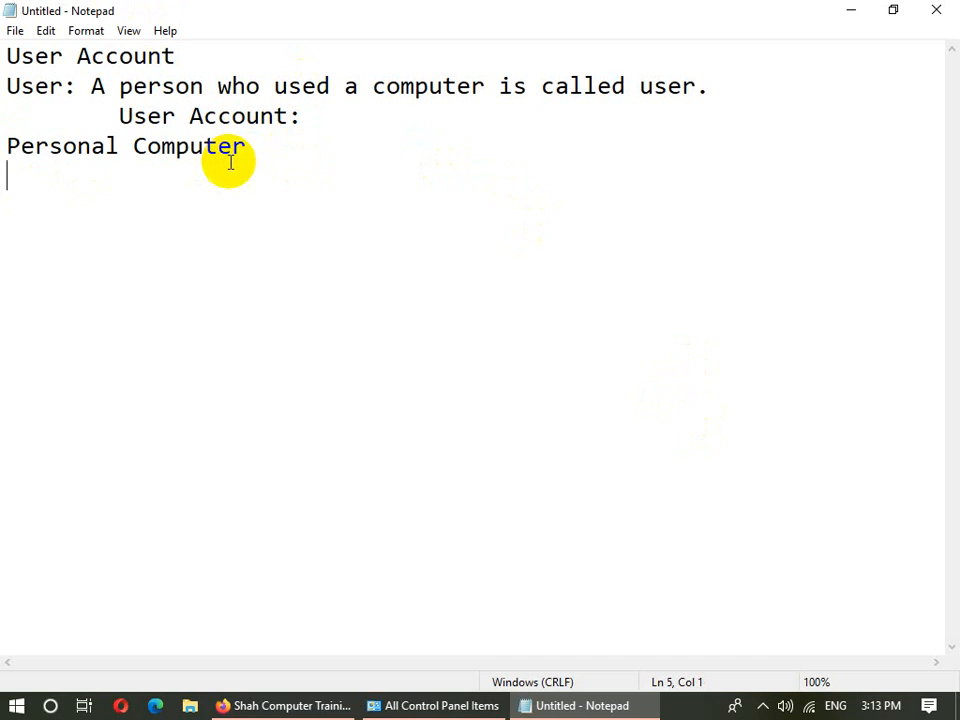
pyautogui.click(4, 710)
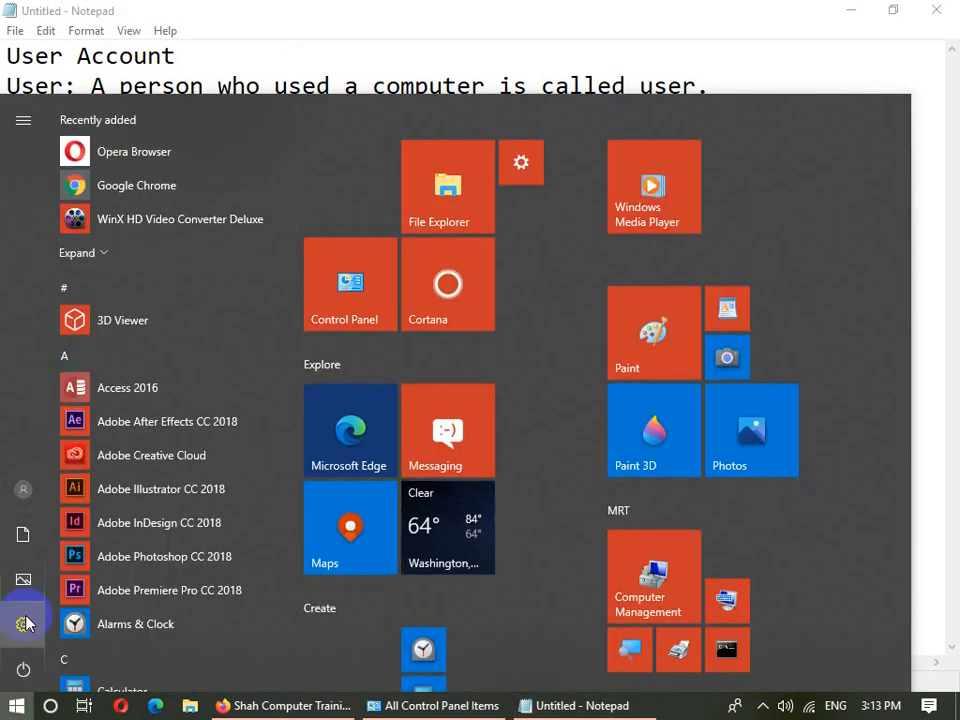
# - Show the power options, expand and collapse the Start side pane, then close Start
pyautogui.click(23, 669)
pyautogui.click(18, 706)
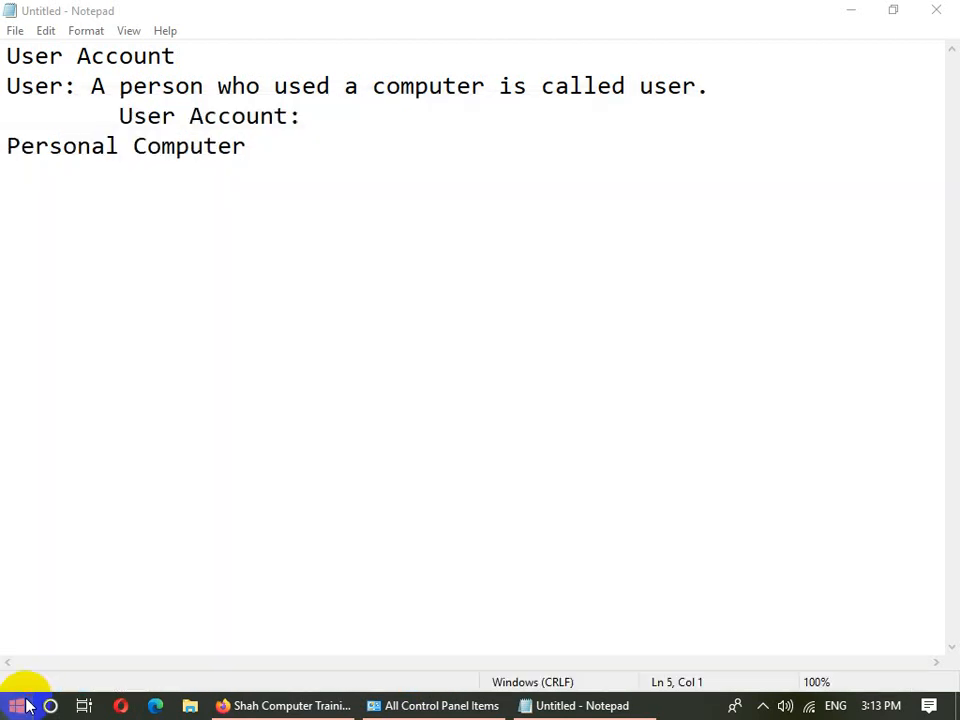
pyautogui.click(20, 706)
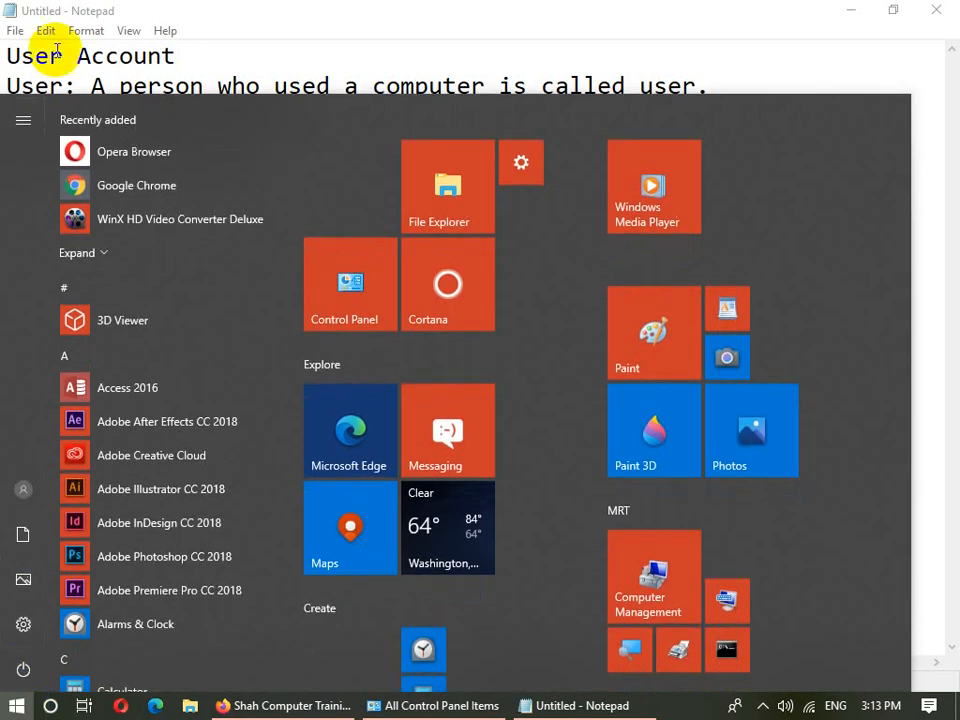
pyautogui.click(22, 120)
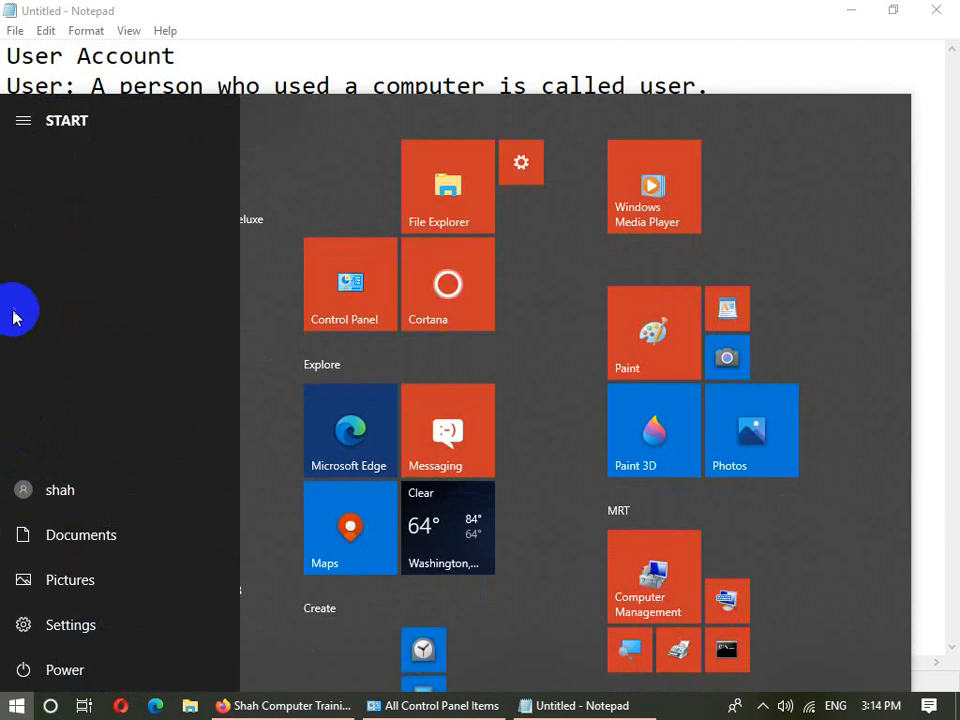
pyautogui.click(15, 130)
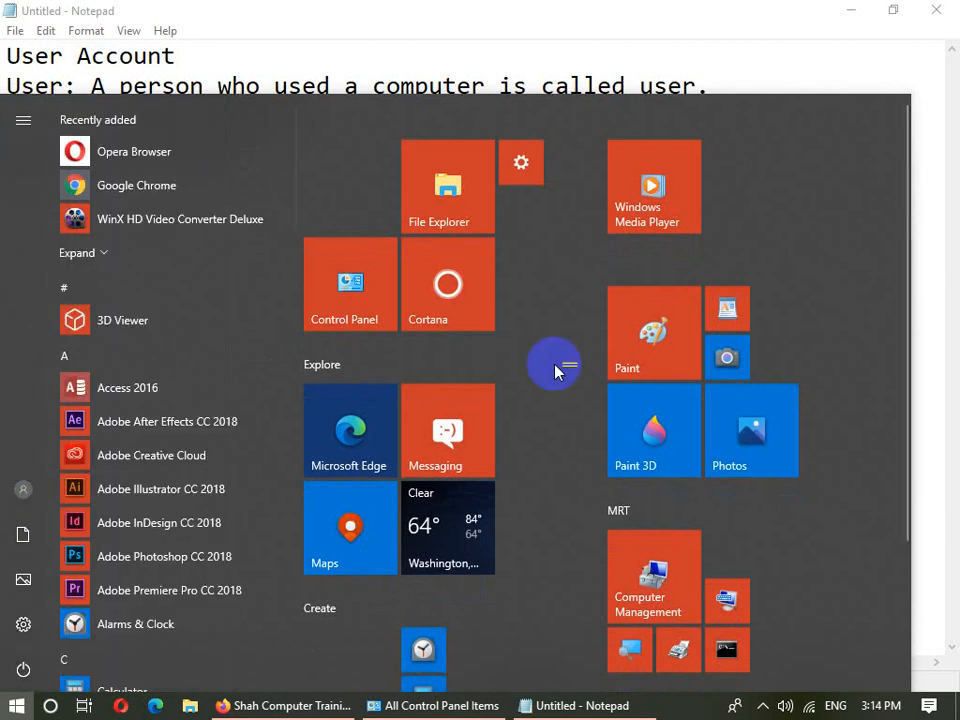
pyautogui.click(940, 295)
# - Minimize Notepad and Control Panel, then drag a selection box over the desktop icons
pyautogui.click(851, 12)
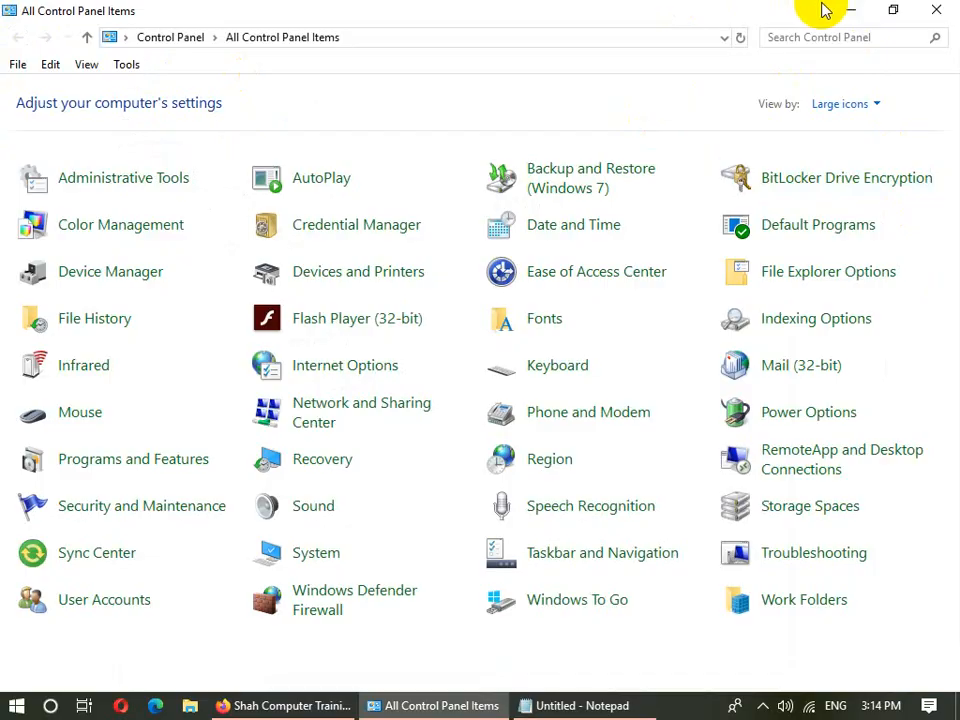
pyautogui.click(851, 10)
pyautogui.moveTo(883, 1); pyautogui.dragTo(730, 298)
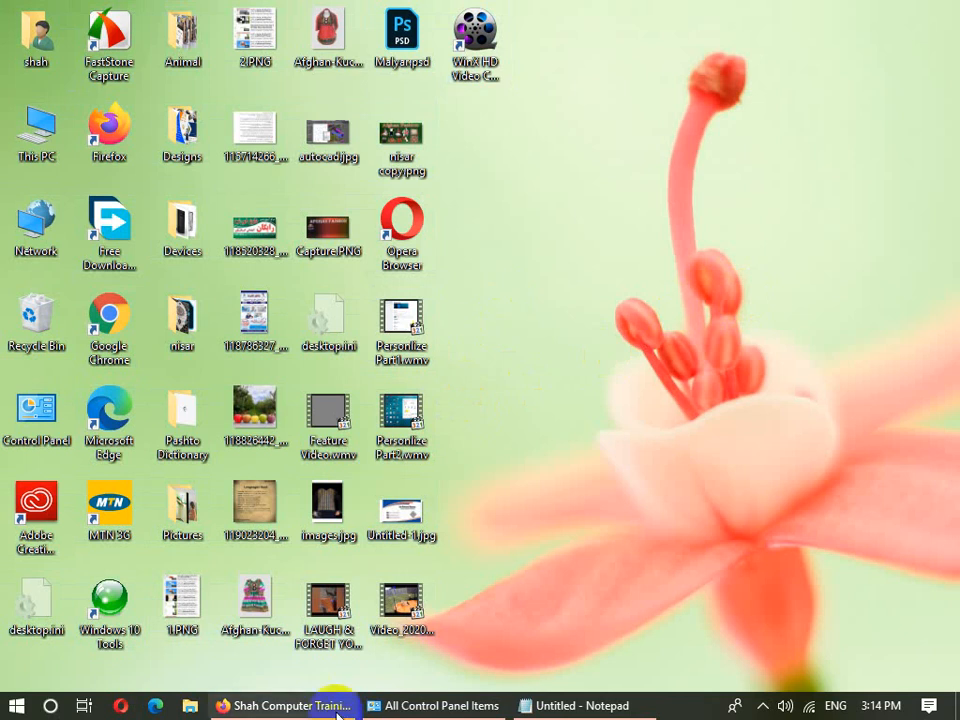
# - Back in Notepad, add lines 'Network Roshan, MTN, Salam', 'Call Center (MTN)' and '100 (300)'
pyautogui.click(285, 705)
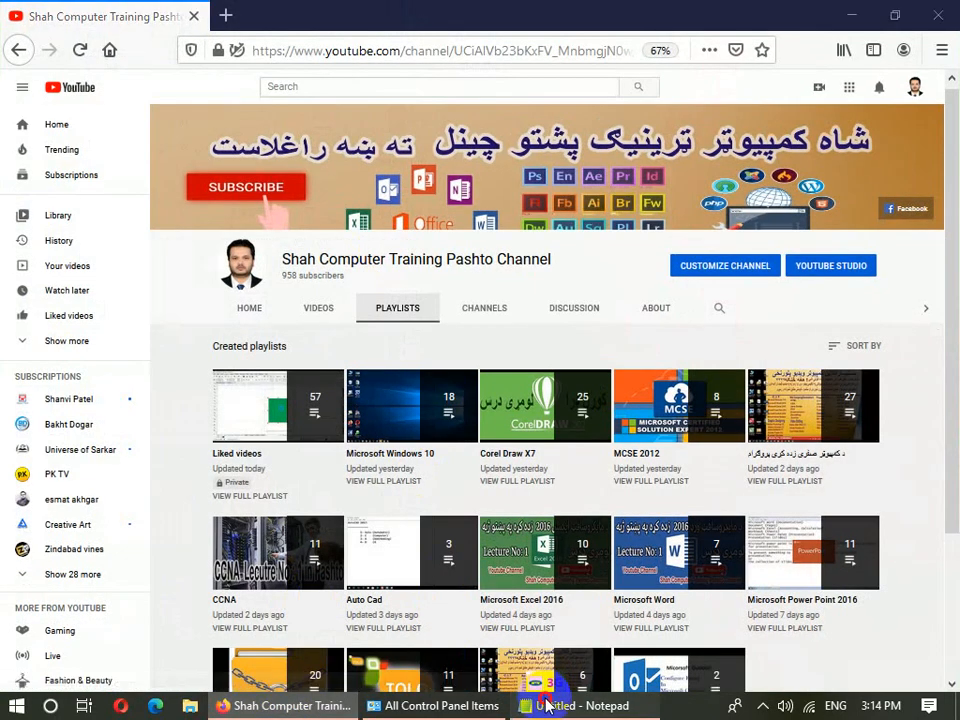
pyautogui.click(560, 703)
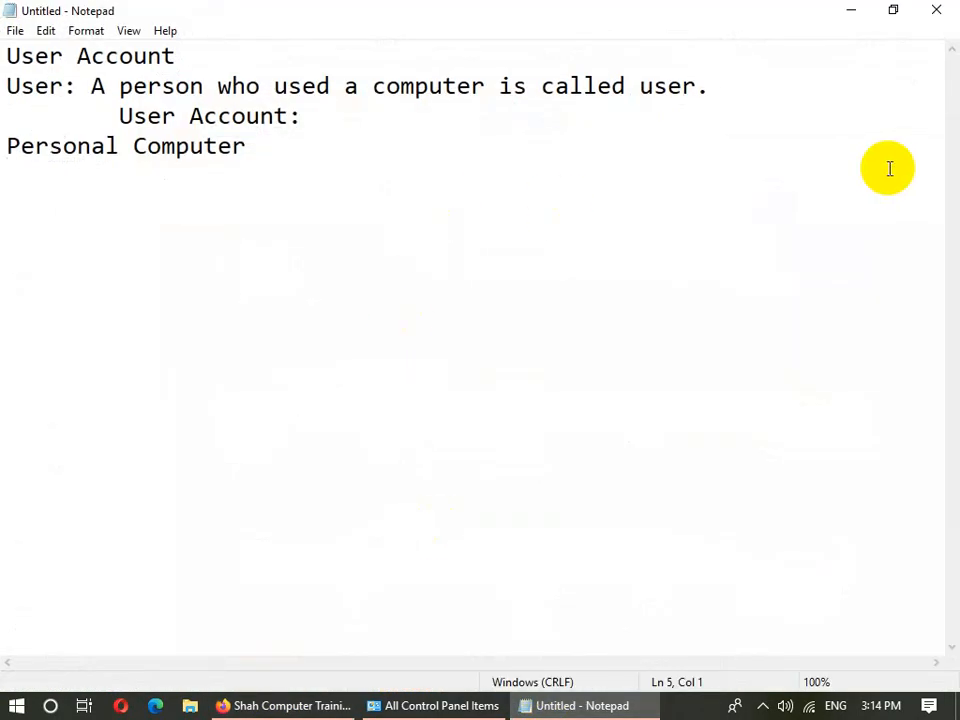
pyautogui.write('Network ')
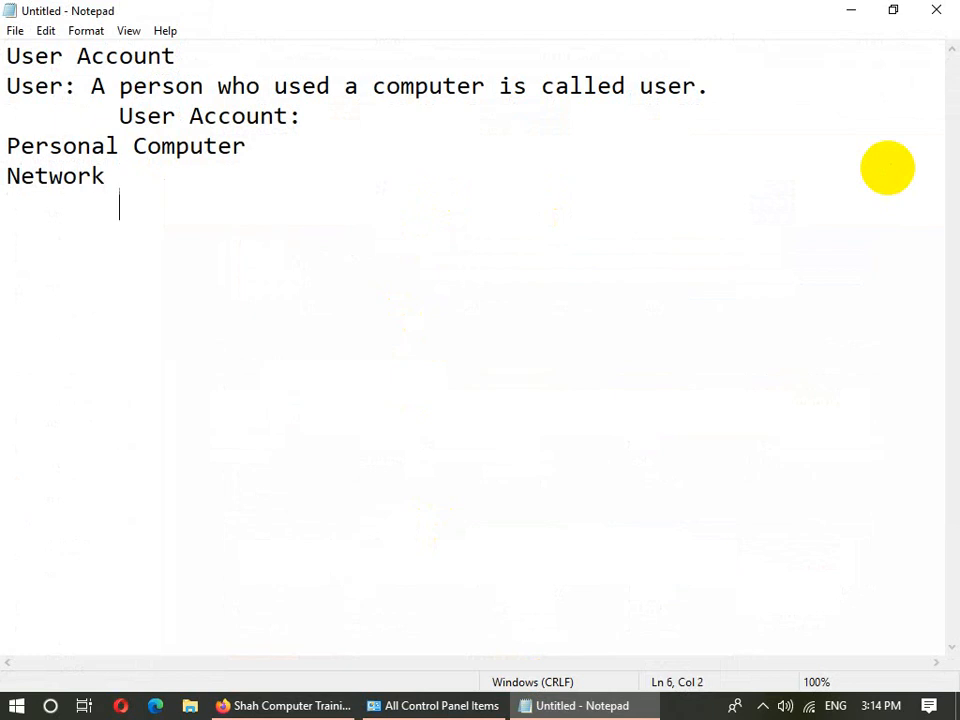
pyautogui.write('Roshan, MT')
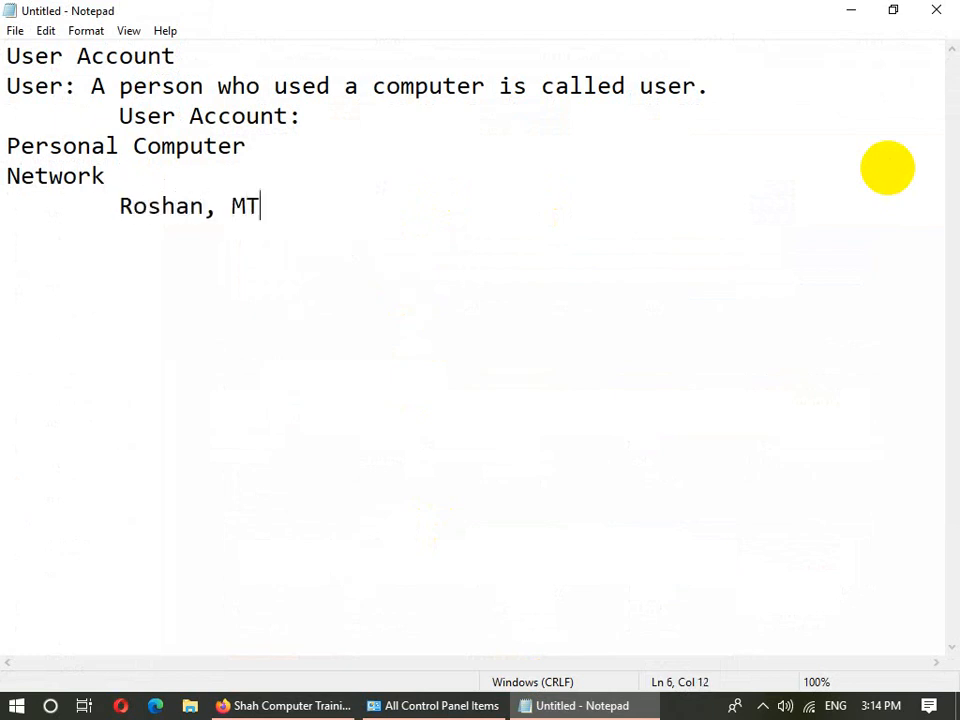
pyautogui.write('N, Salam')
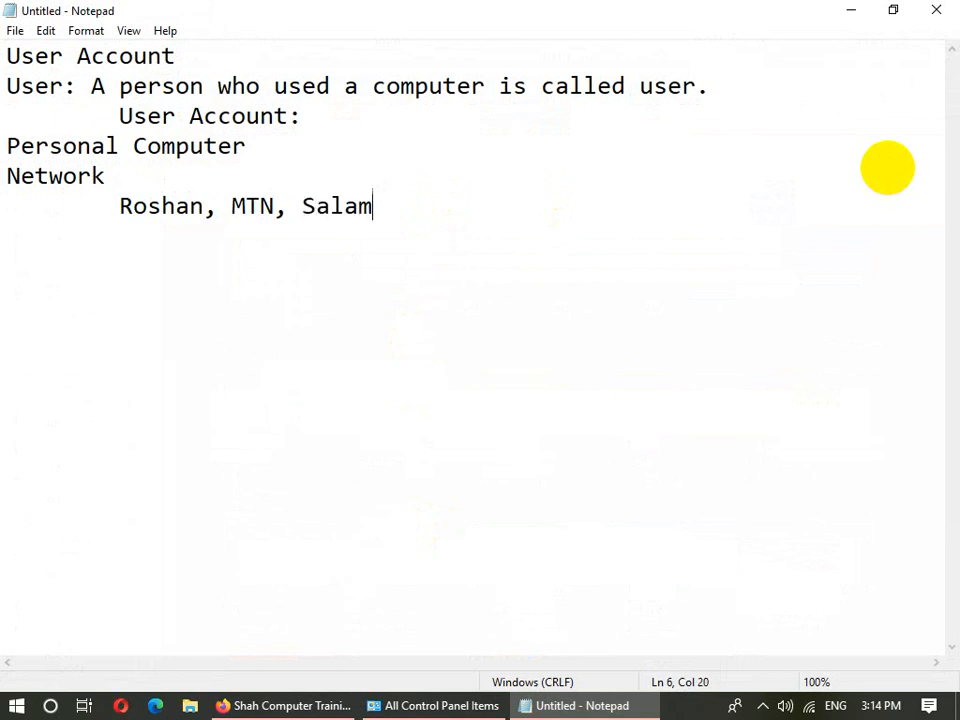
pyautogui.press('Return')
pyautogui.write('Call Center')
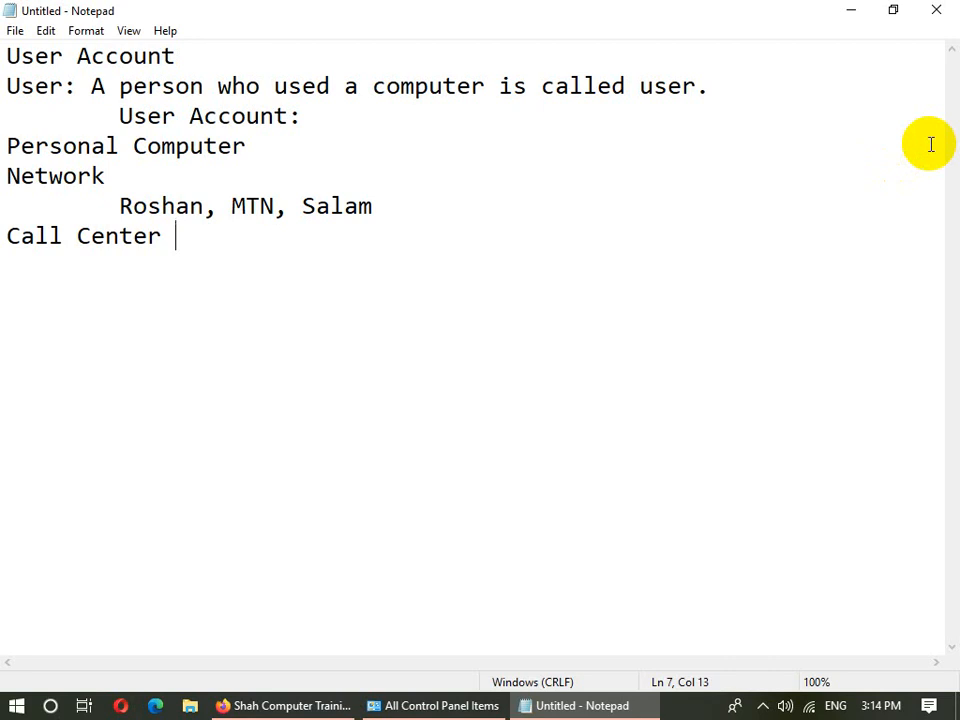
pyautogui.write('(MTN)')
pyautogui.press('Return')
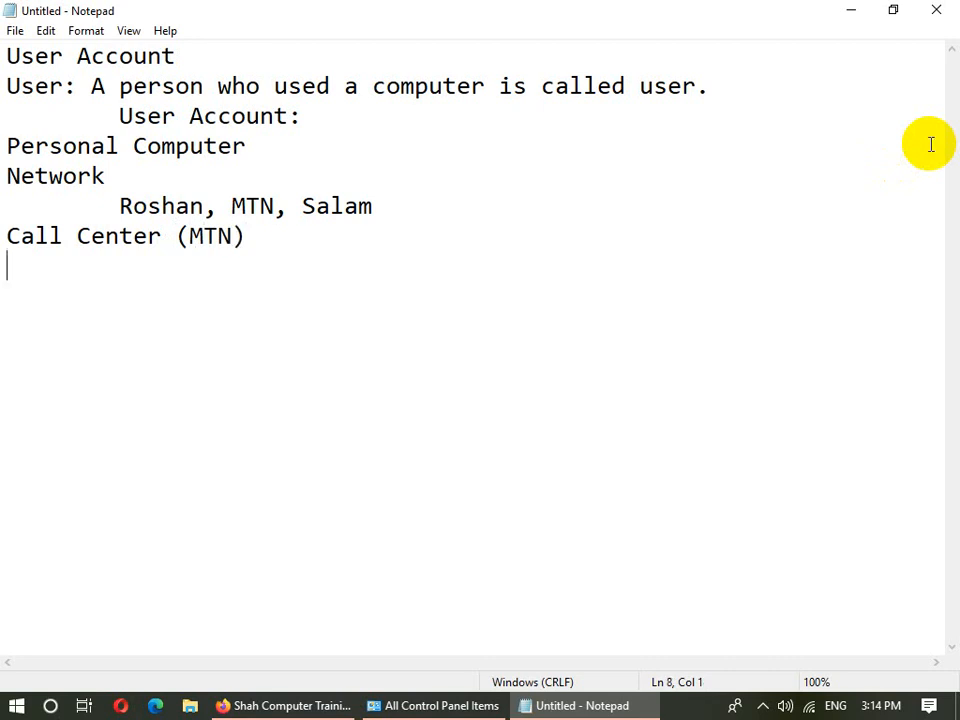
pyautogui.write('100')
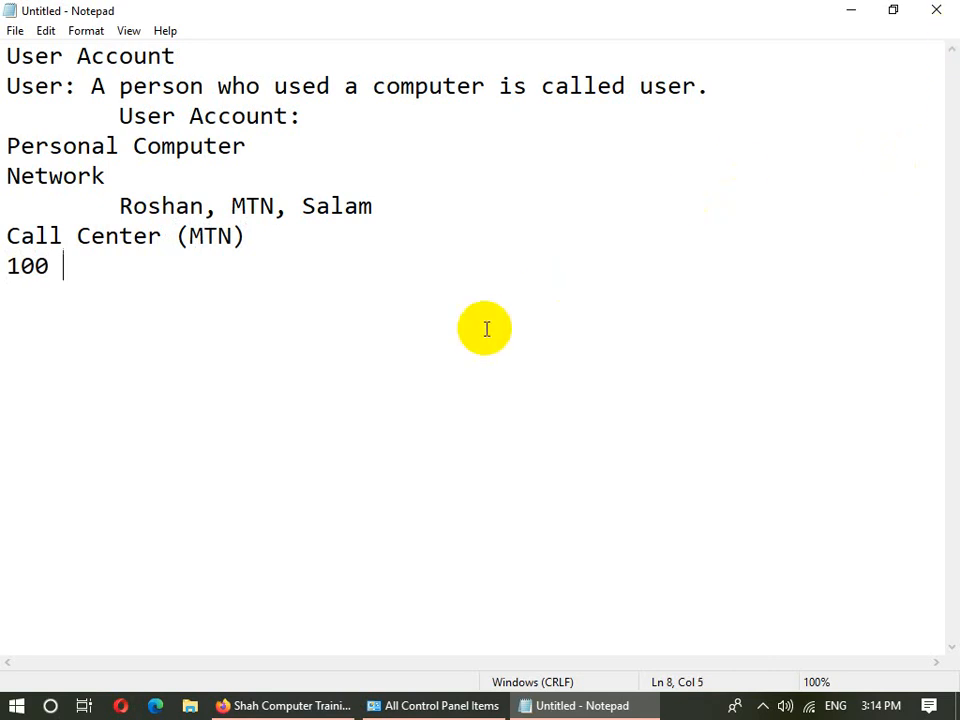
pyautogui.write(' (200')
pyautogui.press('BackSpace')
pyautogui.press('BackSpace')
pyautogui.press('BackSpace')
pyautogui.write('30')
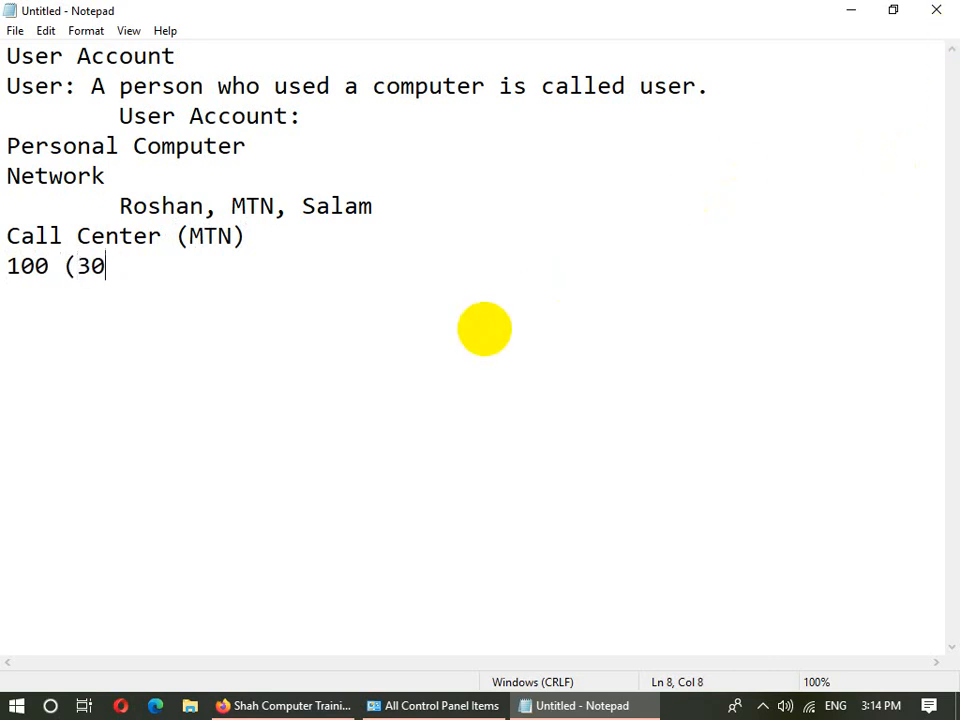
pyautogui.write('0')
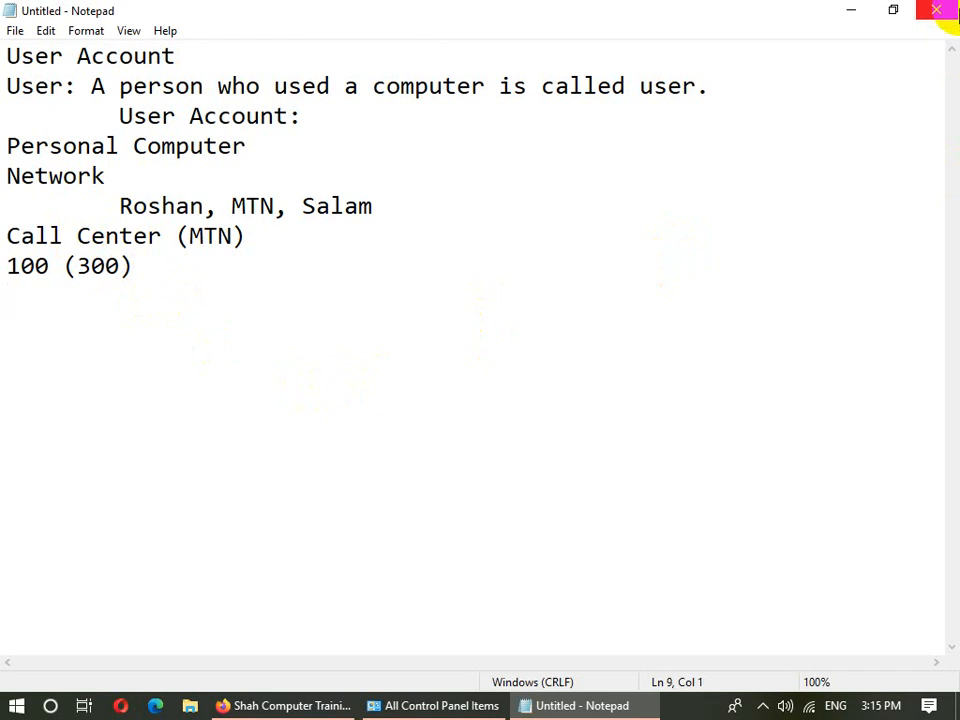
# - Add the lines 100(1shift), 100(2shift) and 100(3shift)
pyautogui.write('100(1shift')
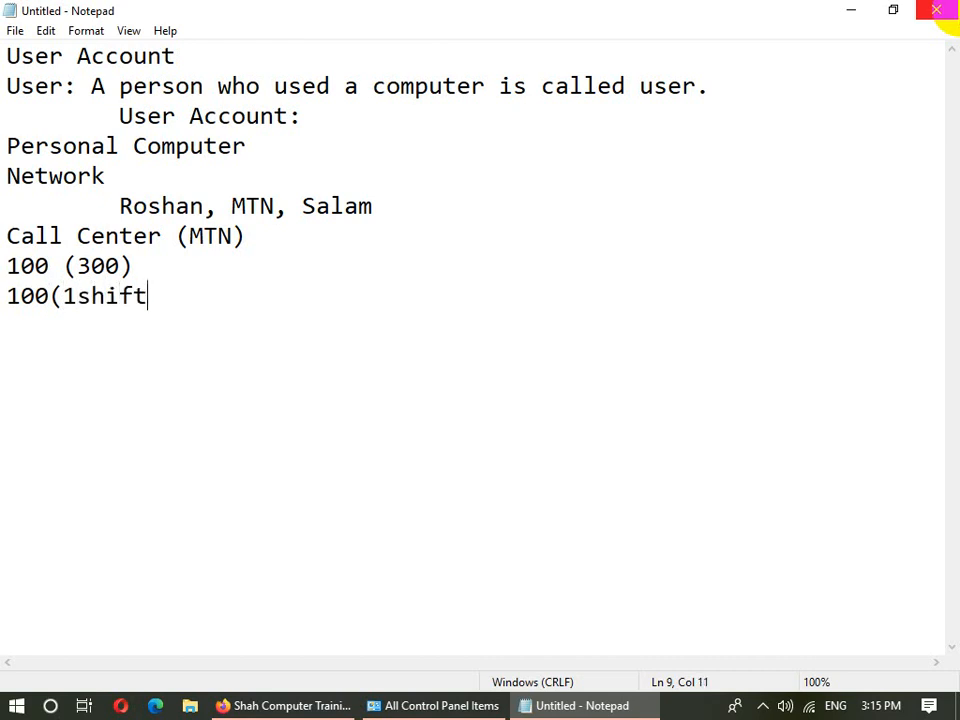
pyautogui.write(')')
pyautogui.press('Return')
pyautogui.write('100')
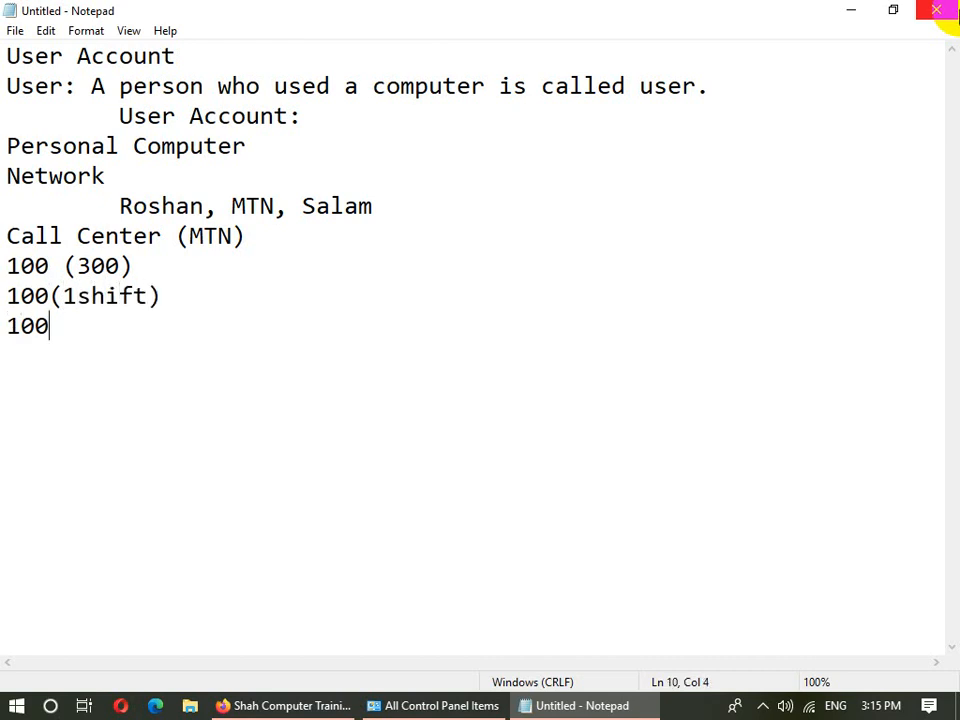
pyautogui.write('(Sh')
pyautogui.press('BackSpace')
pyautogui.press('BackSpace')
pyautogui.write('2shift) ')
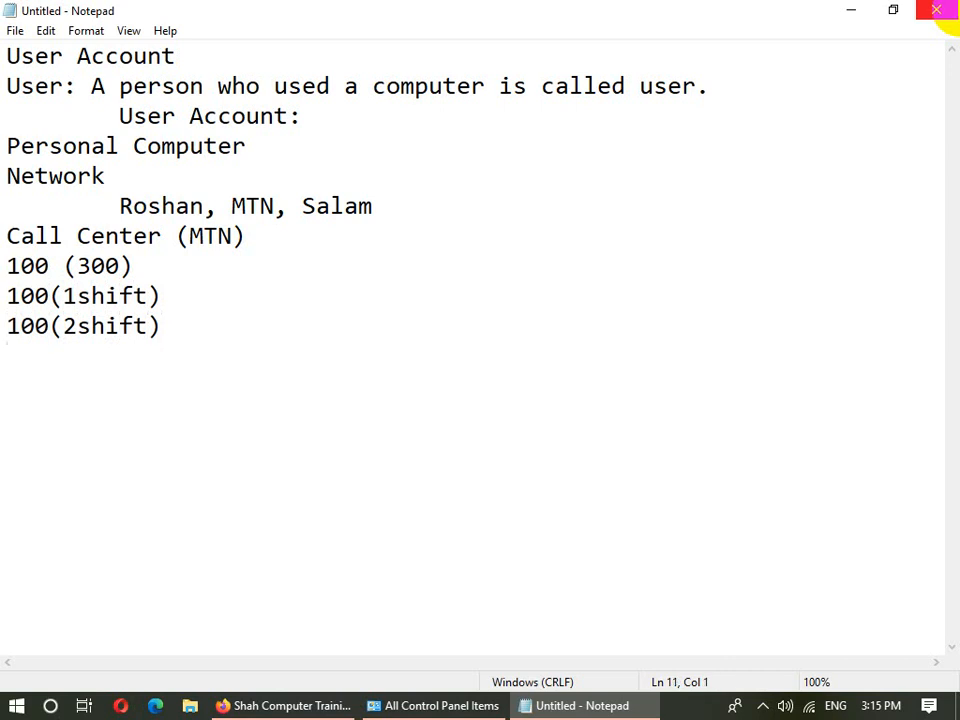
pyautogui.write('100(3')
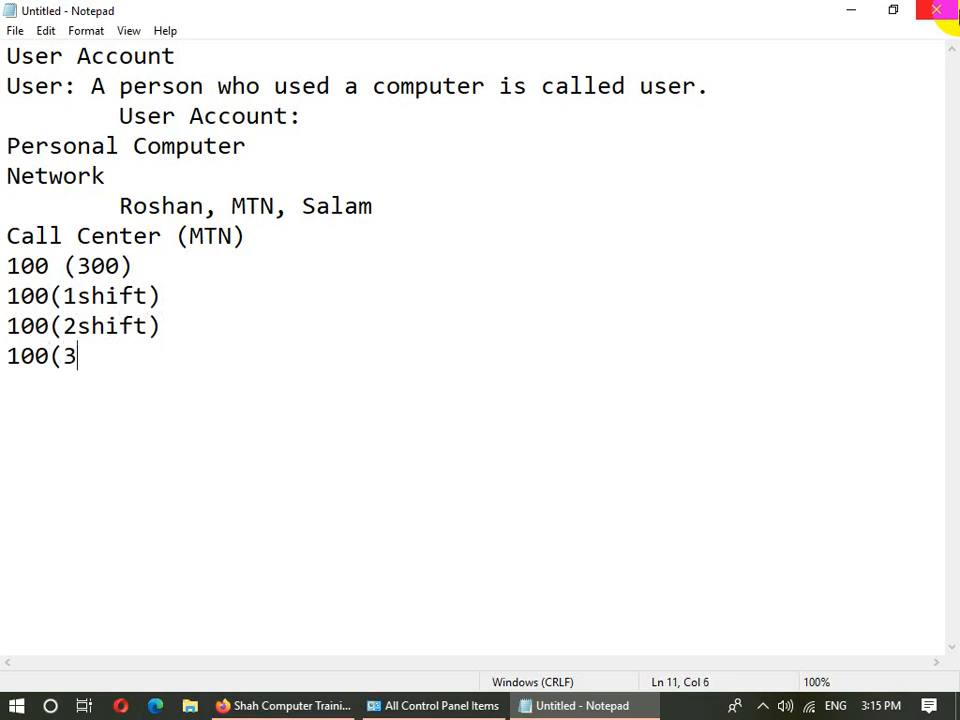
pyautogui.write('shift)')
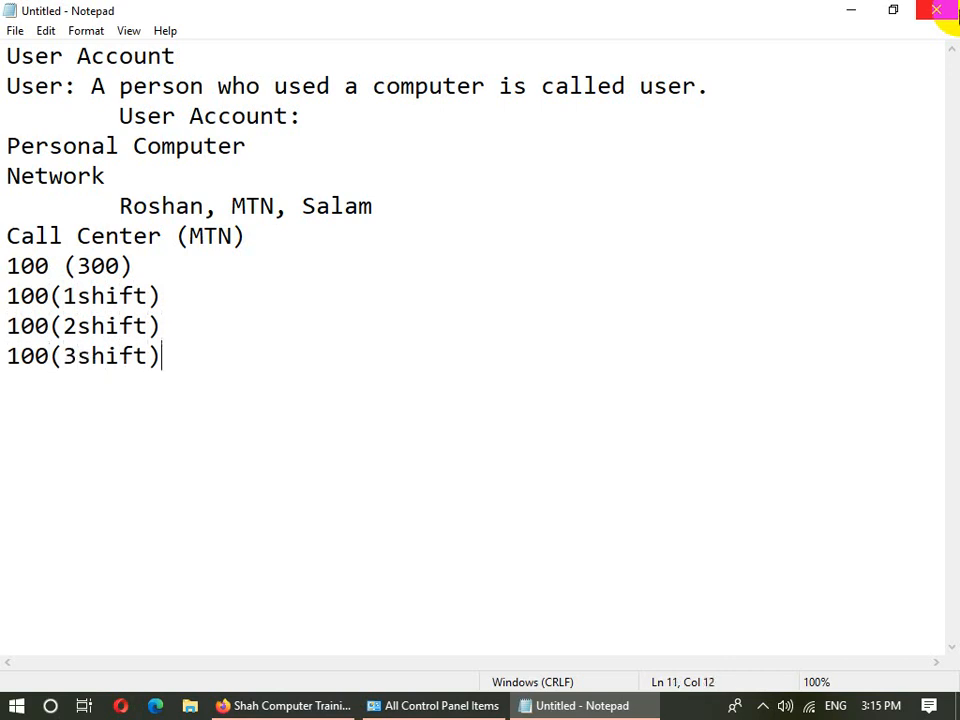
pyautogui.moveTo(168, 356); pyautogui.dragTo(4, 296)
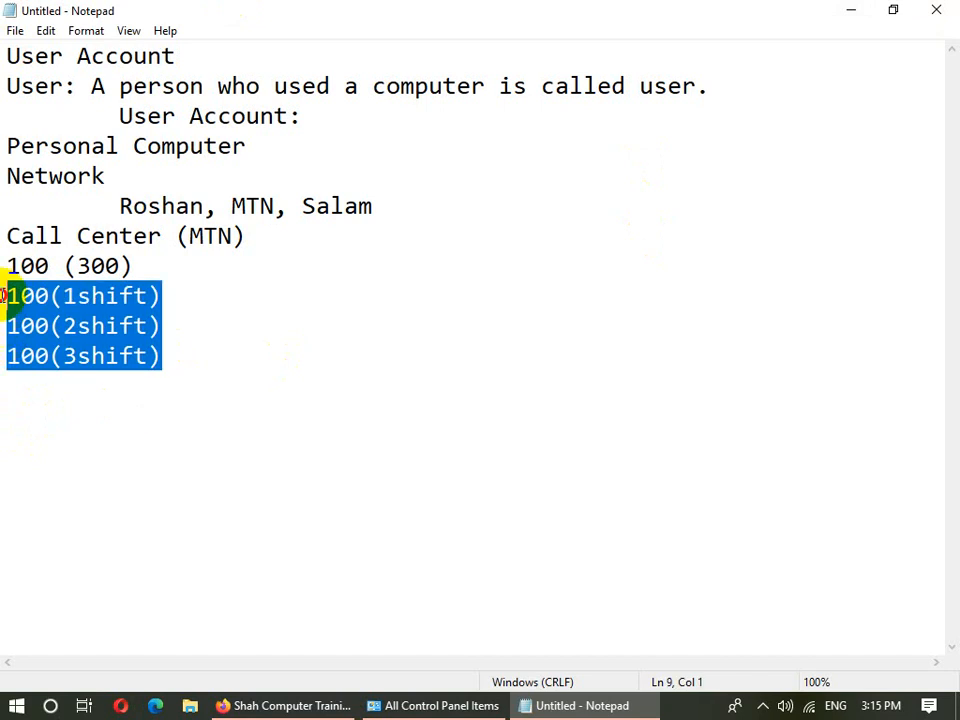
pyautogui.click(236, 326)
pyautogui.moveTo(178, 300); pyautogui.dragTo(120, 298)
pyautogui.click(206, 334)
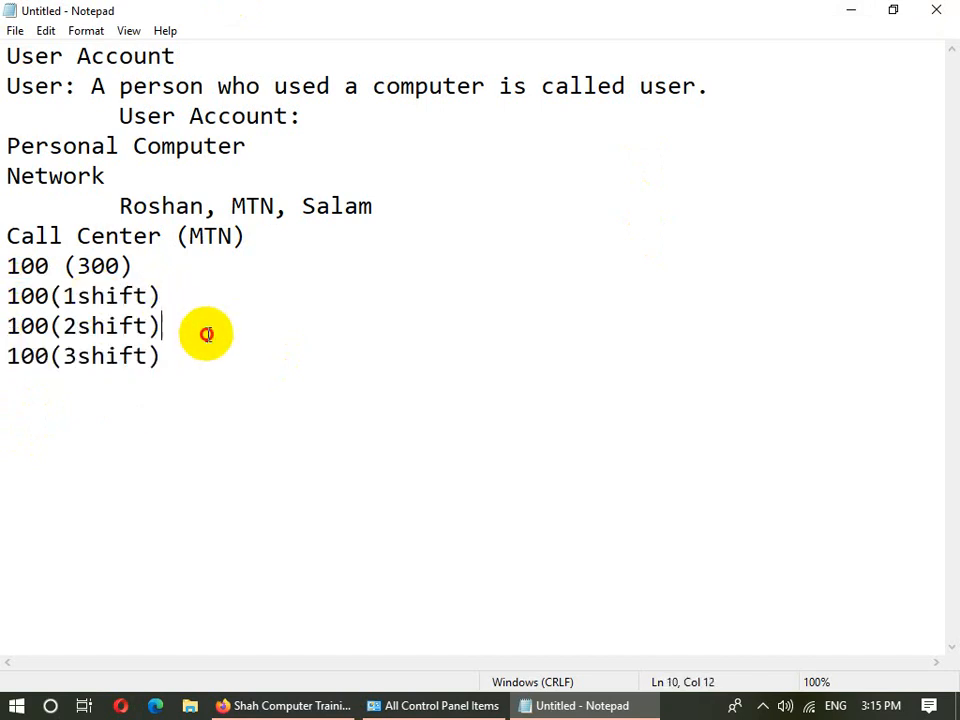
pyautogui.click(215, 368)
# - Add '1 computer (emp3)' and an Account line listing three sample names in parentheses
pyautogui.write('1 c')
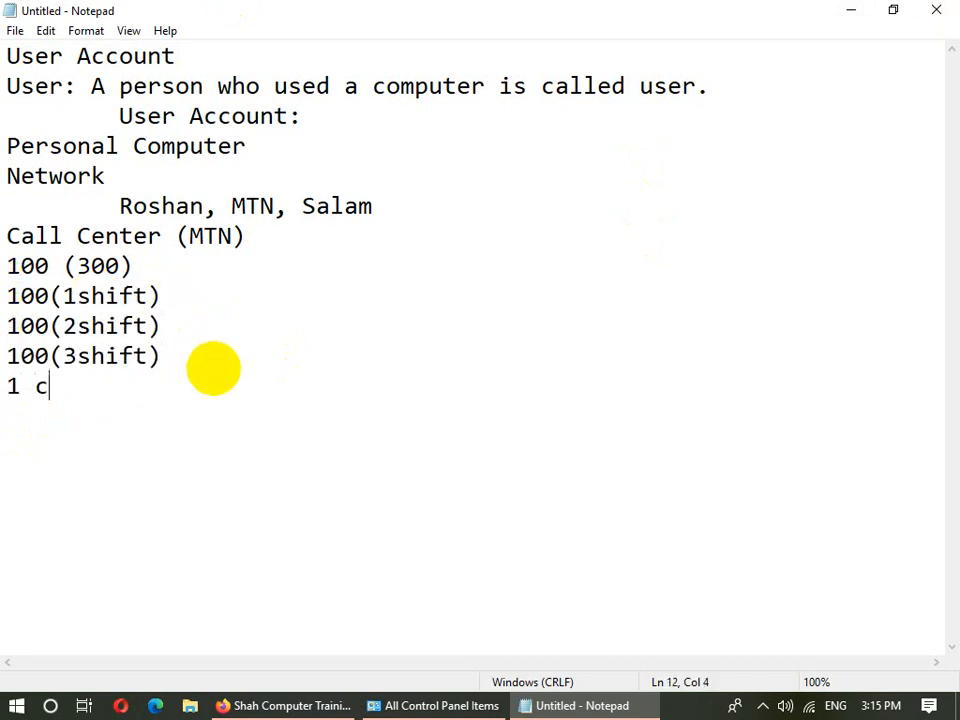
pyautogui.write('omputer (Wo')
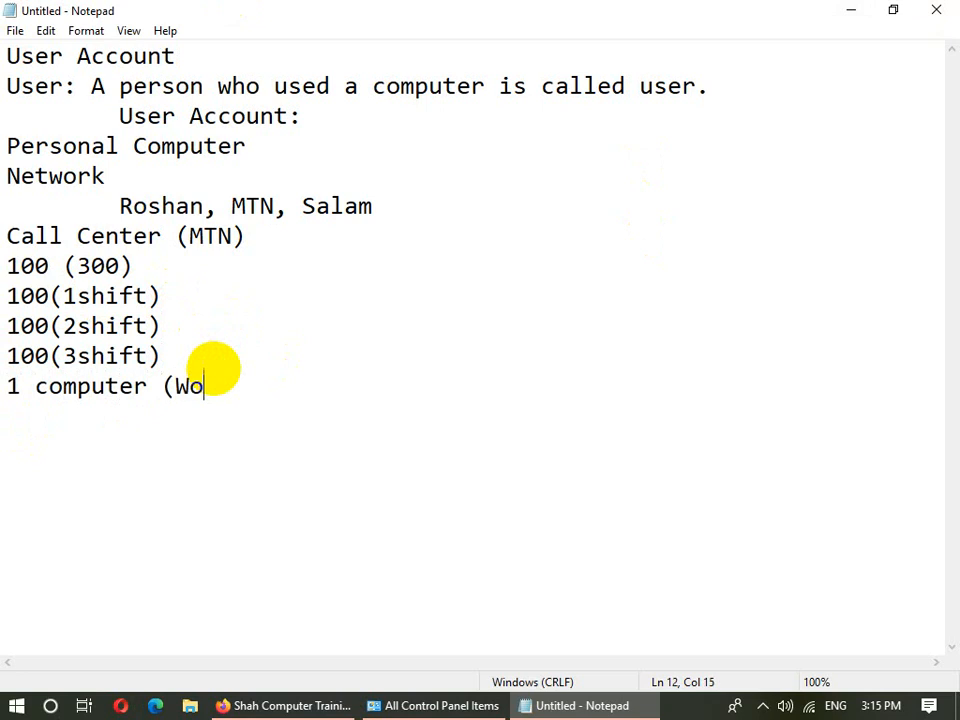
pyautogui.write('rker 3)')
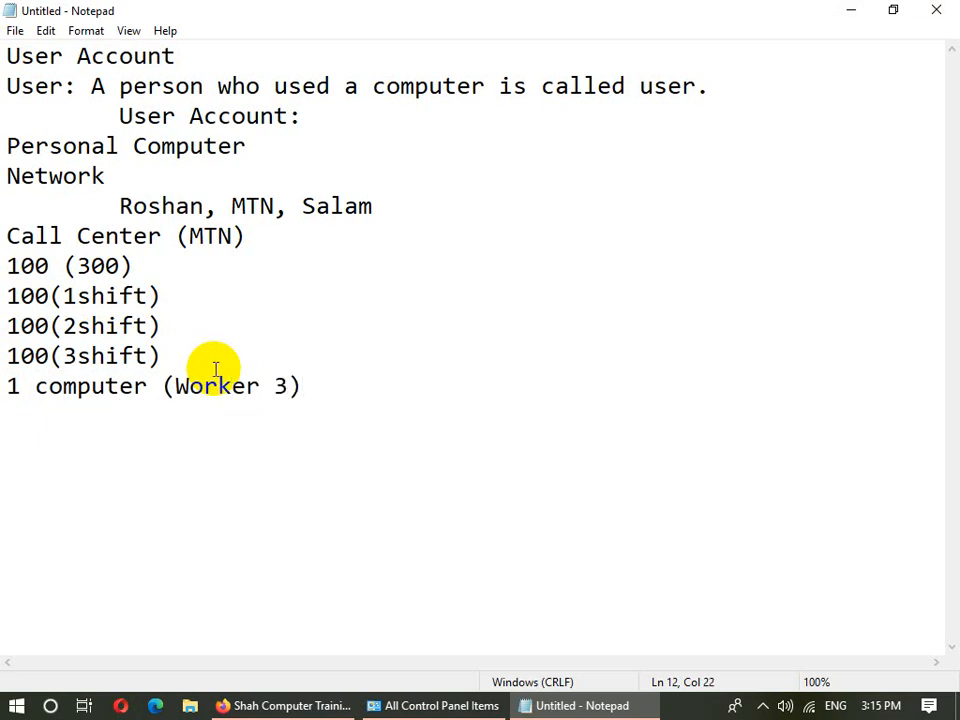
pyautogui.press('BackSpace')
pyautogui.press('BackSpace')
pyautogui.press('BackSpace')
pyautogui.press('BackSpace')
pyautogui.press('BackSpace')
pyautogui.press('BackSpace')
pyautogui.press('BackSpace')
pyautogui.press('BackSpace')
pyautogui.press('BackSpace')
pyautogui.write('em')
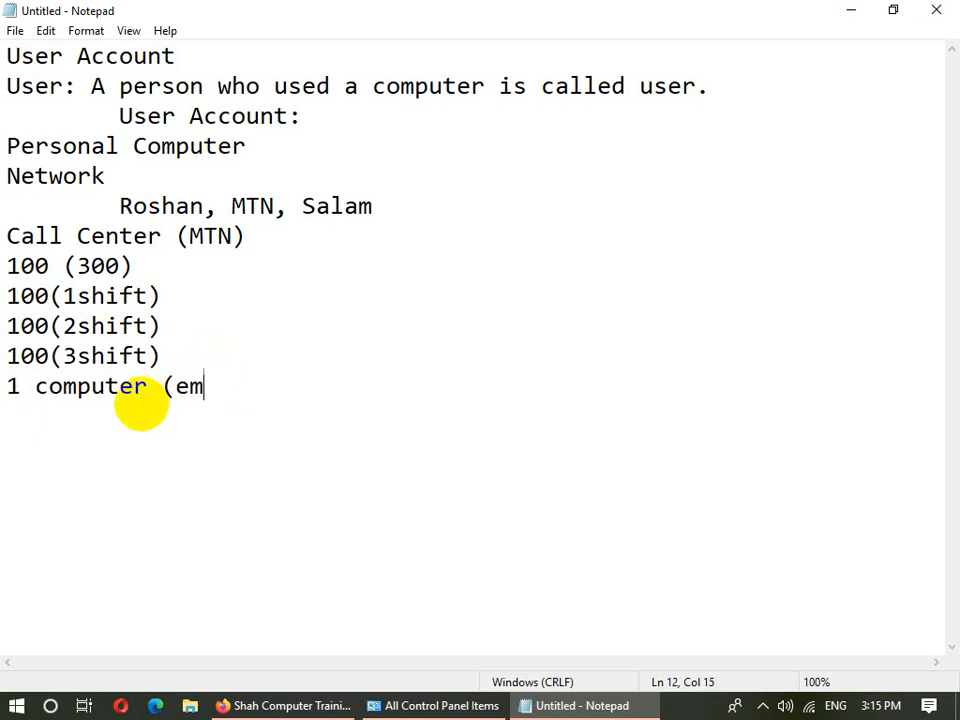
pyautogui.write('p3)')
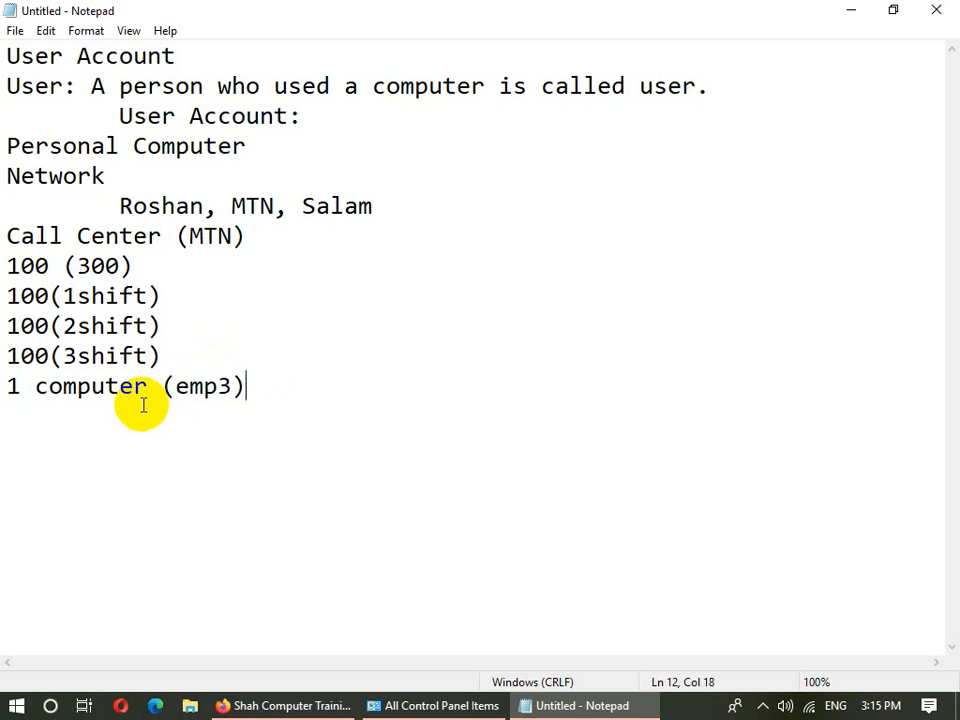
pyautogui.write('Acco')
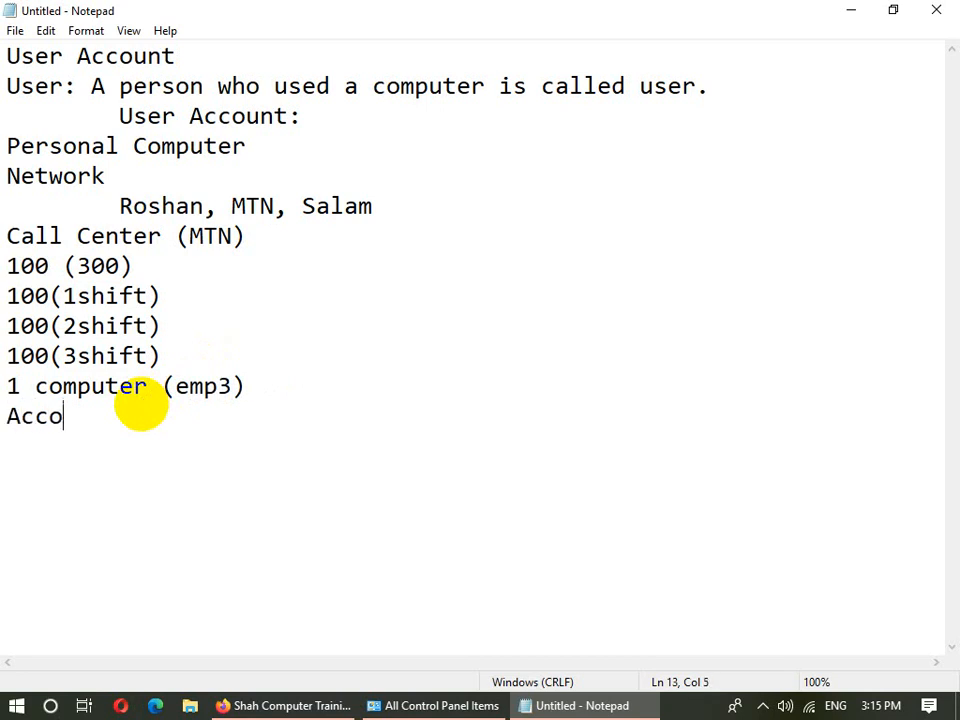
pyautogui.write('unt (A')
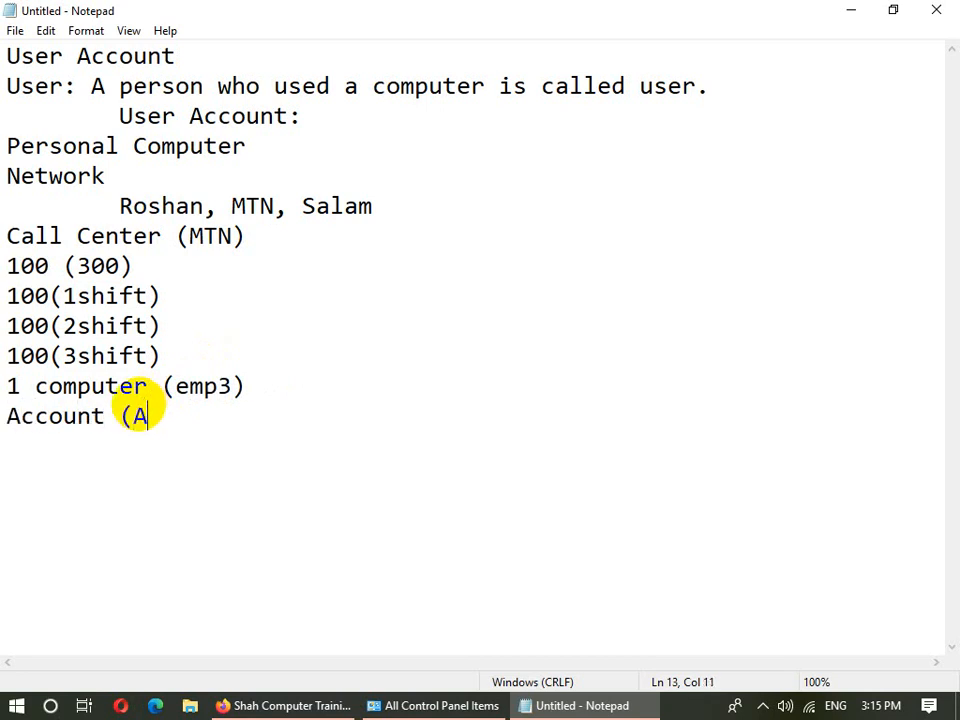
pyautogui.write('hmad,Khan,')
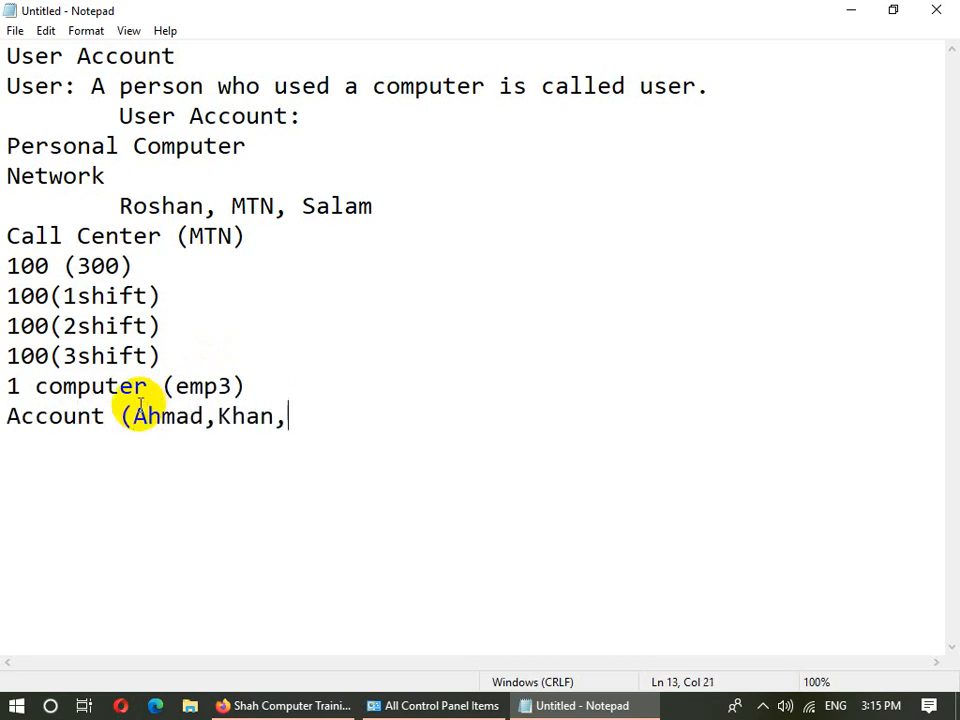
pyautogui.write('Mohammad,')
pyautogui.press('BackSpace')
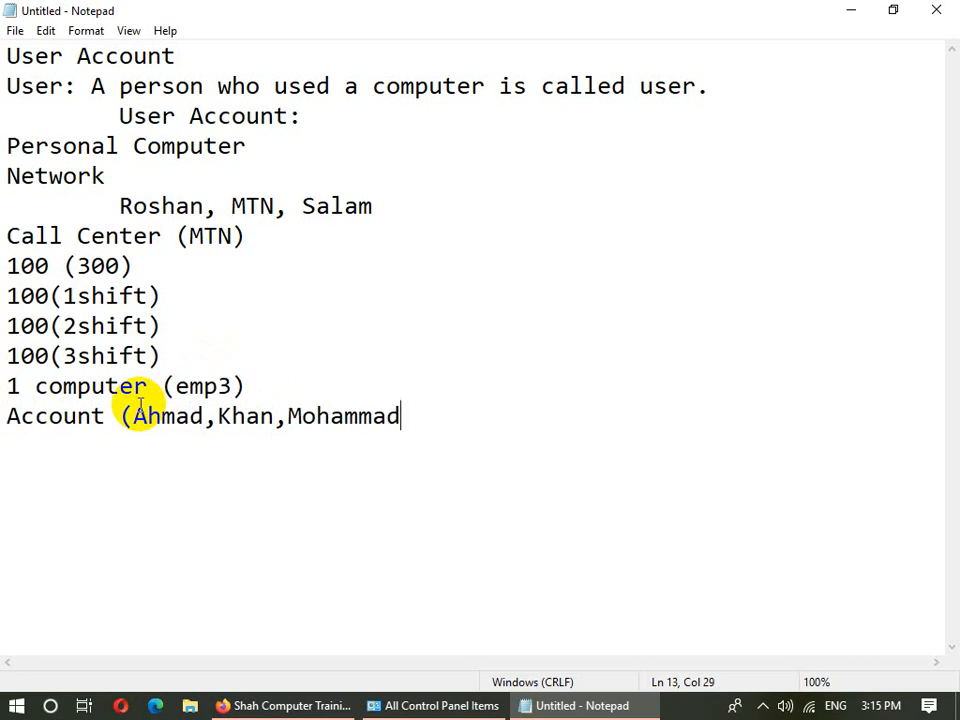
pyautogui.write(')')
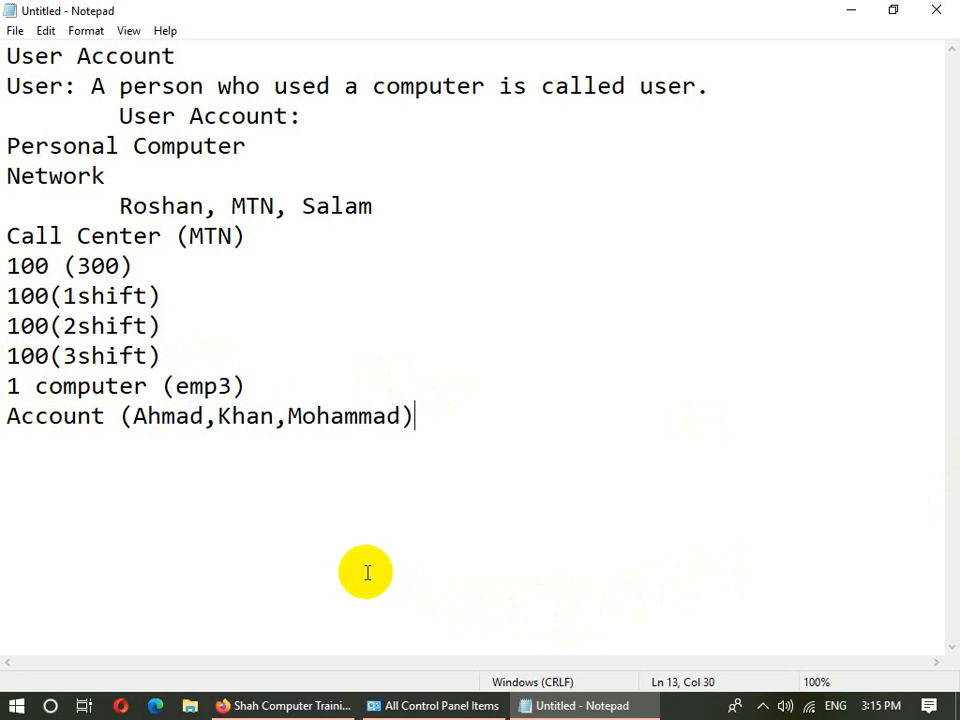
# - Add a new line reading 'Server (Call)'
pyautogui.press('Return')
pyautogui.write('Server')
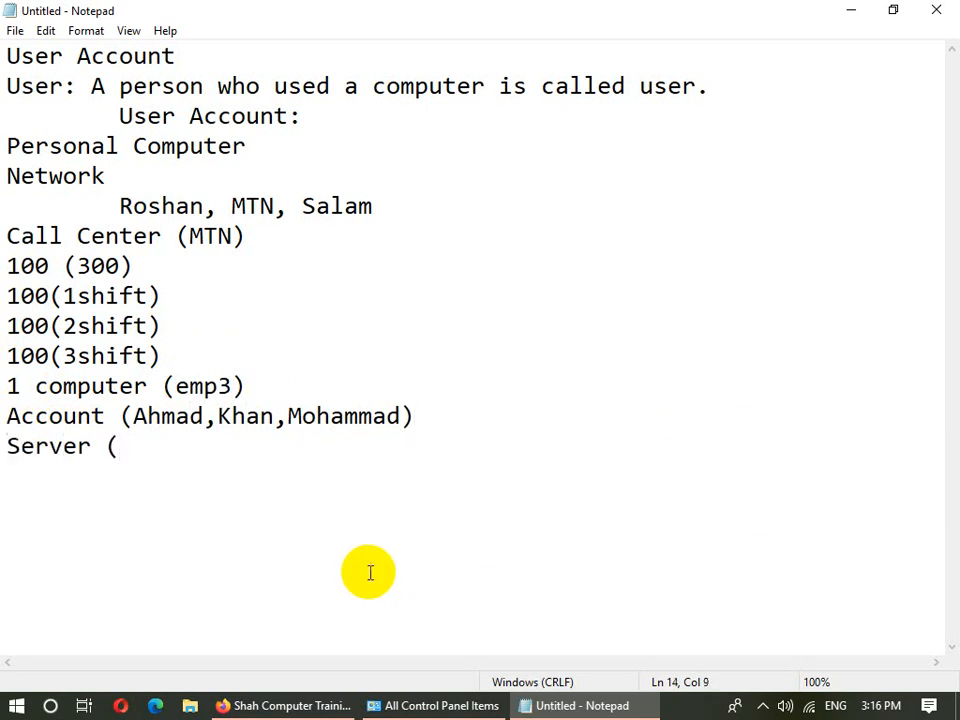
pyautogui.write(' (')
pyautogui.press('BackSpace')
pyautogui.write('(Call)')
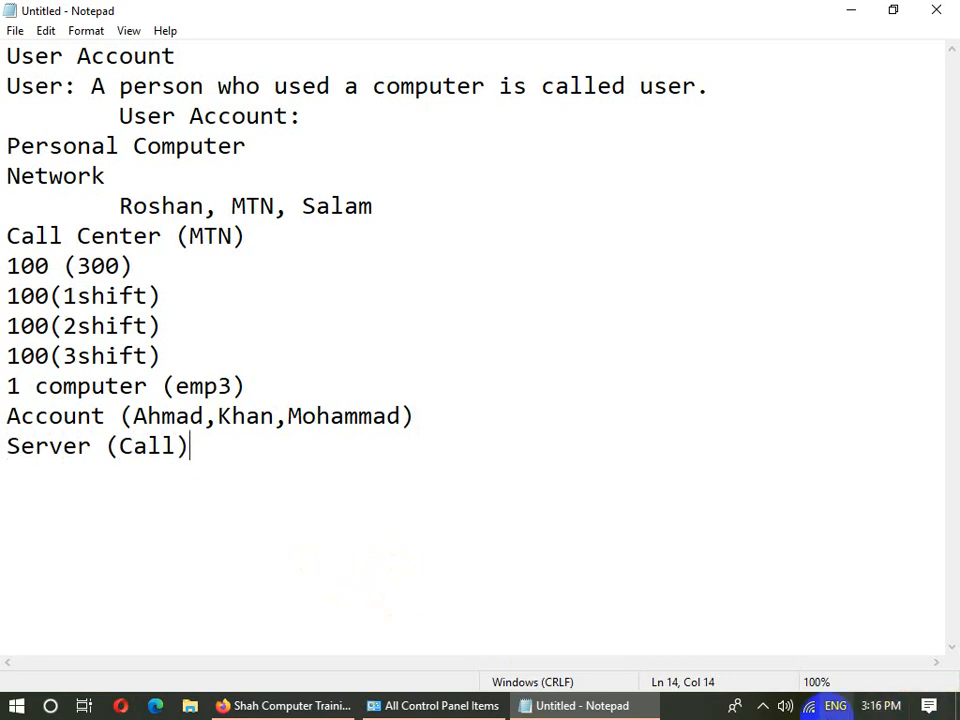
# - Highlight the Account-to-Server lines, the Call Center line and the title while explaining
pyautogui.moveTo(190, 445); pyautogui.dragTo(5, 416)
pyautogui.moveTo(272, 240); pyautogui.dragTo(6, 234)
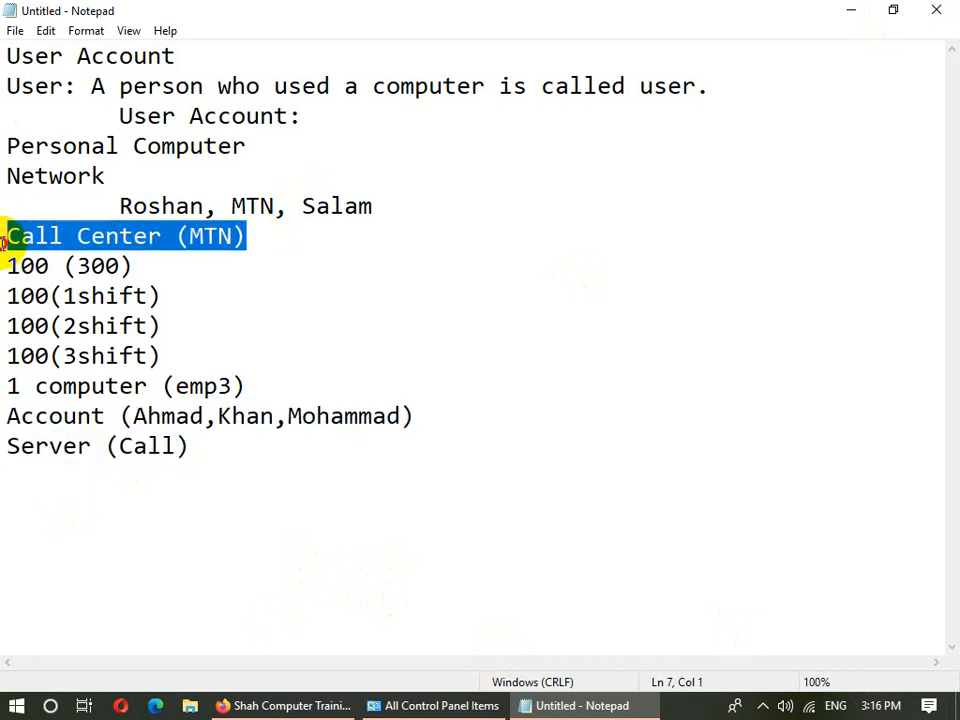
pyautogui.click(433, 300)
pyautogui.click(263, 455)
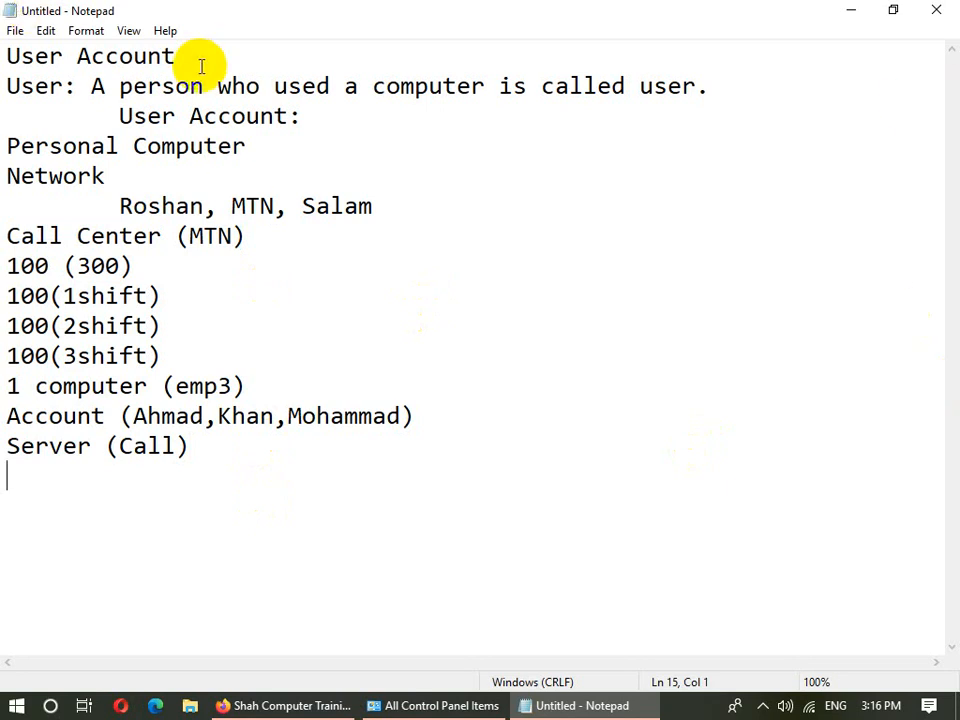
pyautogui.moveTo(176, 56); pyautogui.dragTo(9, 54)
pyautogui.click(11, 86)
pyautogui.click(251, 54)
pyautogui.click(4, 92)
pyautogui.click(231, 437)
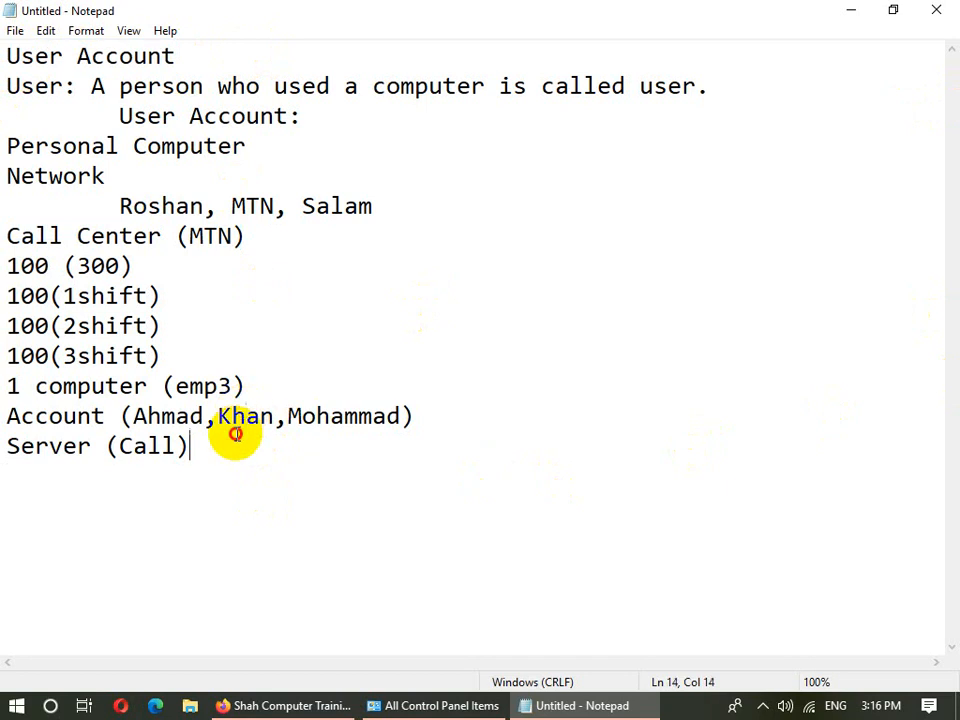
pyautogui.click(214, 50)
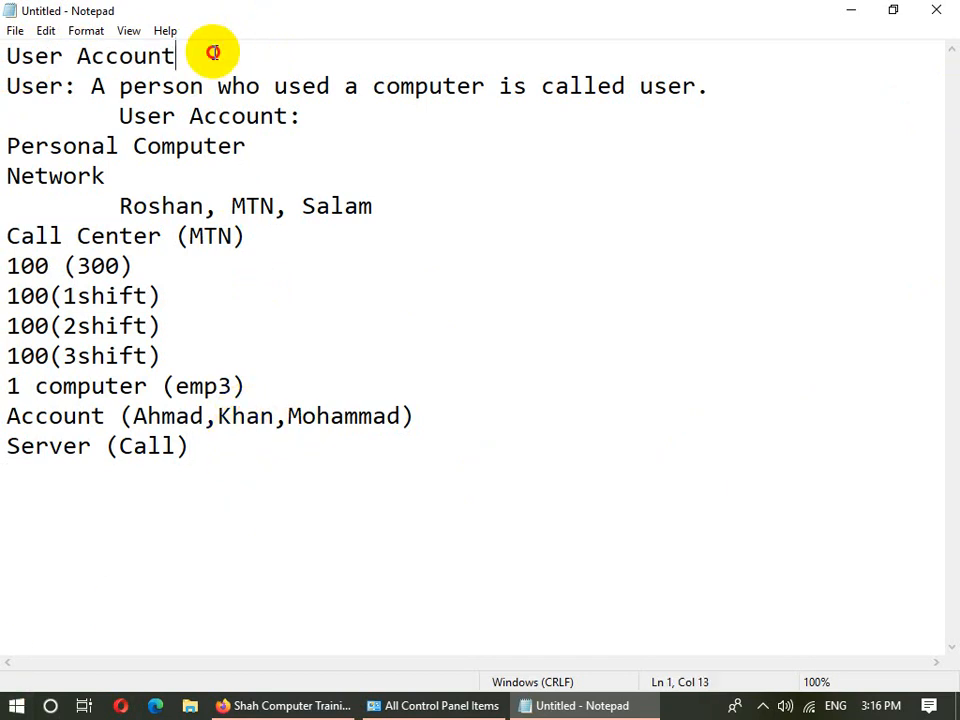
pyautogui.click(9, 78)
pyautogui.click(313, 82)
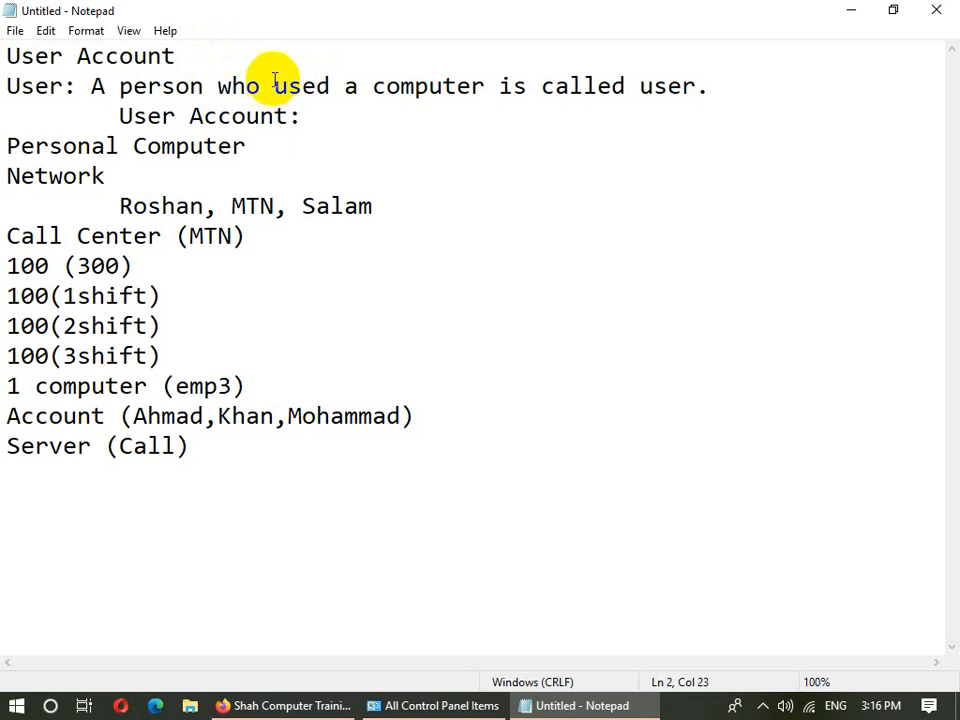
pyautogui.click(236, 446)
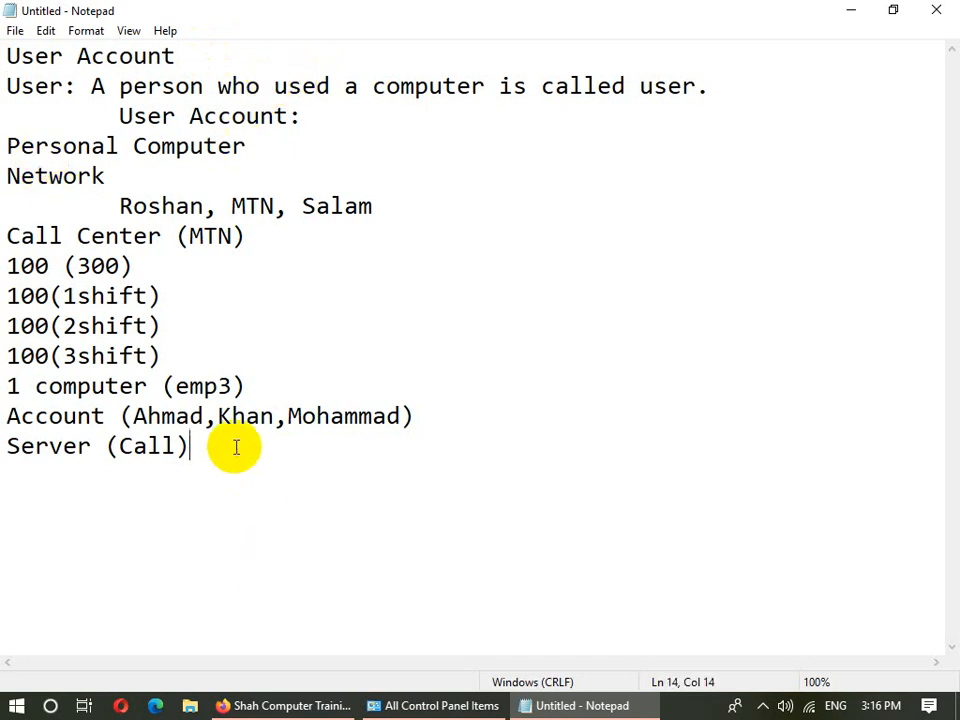
# - Type the heading '1: How to create the new user?' and start a new line
pyautogui.write('1: ')
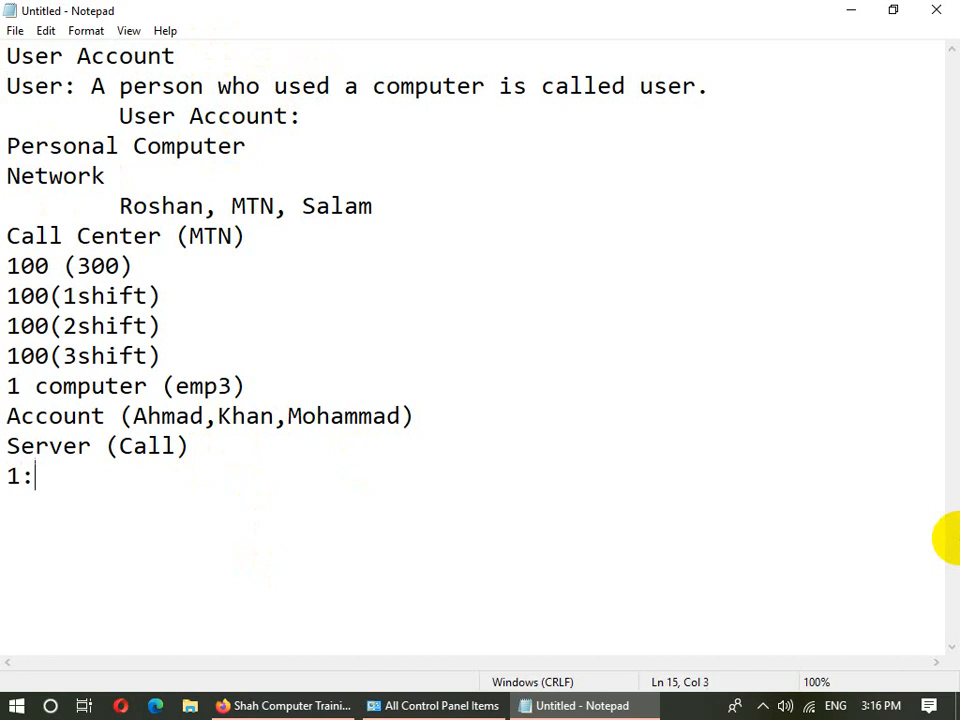
pyautogui.write('H')
pyautogui.press('BackSpace')
pyautogui.write('How to')
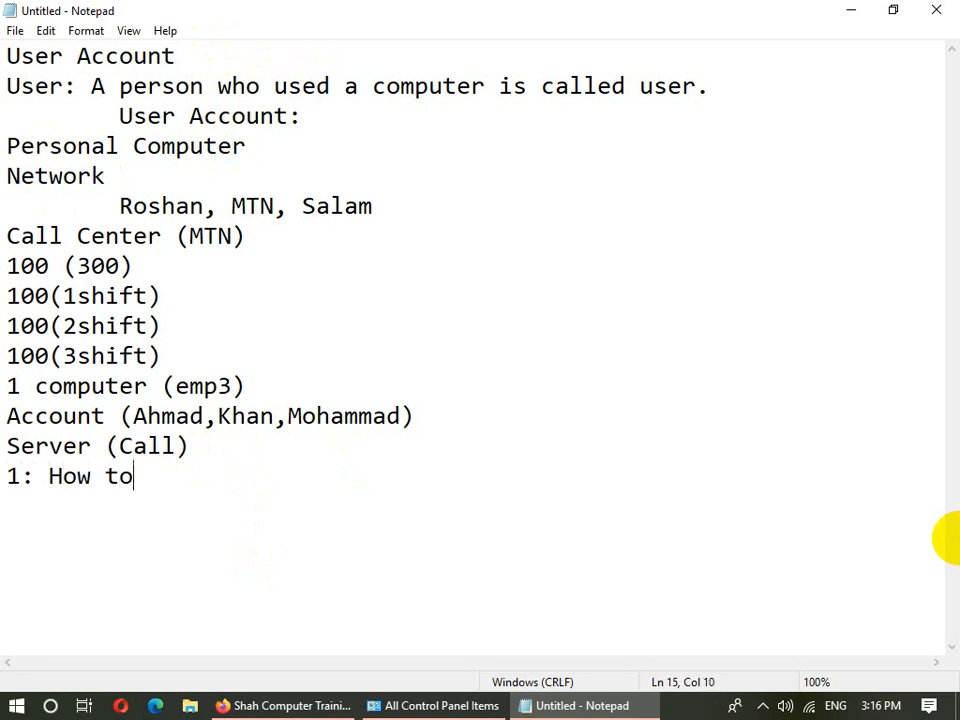
pyautogui.write(' create the new us')
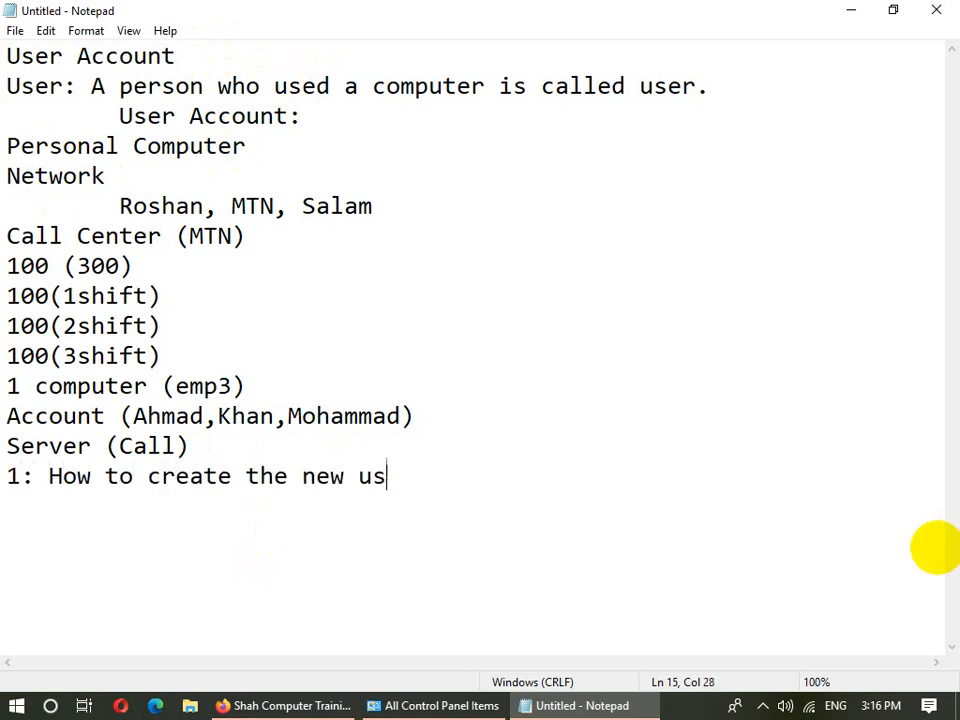
pyautogui.write('er?')
pyautogui.press('Return')
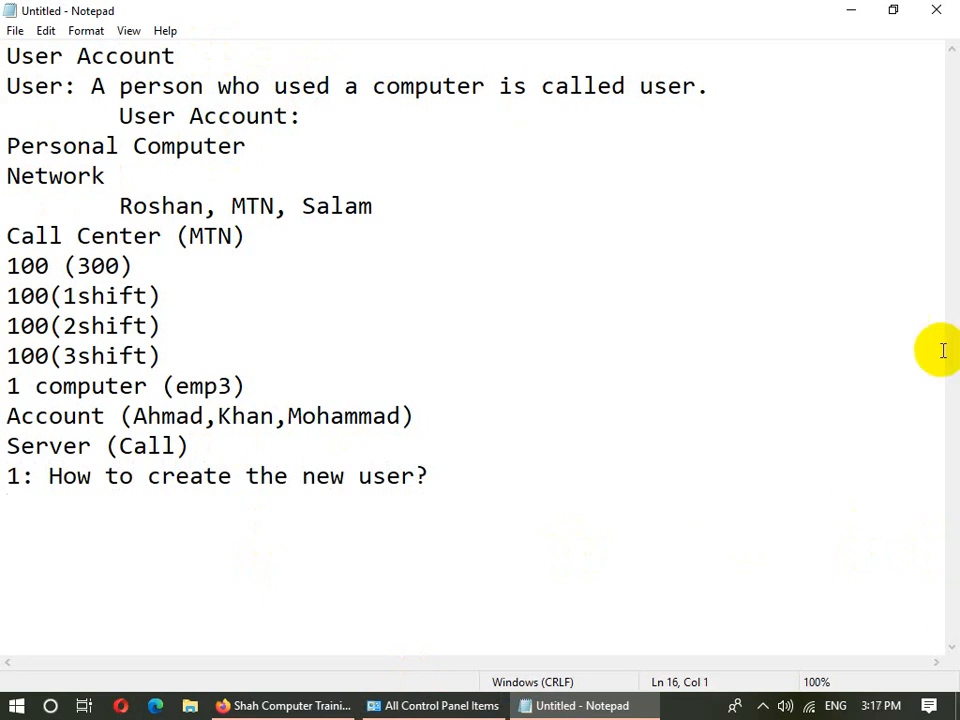
# - Minimize Notepad and Firefox and bring back the All Control Panel Items window
pyautogui.click(860, 12)
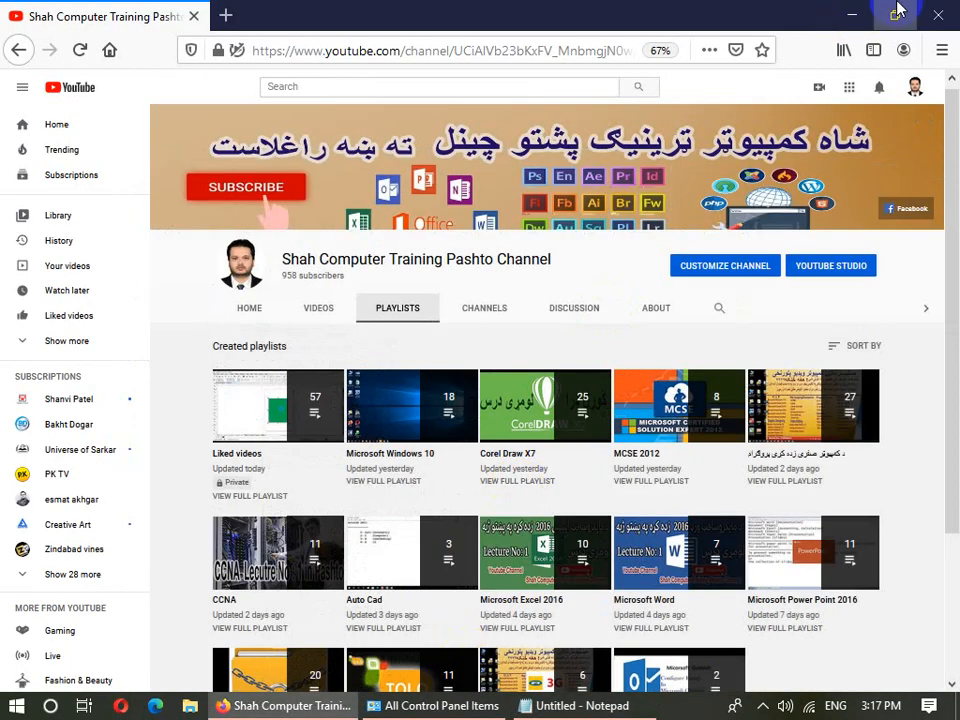
pyautogui.click(850, 12)
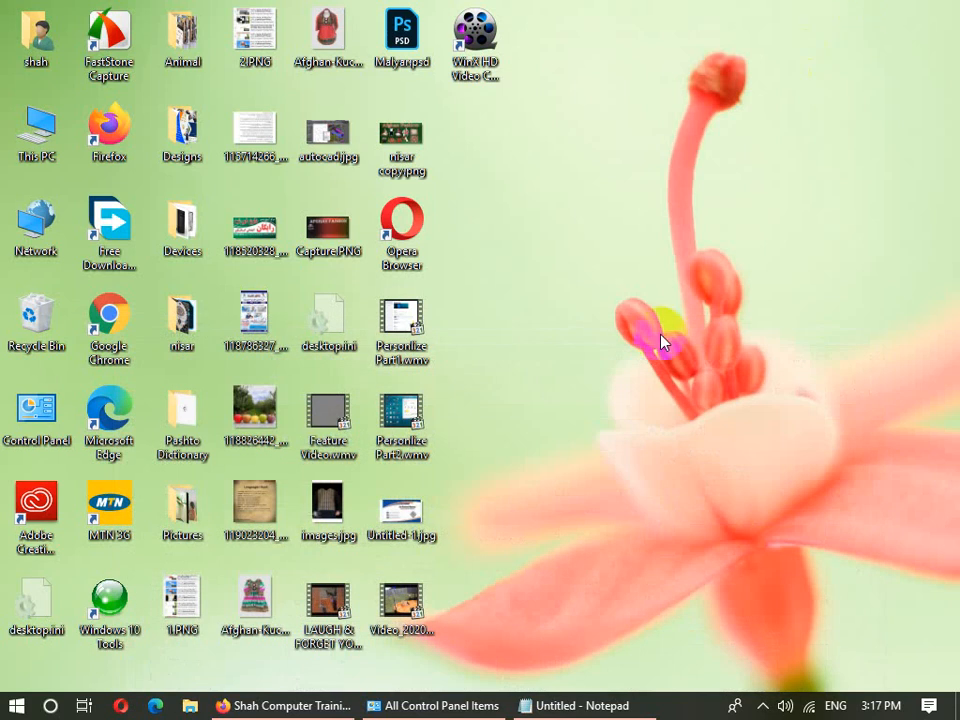
pyautogui.click(425, 705)
# - Go through User Accounts > Manage another account to 'Add a new user in PC settings'
pyautogui.click(100, 592)
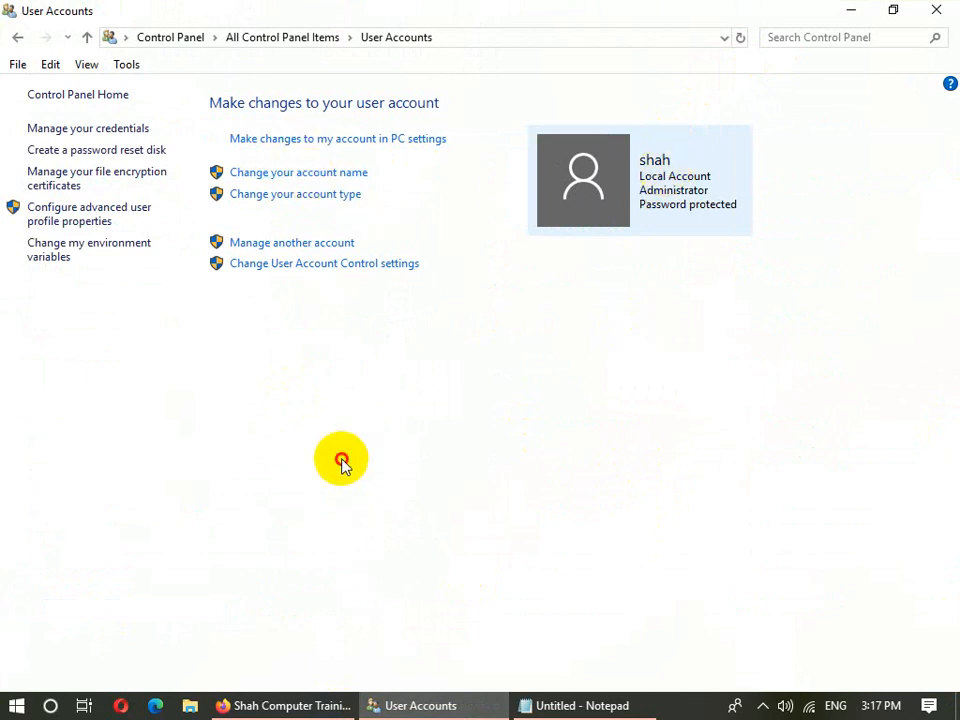
pyautogui.click(294, 250)
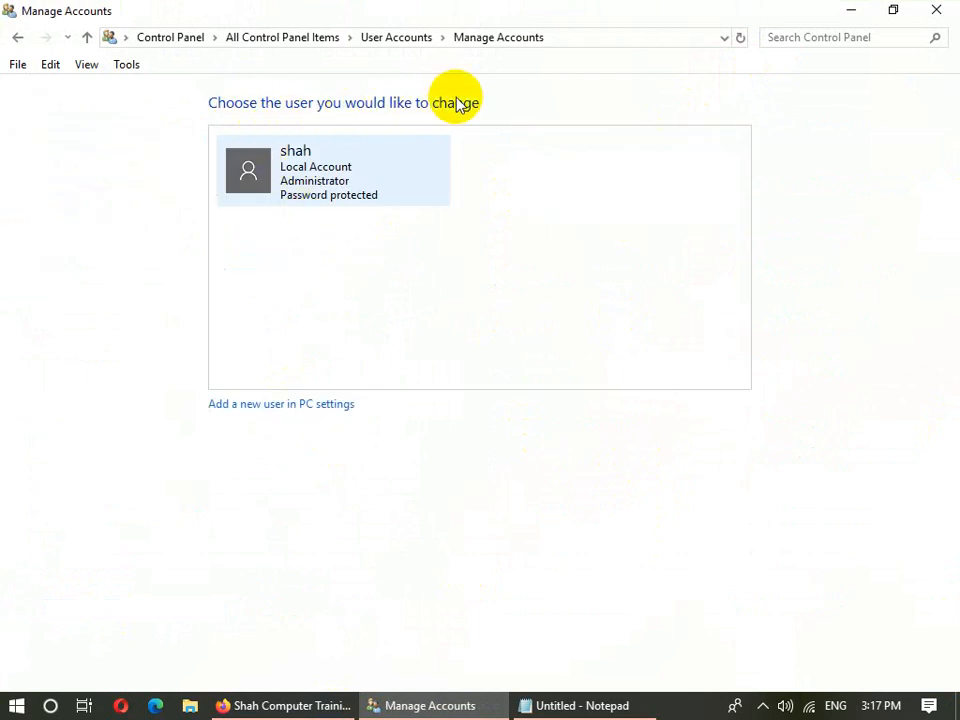
pyautogui.click(300, 182)
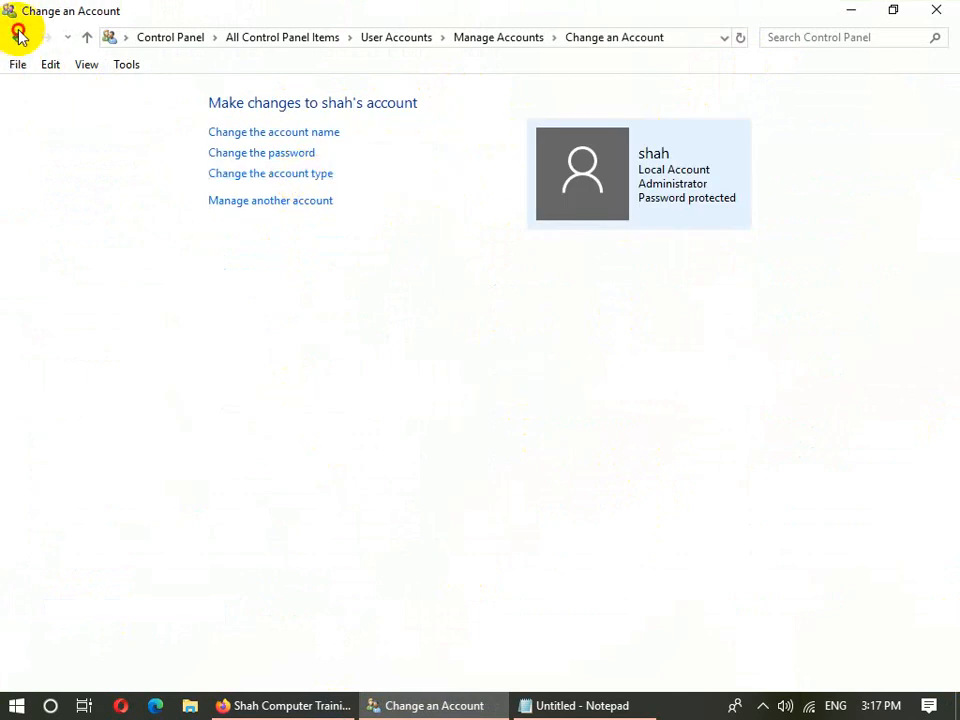
pyautogui.click(17, 37)
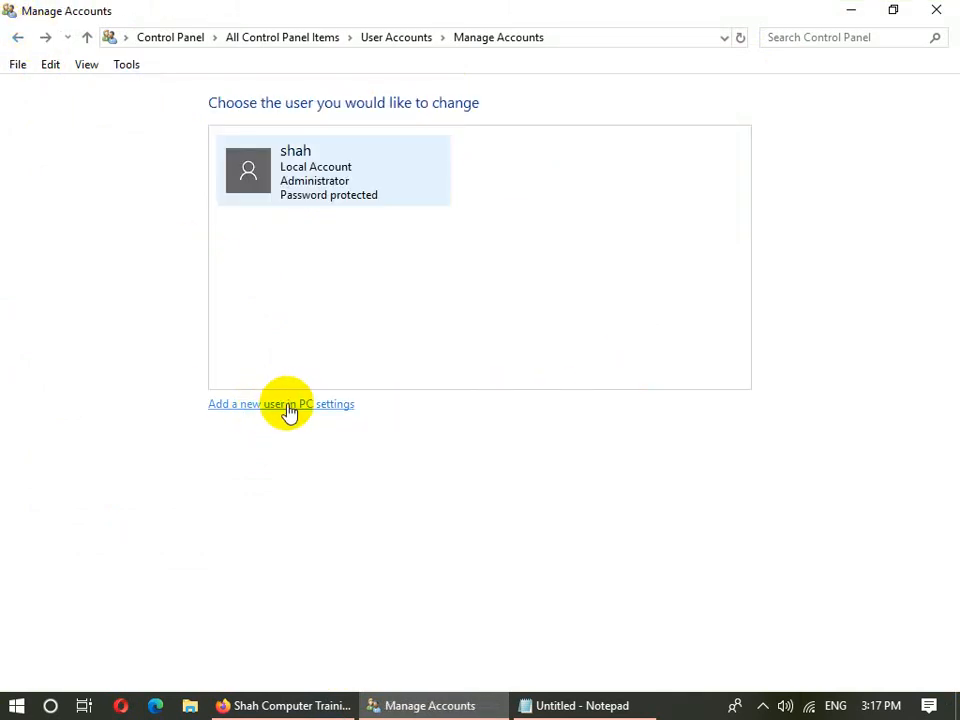
pyautogui.click(323, 405)
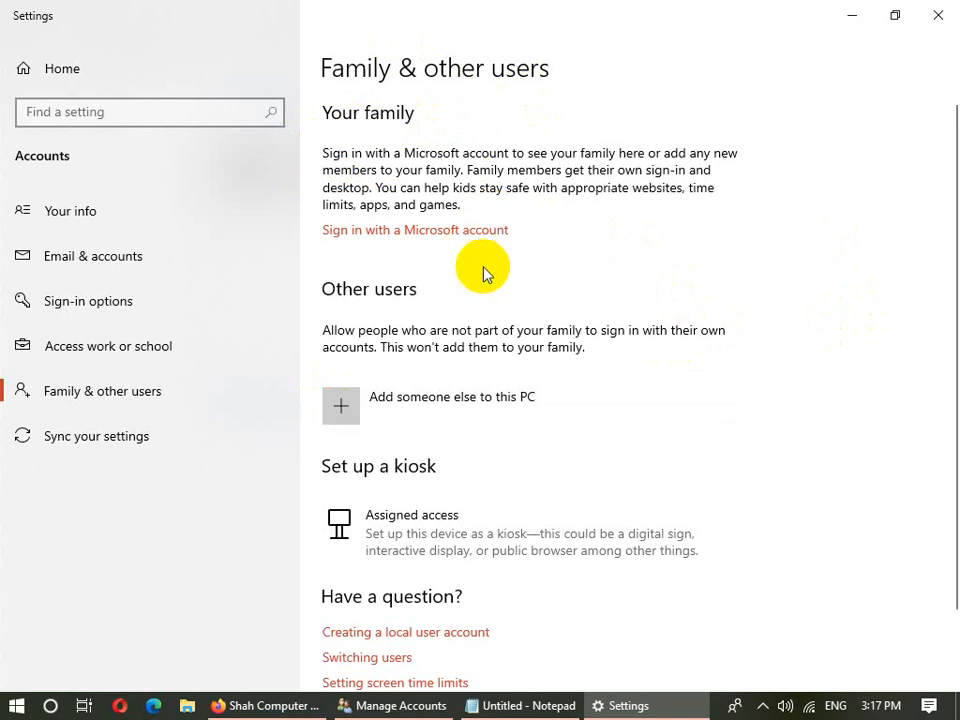
pyautogui.click(345, 405)
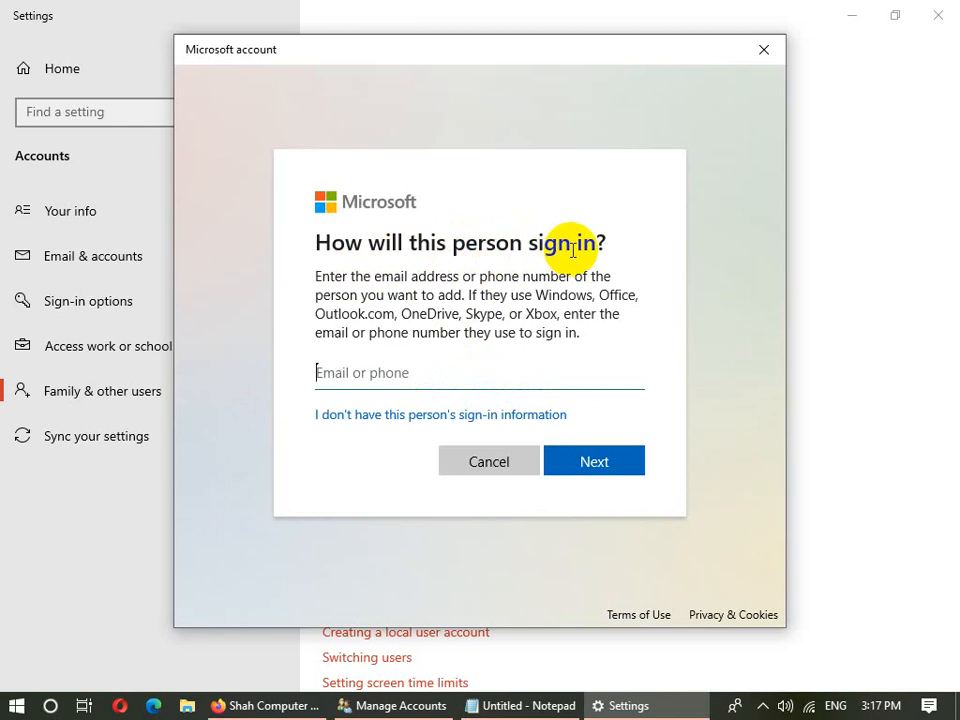
pyautogui.click(472, 455)
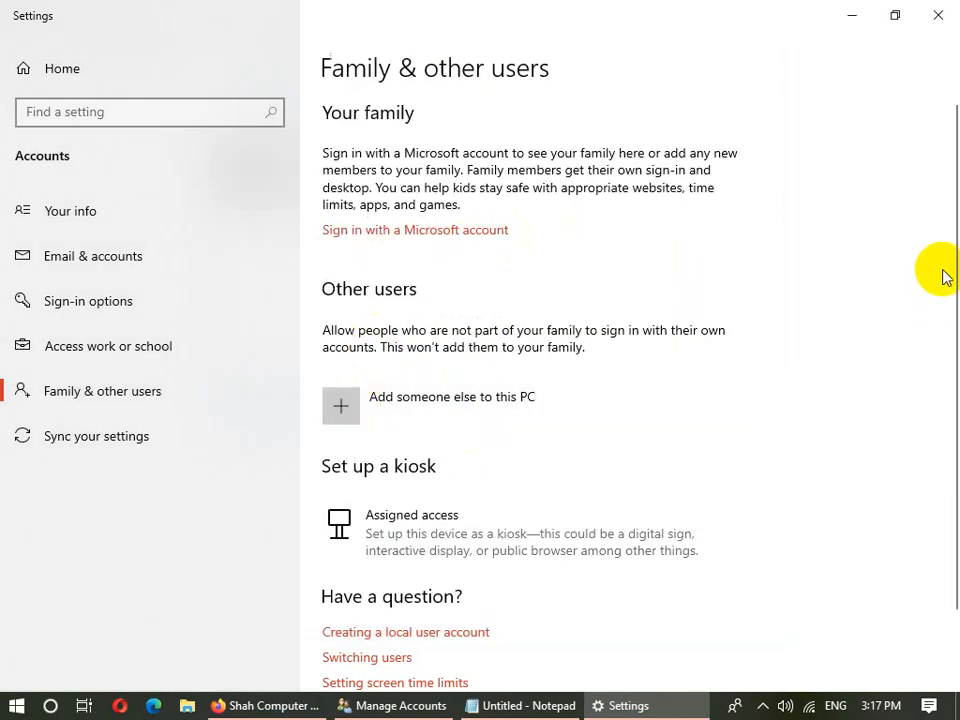
pyautogui.click(336, 408)
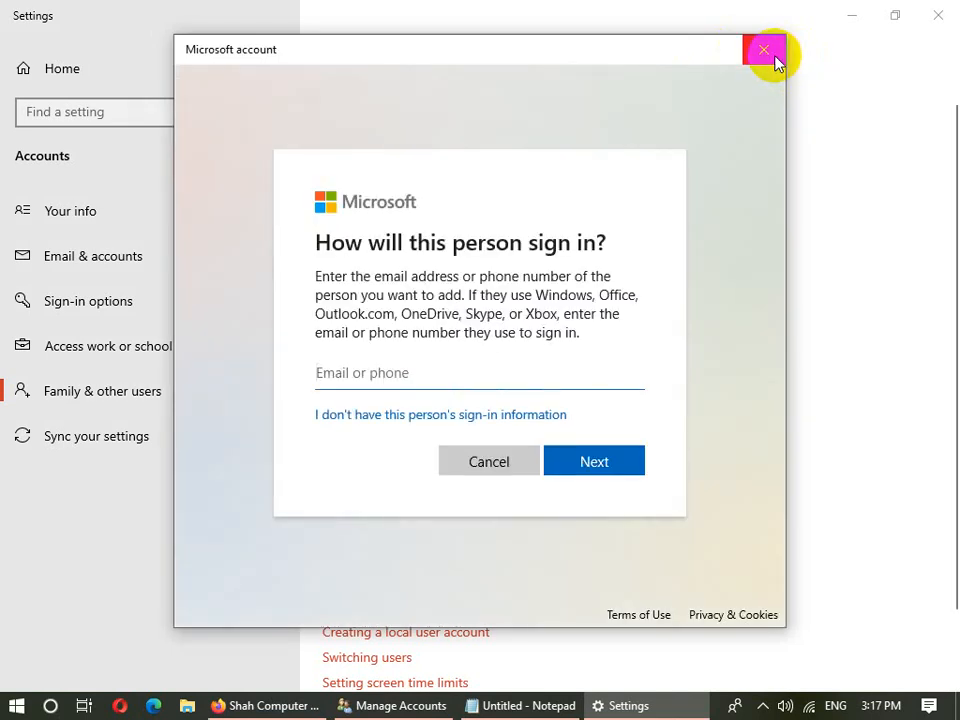
pyautogui.click(774, 54)
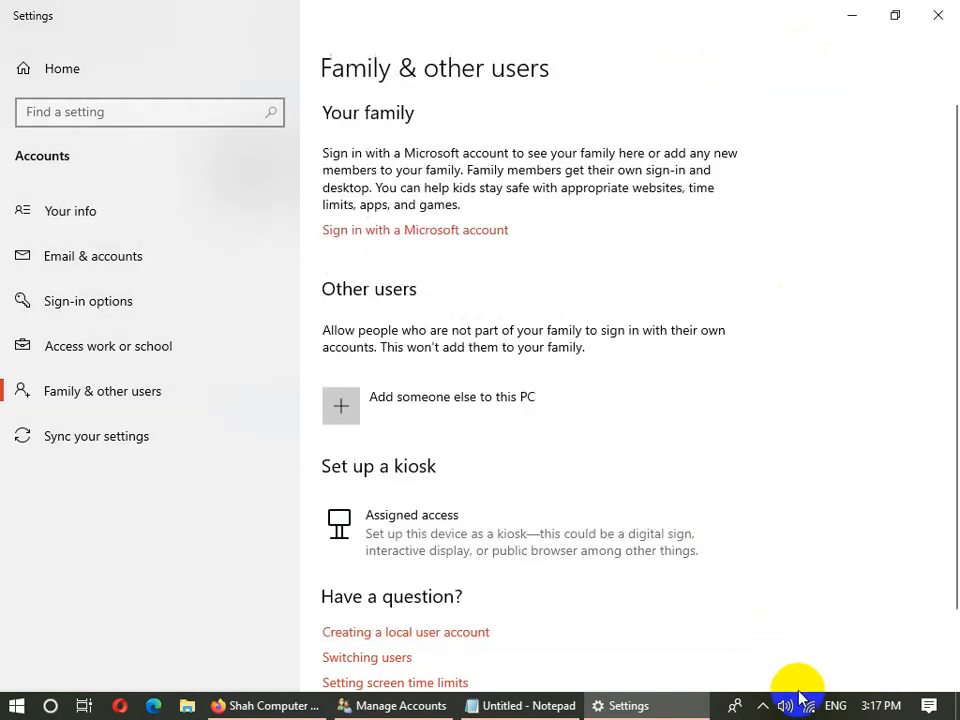
pyautogui.click(808, 706)
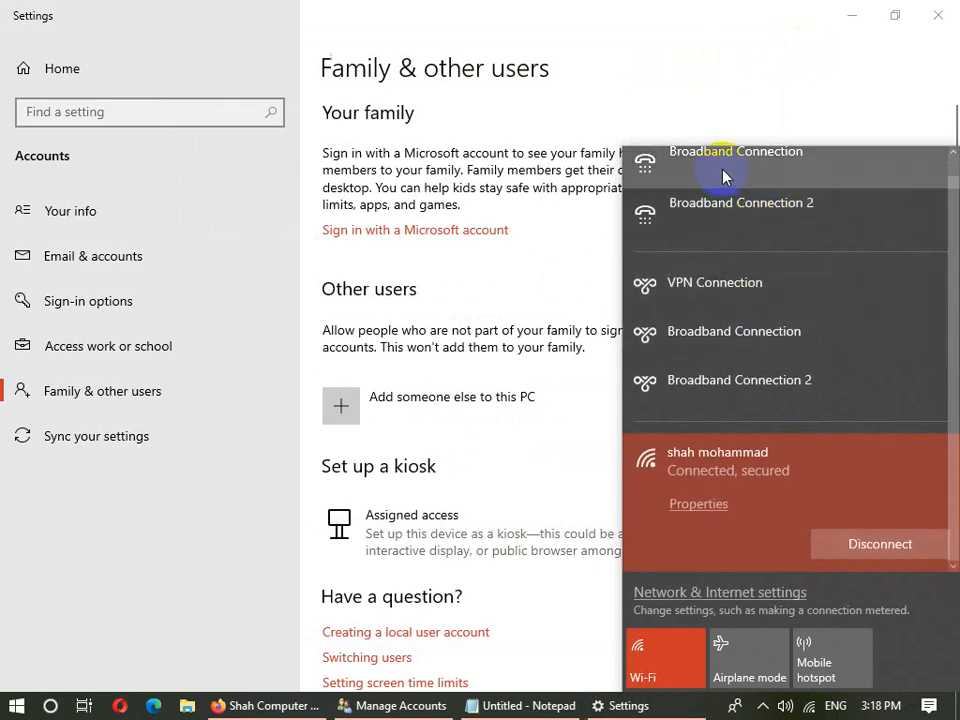
# - Disconnect from the Wi-Fi network and close the Settings window
pyautogui.click(847, 546)
pyautogui.click(843, 546)
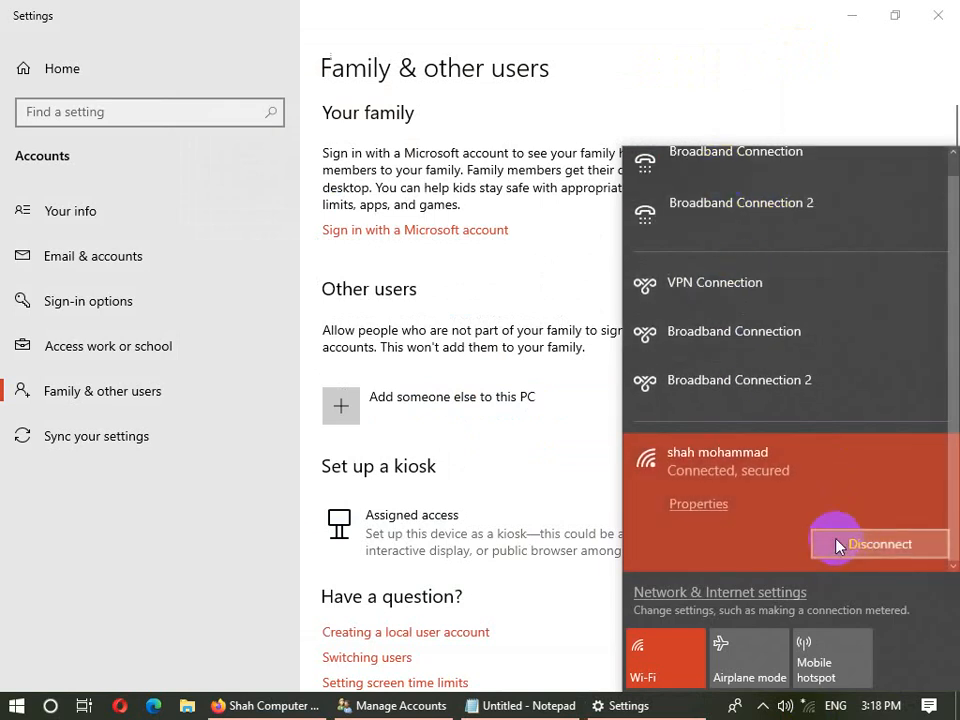
pyautogui.click(546, 482)
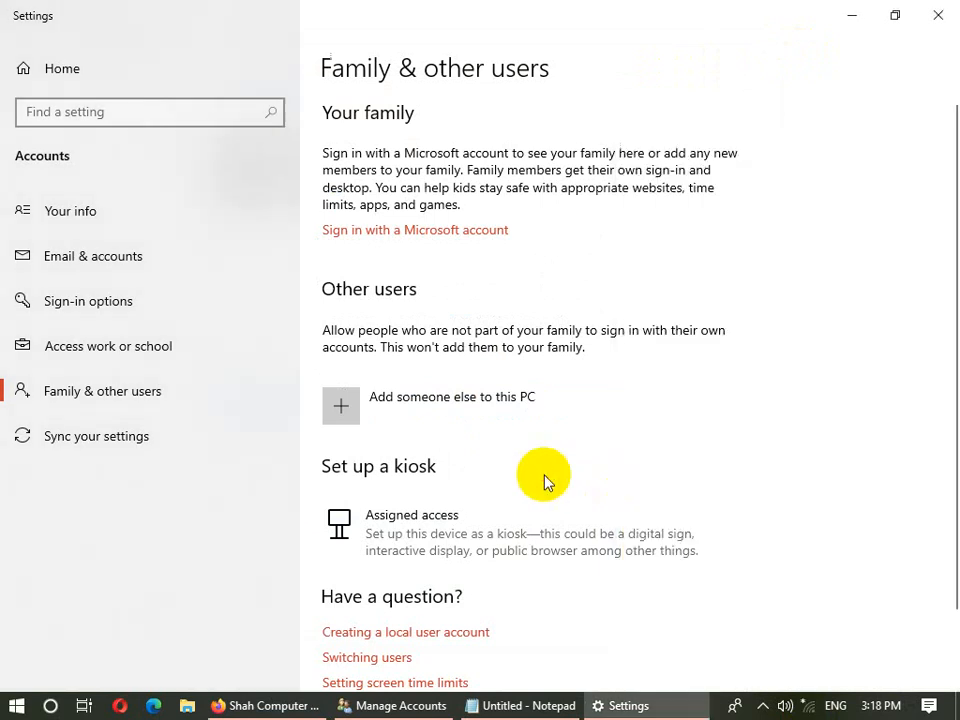
pyautogui.click(938, 14)
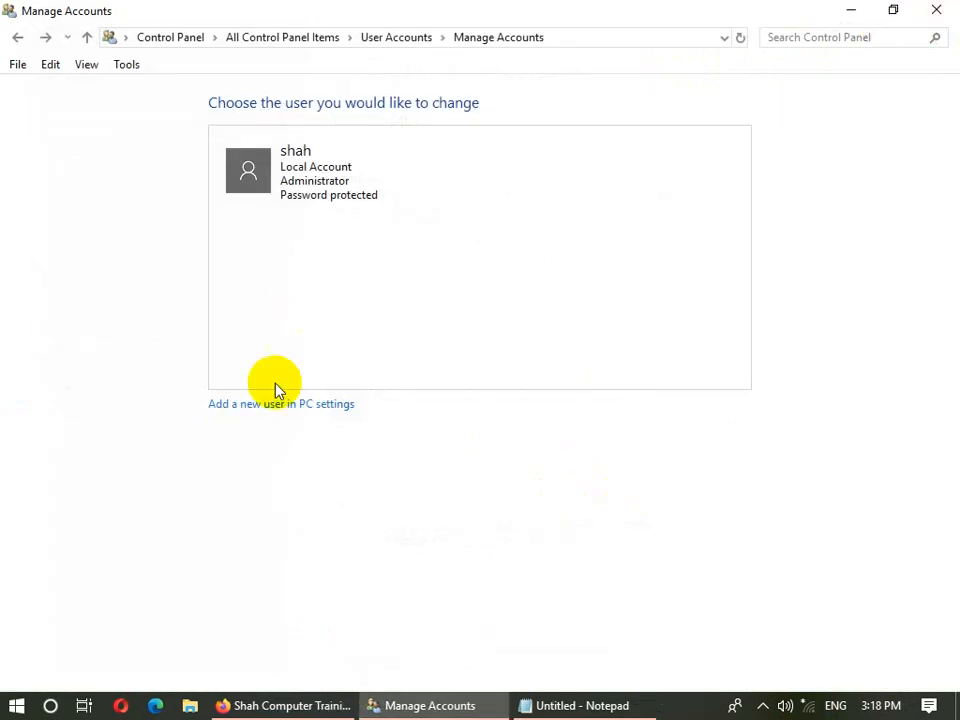
# - Open the 'Add someone else to this PC' form and move between its name and password fields
pyautogui.click(327, 406)
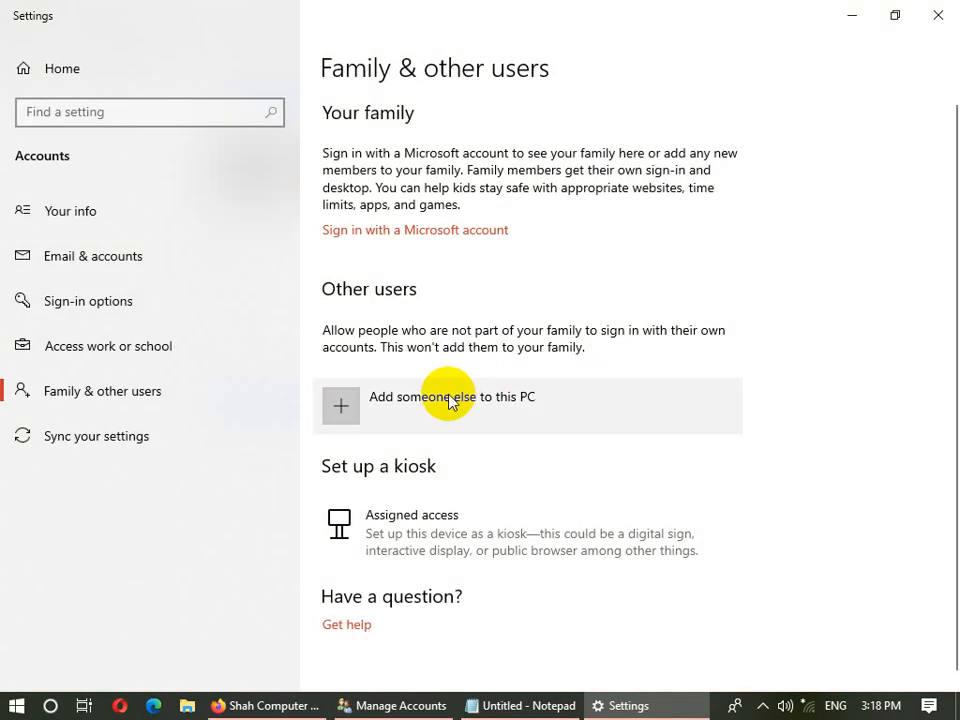
pyautogui.click(333, 403)
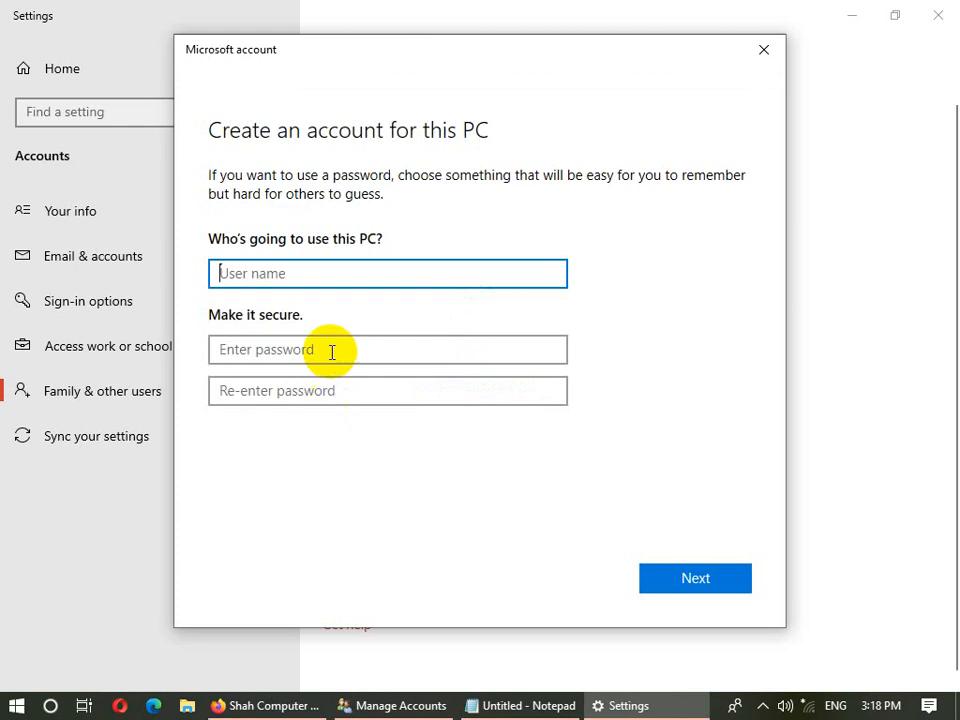
pyautogui.click(274, 284)
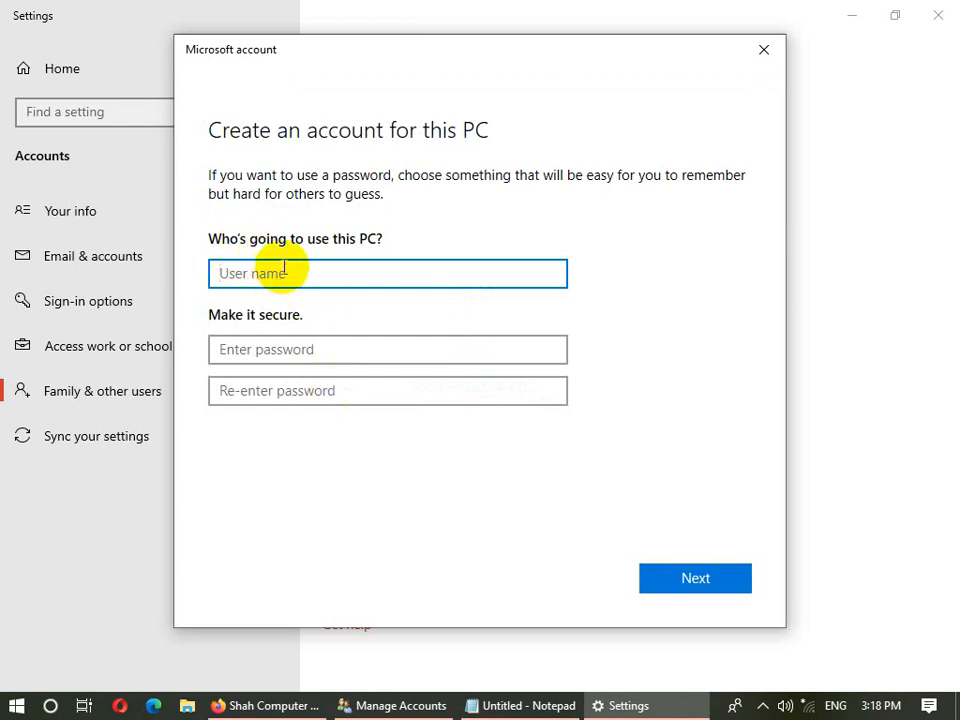
pyautogui.click(313, 366)
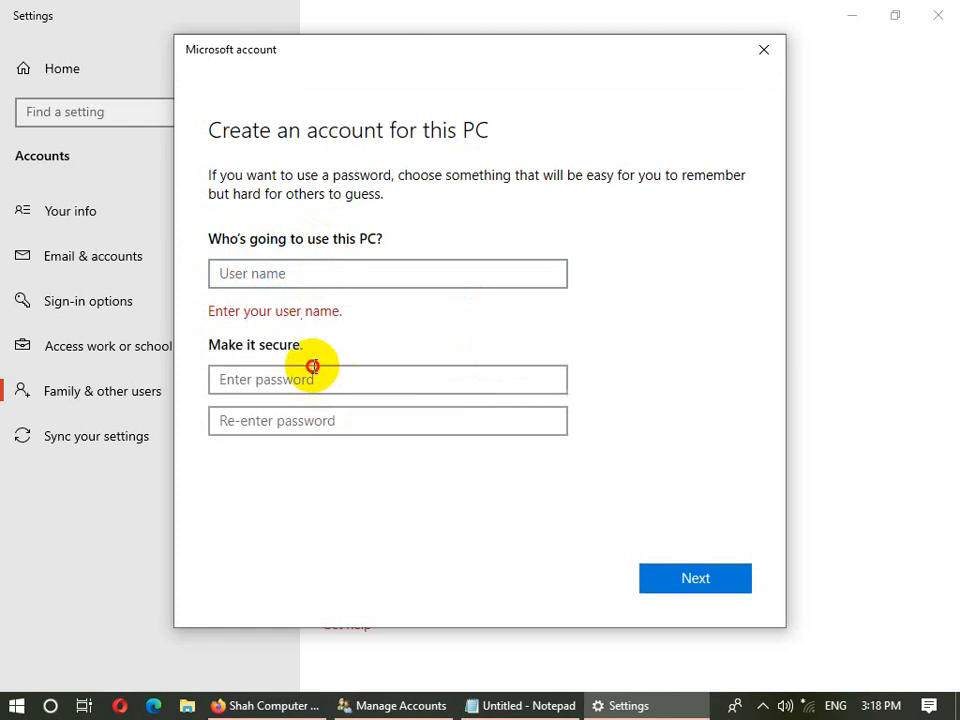
pyautogui.click(326, 270)
pyautogui.click(301, 366)
pyautogui.click(317, 420)
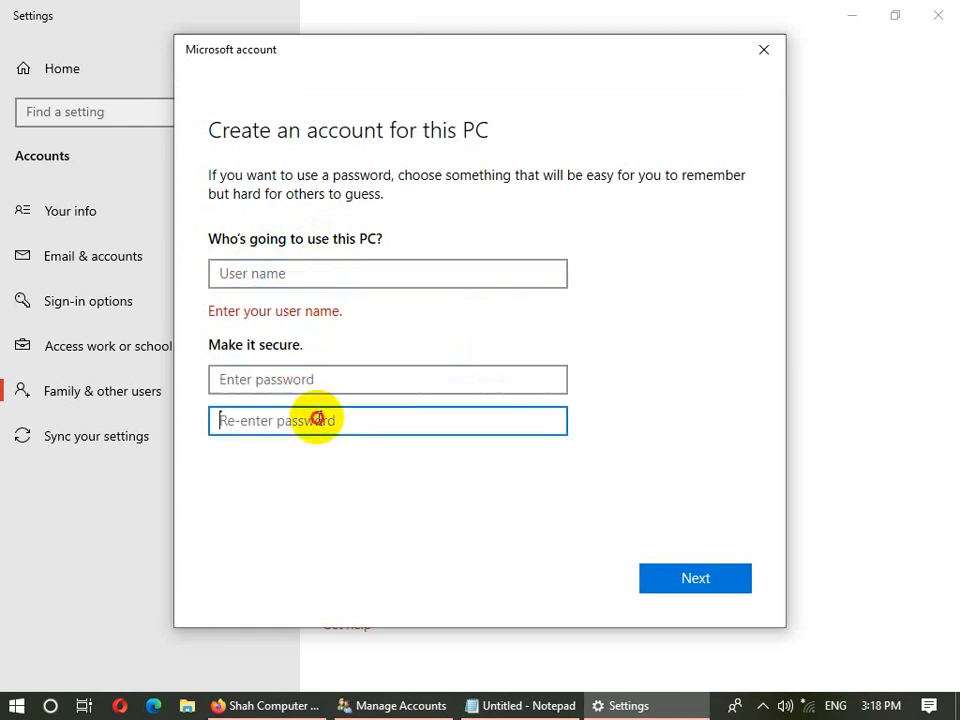
pyautogui.click(311, 273)
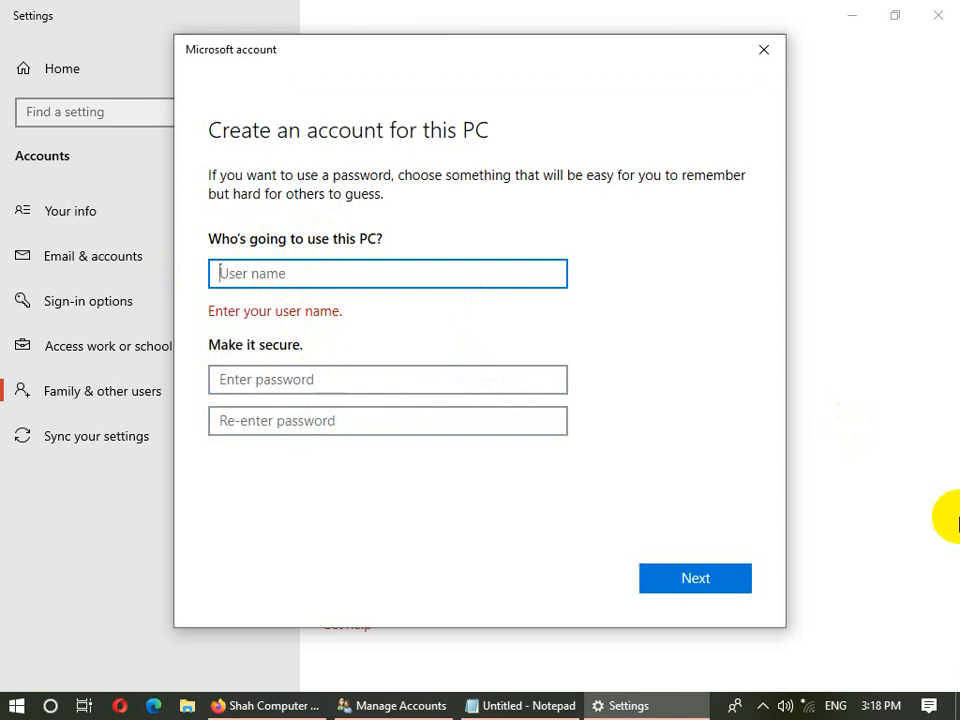
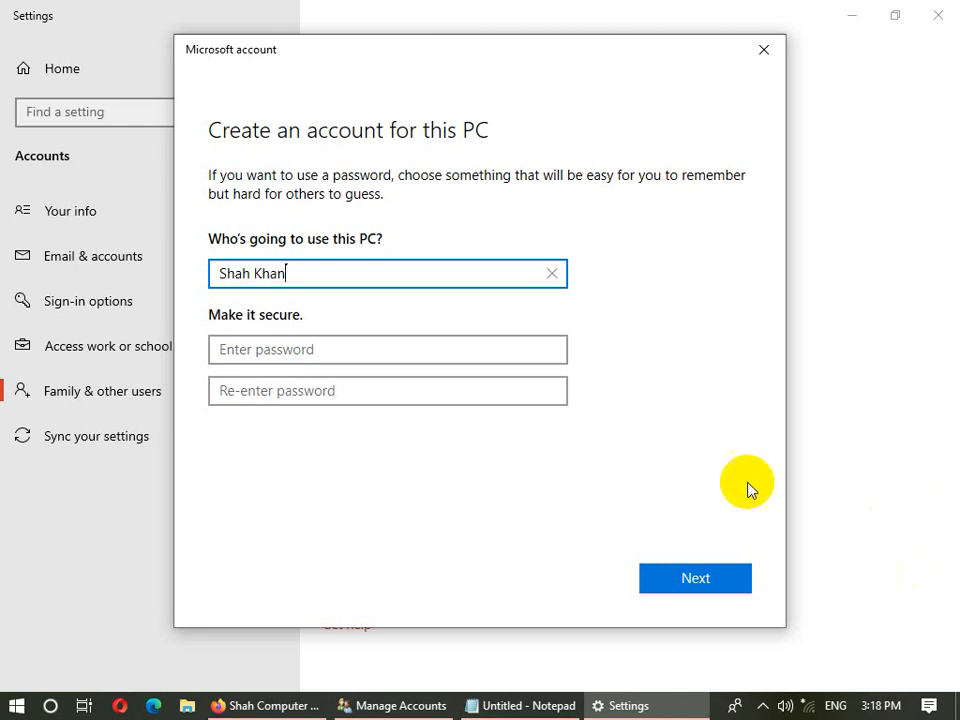
# - Start entering the new user's name, then switch back to the Notepad notes
pyautogui.click(336, 349)
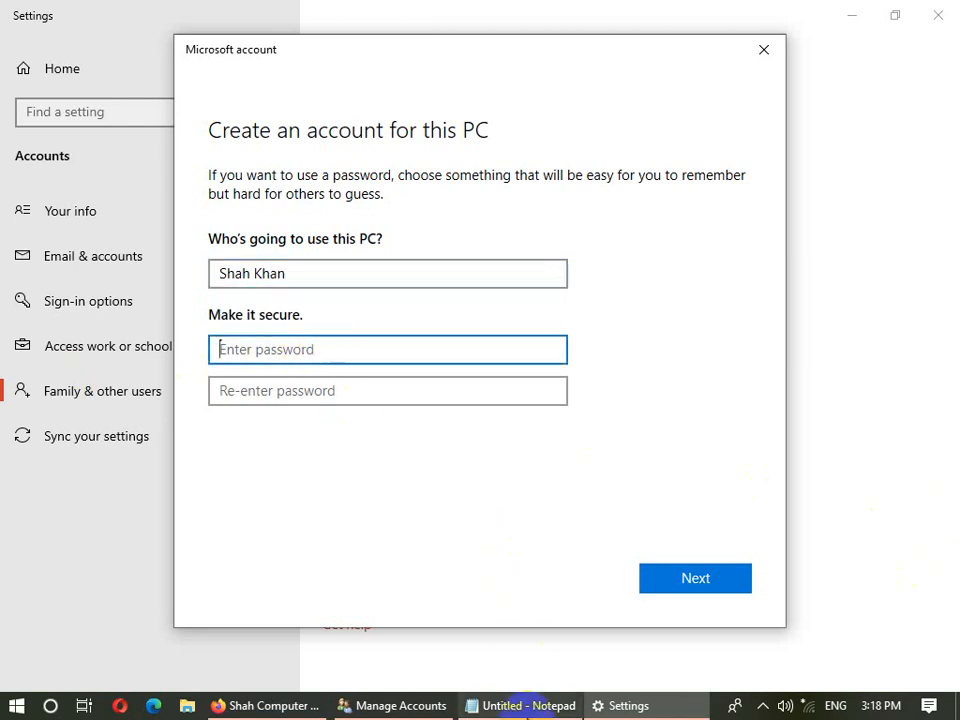
pyautogui.click(510, 705)
# - Start a new Notepad note listing 'Normal Password' and 'Strong Password'
pyautogui.click(488, 479)
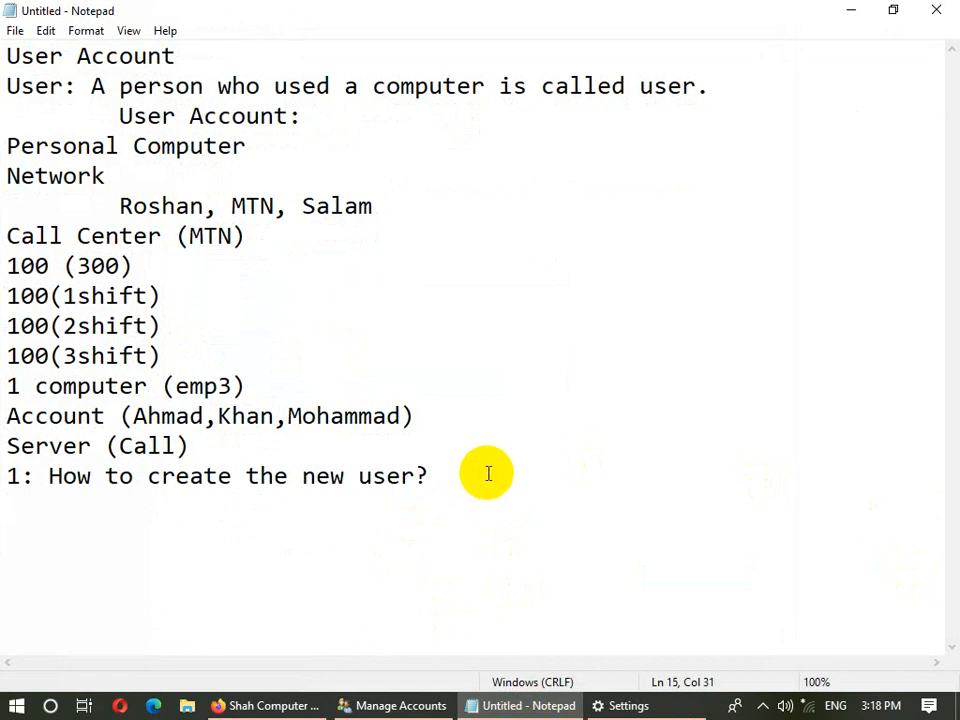
pyautogui.press('super+r')
pyautogui.write('no')
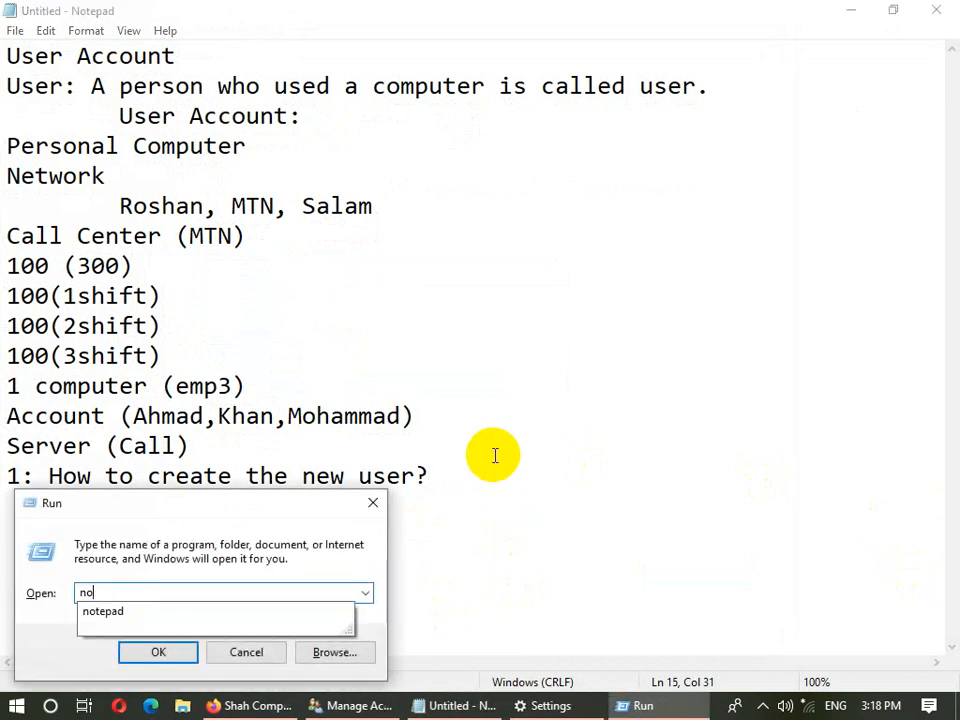
pyautogui.write('tepad')
pyautogui.press('Return')
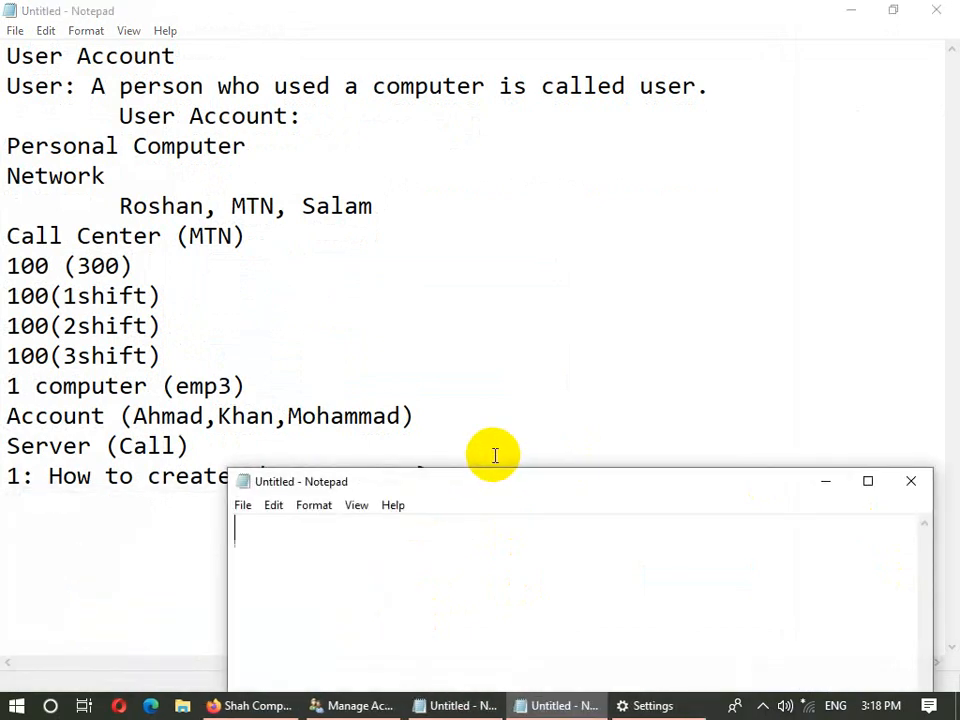
pyautogui.write('Normal Pas')
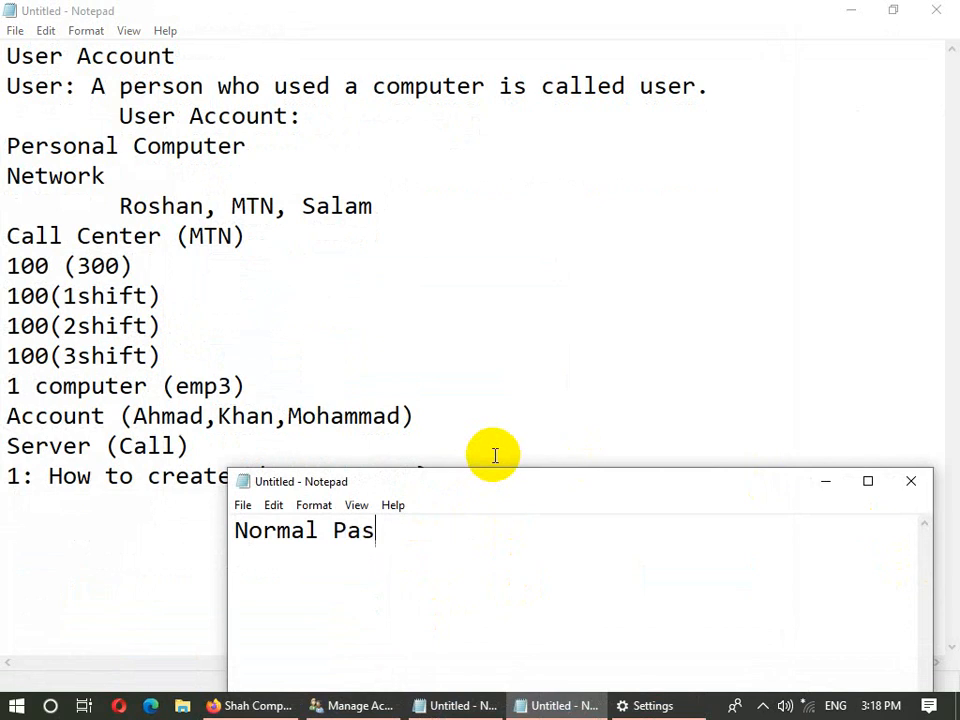
pyautogui.write('sword Strong')
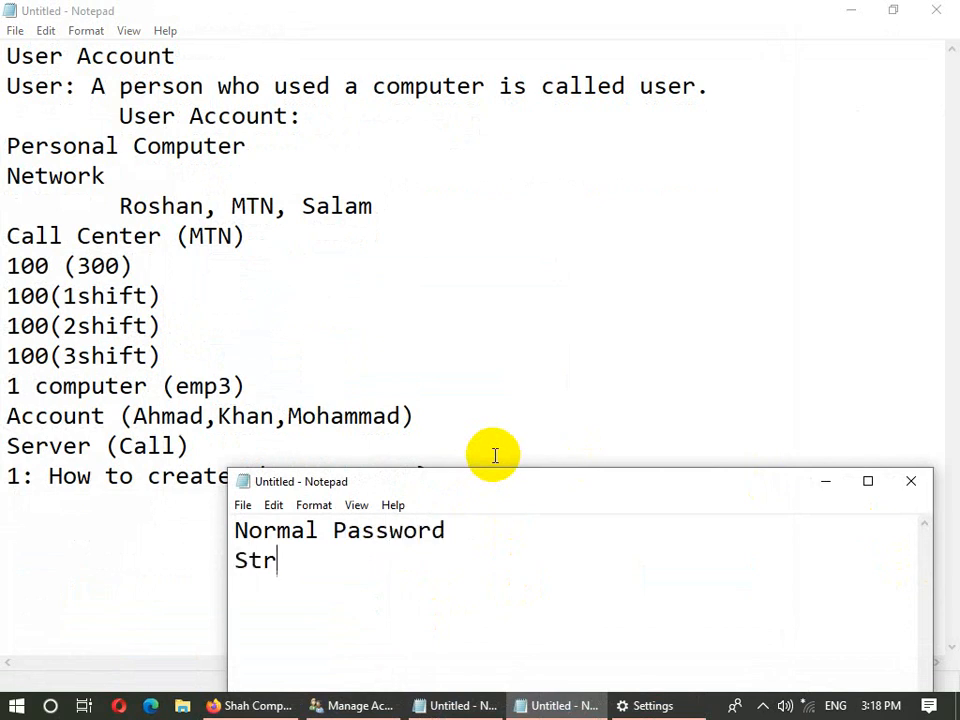
pyautogui.write(' Pass')
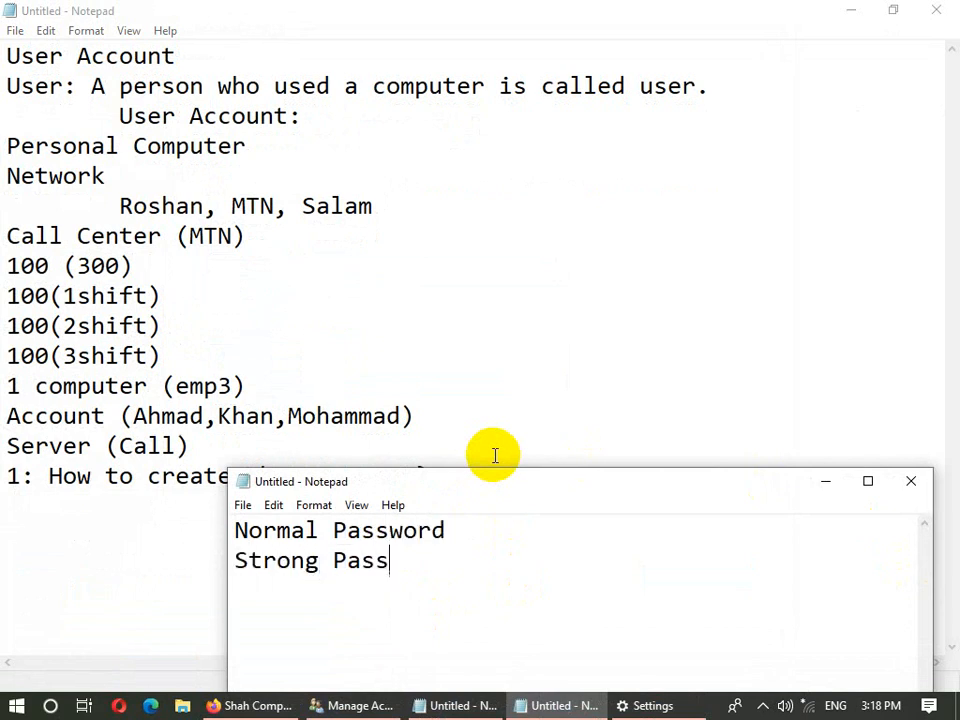
pyautogui.write('word')
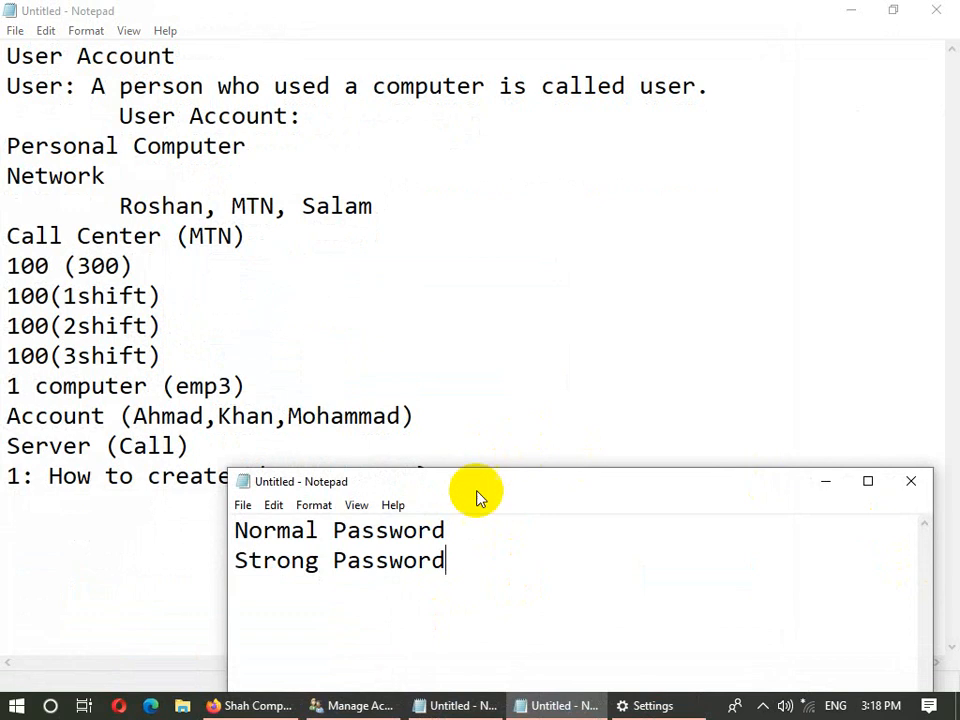
# - Maximize the note and give Normal Password a digits-only example
pyautogui.doubleClick(476, 499)
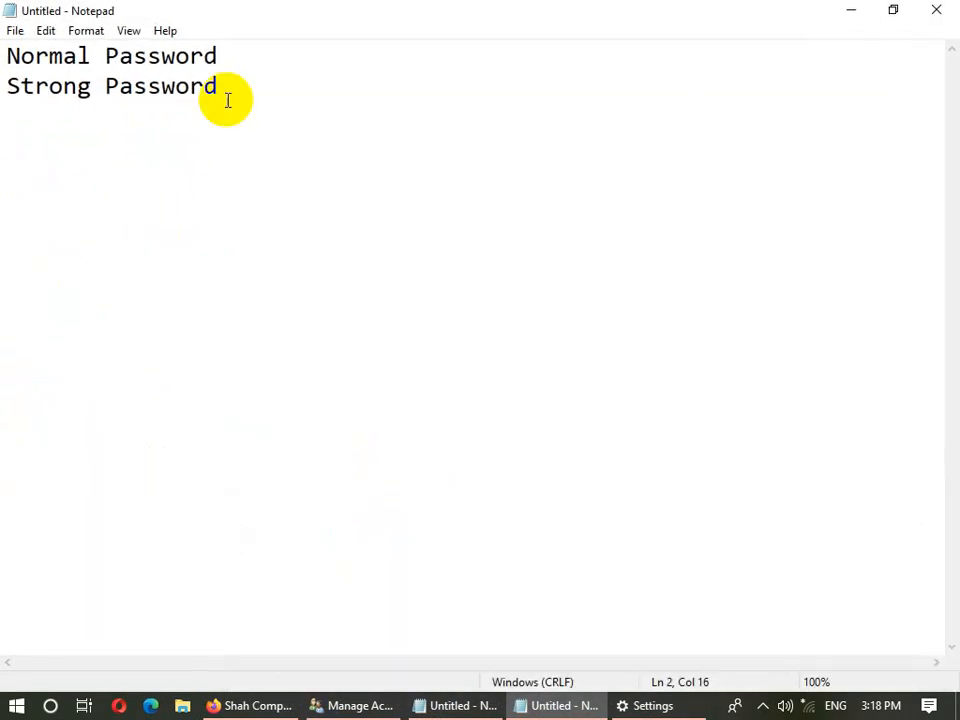
pyautogui.press('Up')
pyautogui.write('(a')
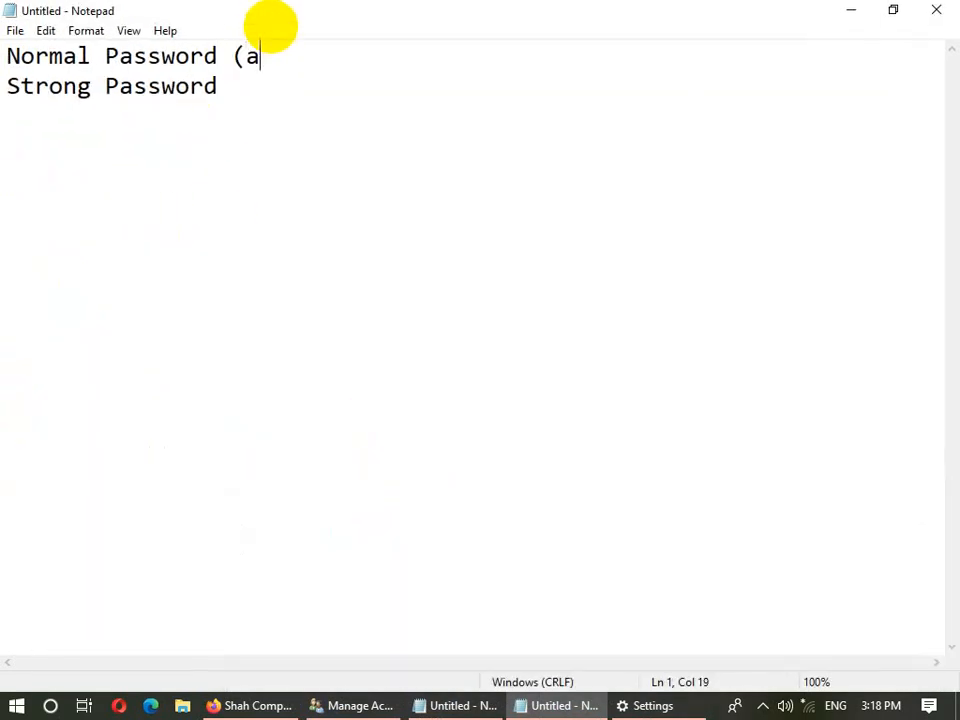
pyautogui.write('bc123')
pyautogui.press('BackSpace')
pyautogui.press('BackSpace')
pyautogui.press('BackSpace')
pyautogui.press('BackSpace')
pyautogui.press('BackSpace')
pyautogui.write('123456789')
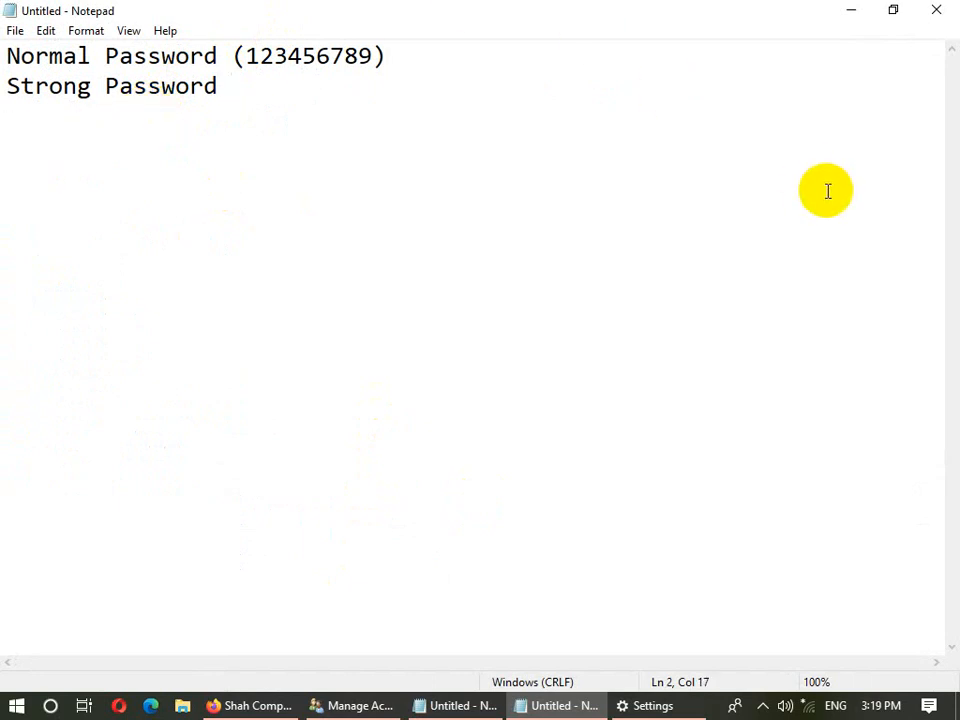
# - Describe Strong Password as alphabet, Number, Symbol with a sample, select the sample, then minimize the note
pyautogui.write('(alphabe')
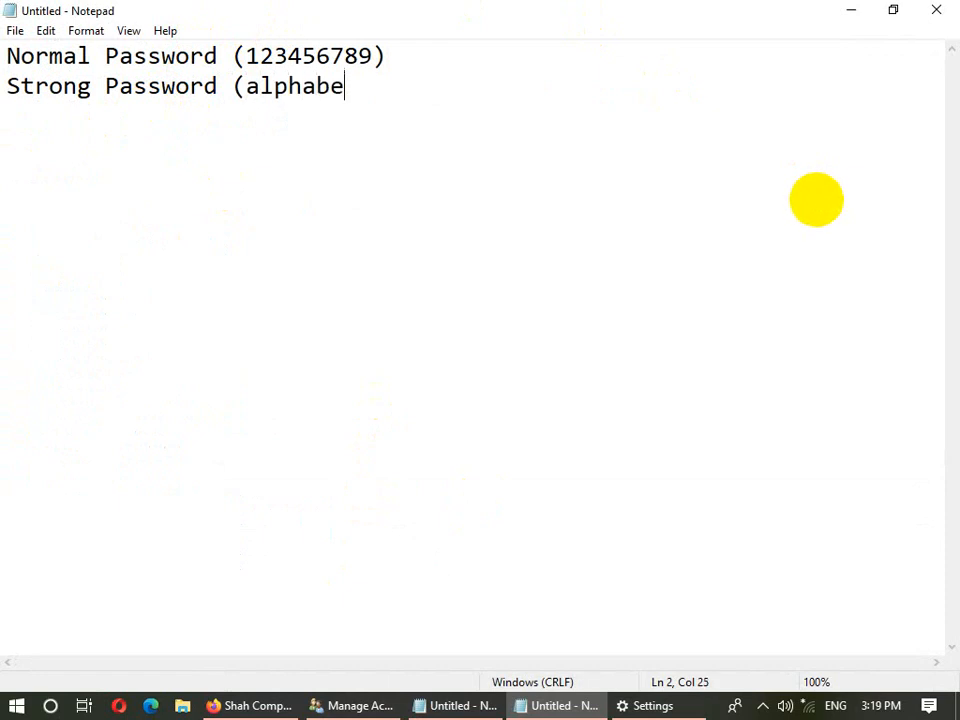
pyautogui.write('t,Number,Symbol')
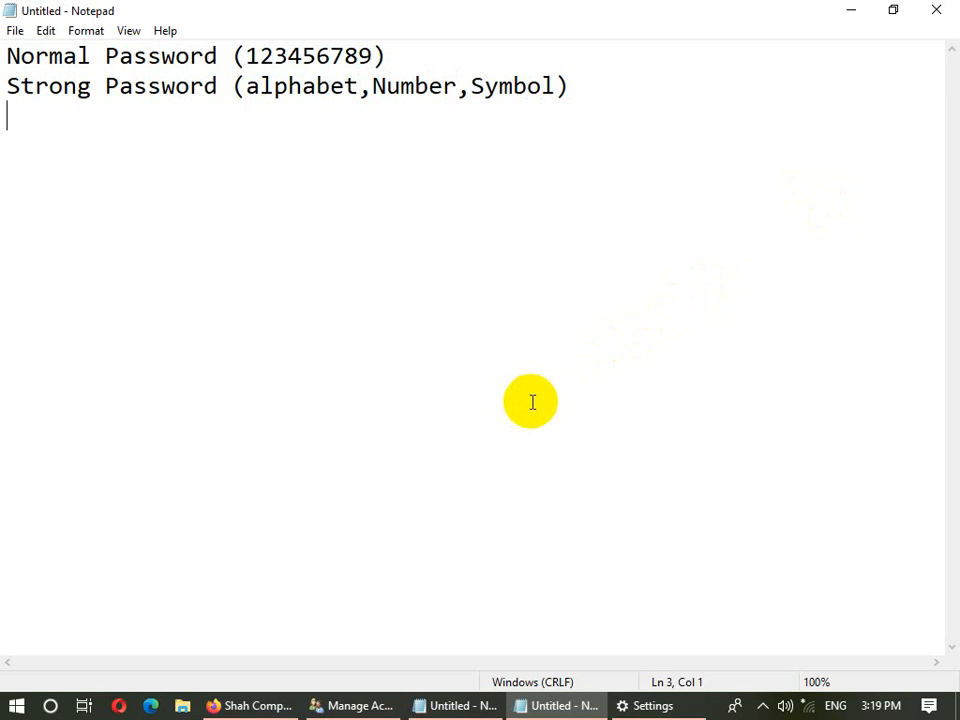
pyautogui.write('abc12')
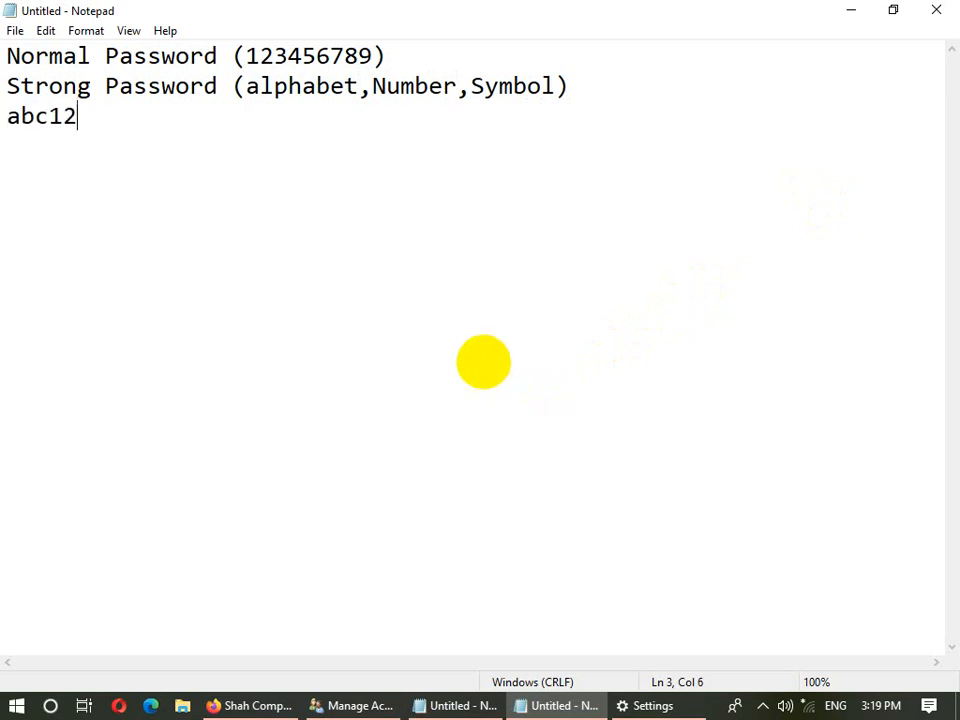
pyautogui.write('3@@')
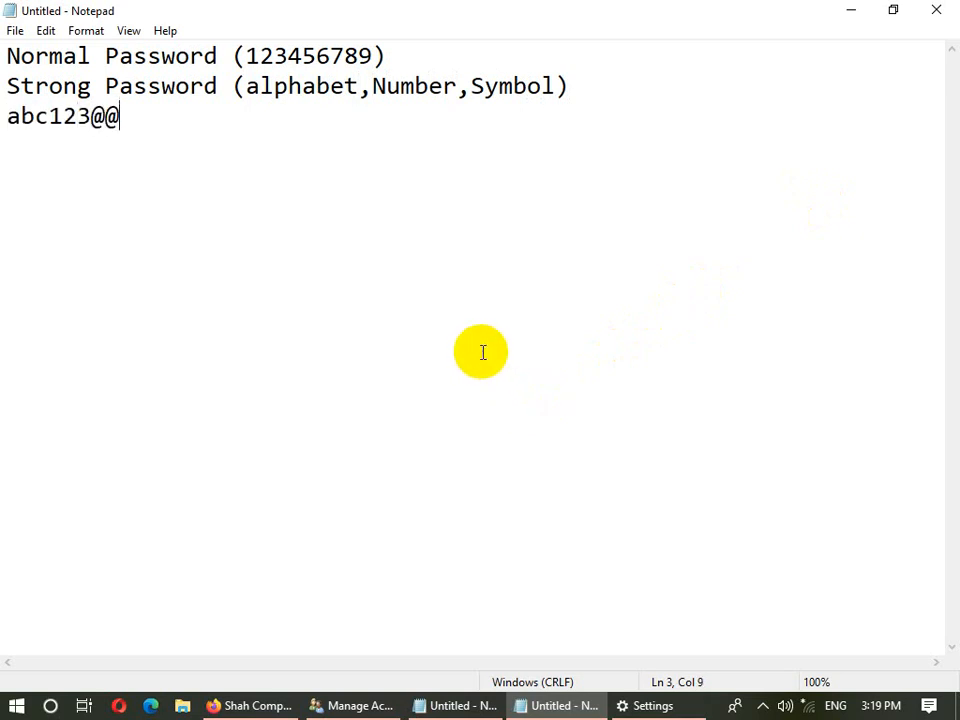
pyautogui.moveTo(121, 116); pyautogui.dragTo(5, 116)
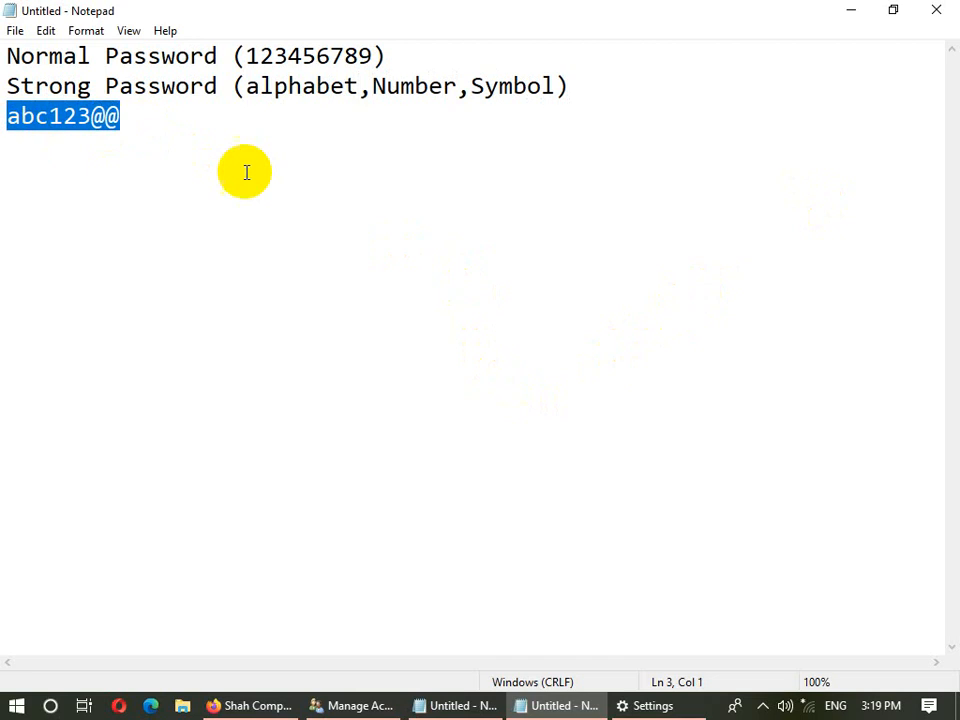
pyautogui.moveTo(121, 116); pyautogui.dragTo(5, 118)
pyautogui.click(853, 12)
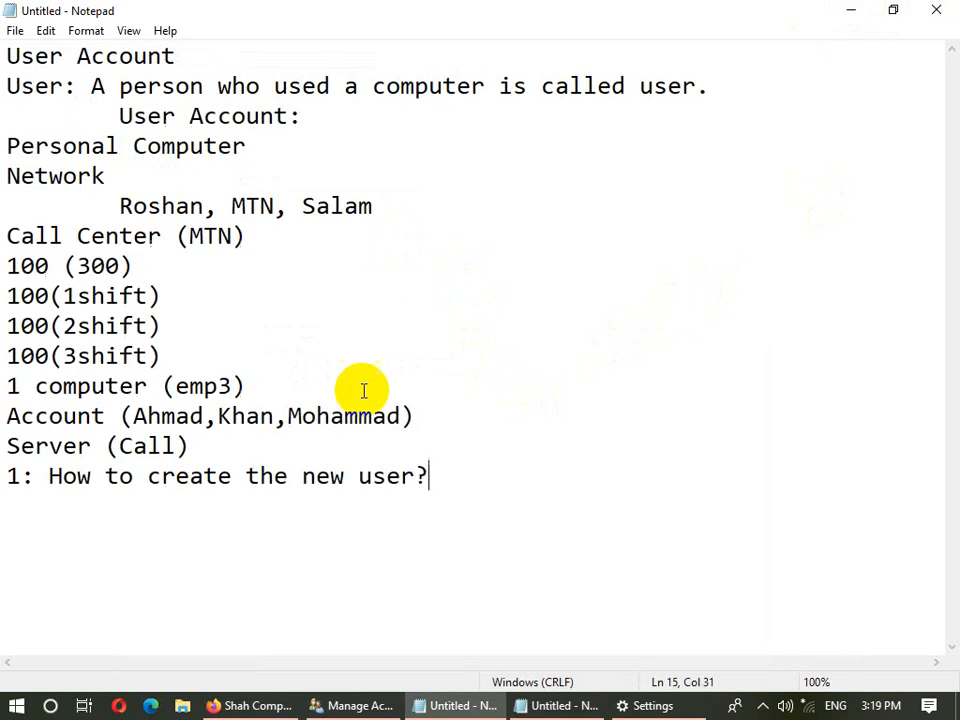
# - Back on the Settings account form, enter the new account's password and re-enter it to confirm
pyautogui.click(386, 700)
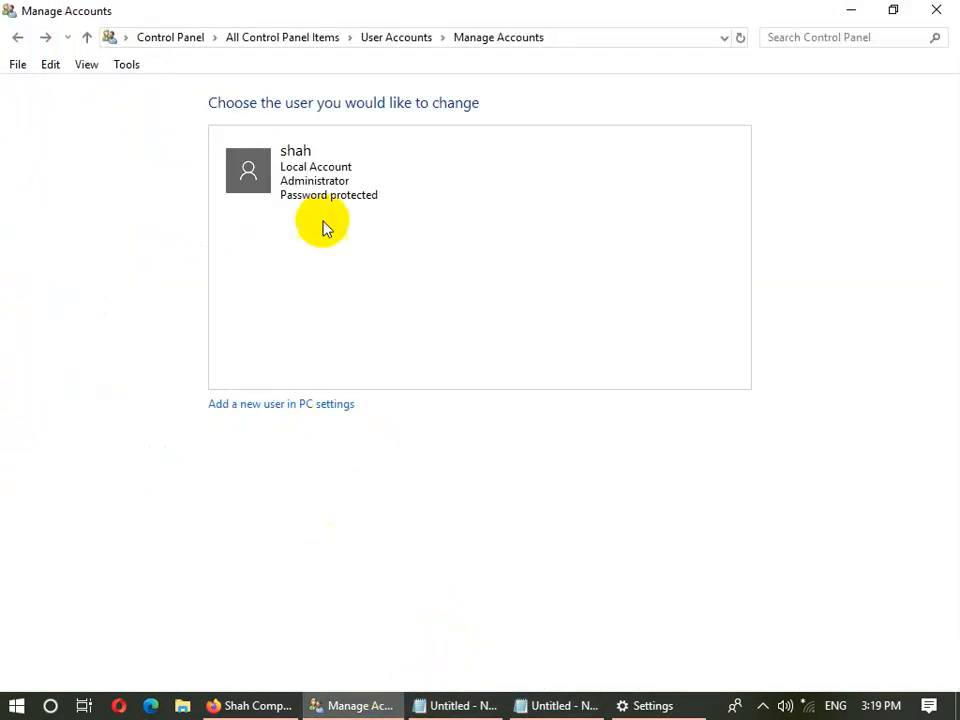
pyautogui.click(647, 705)
pyautogui.click(350, 390)
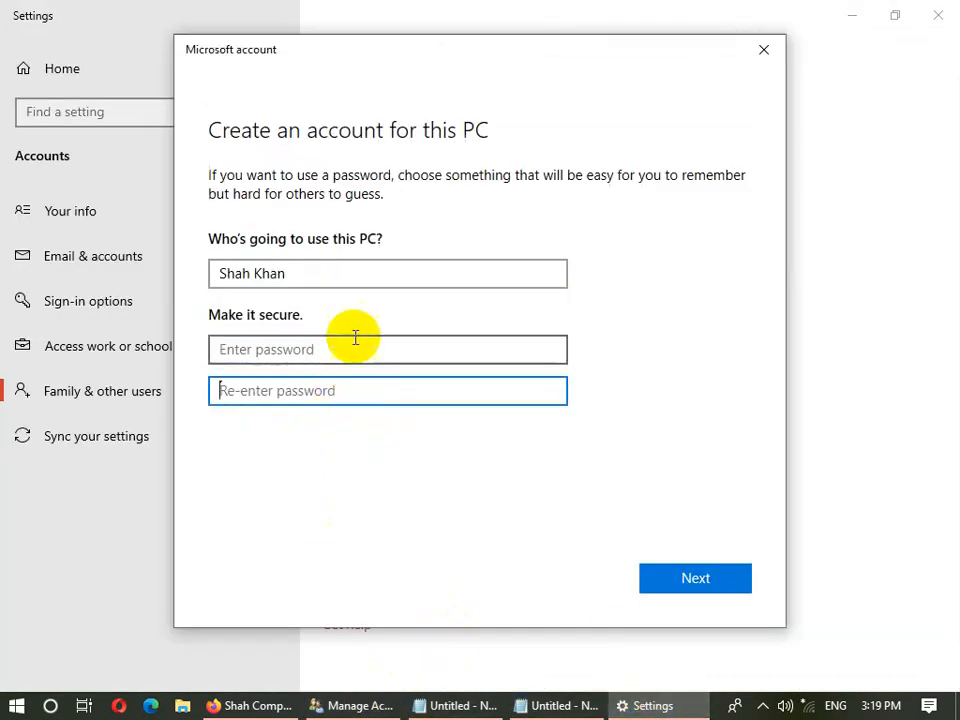
pyautogui.click(369, 352)
pyautogui.write('12345')
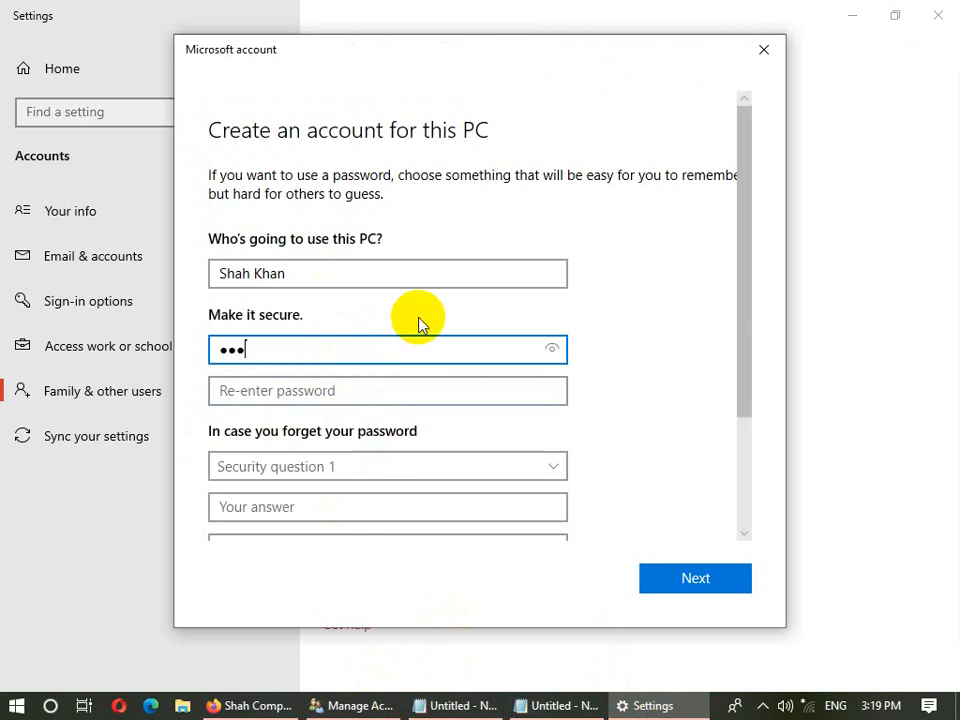
pyautogui.write('6')
pyautogui.press('BackSpace')
pyautogui.write('67')
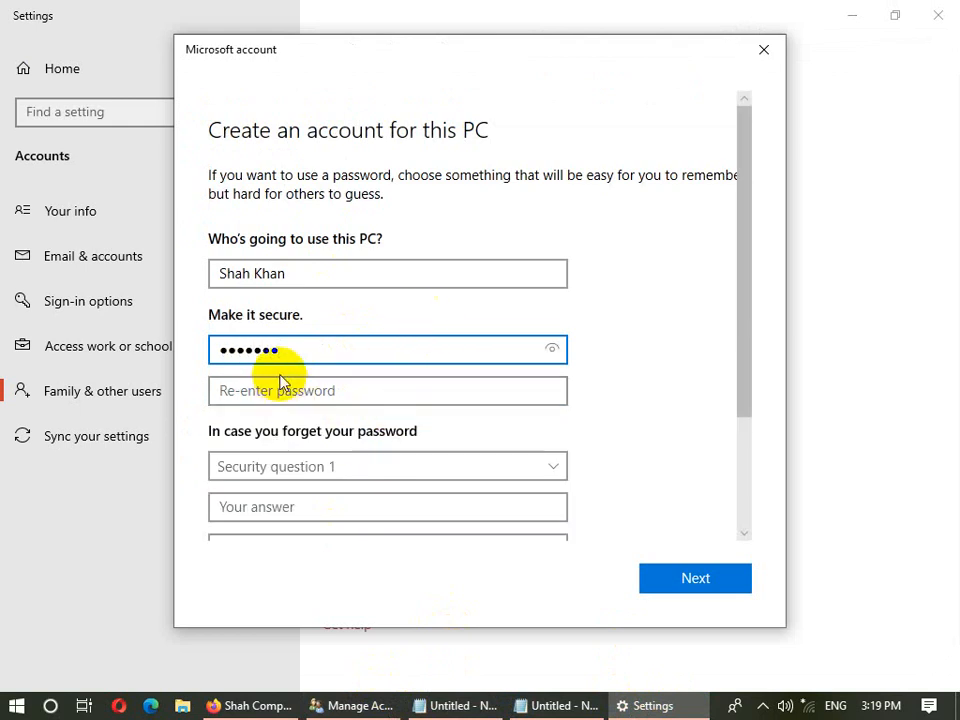
pyautogui.click(284, 383)
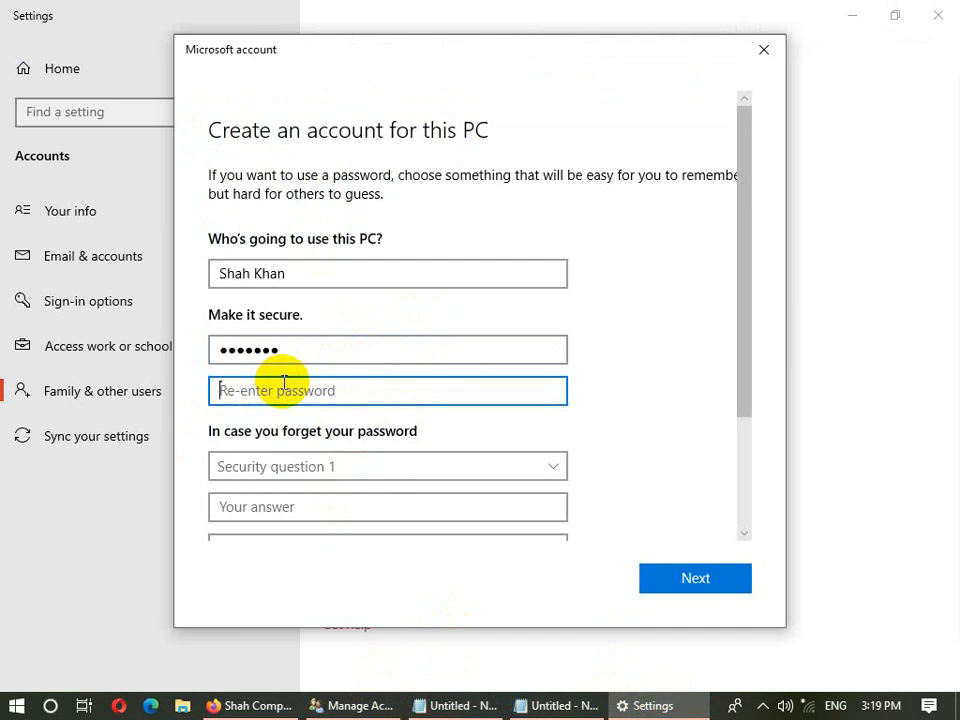
pyautogui.write('1234')
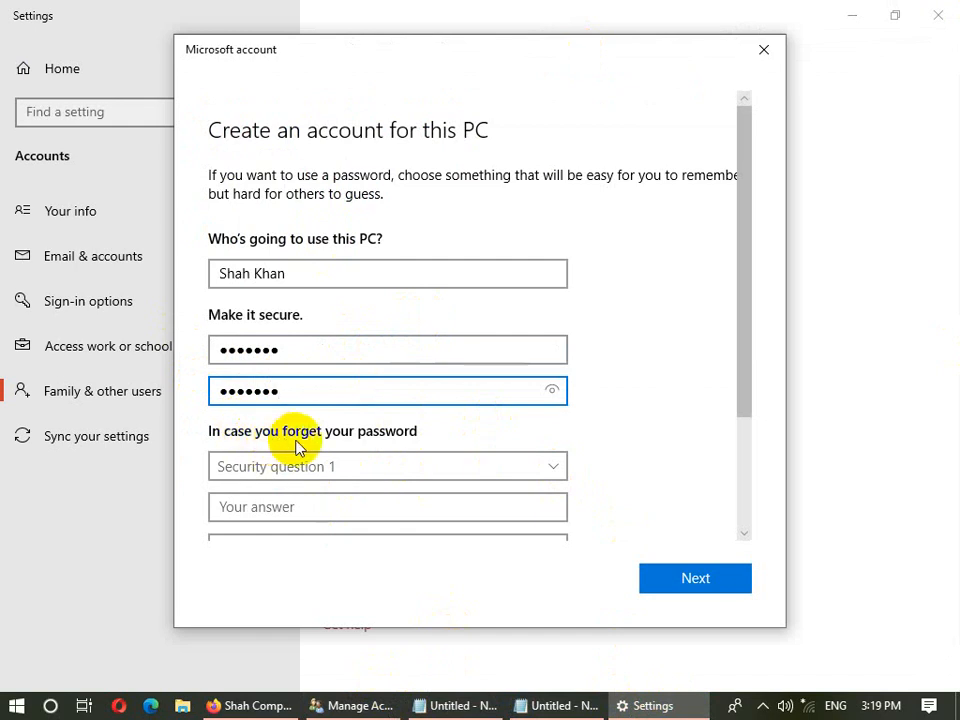
pyautogui.click(558, 472)
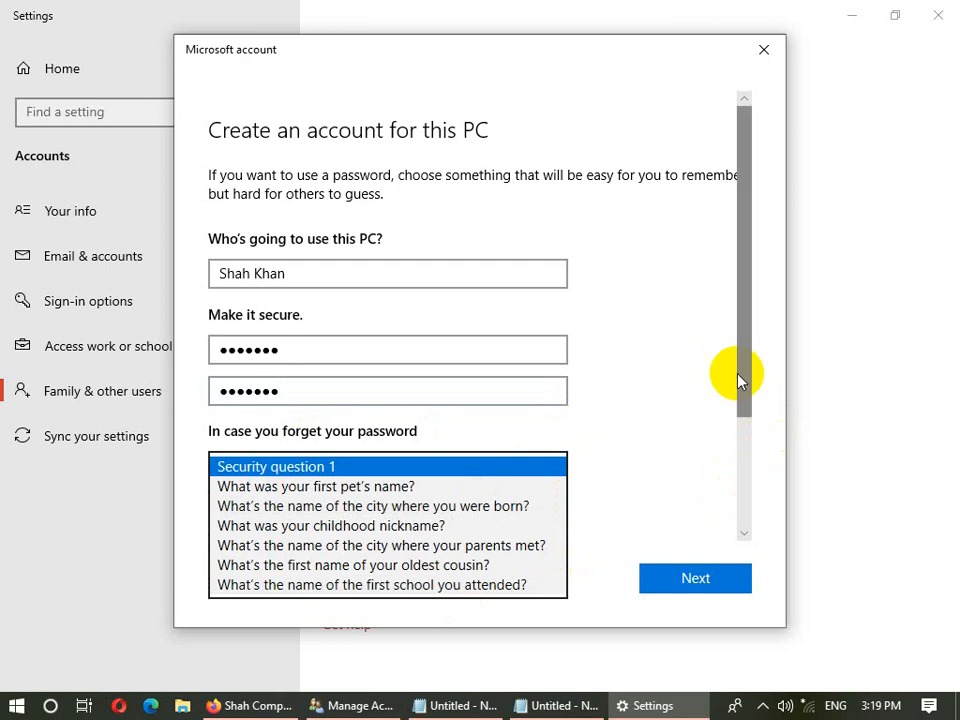
# - Browse the security question 1 list without choosing, and attempt to continue early
pyautogui.moveTo(738, 380); pyautogui.dragTo(735, 480)
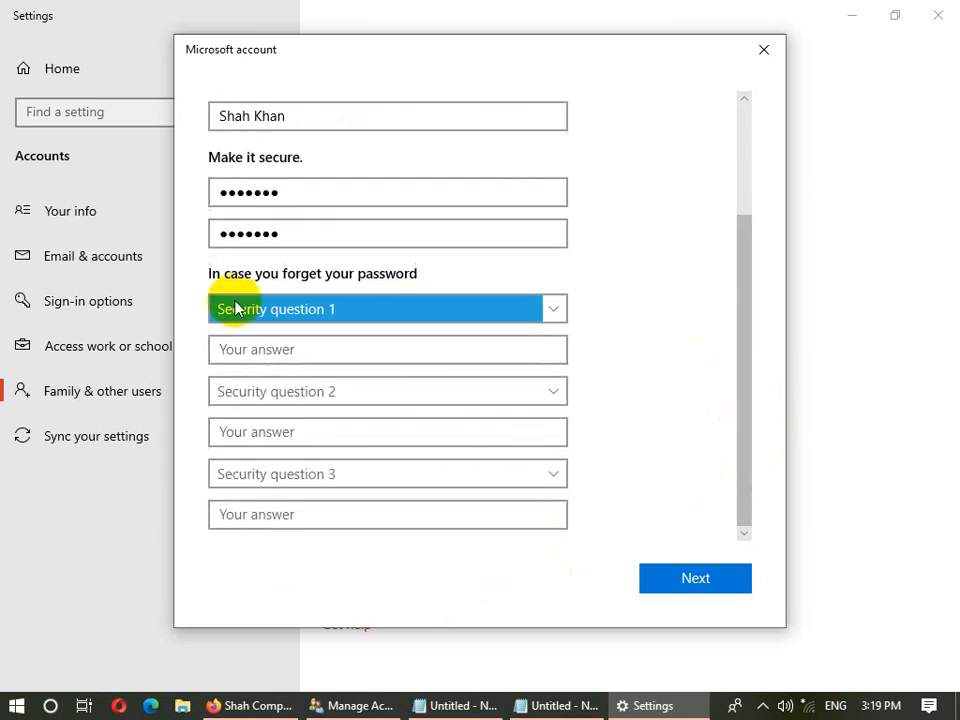
pyautogui.click(277, 313)
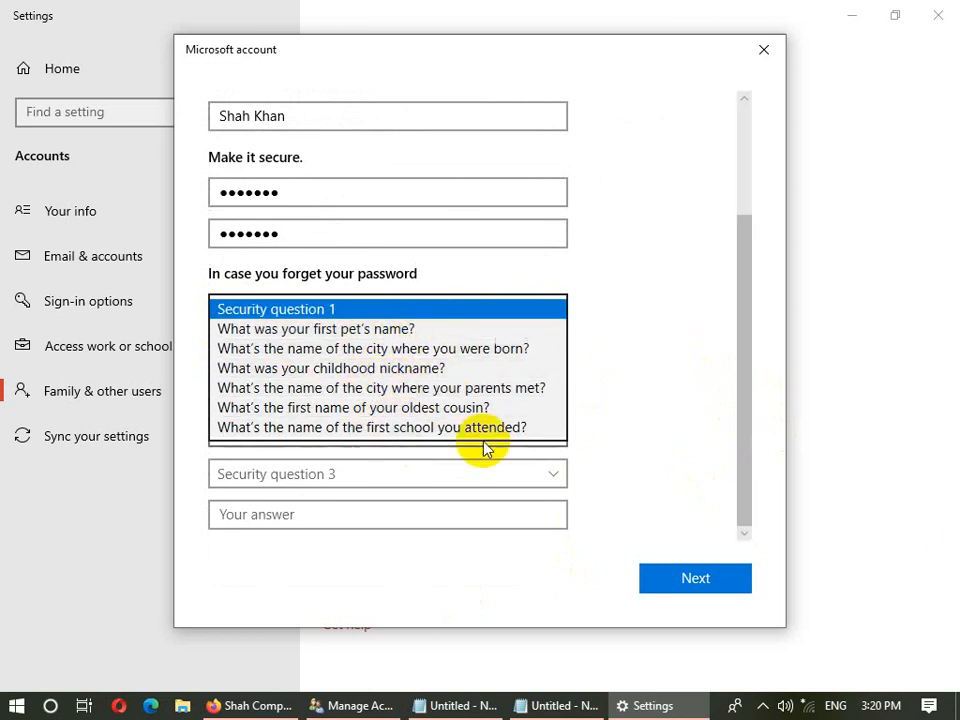
pyautogui.click(625, 416)
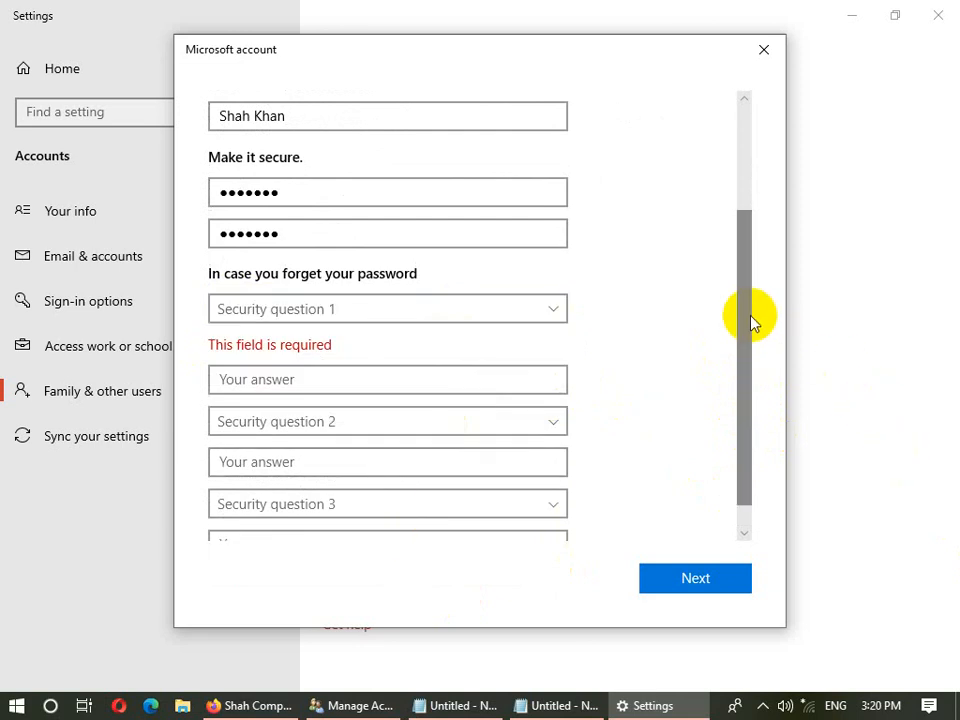
pyautogui.moveTo(749, 319); pyautogui.dragTo(748, 352)
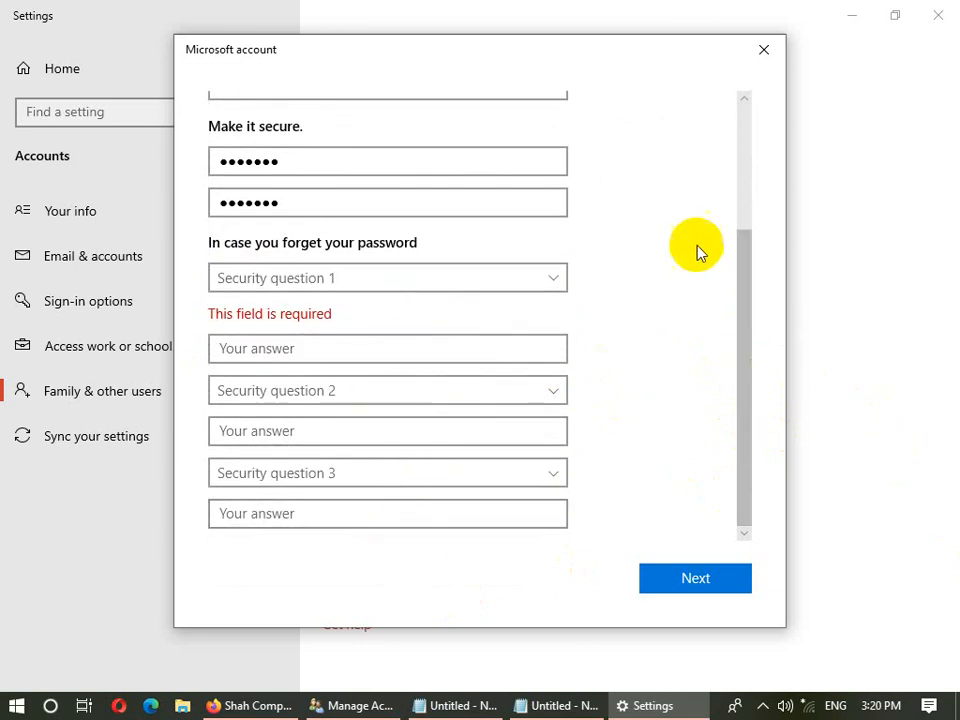
pyautogui.click(739, 173)
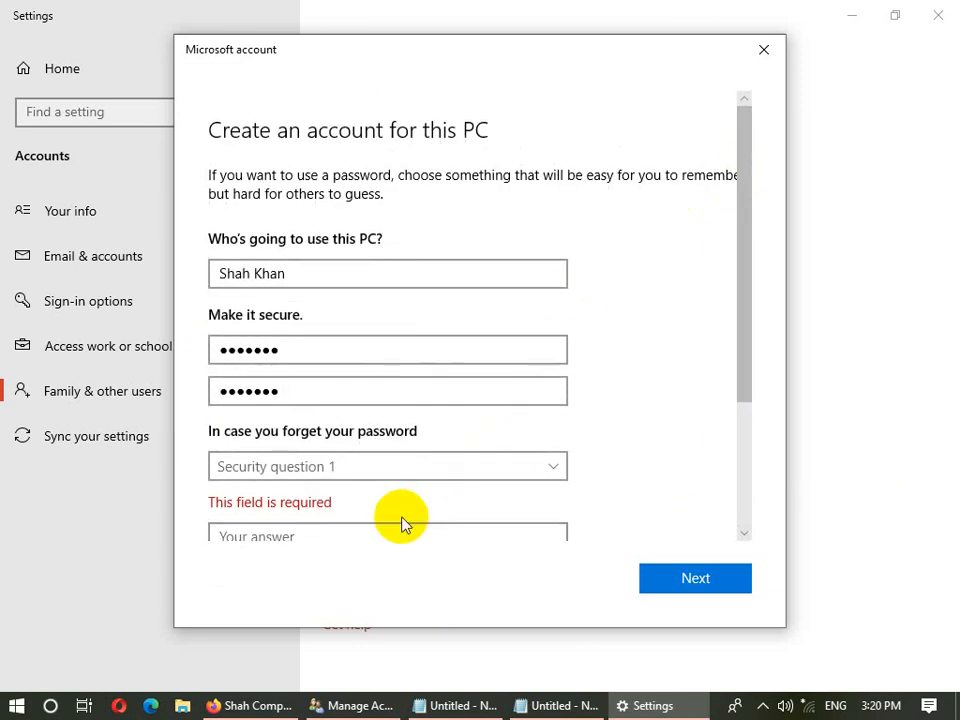
pyautogui.click(400, 470)
pyautogui.click(628, 401)
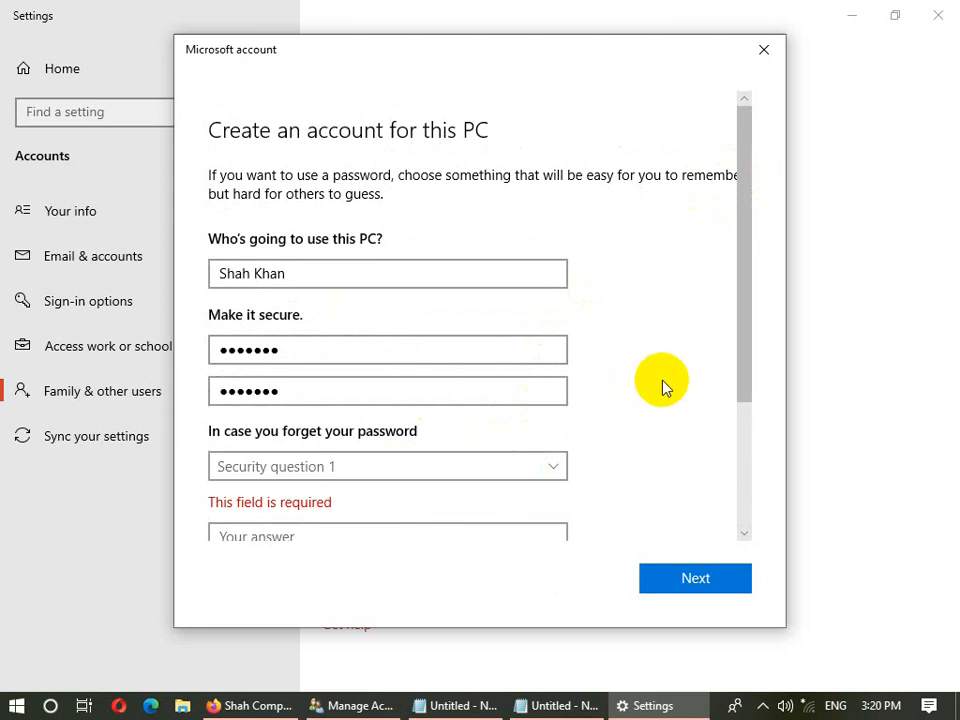
pyautogui.click(681, 579)
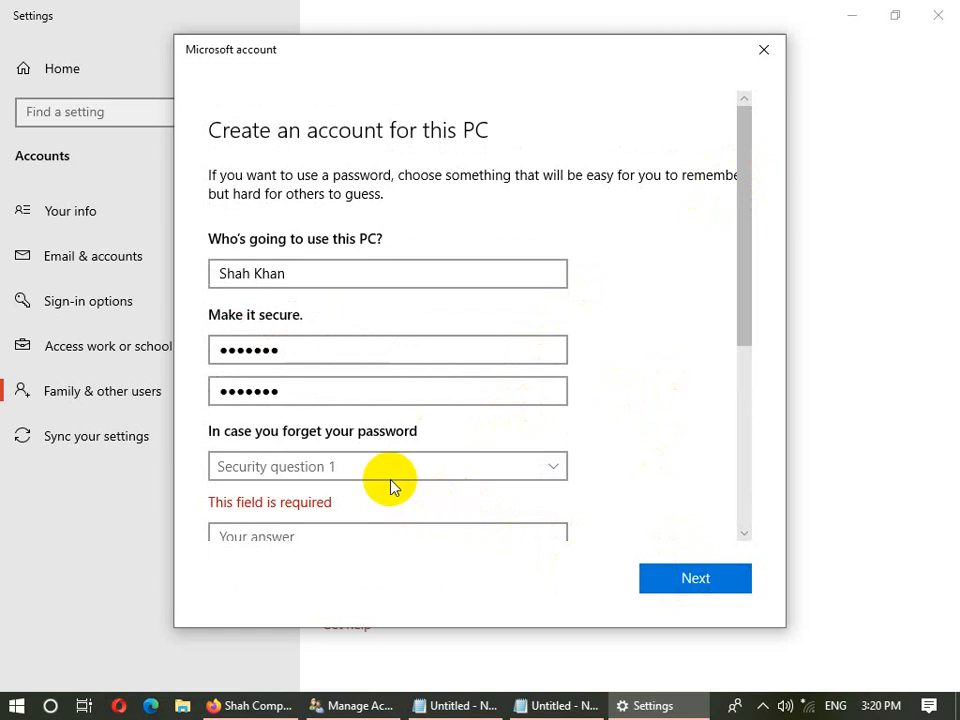
pyautogui.moveTo(746, 300); pyautogui.dragTo(741, 228)
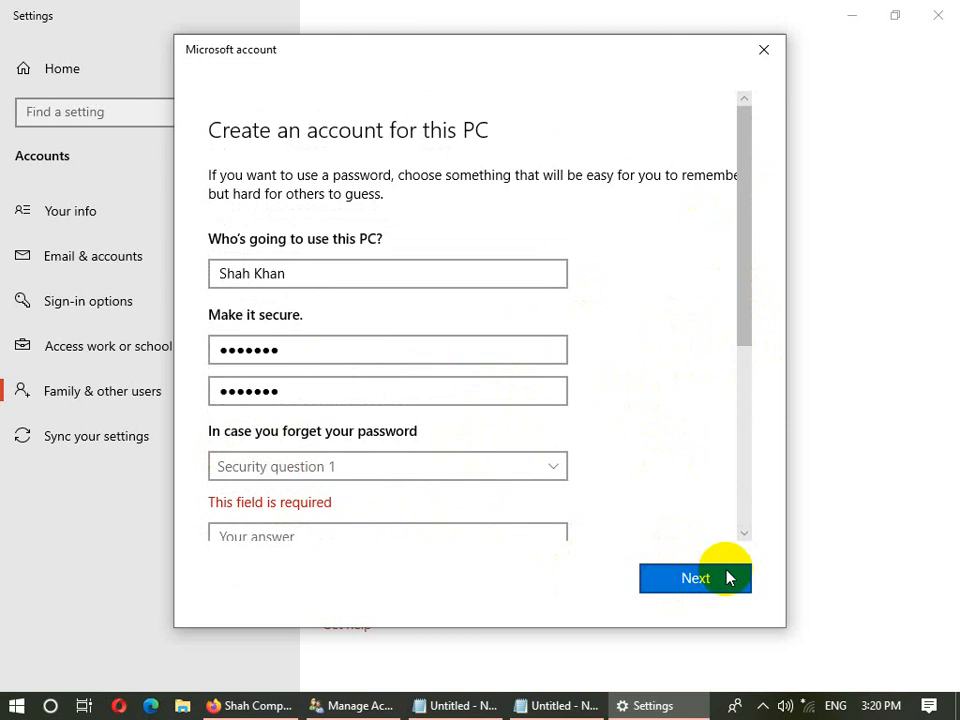
pyautogui.moveTo(750, 240); pyautogui.dragTo(740, 348)
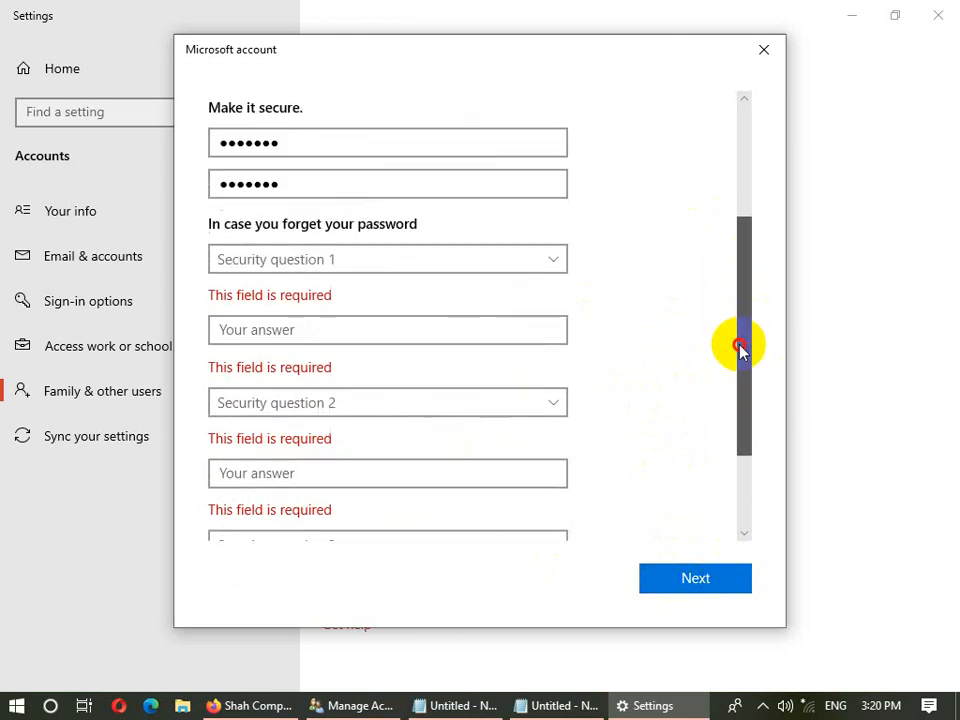
# - Choose the birth city and childhood nickname questions for questions 1 and 2, and answer both
pyautogui.click(336, 252)
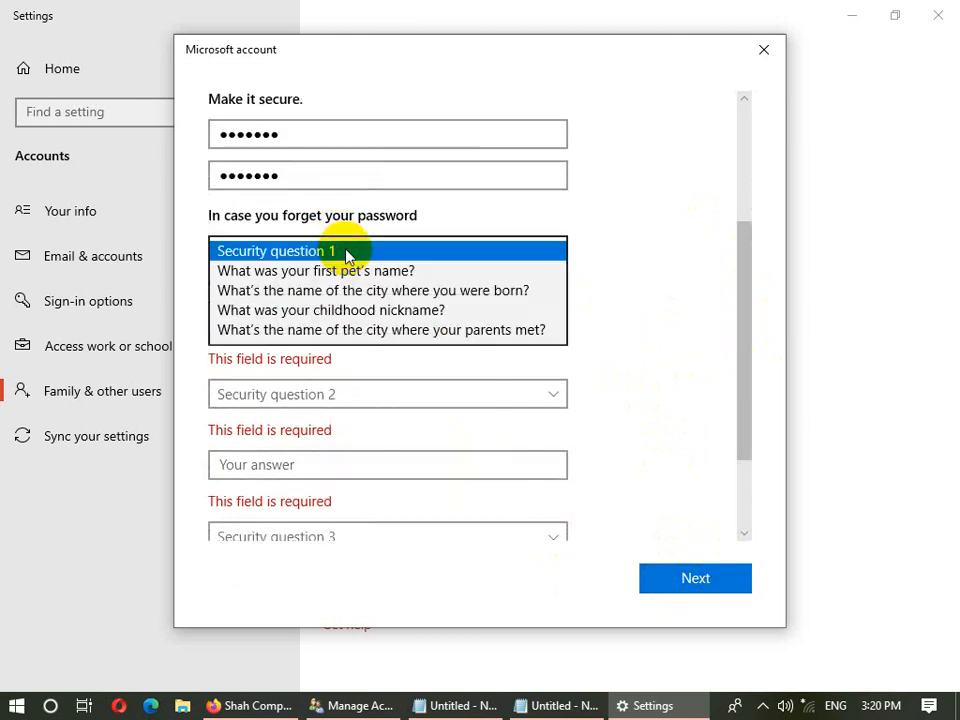
pyautogui.click(381, 295)
pyautogui.click(365, 297)
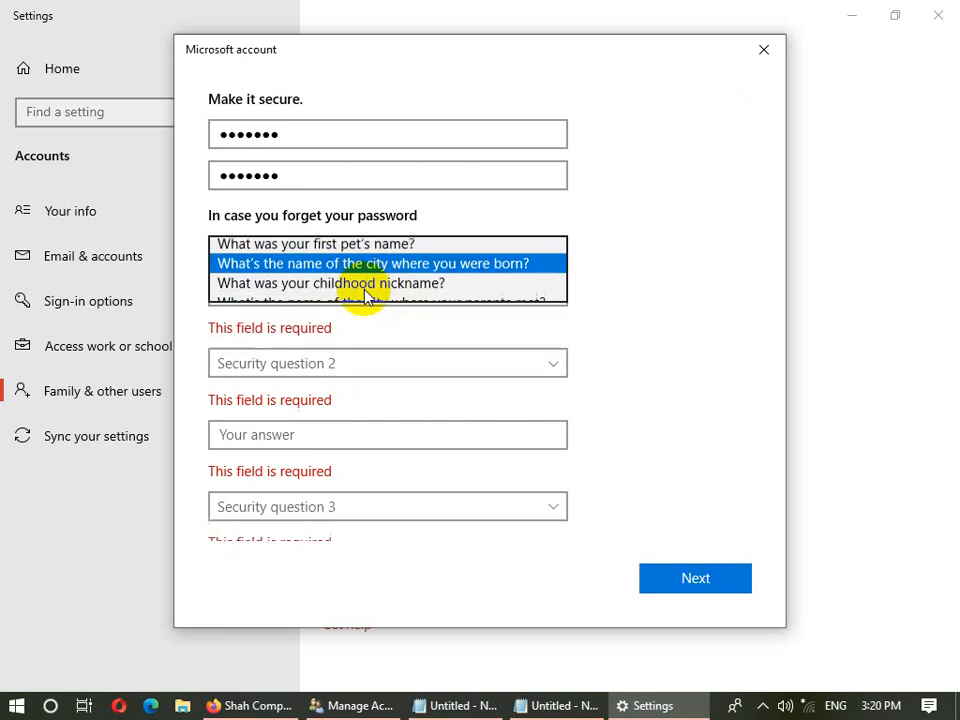
pyautogui.click(333, 290)
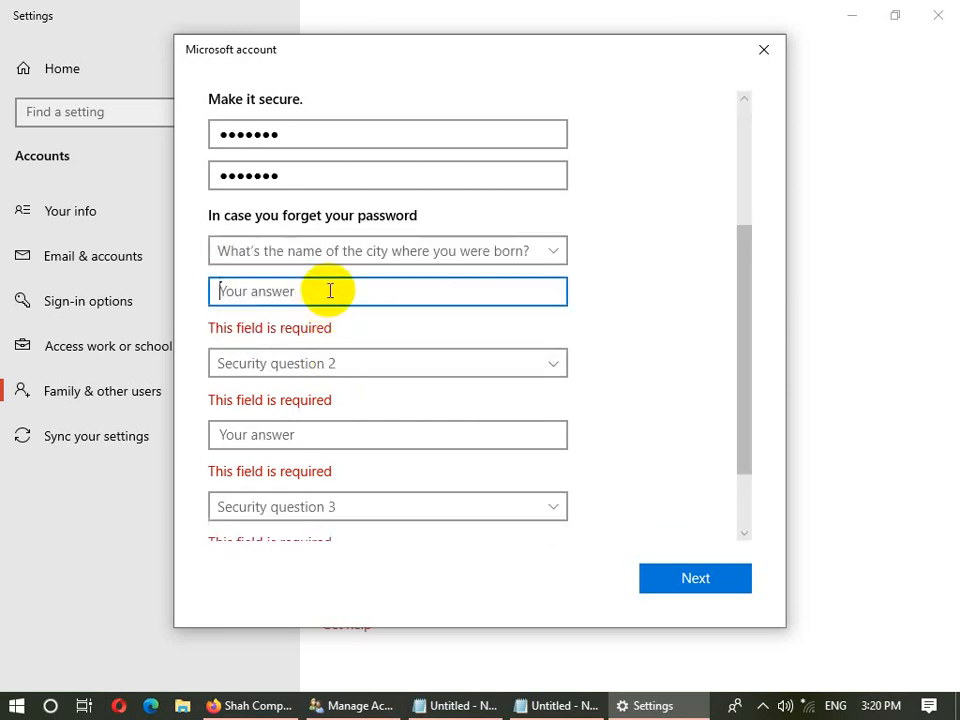
pyautogui.write('Kabul')
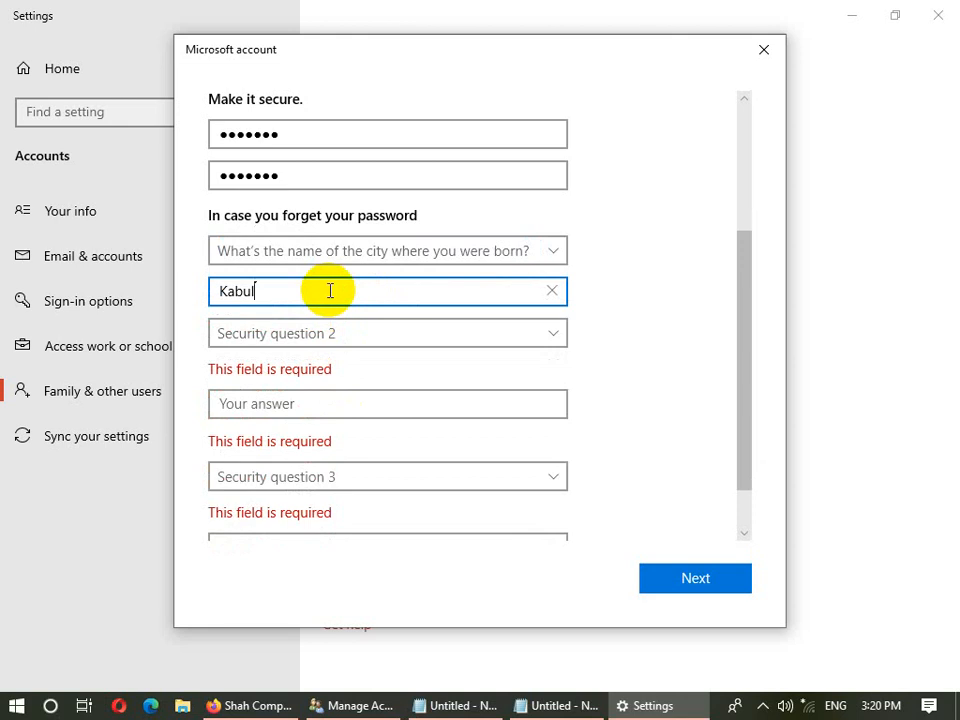
pyautogui.click(335, 342)
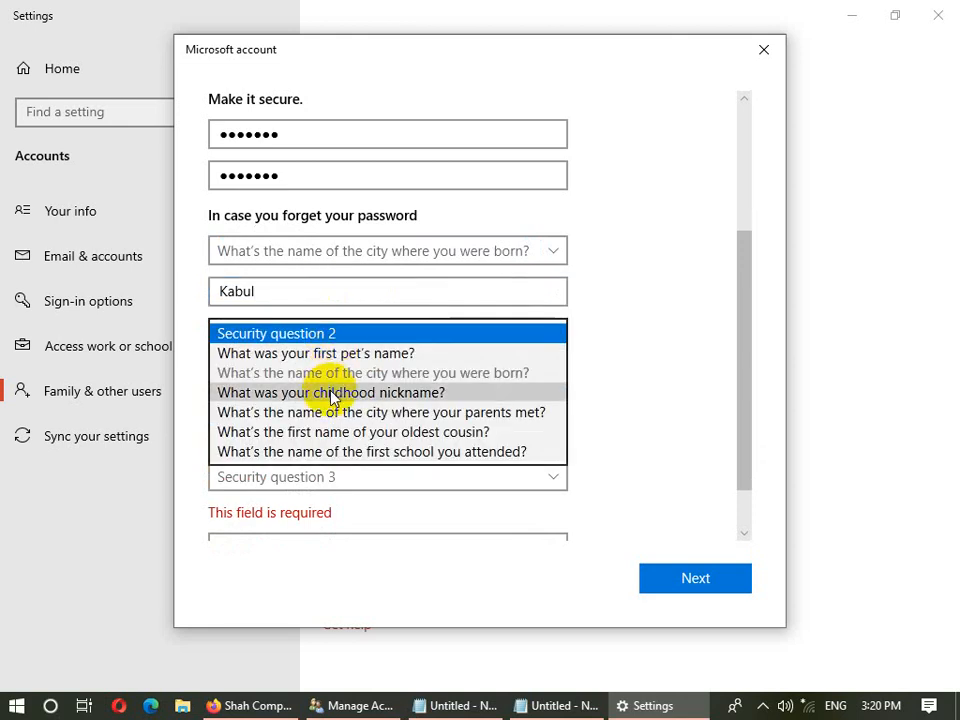
pyautogui.click(330, 393)
pyautogui.click(327, 375)
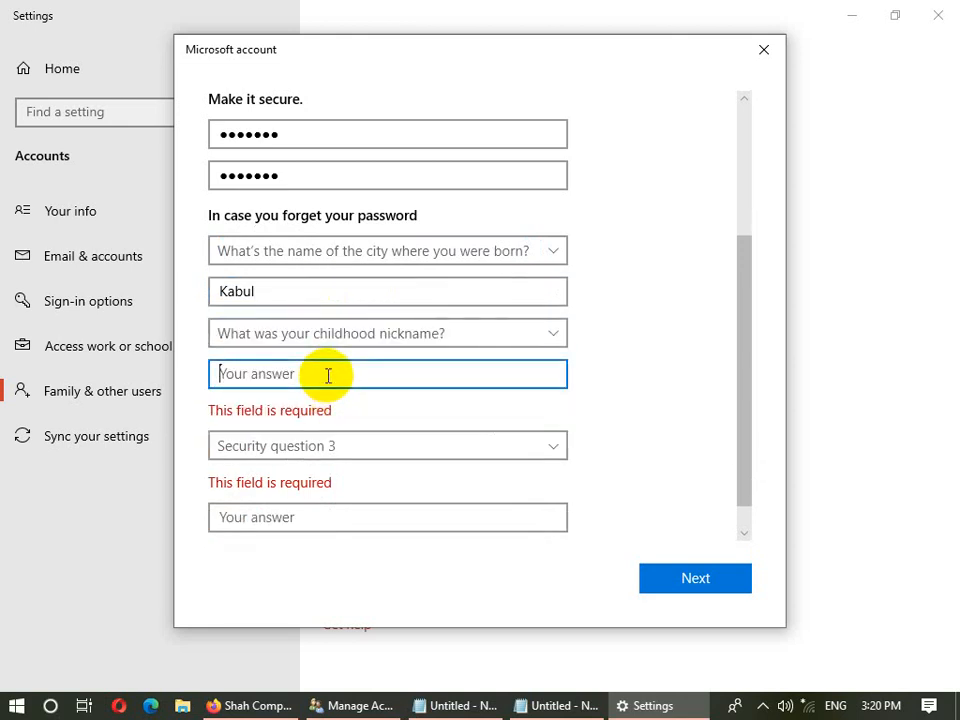
pyautogui.write('shah')
# - Choose the first school question for question 3, answer it, and create the account
pyautogui.click(311, 416)
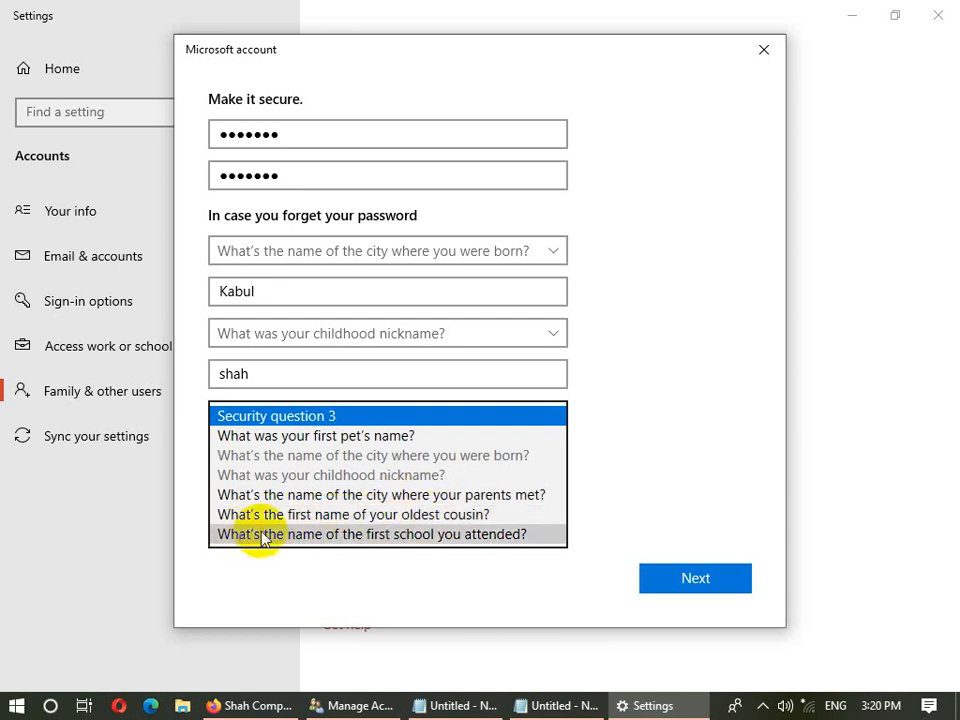
pyautogui.click(422, 540)
pyautogui.click(275, 483)
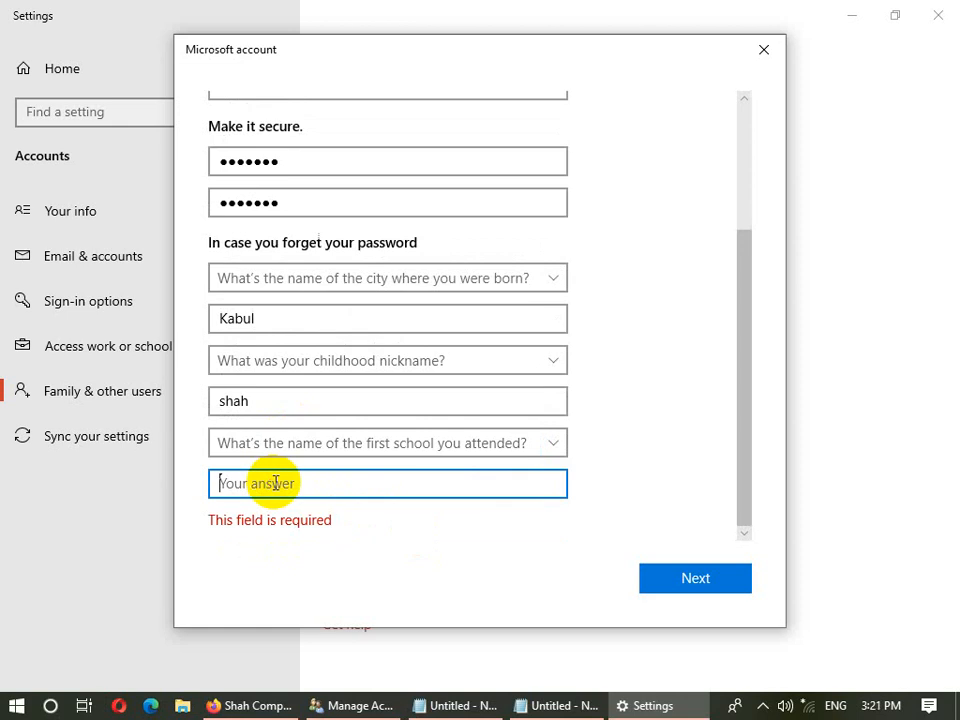
pyautogui.write('Akbar')
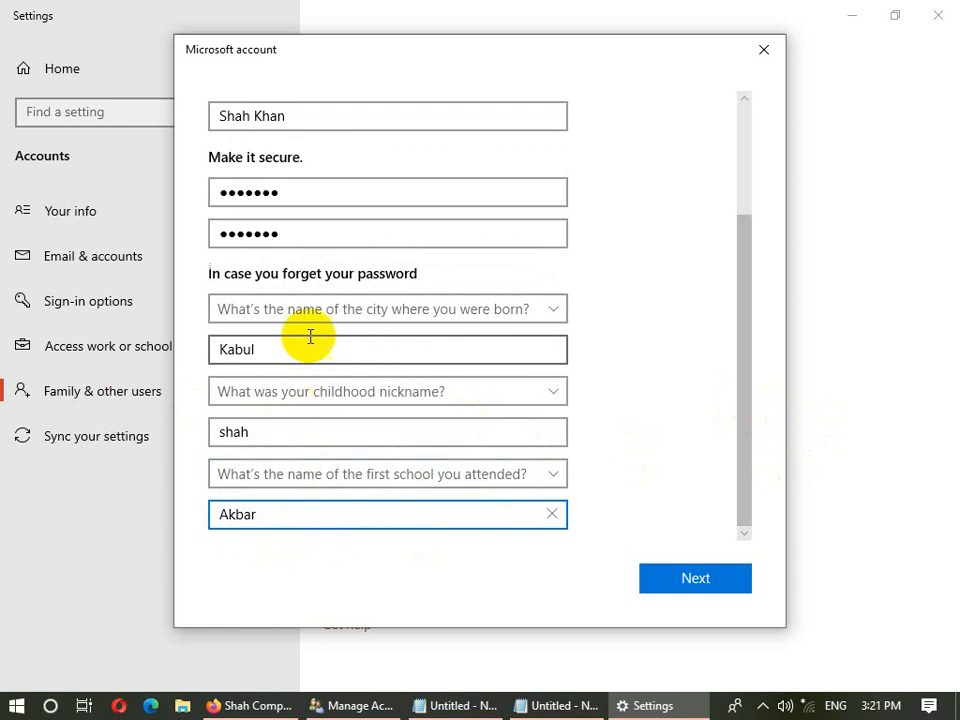
pyautogui.click(724, 578)
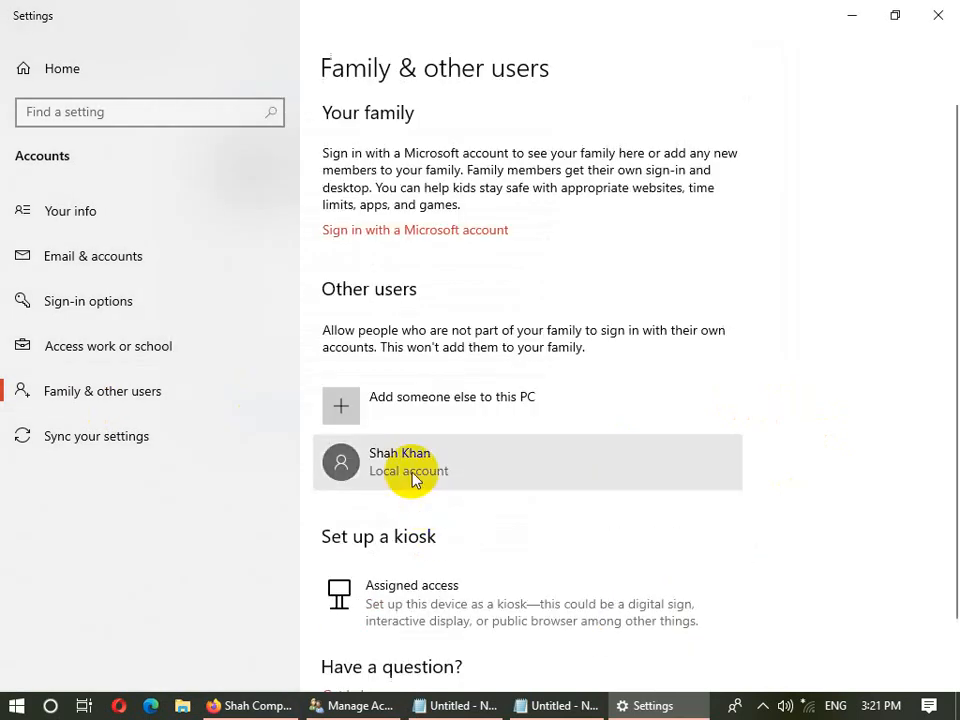
# - Expand the new local account under Other users, then go to Your info
pyautogui.click(414, 476)
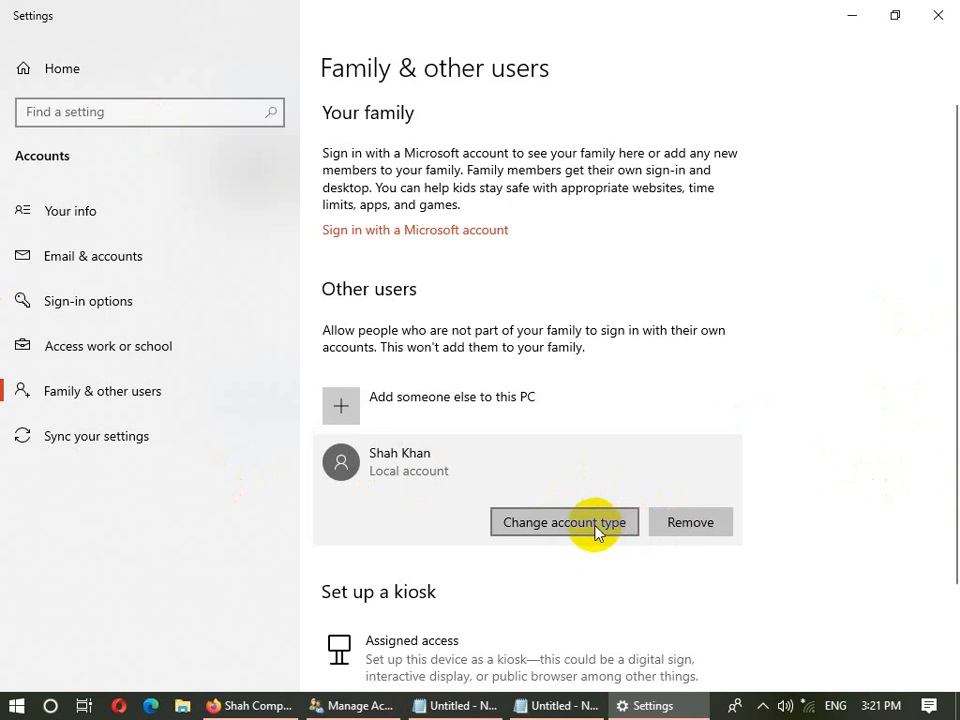
pyautogui.click(141, 233)
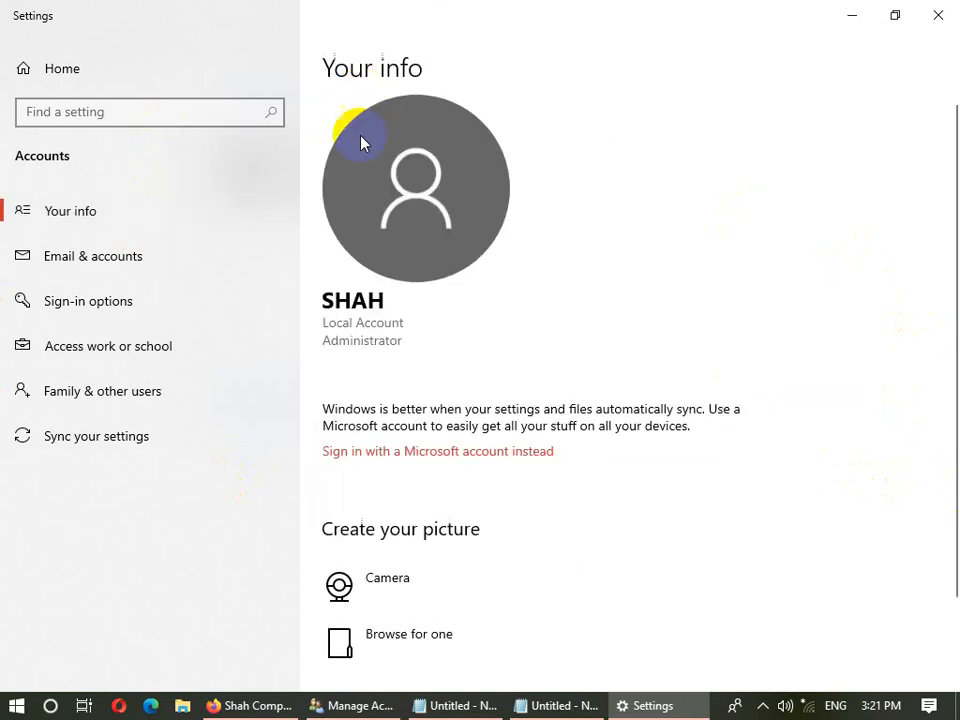
# - Set the account picture to the soldier photo from Desktop > Pictures
pyautogui.moveTo(949, 317); pyautogui.dragTo(950, 402)
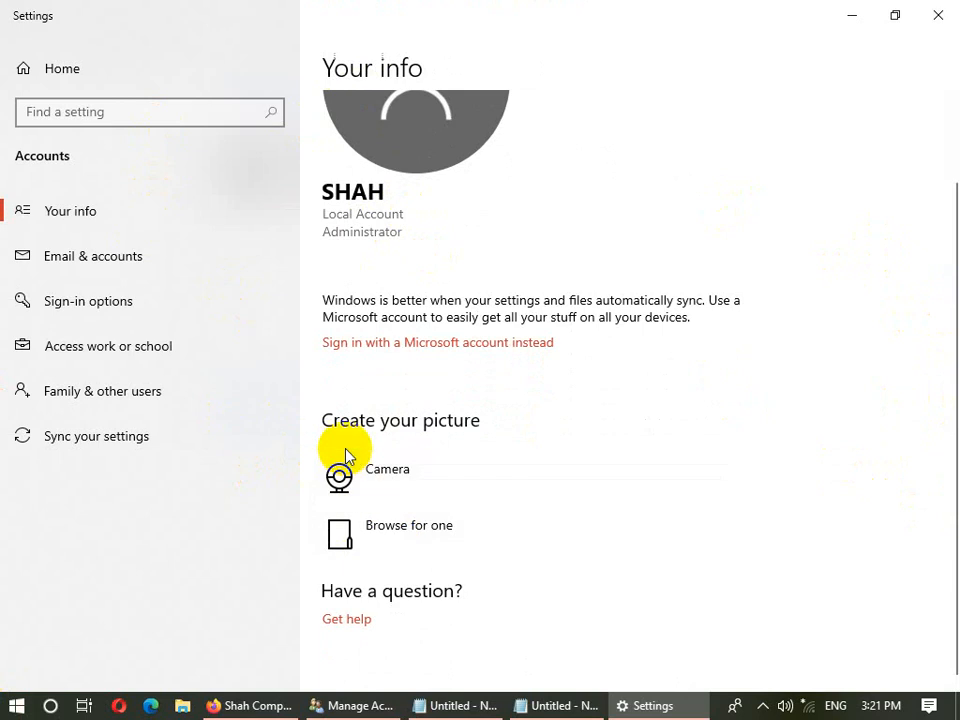
pyautogui.click(351, 543)
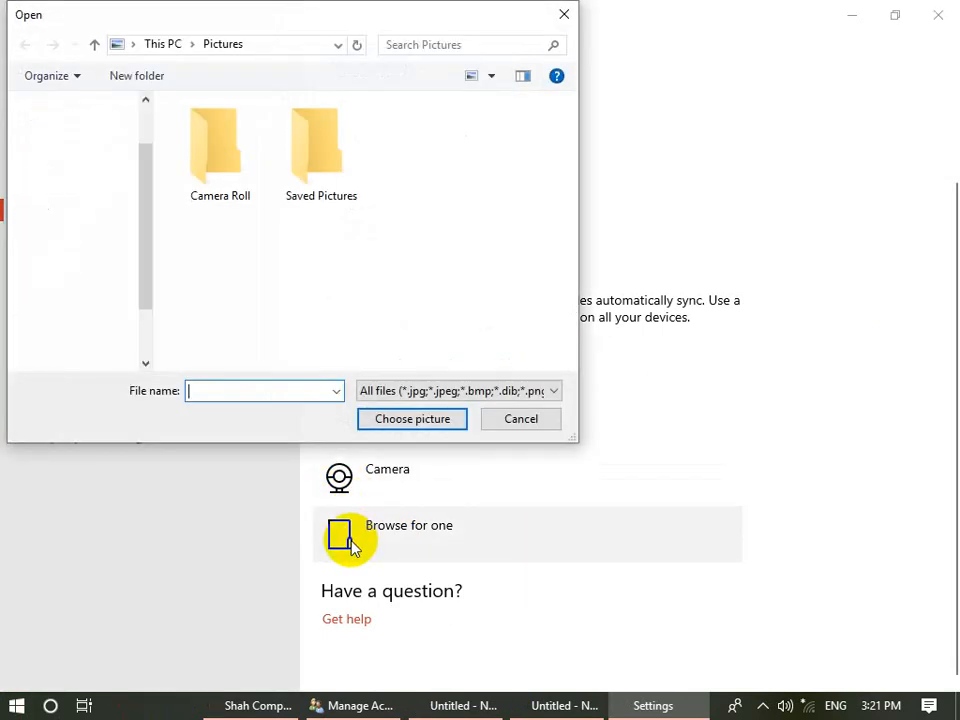
pyautogui.click(80, 160)
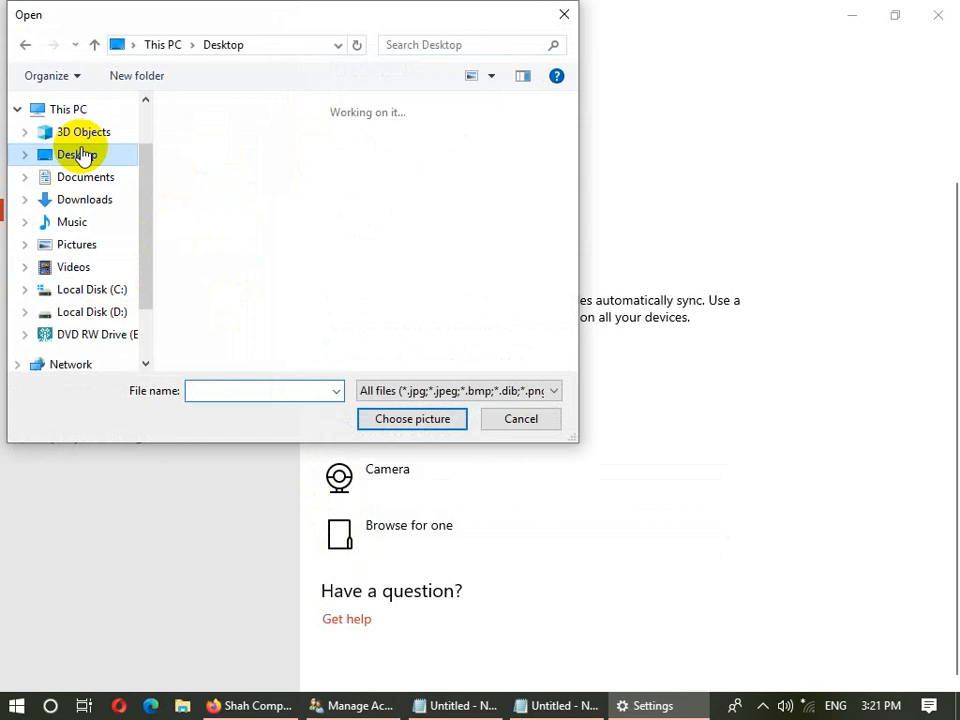
pyautogui.moveTo(574, 161); pyautogui.dragTo(570, 182)
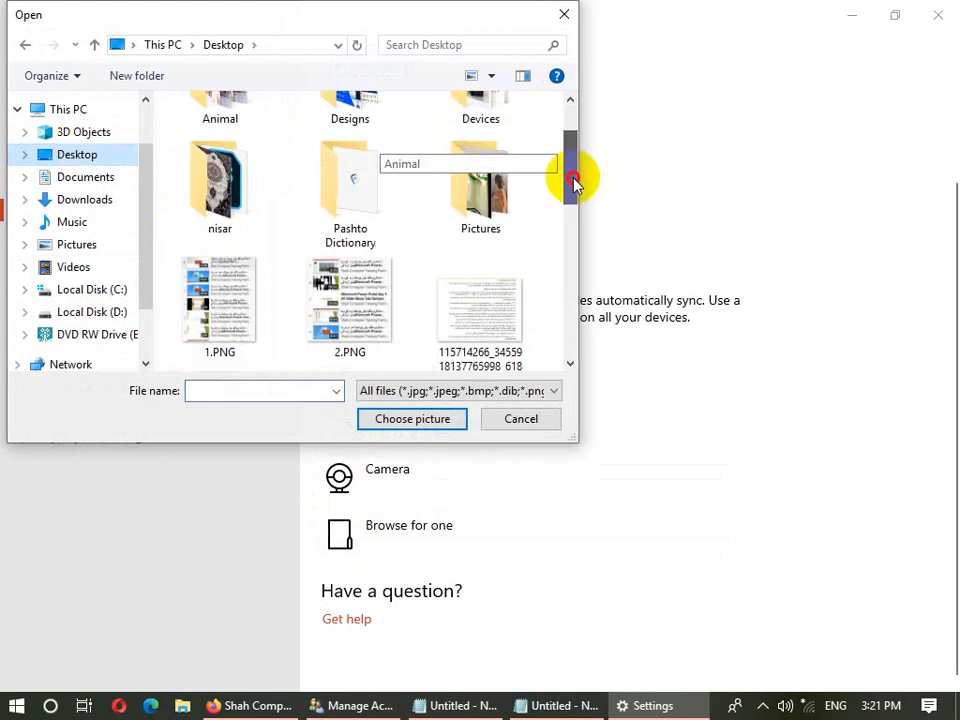
pyautogui.doubleClick(508, 202)
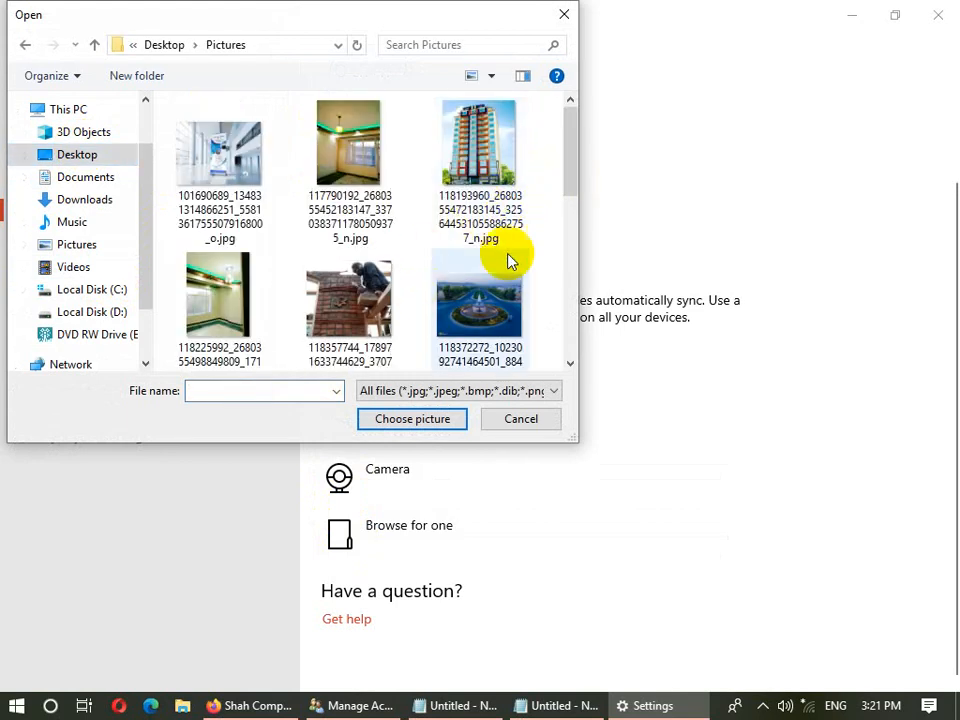
pyautogui.moveTo(573, 156); pyautogui.dragTo(583, 274)
pyautogui.click(206, 220)
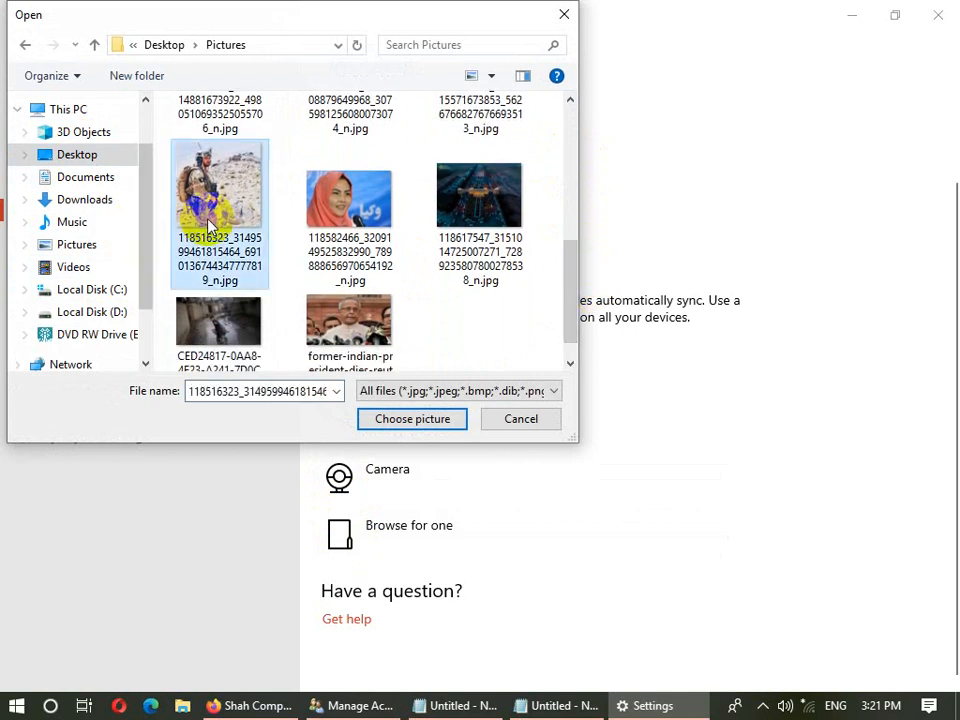
pyautogui.click(439, 420)
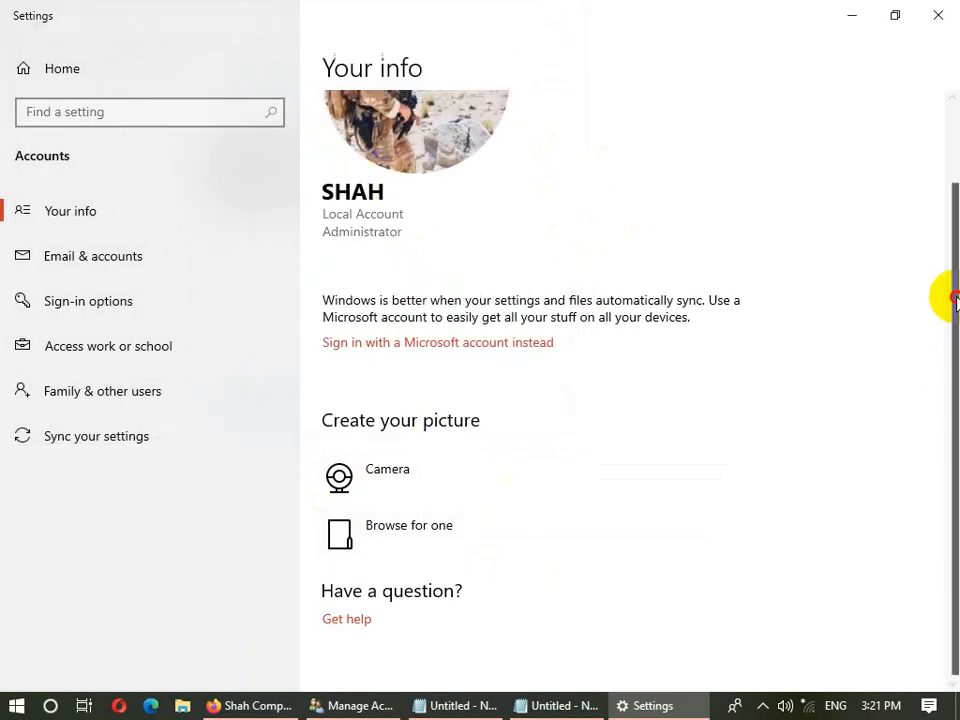
pyautogui.moveTo(955, 300); pyautogui.dragTo(936, 150)
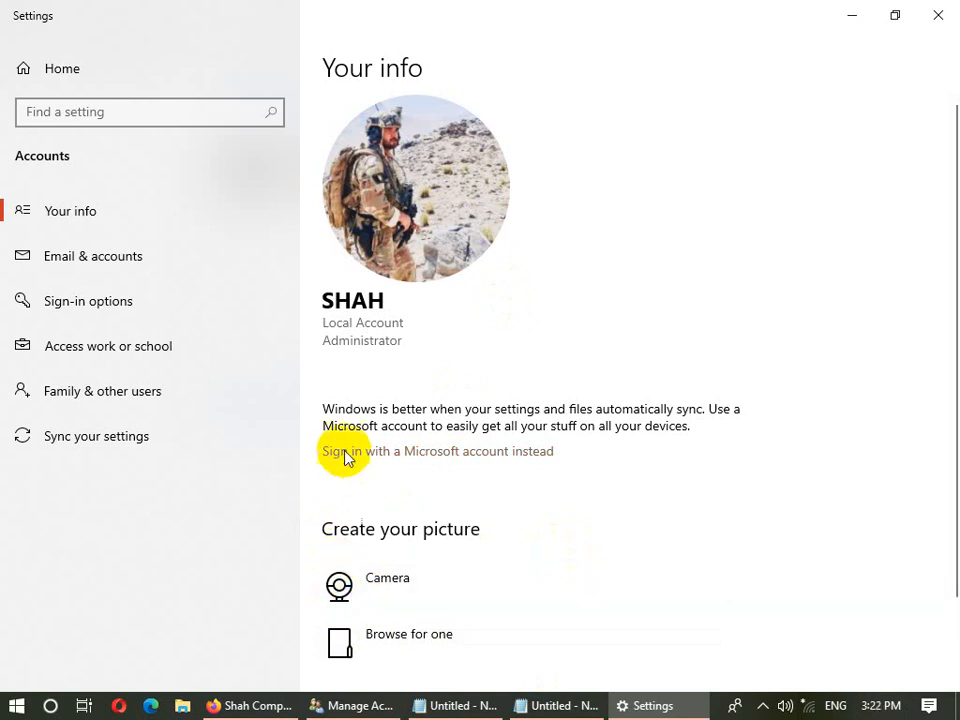
# - Begin adding an other POP/IMAP email account, cancel it, and go to Sign-in options
pyautogui.click(64, 264)
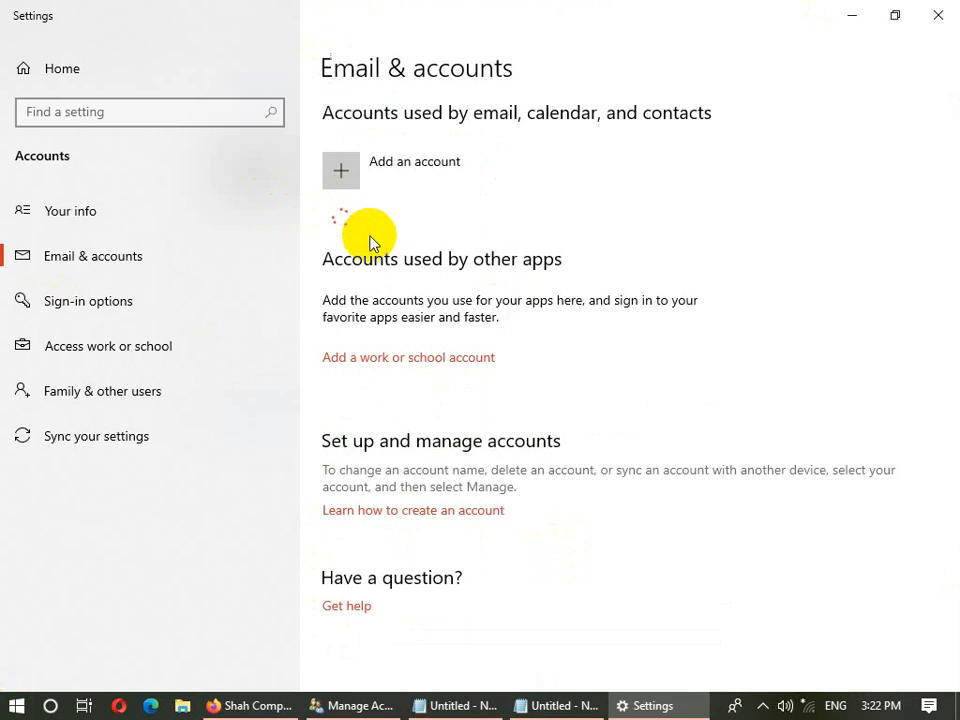
pyautogui.click(340, 177)
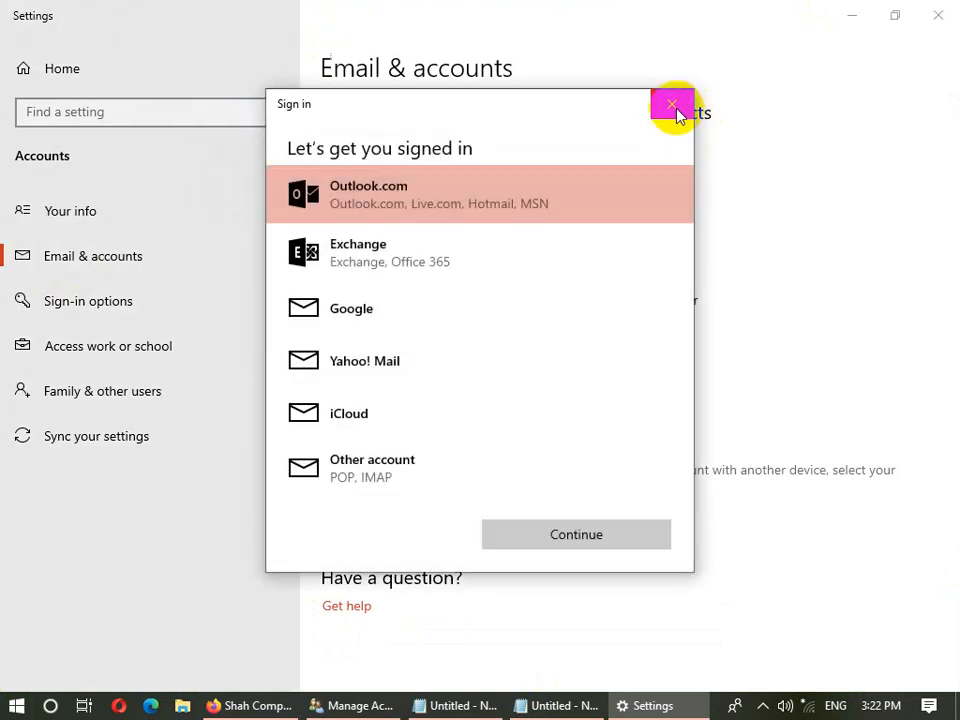
pyautogui.click(400, 470)
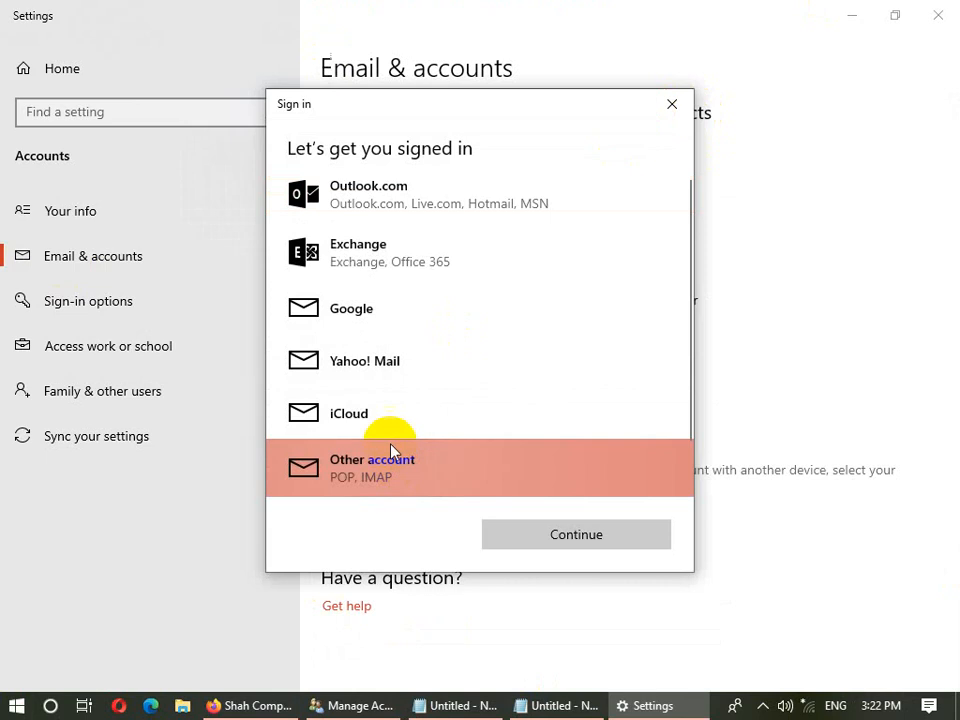
pyautogui.click(672, 104)
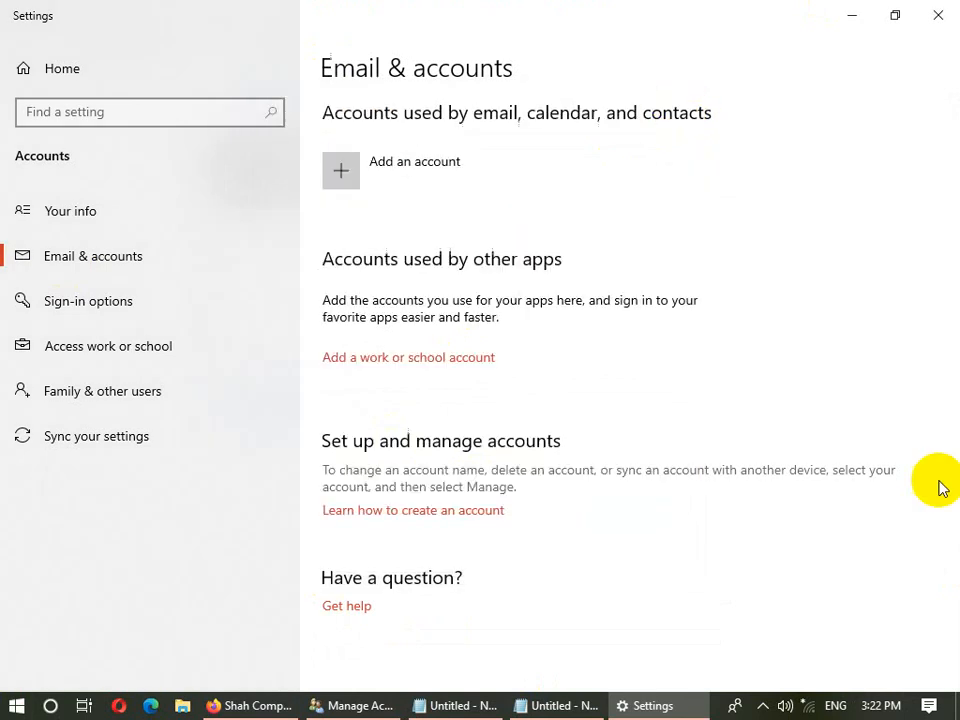
pyautogui.click(100, 305)
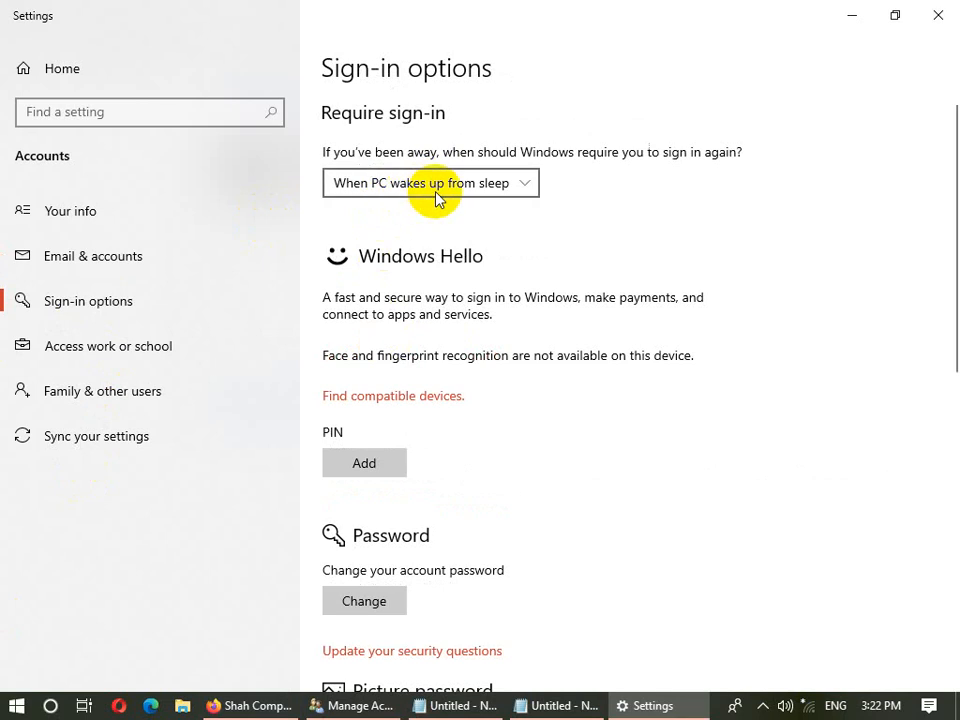
# - Change Require sign-in from 'When PC wakes up from sleep' to Never
pyautogui.click(475, 184)
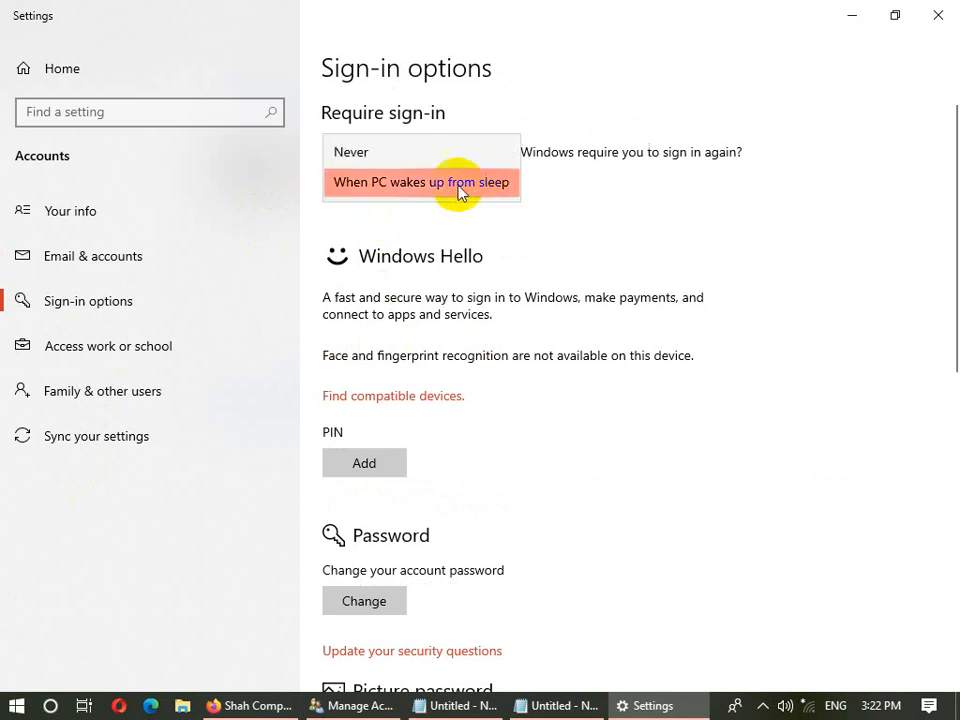
pyautogui.click(396, 184)
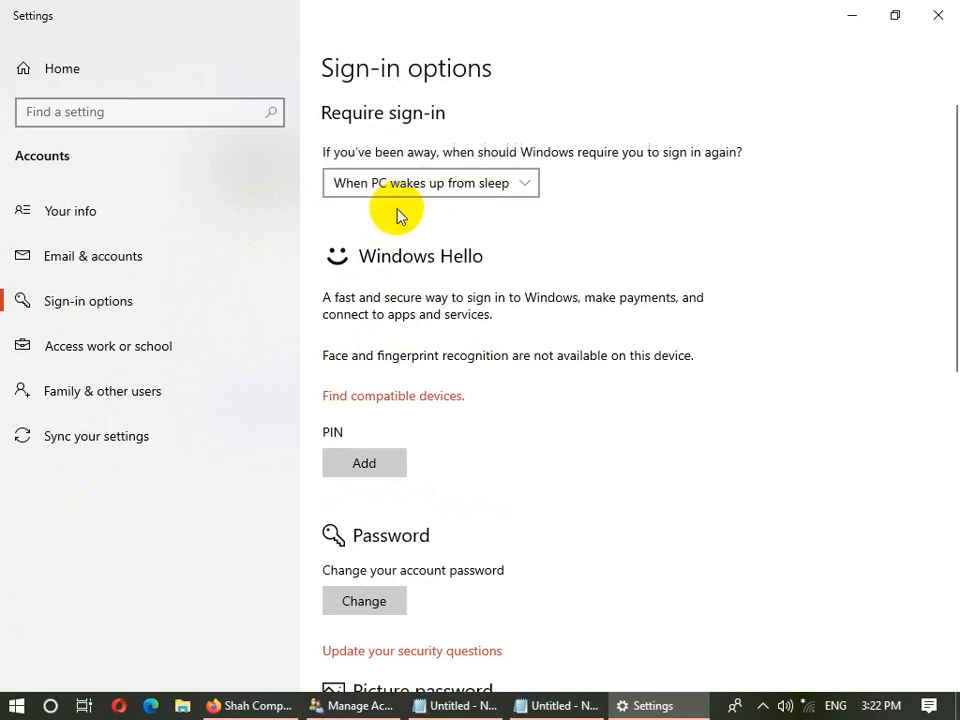
pyautogui.click(467, 191)
pyautogui.click(380, 152)
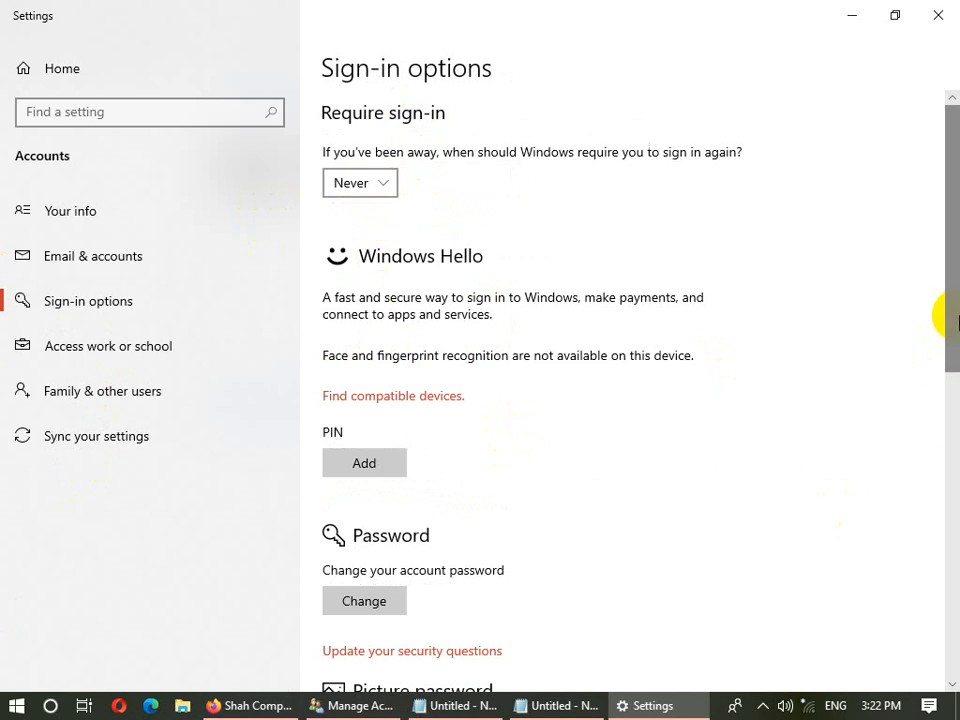
pyautogui.moveTo(948, 315); pyautogui.dragTo(954, 422)
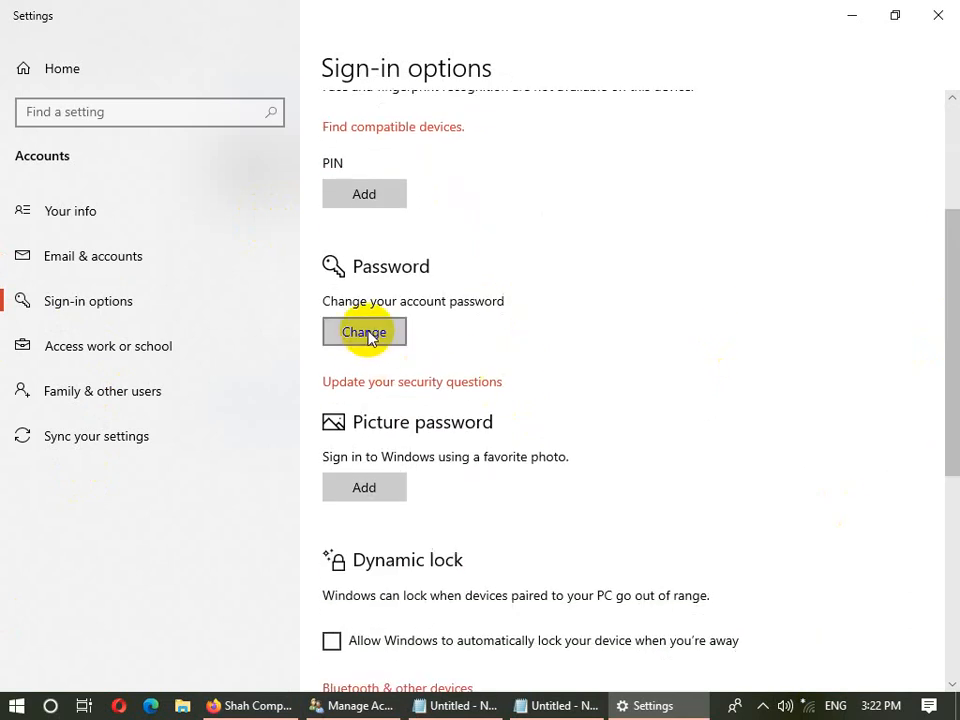
# - Start adding a picture password and verify the account password, retrying after the first attempt fails
pyautogui.click(362, 486)
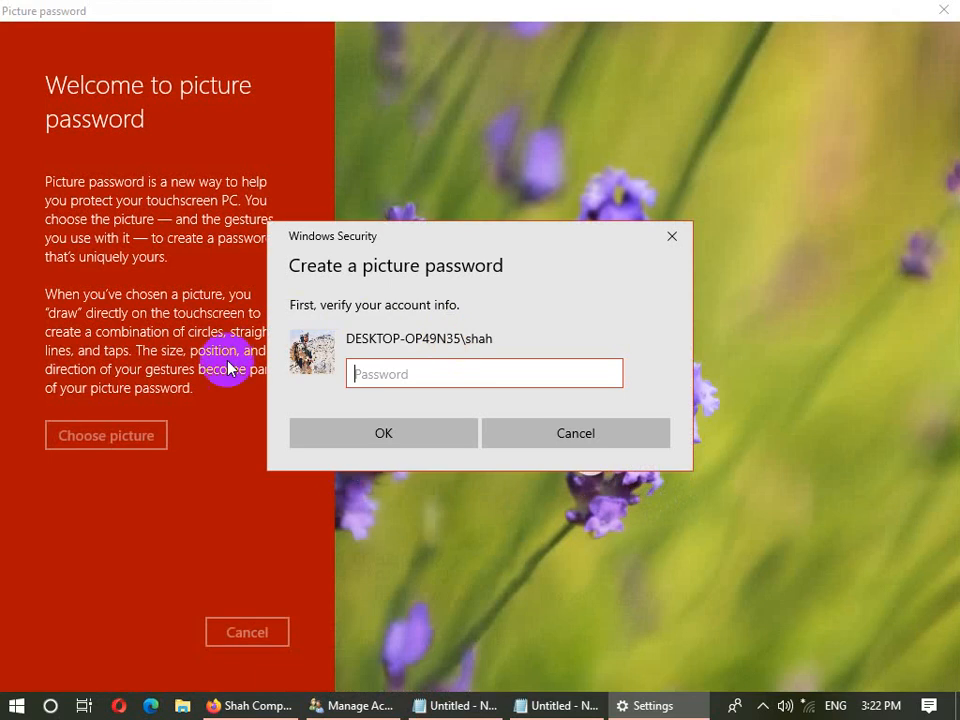
pyautogui.click(393, 368)
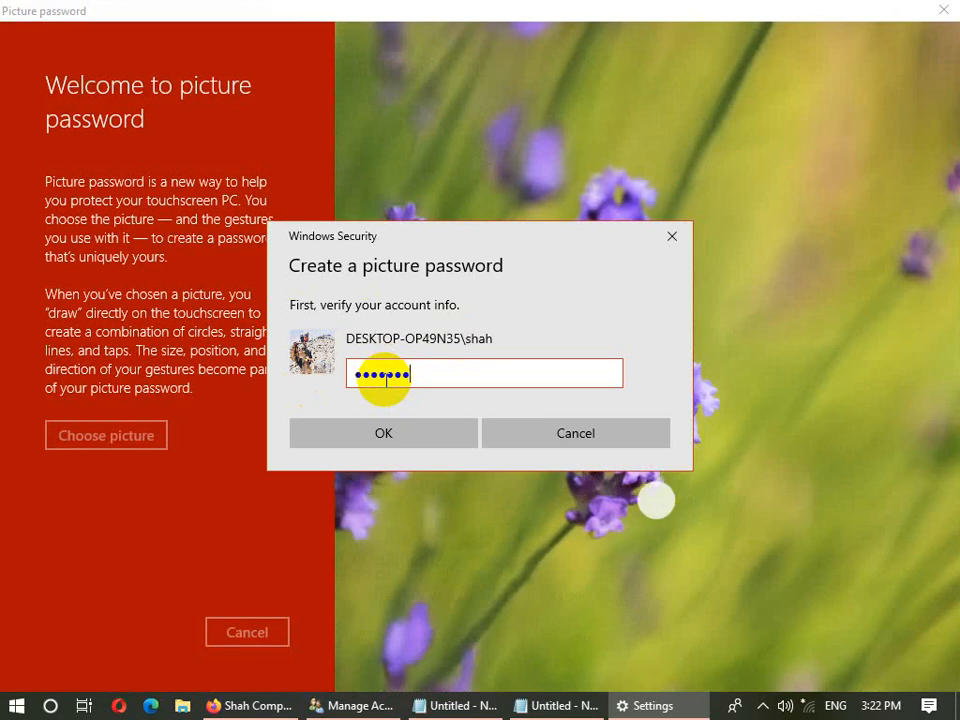
pyautogui.click(340, 444)
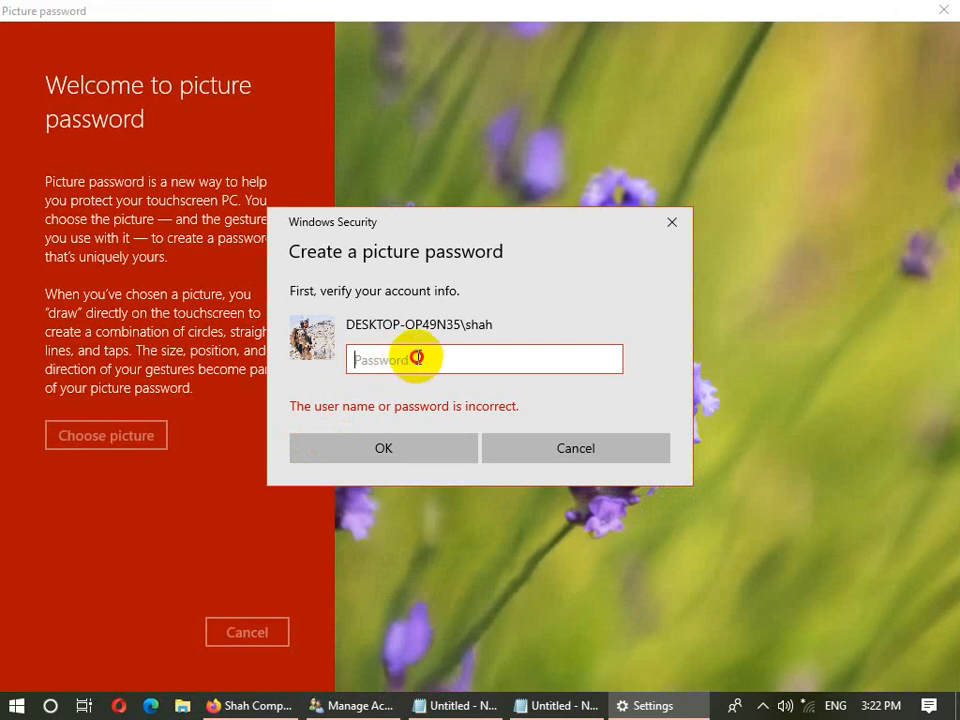
pyautogui.click(561, 446)
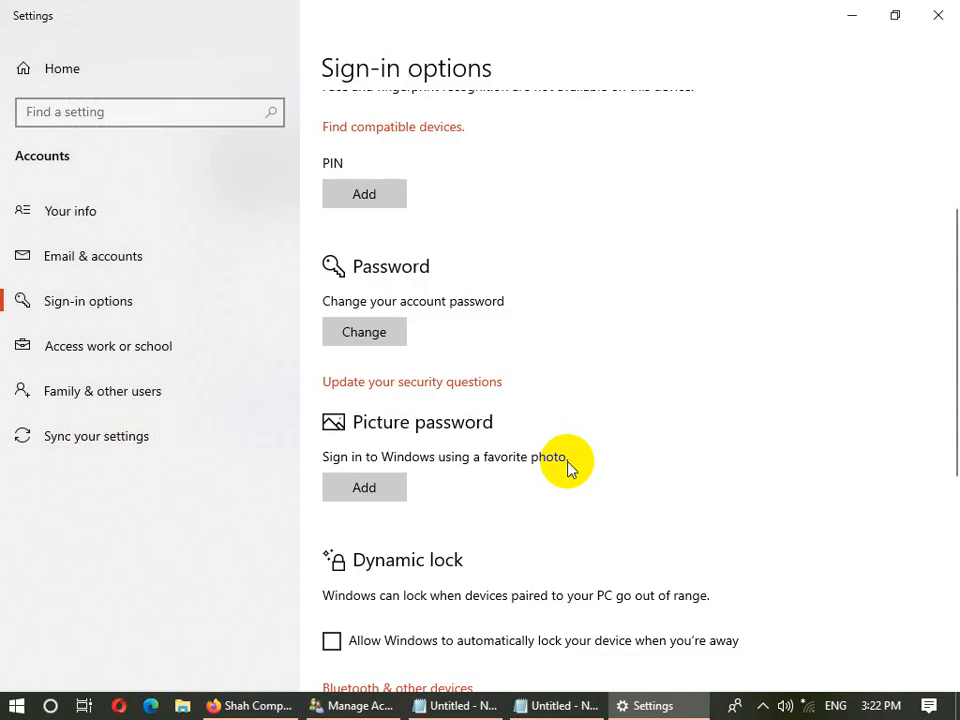
pyautogui.click(366, 485)
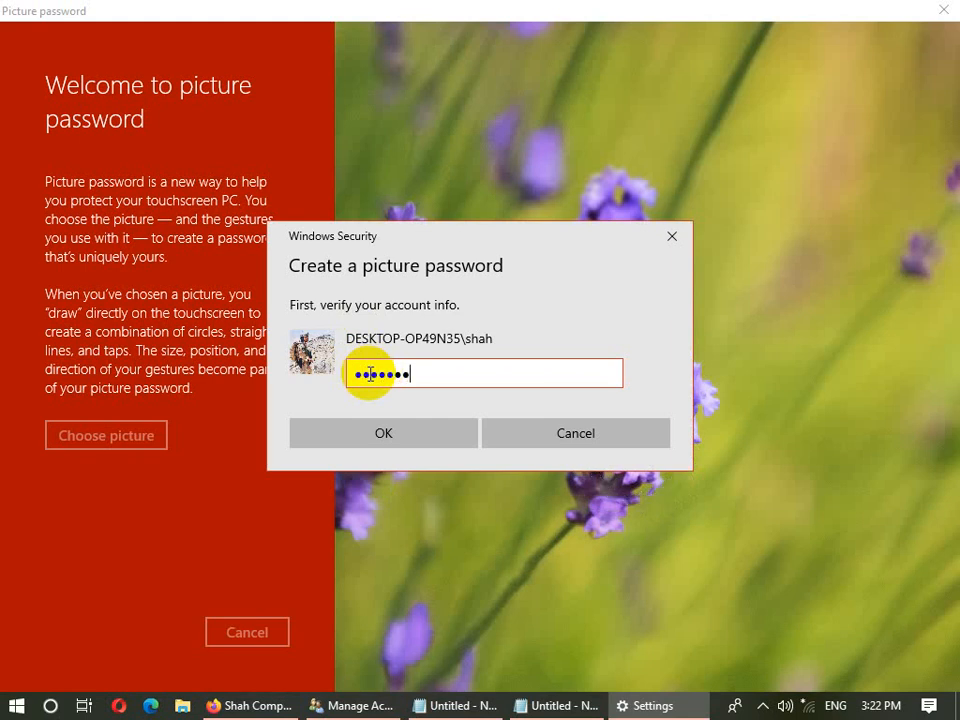
pyautogui.click(369, 433)
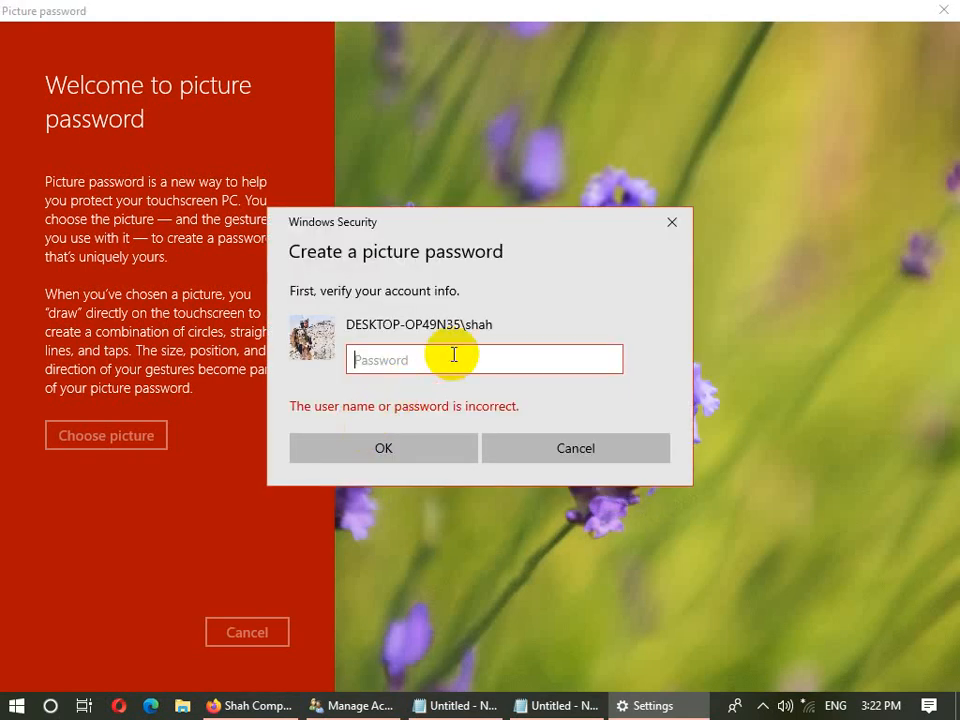
pyautogui.write('1')
pyautogui.click(411, 449)
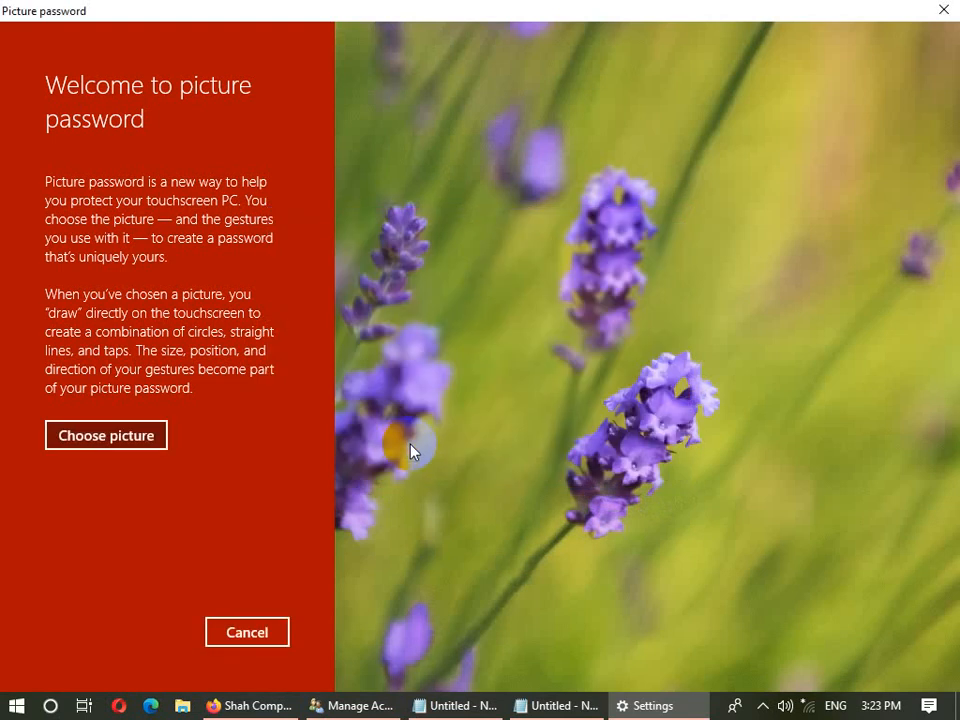
# - Pick the boy-with-wheelbarrow photo from Desktop > Pictures for the picture password
pyautogui.click(16, 706)
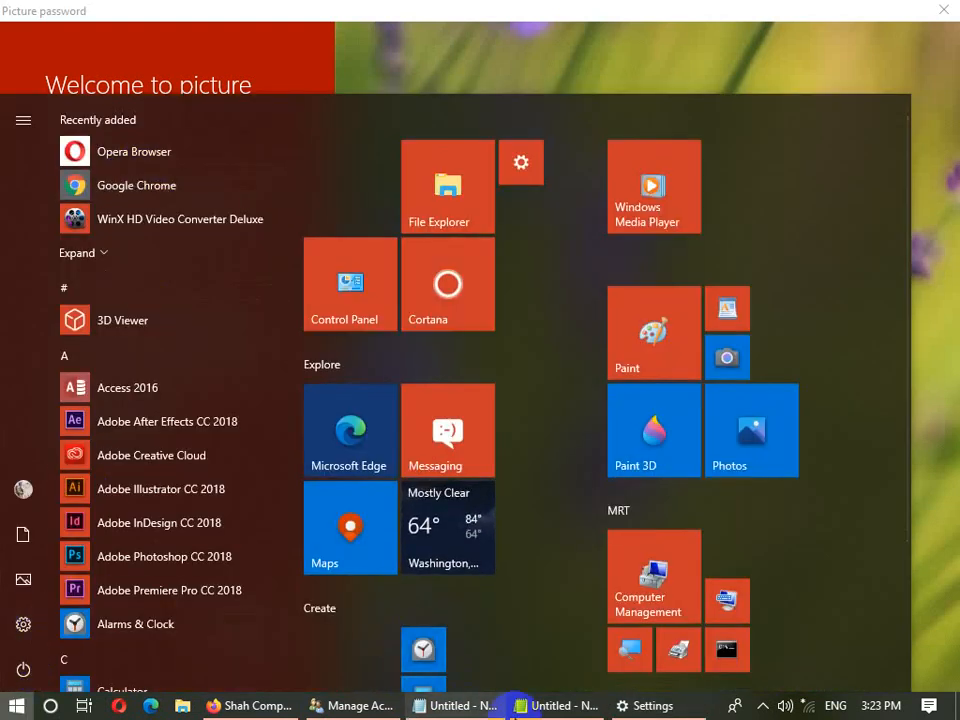
pyautogui.click(883, 58)
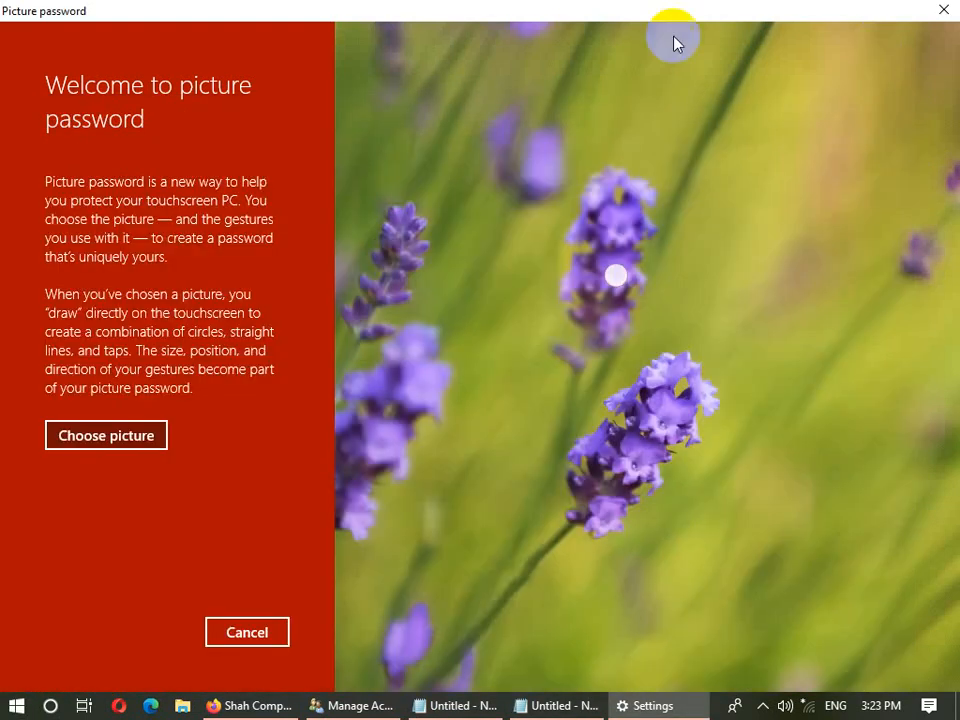
pyautogui.click(134, 445)
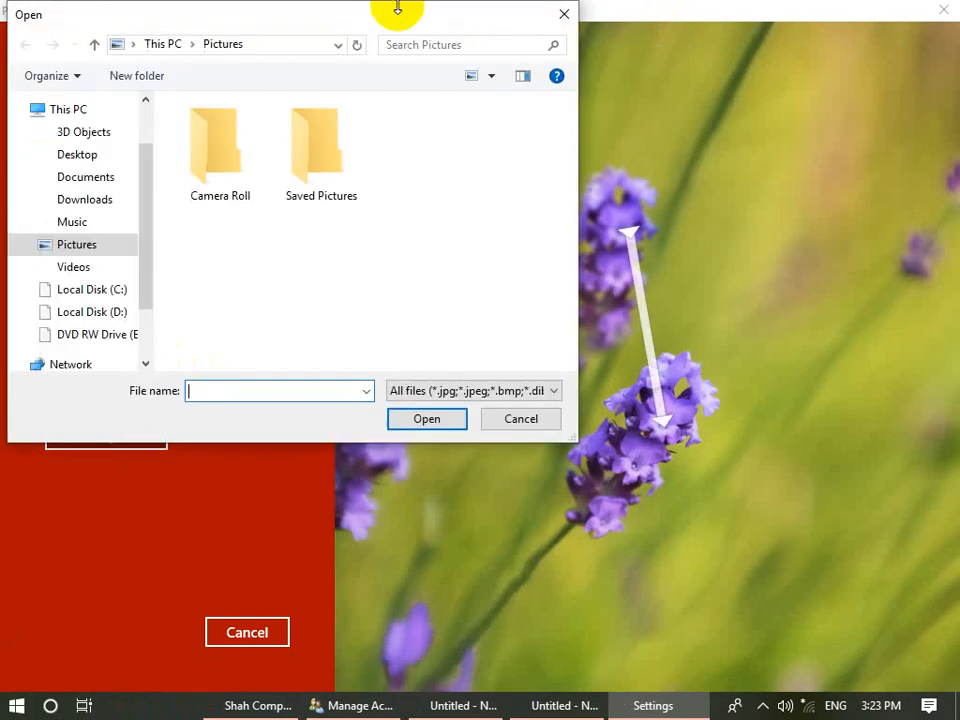
pyautogui.click(107, 242)
pyautogui.click(92, 155)
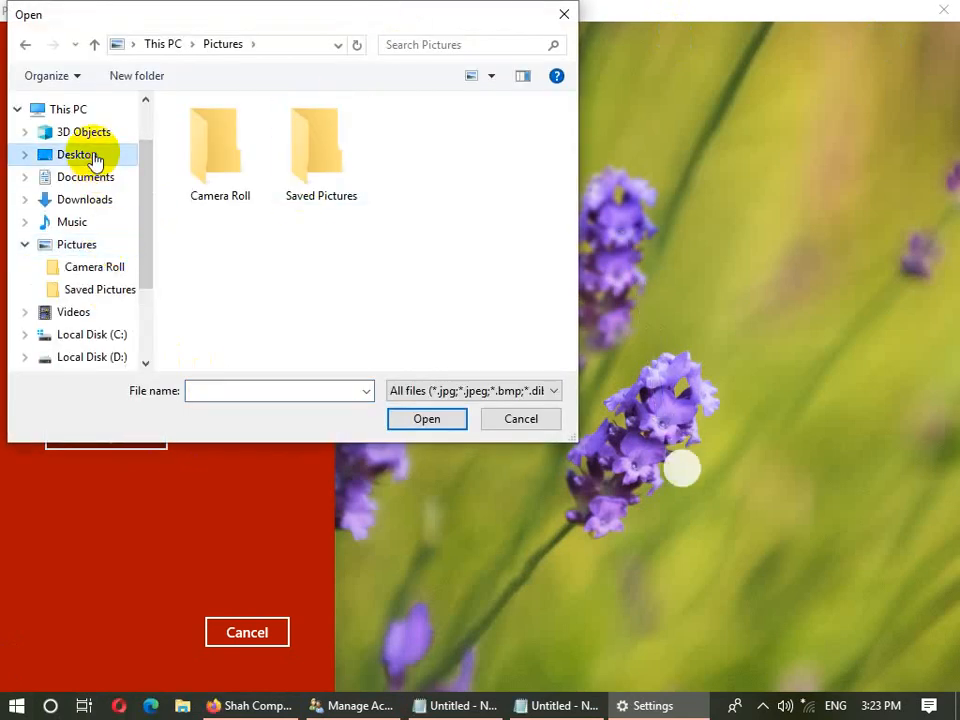
pyautogui.doubleClick(491, 257)
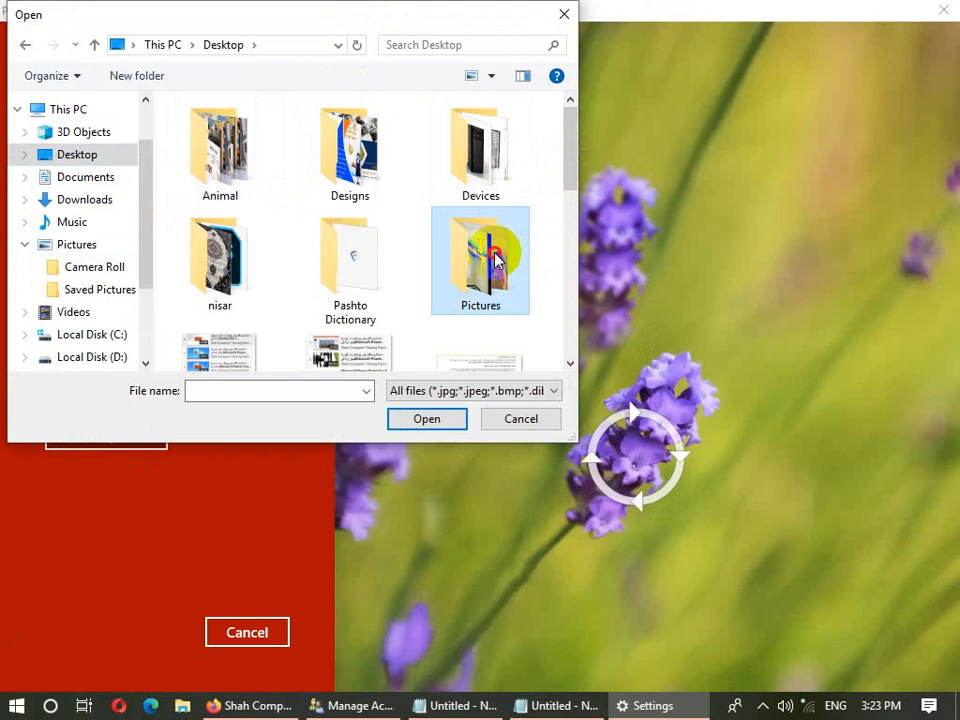
pyautogui.moveTo(570, 172); pyautogui.dragTo(580, 316)
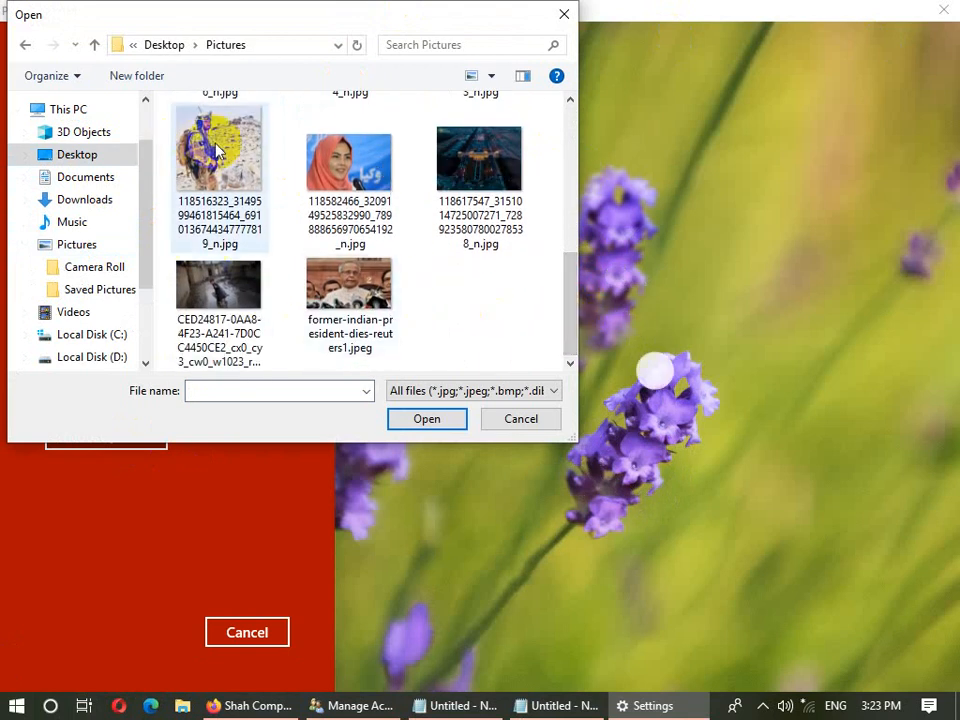
pyautogui.doubleClick(228, 313)
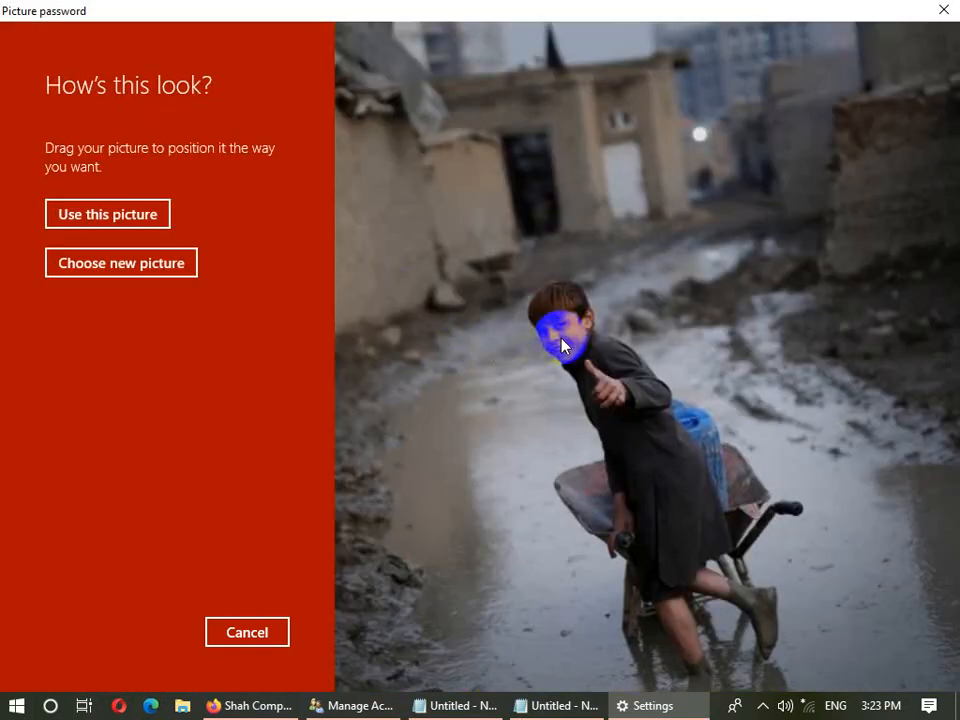
# - Position the photo with the boy left of centre, accept it, then cancel the setup
pyautogui.moveTo(557, 340); pyautogui.dragTo(585, 325)
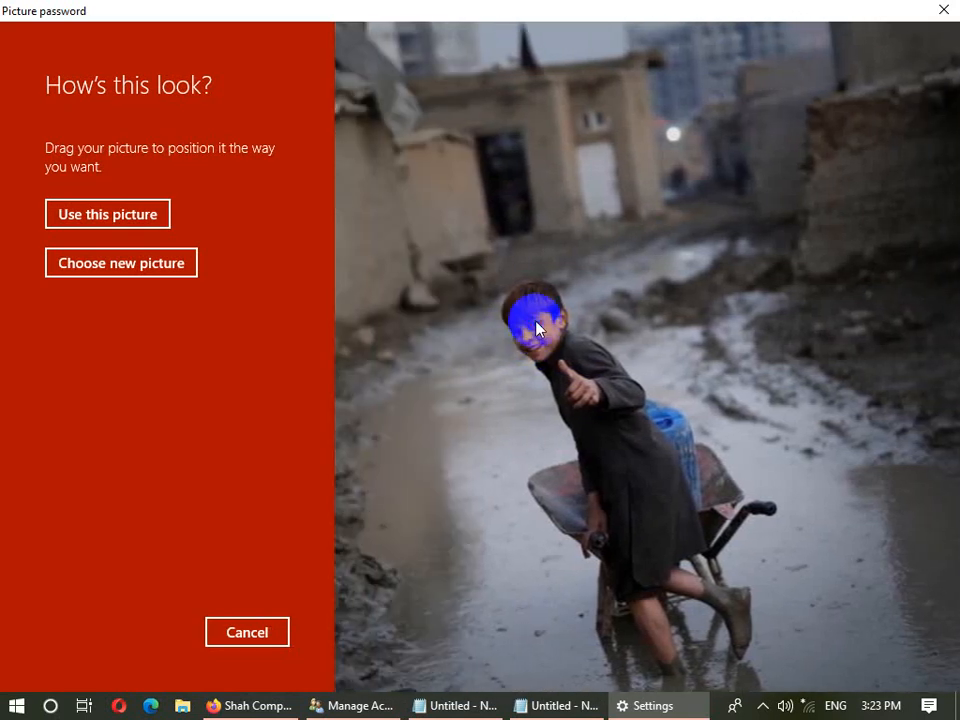
pyautogui.moveTo(485, 270); pyautogui.dragTo(447, 338)
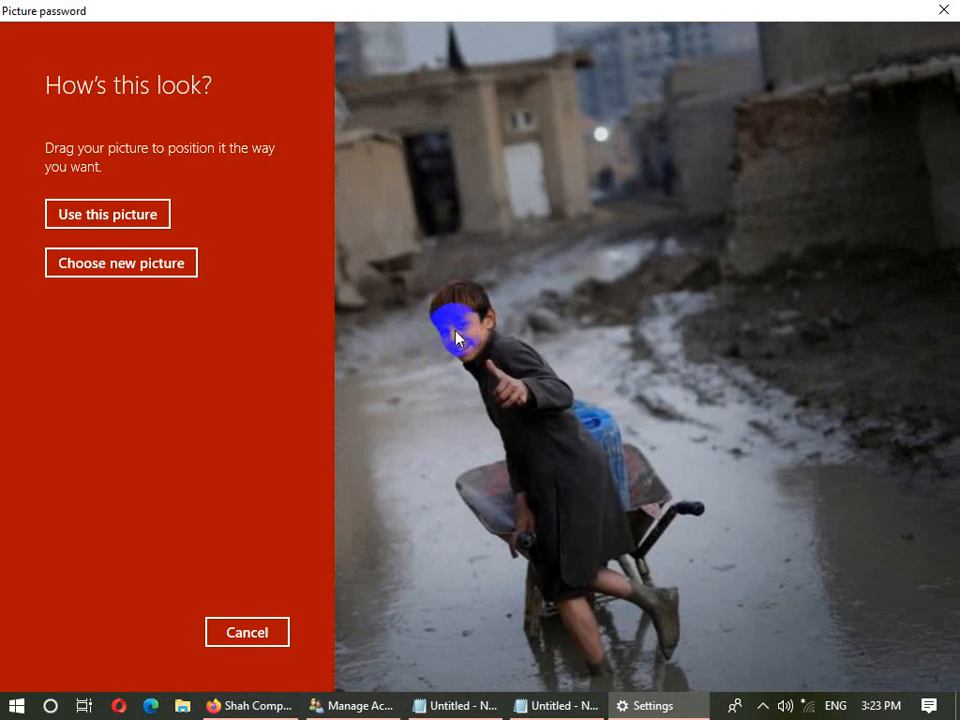
pyautogui.click(133, 222)
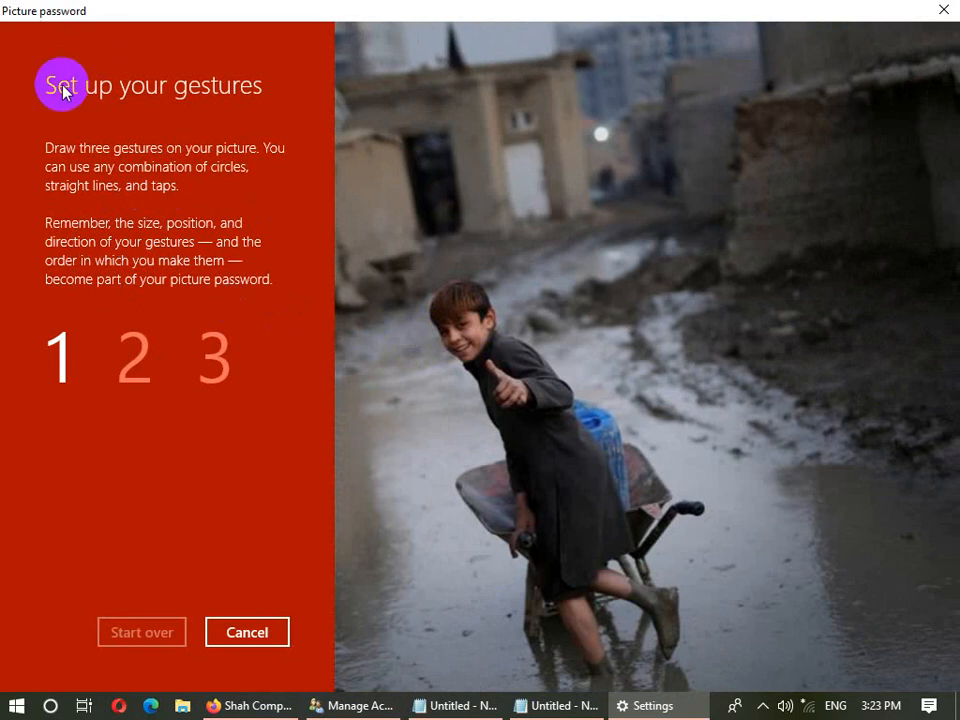
pyautogui.click(262, 631)
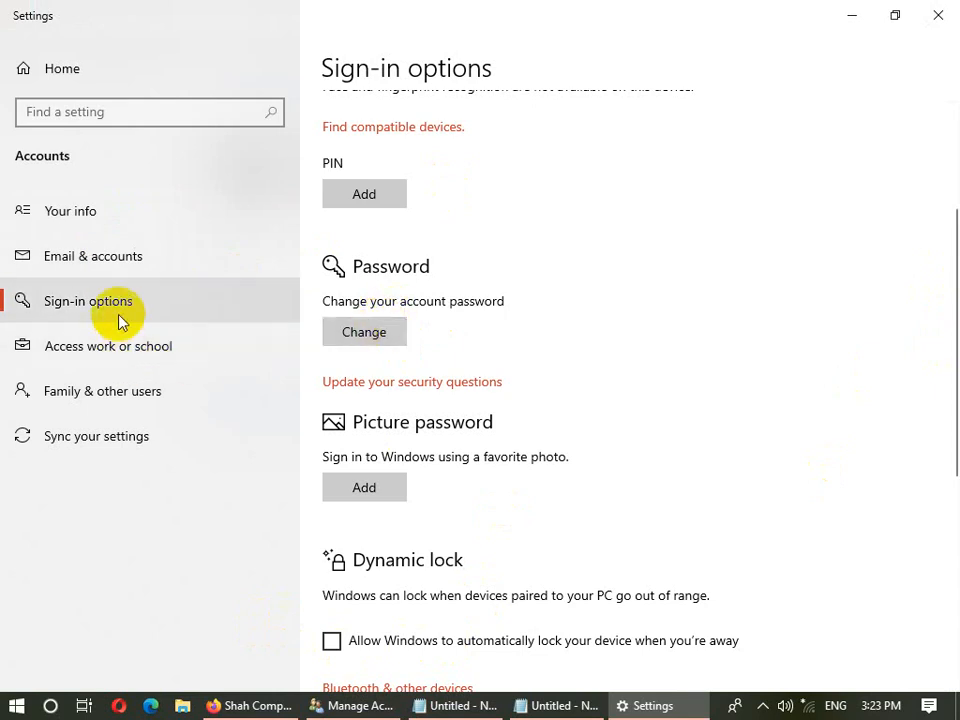
# - Start a work or school connection and close it unused, then visit Family & other users and Sync settings
pyautogui.click(144, 358)
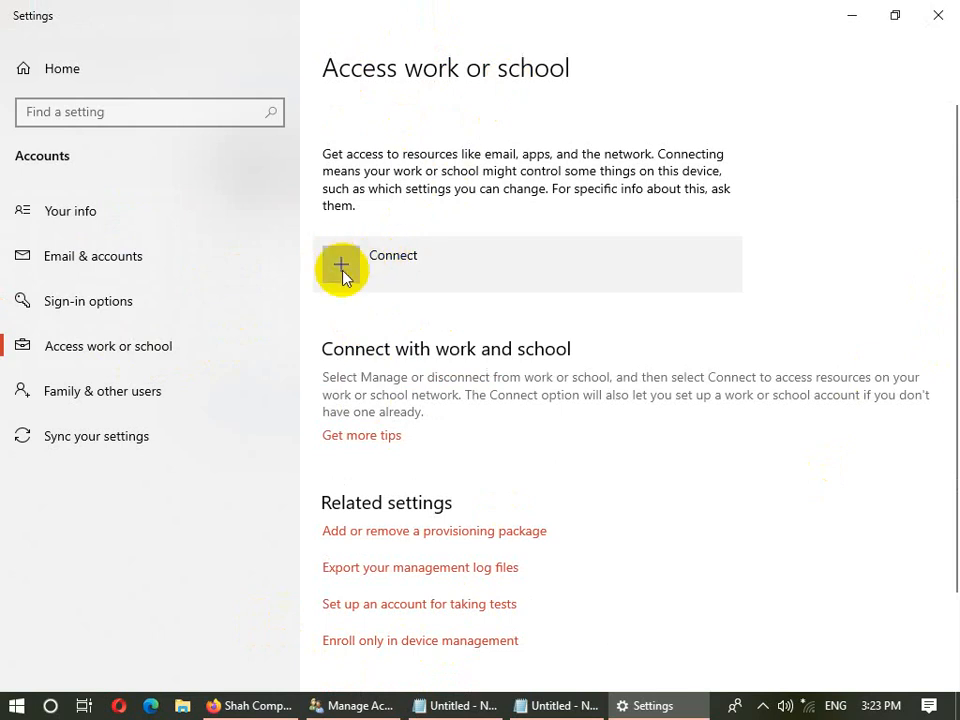
pyautogui.click(342, 270)
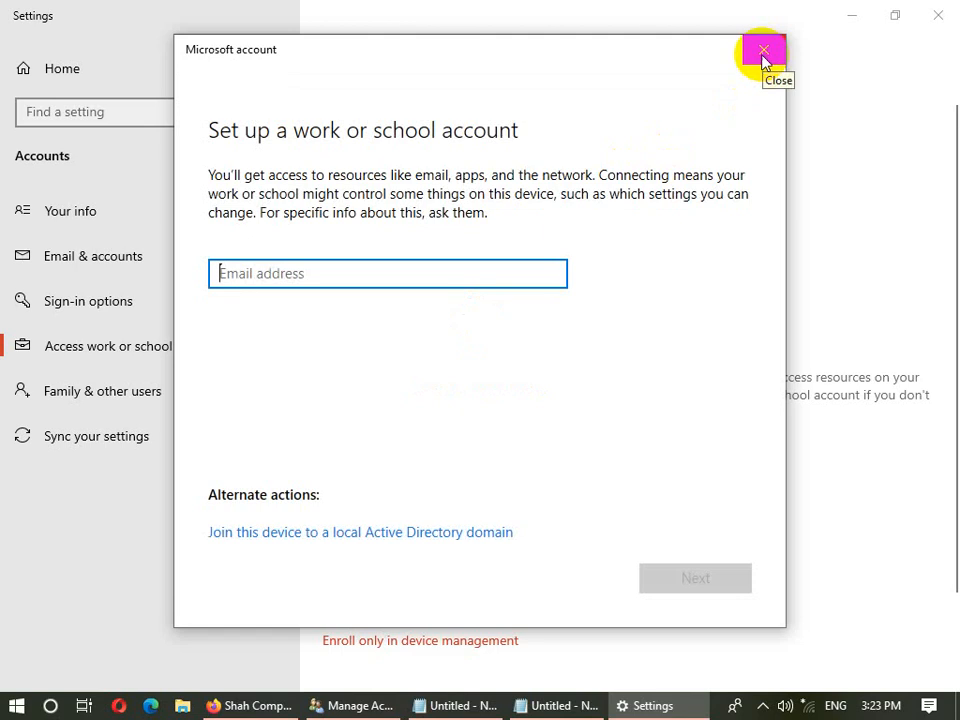
pyautogui.click(764, 52)
pyautogui.click(161, 388)
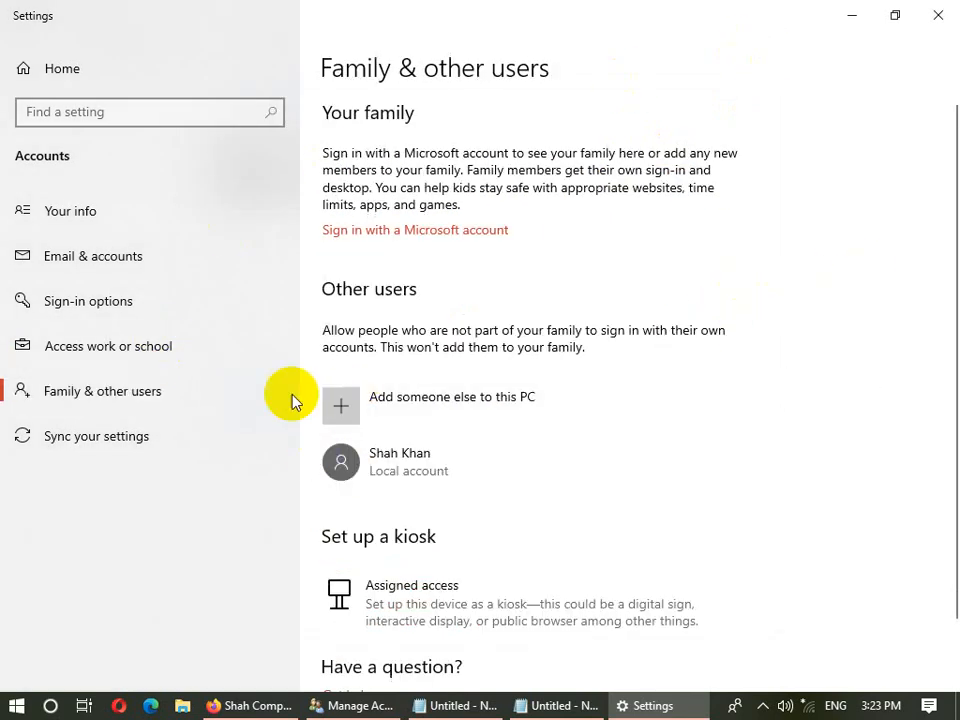
pyautogui.click(150, 437)
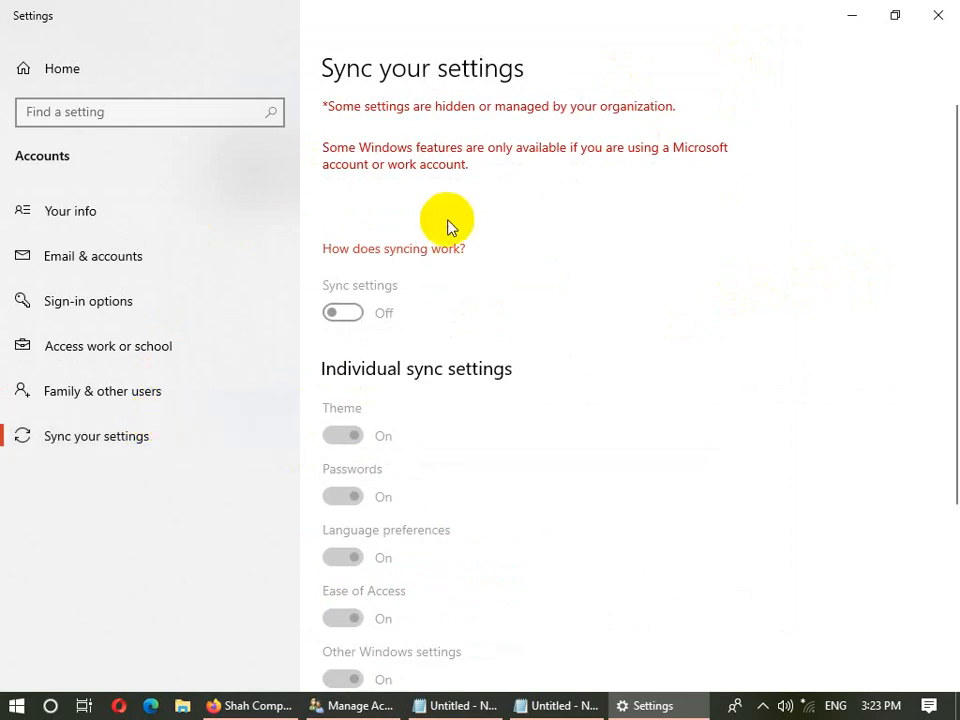
# - Close Windows Settings to return to Control Panel's Manage Accounts list with the administrator account
pyautogui.click(938, 15)
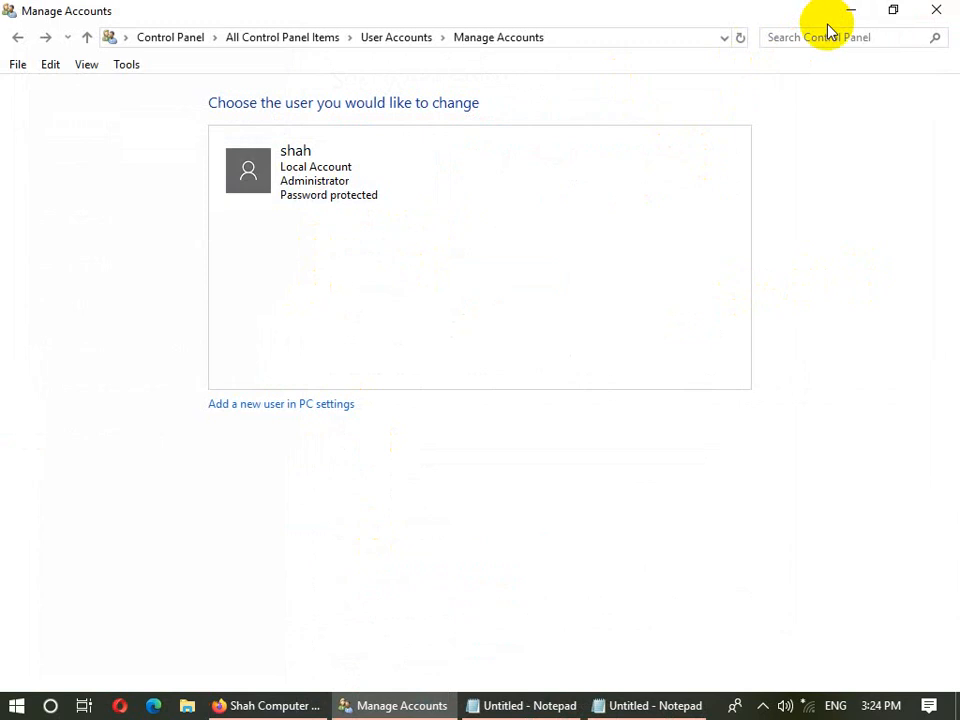
# - View the standard local account's Change an Account page, return to Manage Accounts, then close Control Panel
pyautogui.click(25, 40)
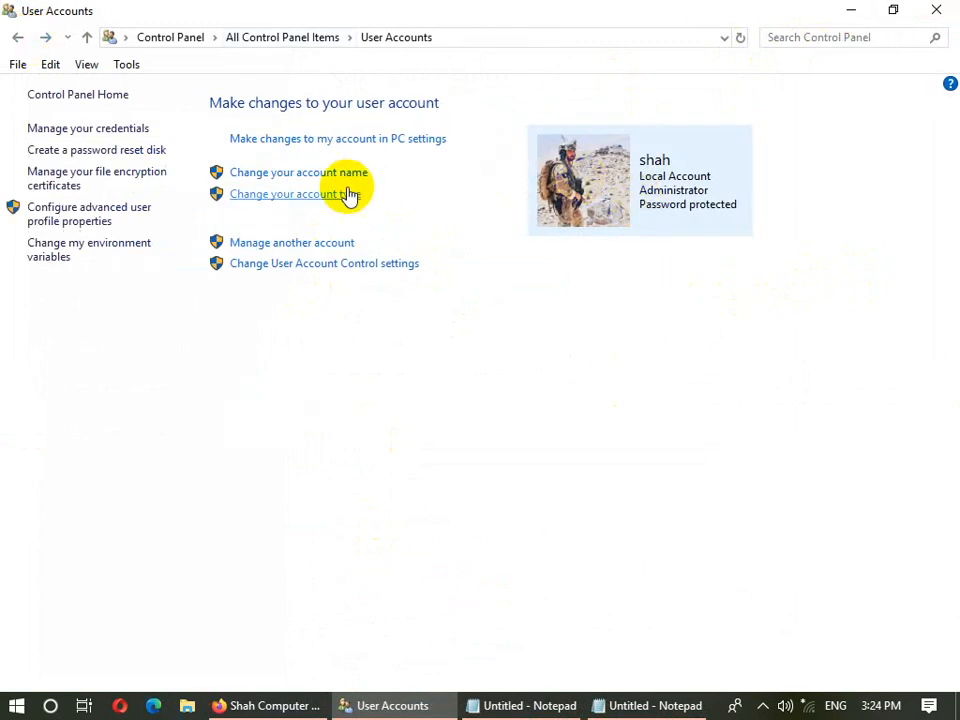
pyautogui.click(329, 244)
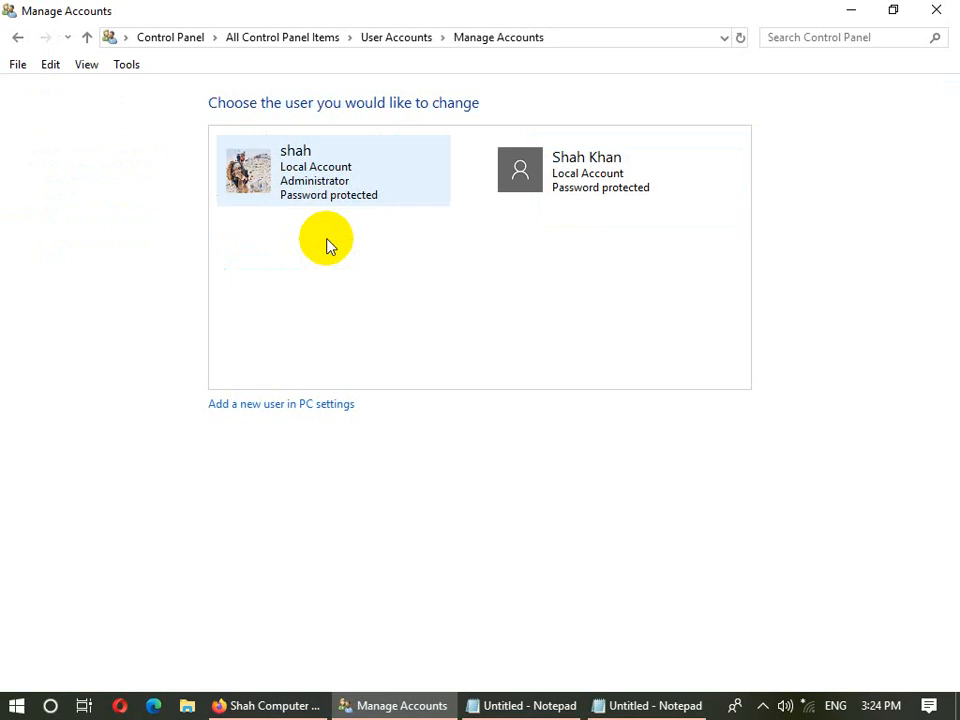
pyautogui.click(551, 171)
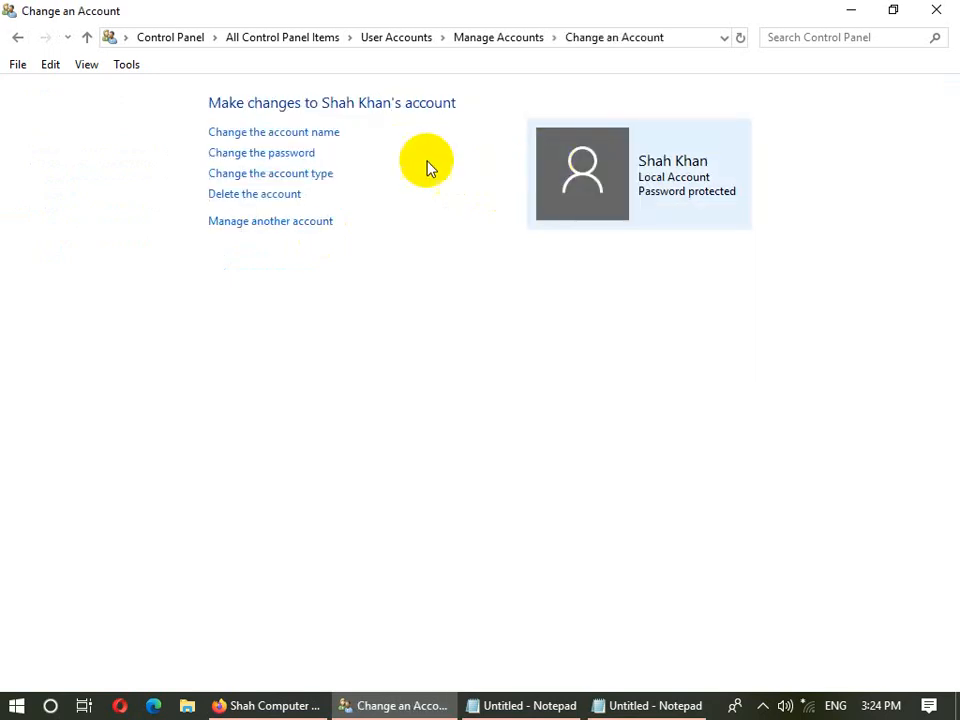
pyautogui.click(16, 37)
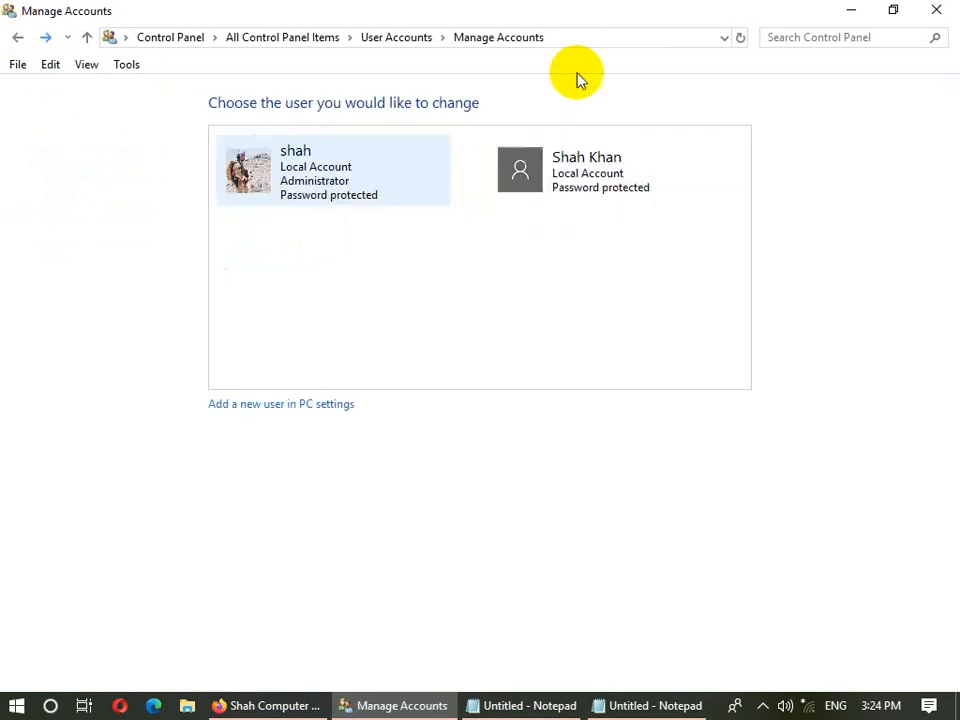
pyautogui.click(928, 14)
pyautogui.click(848, 9)
pyautogui.rightClick(729, 26)
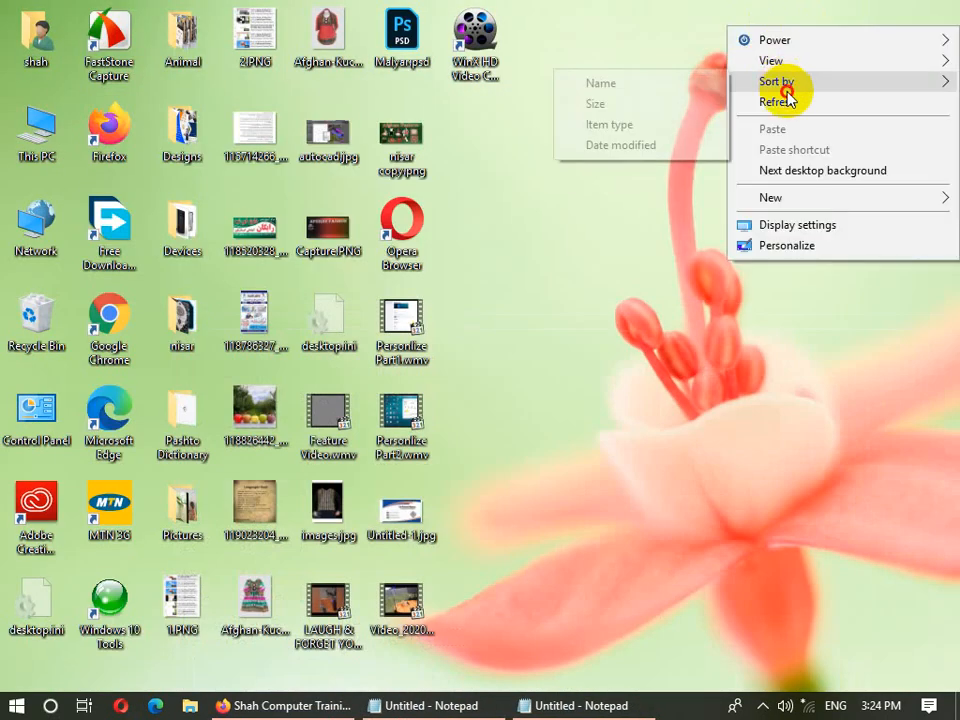
pyautogui.click(50, 132)
pyautogui.rightClick(50, 132)
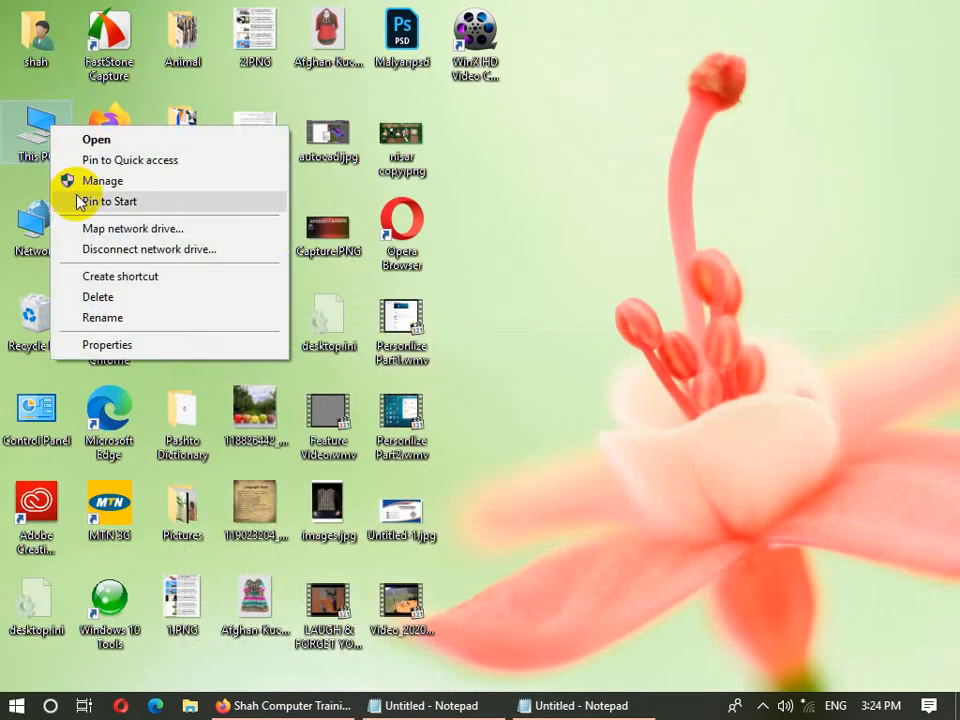
pyautogui.click(96, 181)
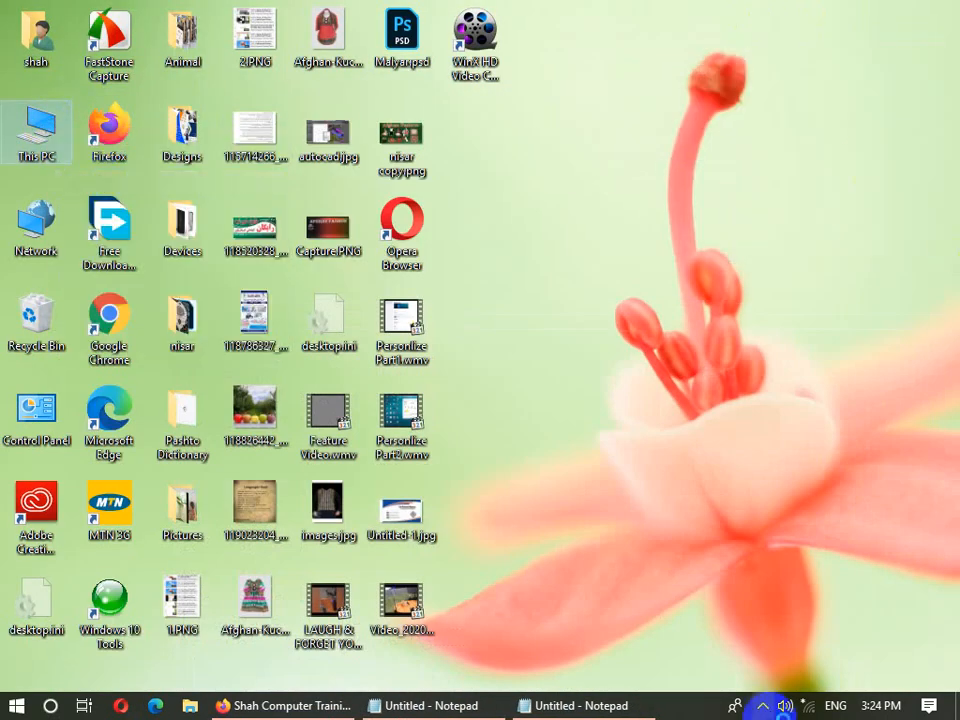
pyautogui.rightClick(600, 303)
pyautogui.click(645, 377)
pyautogui.rightClick(597, 244)
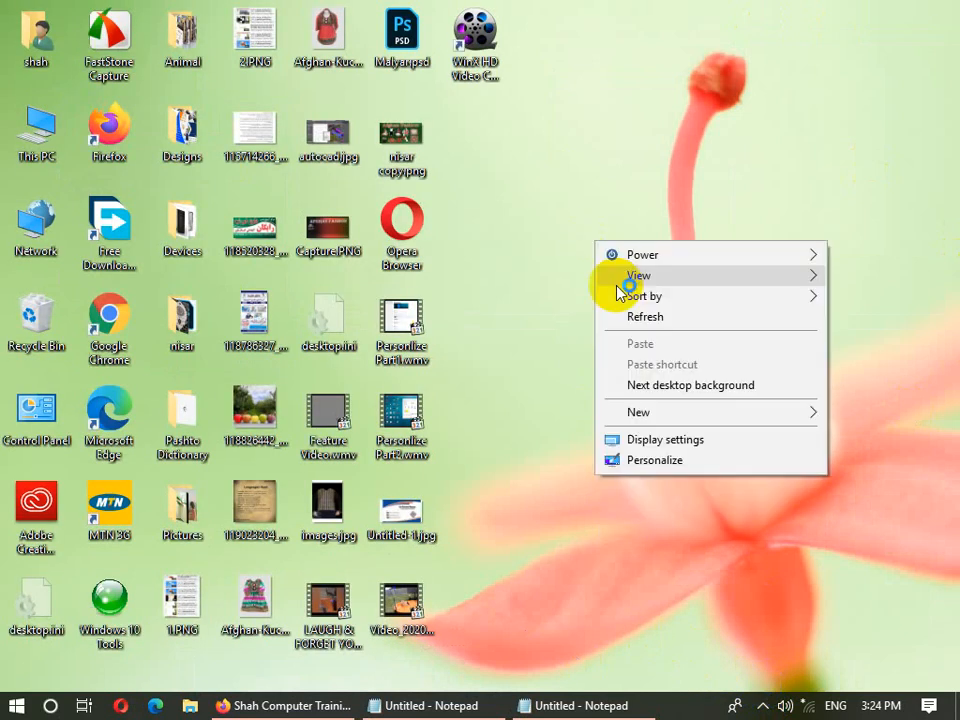
pyautogui.click(628, 316)
pyautogui.rightClick(604, 223)
pyautogui.click(621, 298)
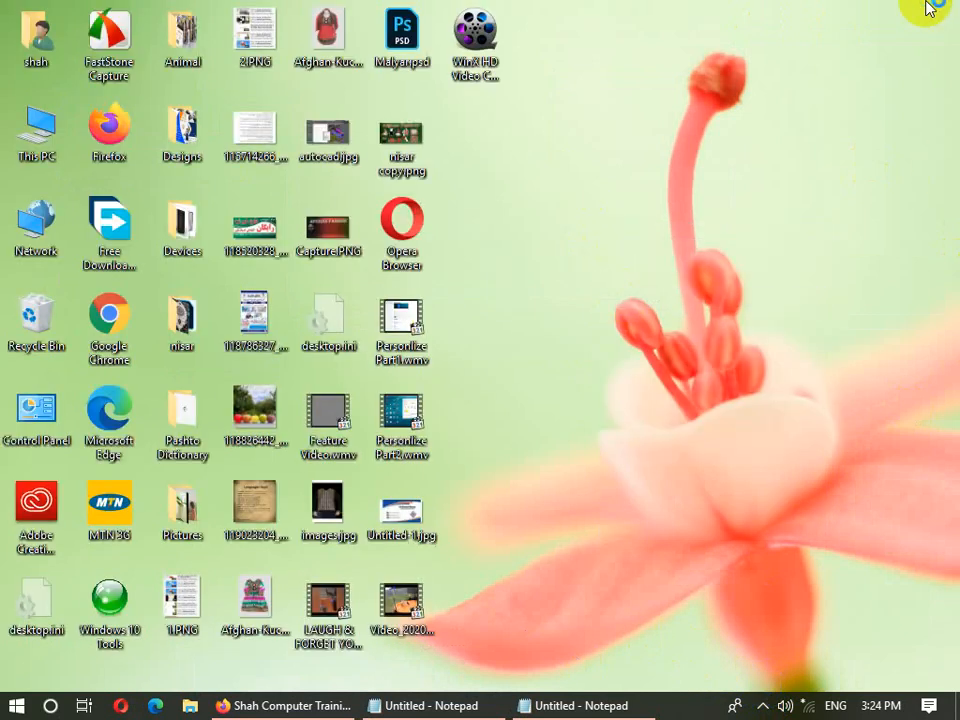
pyautogui.rightClick(930, 8)
pyautogui.click(830, 77)
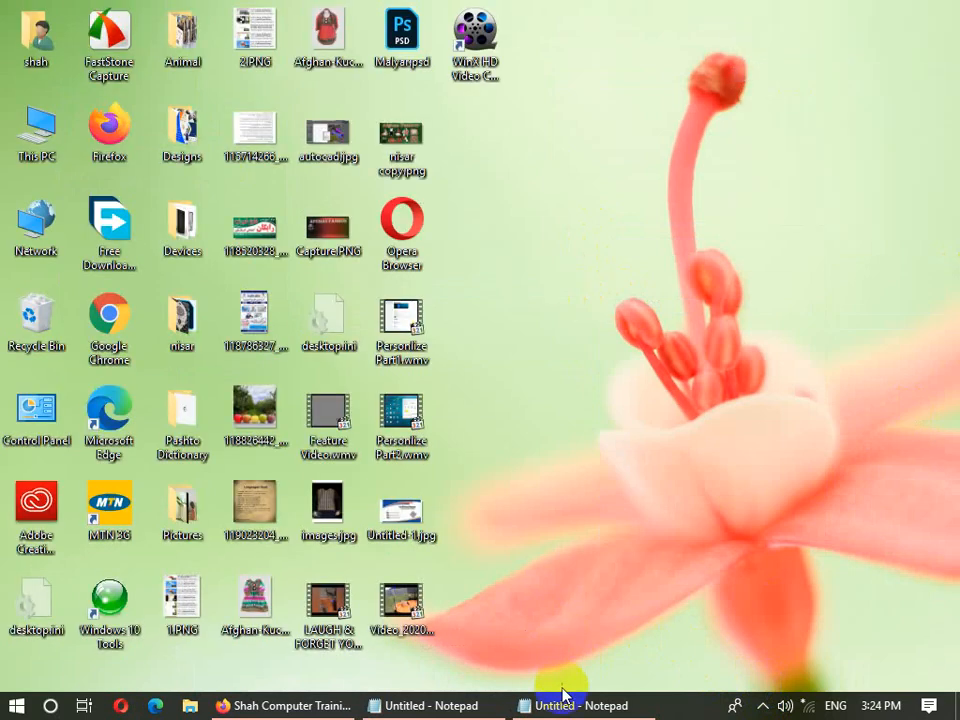
pyautogui.click(563, 697)
# - Highlight the User Types terms Built-n-user, Deafult User and Non-Built-n-User, then minimize Notepad
pyautogui.click(776, 202)
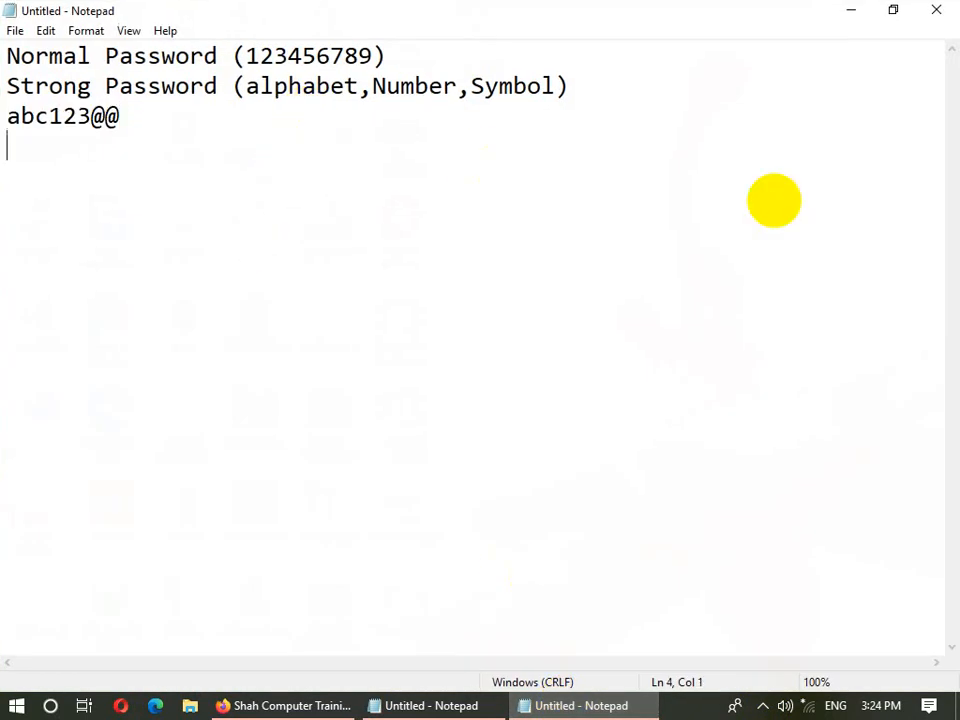
pyautogui.press('BackSpace')
pyautogui.press('BackSpace')
pyautogui.press('BackSpace')
pyautogui.press('BackSpace')
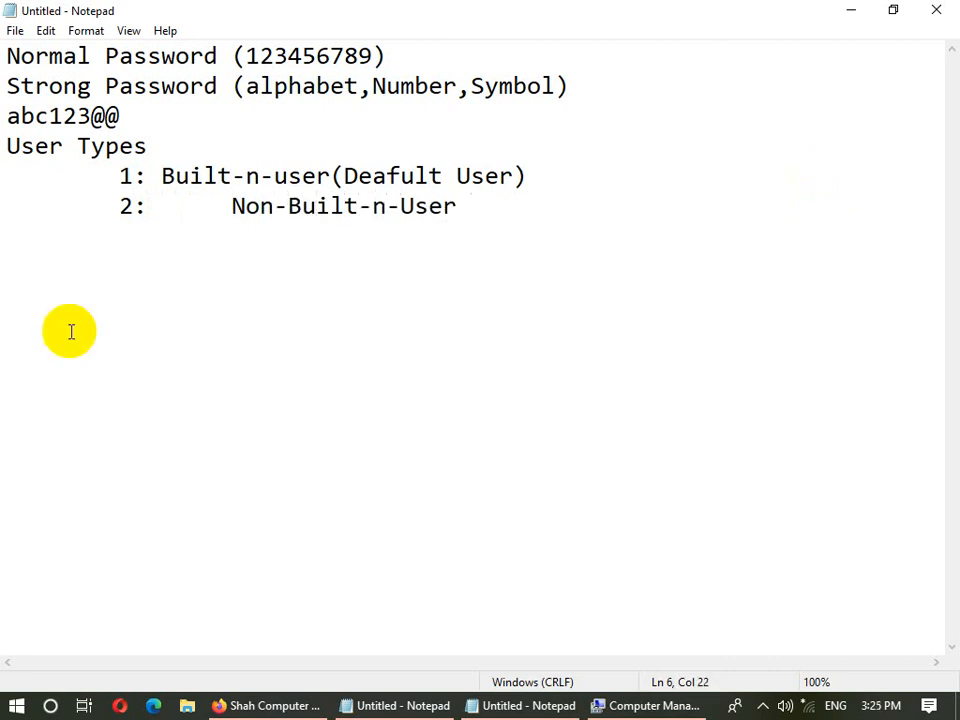
pyautogui.moveTo(332, 176); pyautogui.dragTo(156, 186)
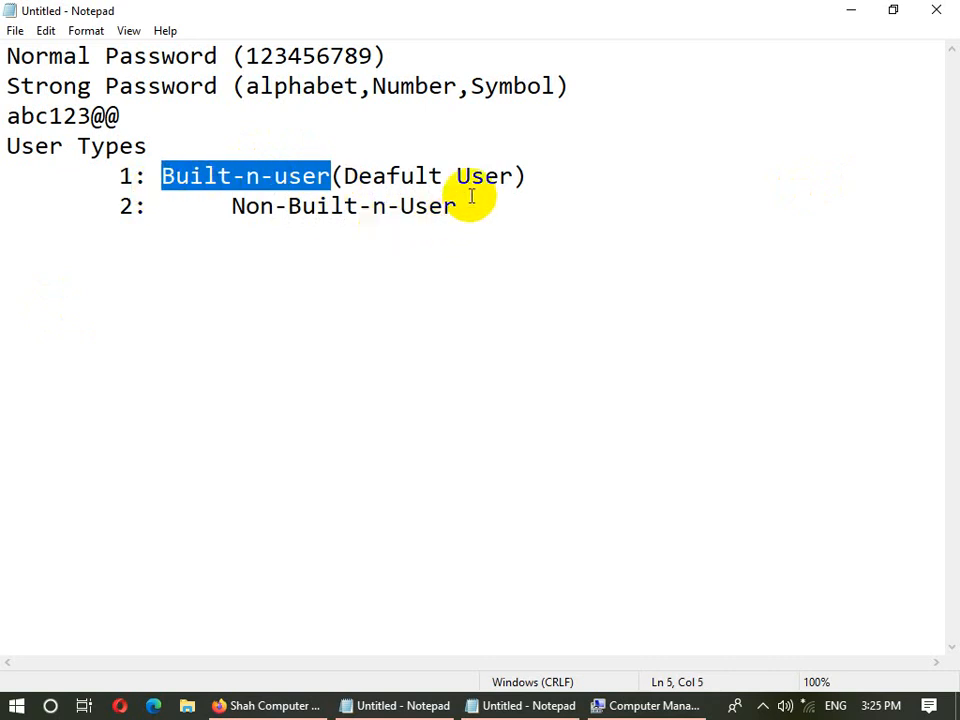
pyautogui.click(538, 174)
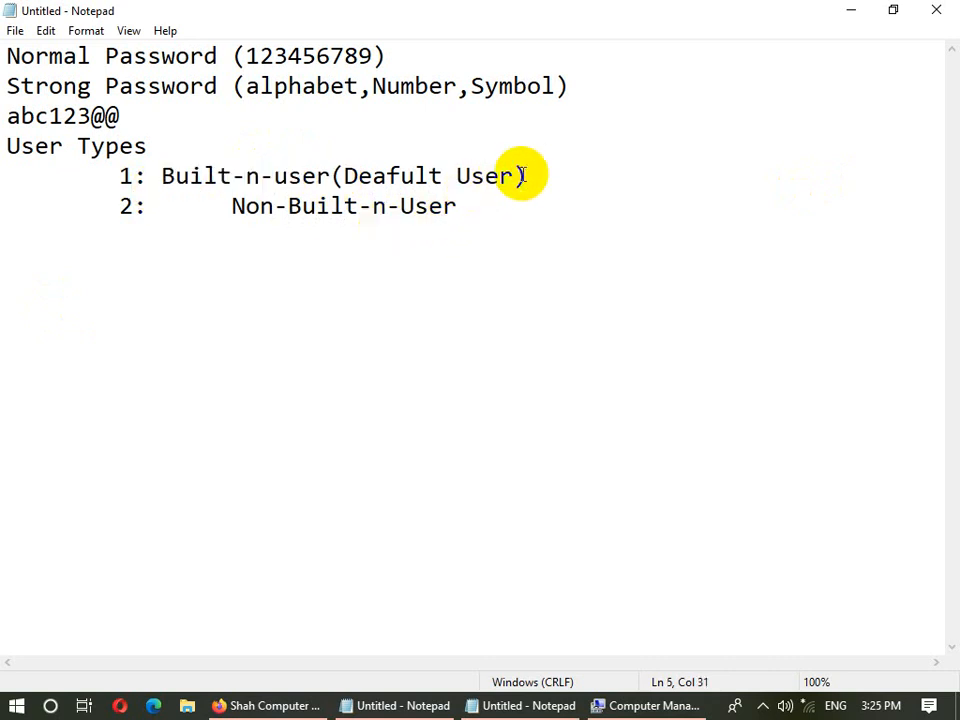
pyautogui.moveTo(512, 176); pyautogui.dragTo(343, 176)
pyautogui.click(462, 218)
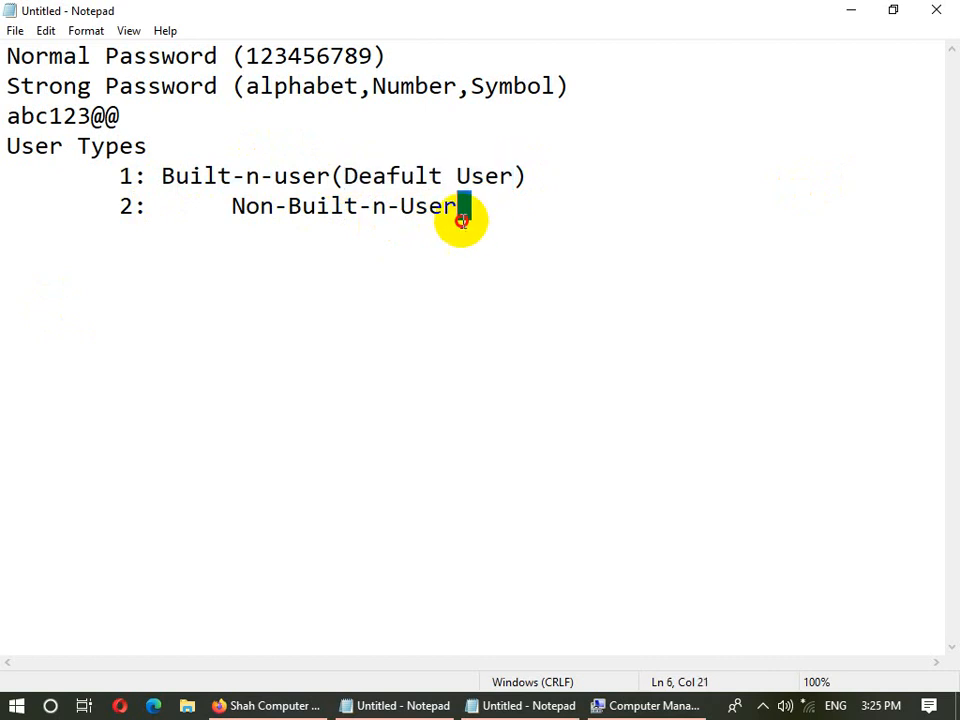
pyautogui.moveTo(462, 218); pyautogui.dragTo(218, 217)
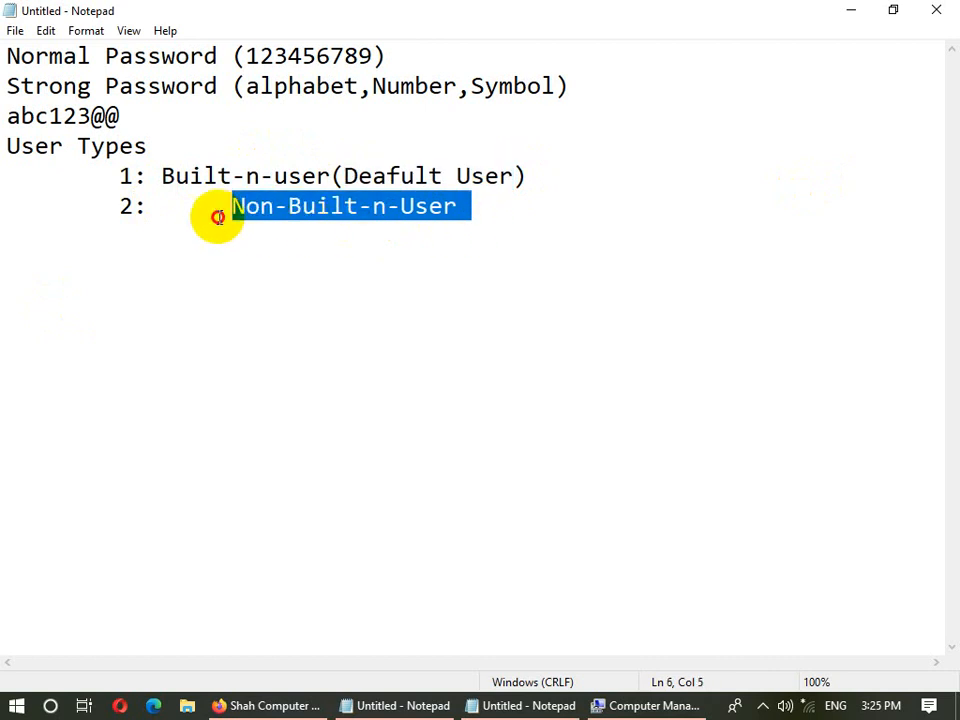
pyautogui.click(850, 10)
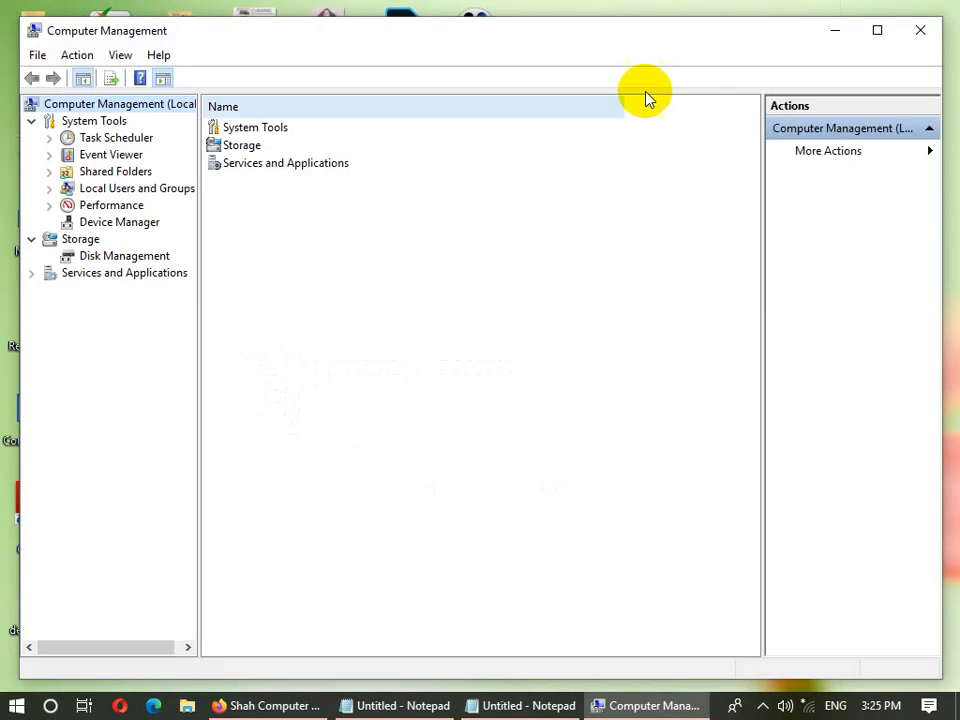
# - Expand Local Users and Groups > Users and inspect the Administrator, DefaultAccount and local account entries
pyautogui.doubleClick(122, 187)
pyautogui.click(112, 206)
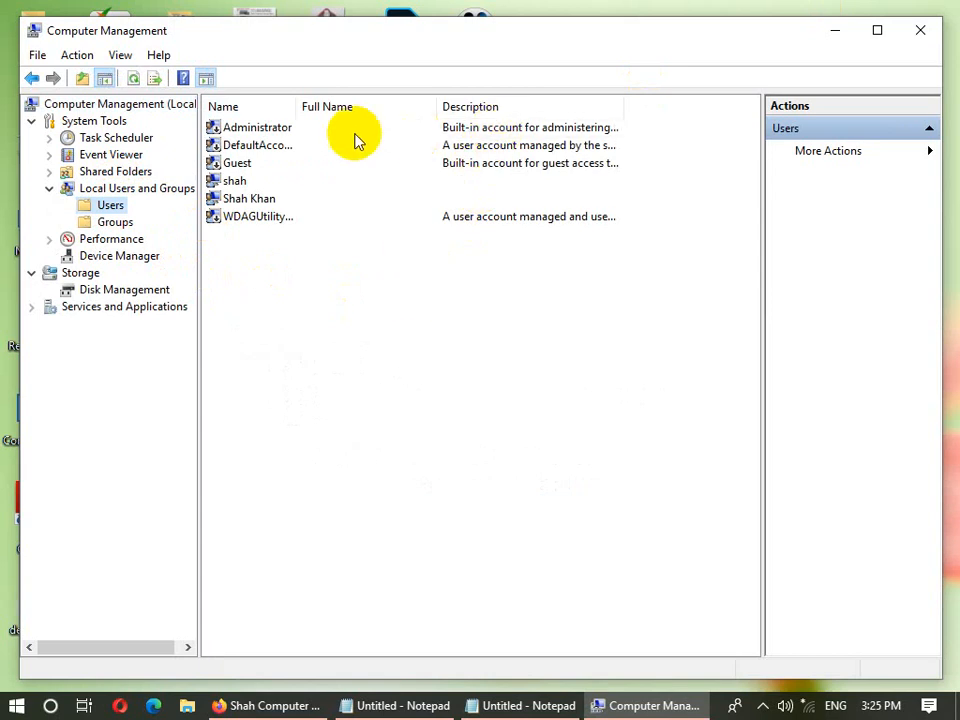
pyautogui.click(318, 129)
pyautogui.click(483, 148)
pyautogui.click(479, 129)
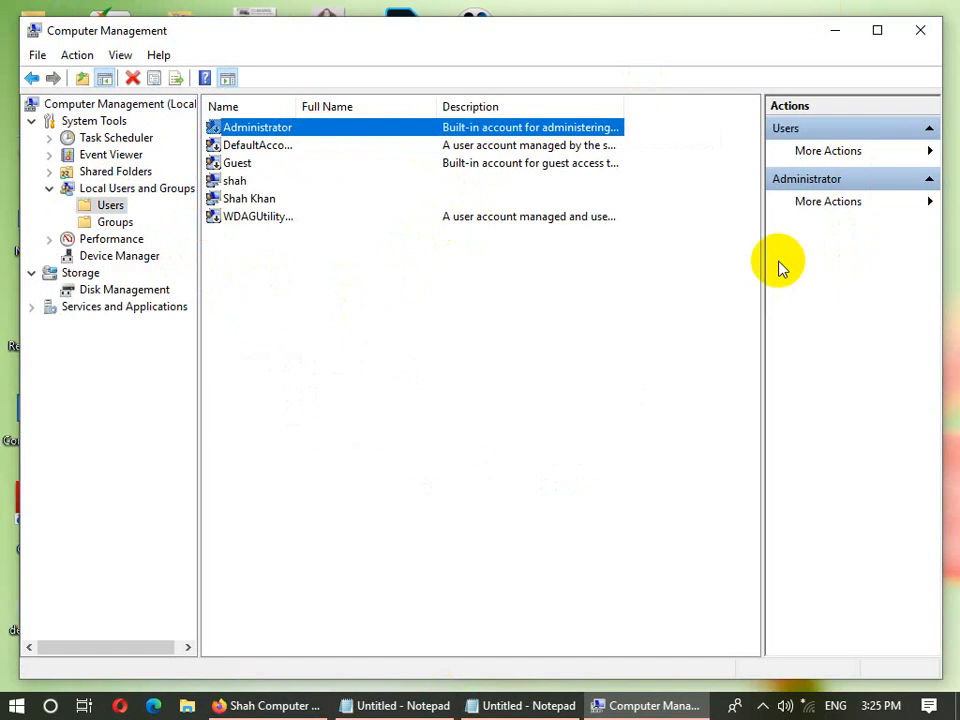
pyautogui.click(386, 198)
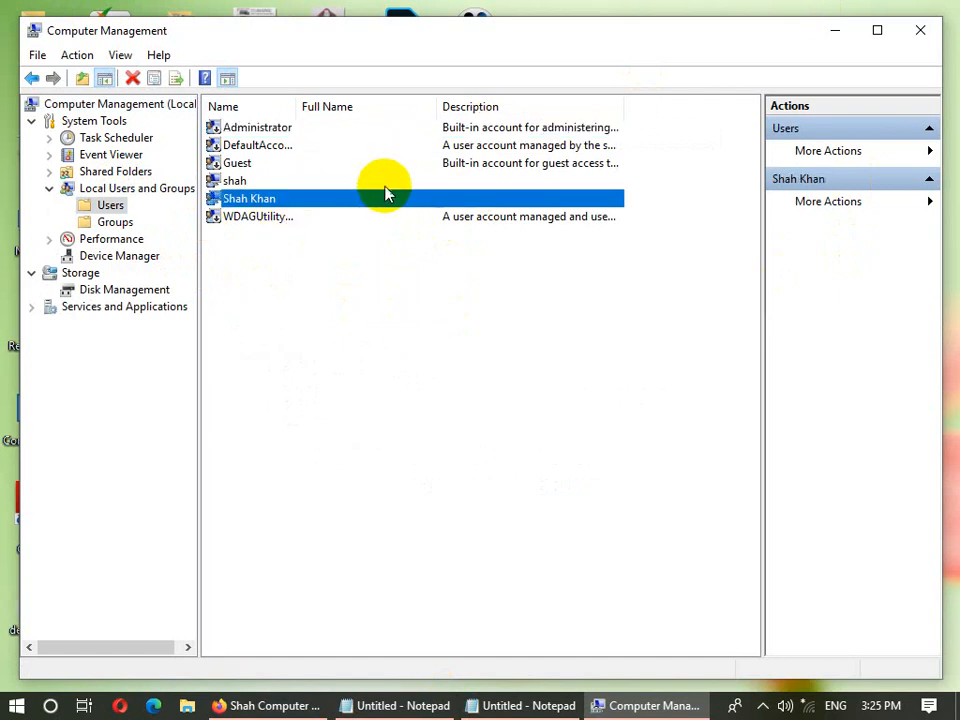
pyautogui.click(398, 181)
pyautogui.click(303, 148)
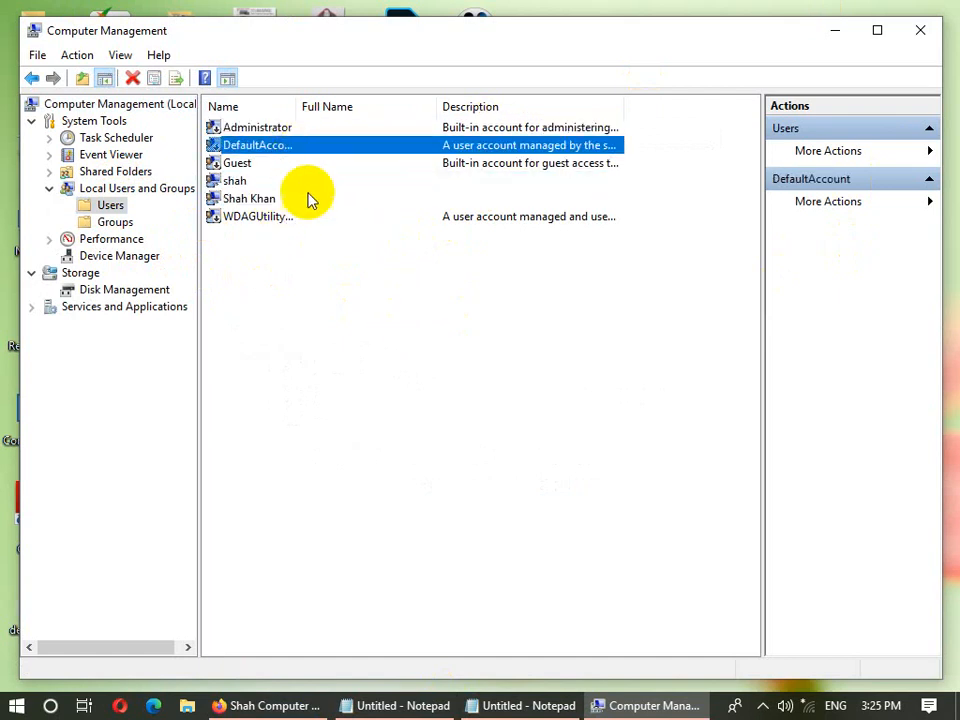
# - View the Groups list, then return to Users and inspect the Guest and personal account entries
pyautogui.click(136, 212)
pyautogui.click(137, 221)
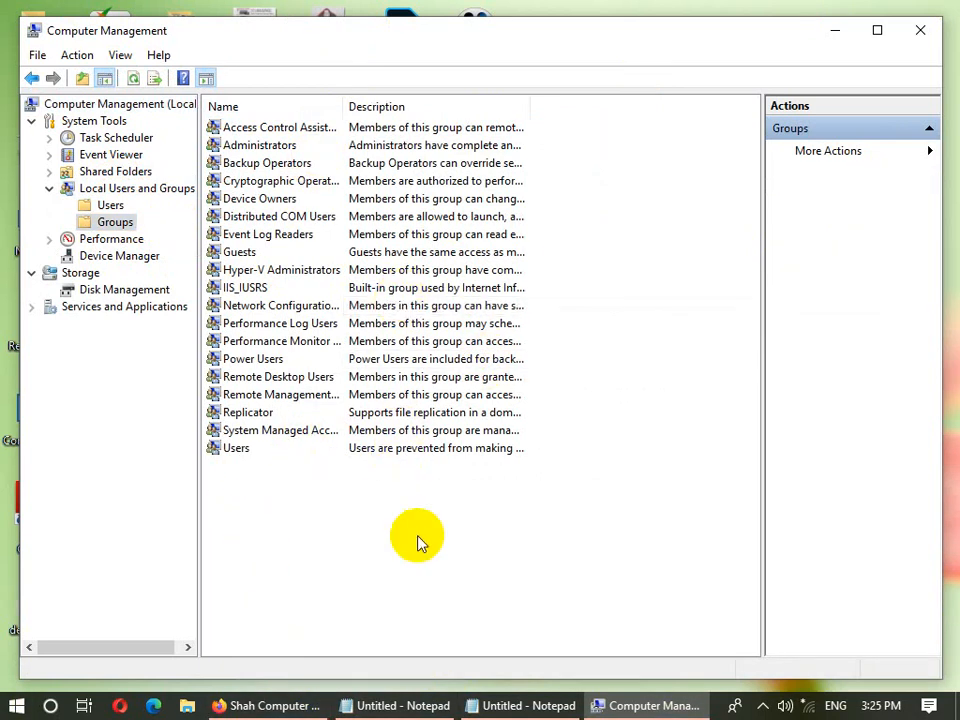
pyautogui.click(104, 207)
pyautogui.click(456, 184)
pyautogui.click(456, 200)
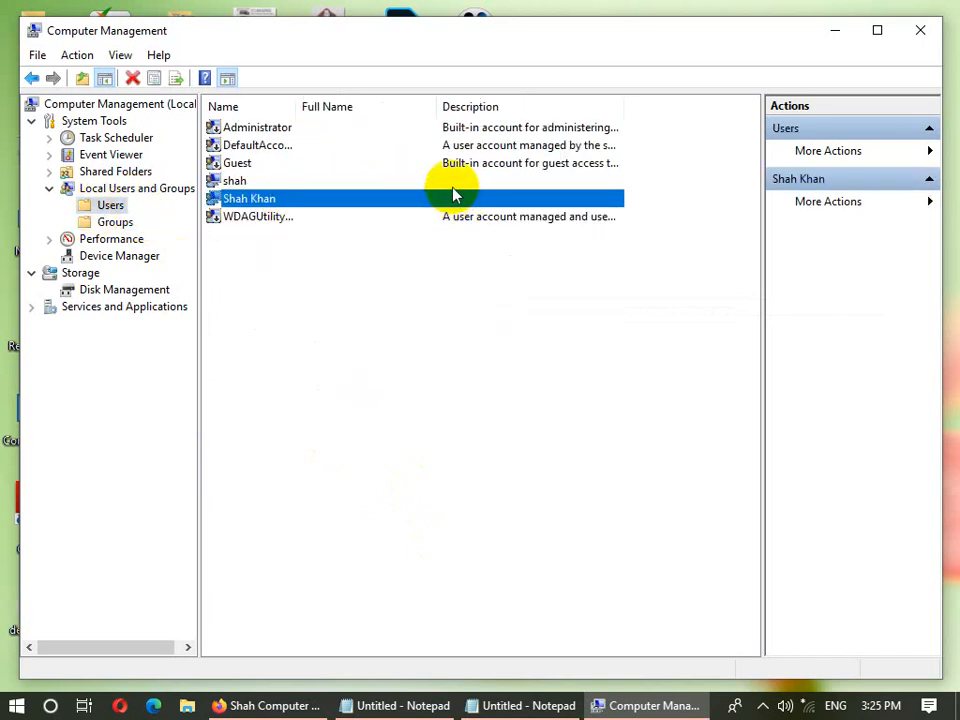
pyautogui.click(452, 182)
pyautogui.click(456, 164)
pyautogui.click(490, 198)
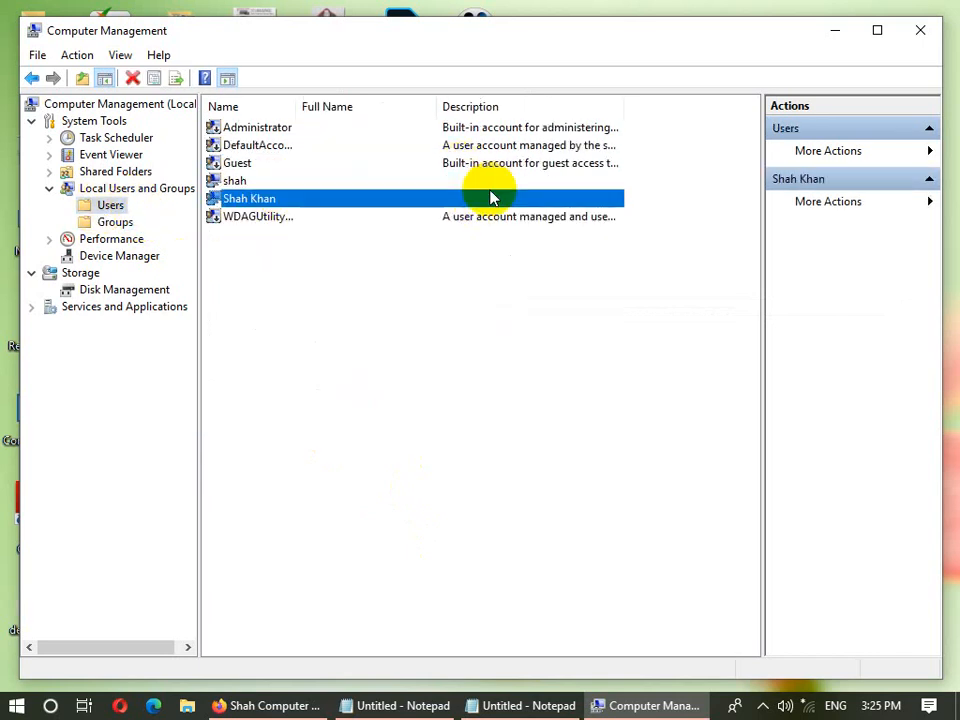
pyautogui.click(492, 182)
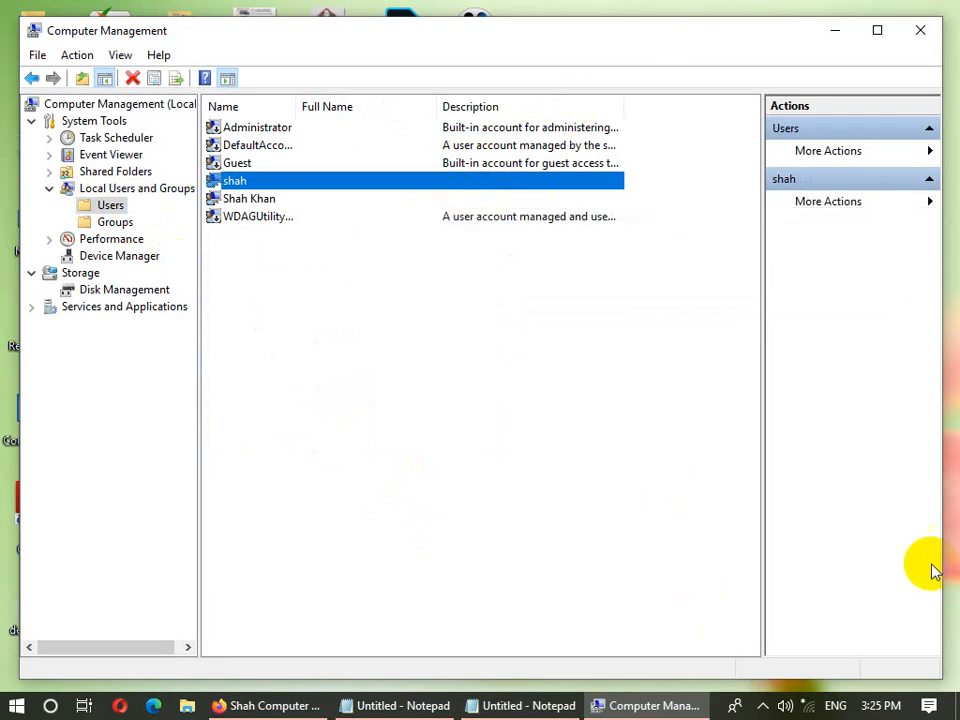
# - Fill in the New User form with a user name, the description 'this is my personal account' and a password
pyautogui.rightClick(348, 304)
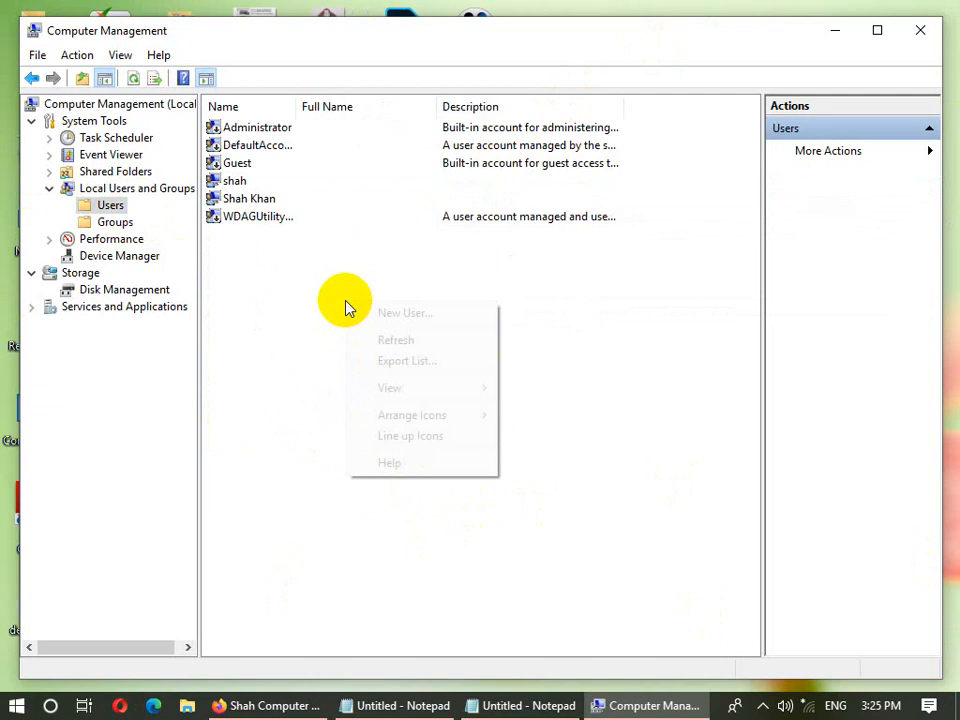
pyautogui.click(400, 313)
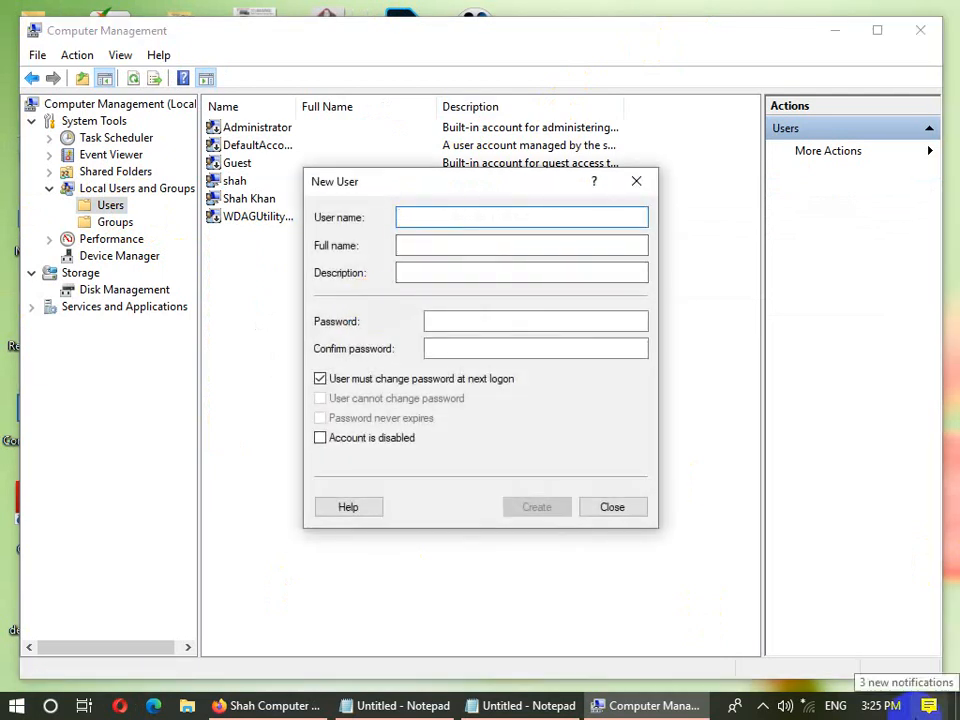
pyautogui.write('khan')
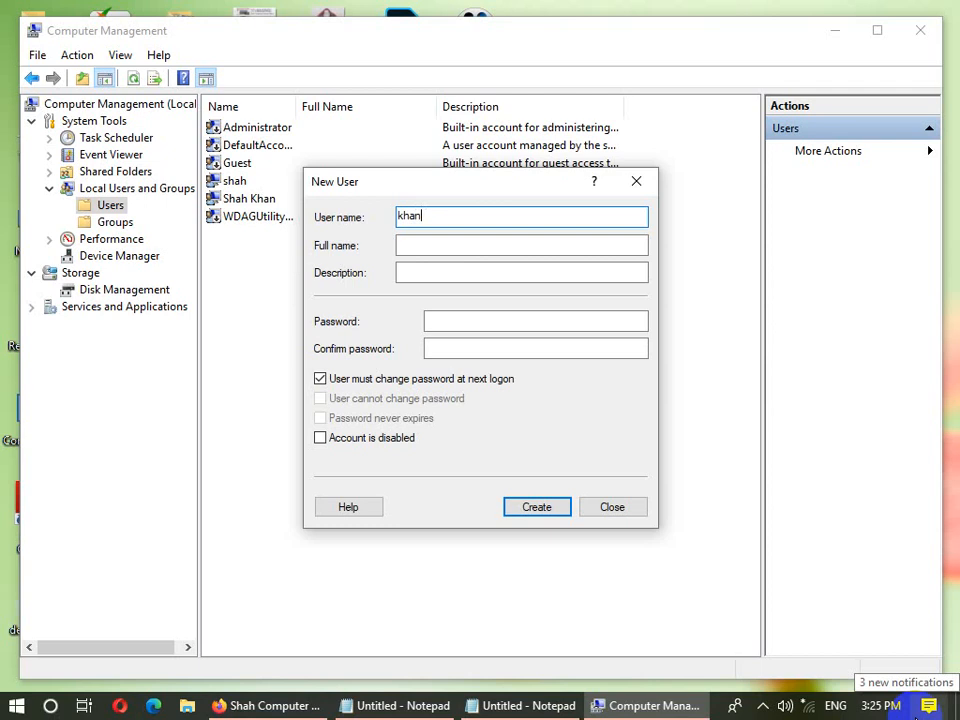
pyautogui.write('s')
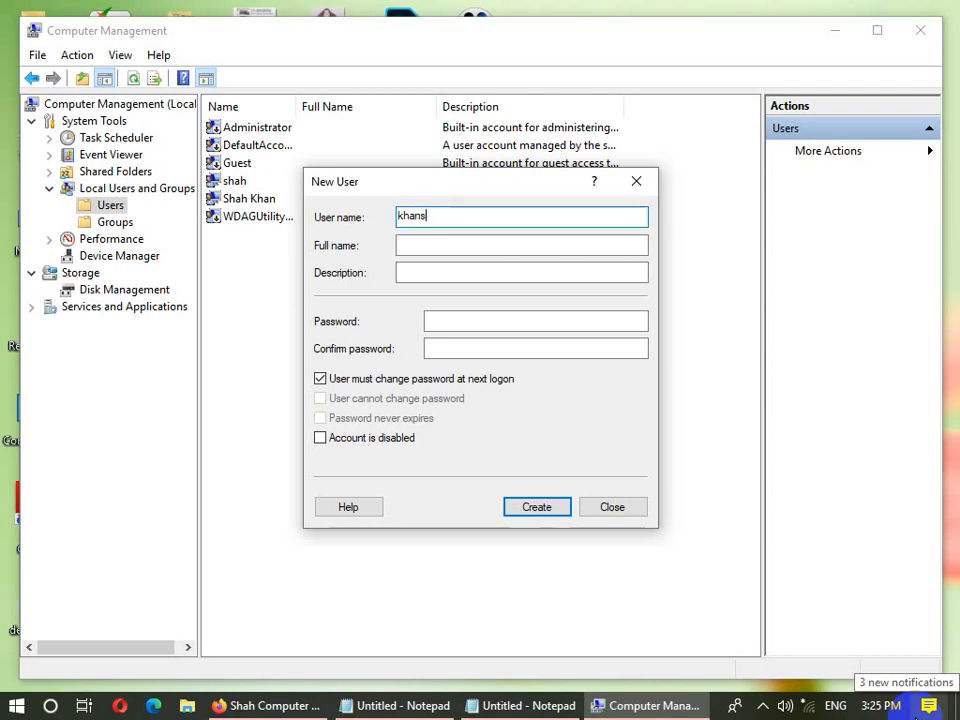
pyautogui.press('BackSpace')
pyautogui.press('BackSpace')
pyautogui.press('BackSpace')
pyautogui.press('BackSpace')
pyautogui.press('BackSpace')
pyautogui.write('shah')
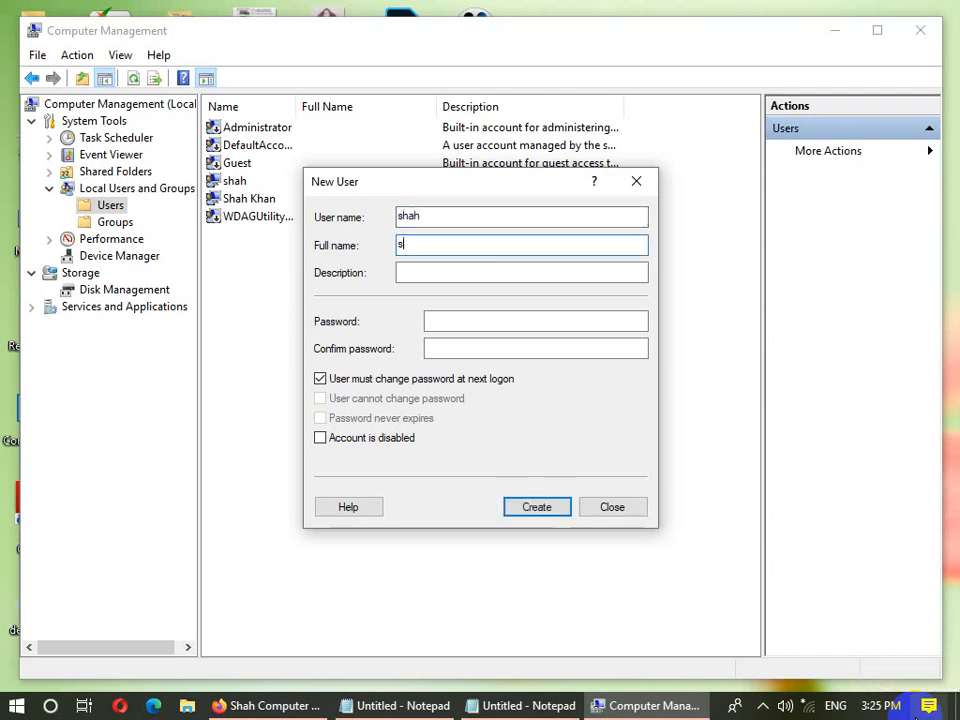
pyautogui.press('Tab')
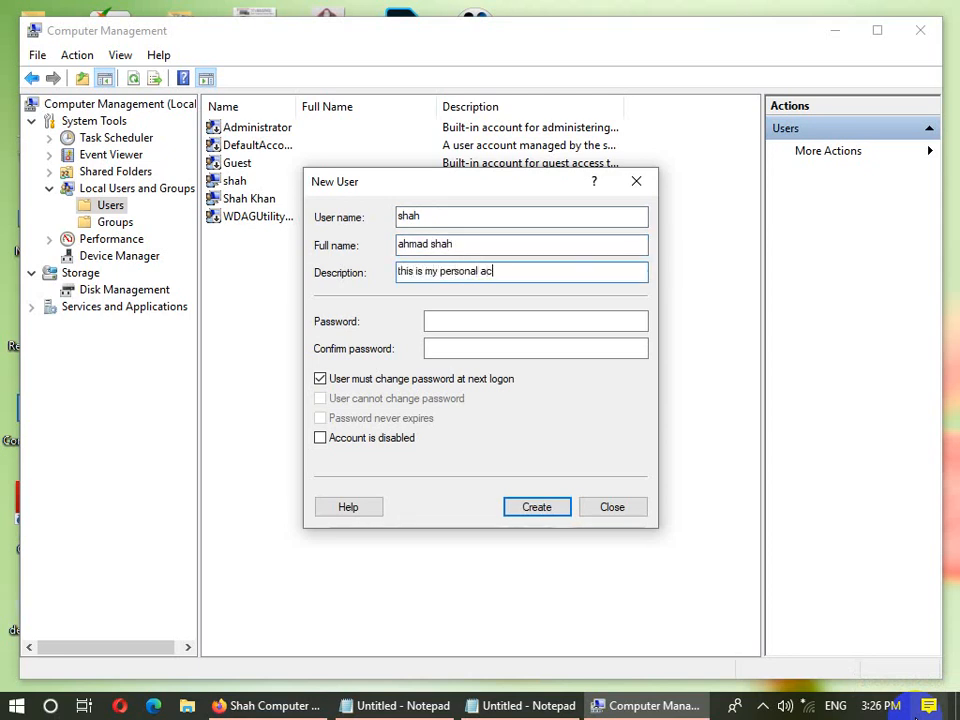
pyautogui.write('nt')
pyautogui.press('Tab')
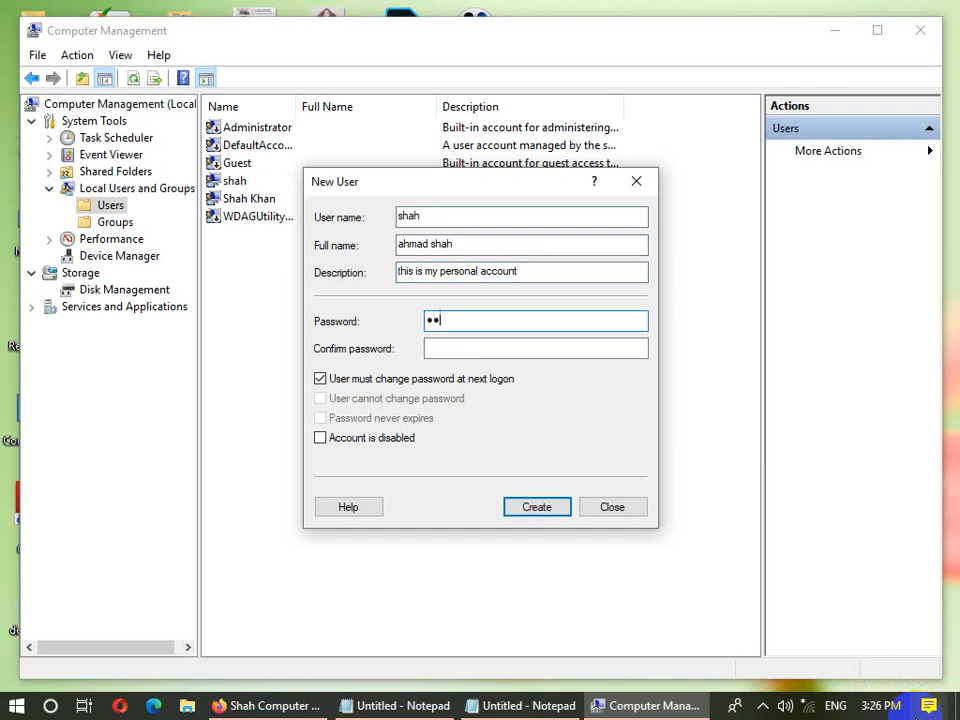
pyautogui.write('s')
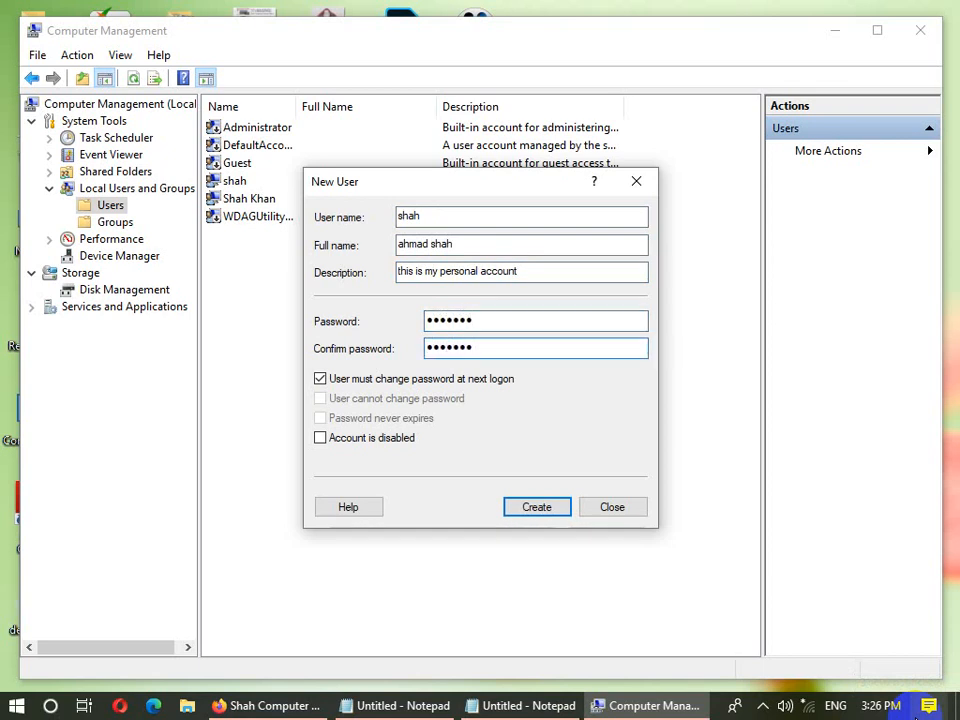
pyautogui.click(522, 515)
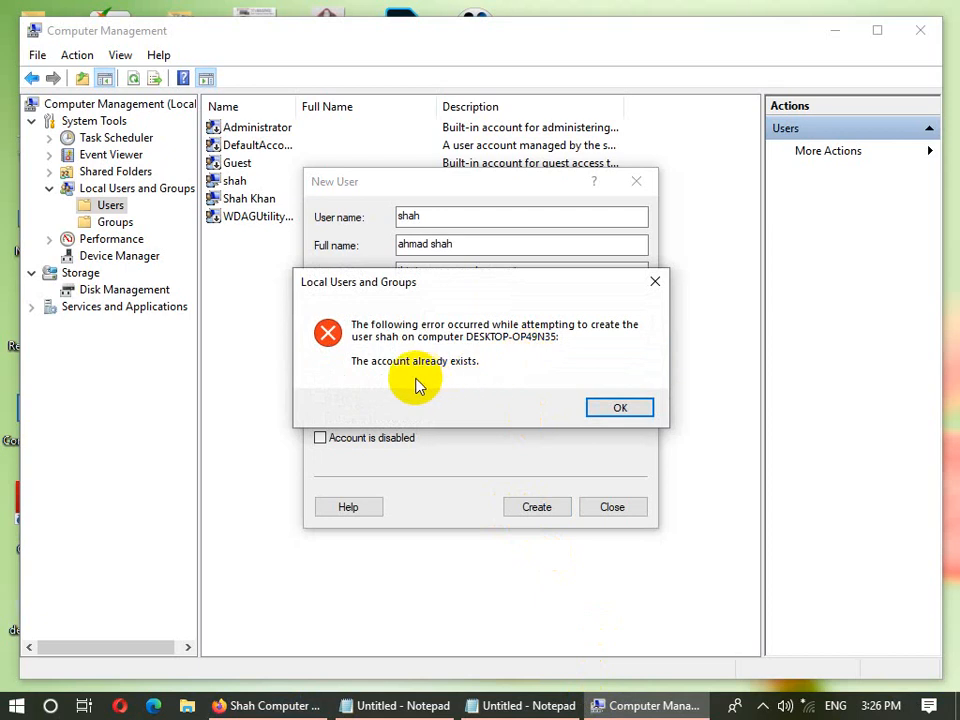
# - Dismiss the account-already-exists error, correct the user name, and create the new account
pyautogui.click(638, 412)
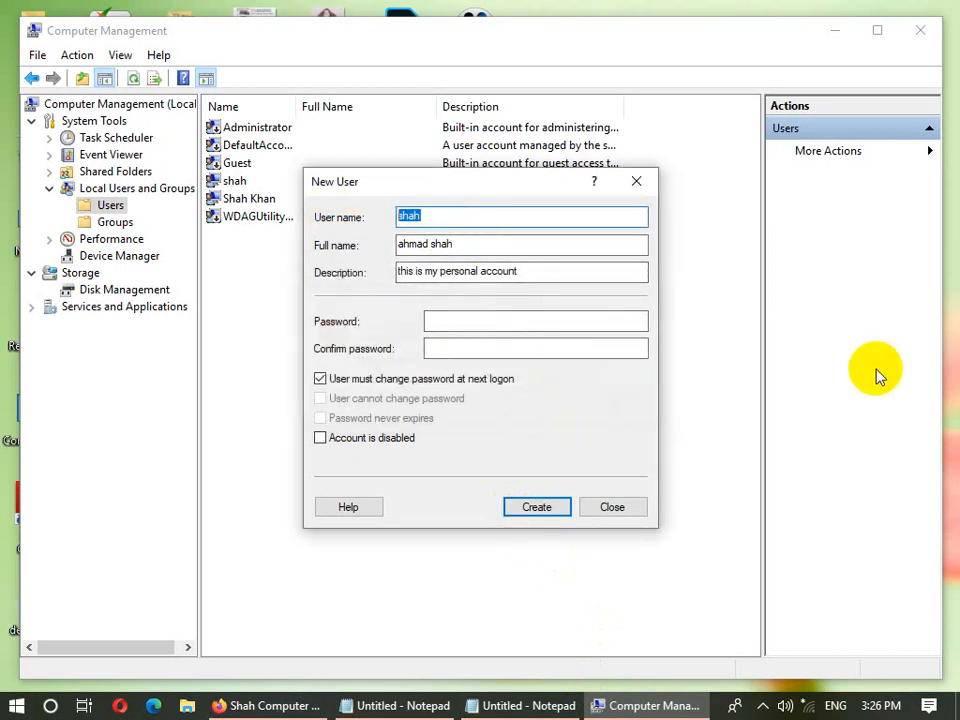
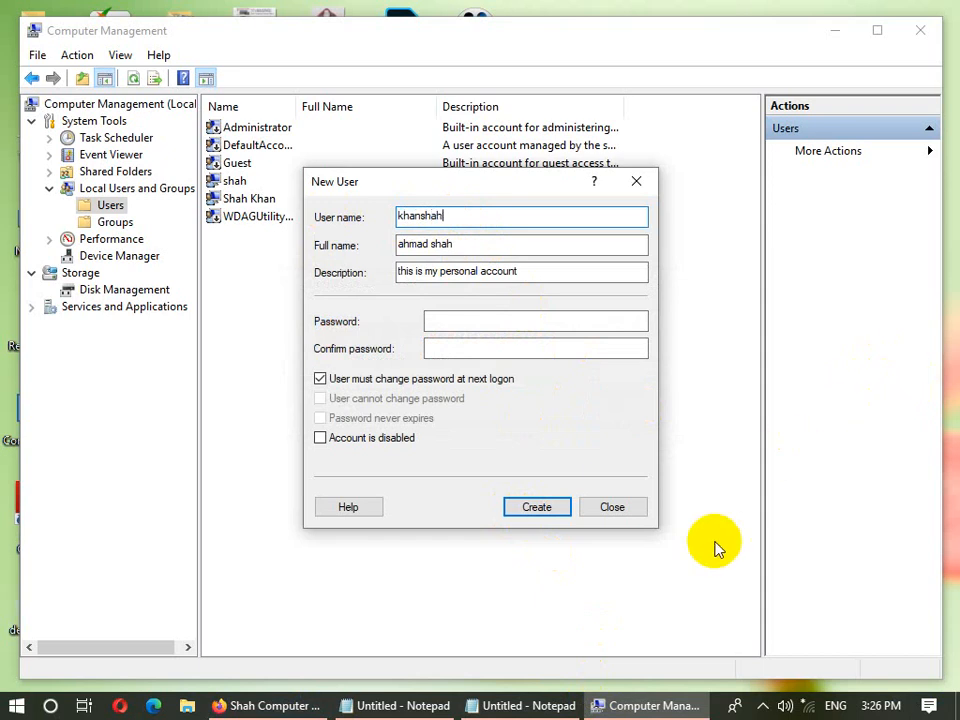
pyautogui.click(550, 507)
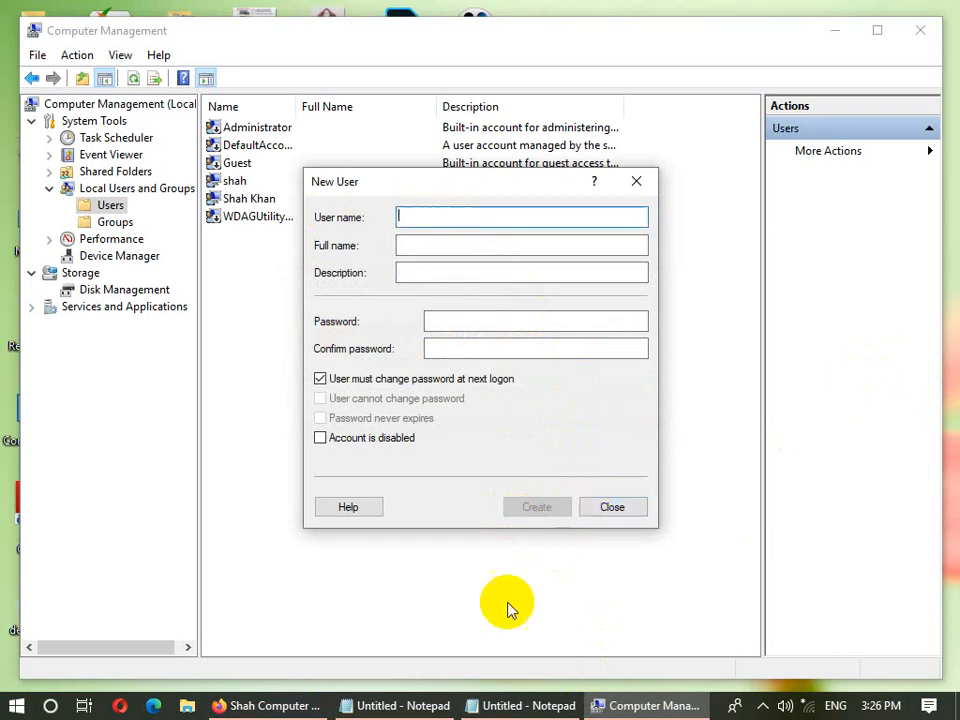
pyautogui.click(611, 507)
# - Check the newly created account's row alongside the other accounts in the Users list
pyautogui.click(285, 186)
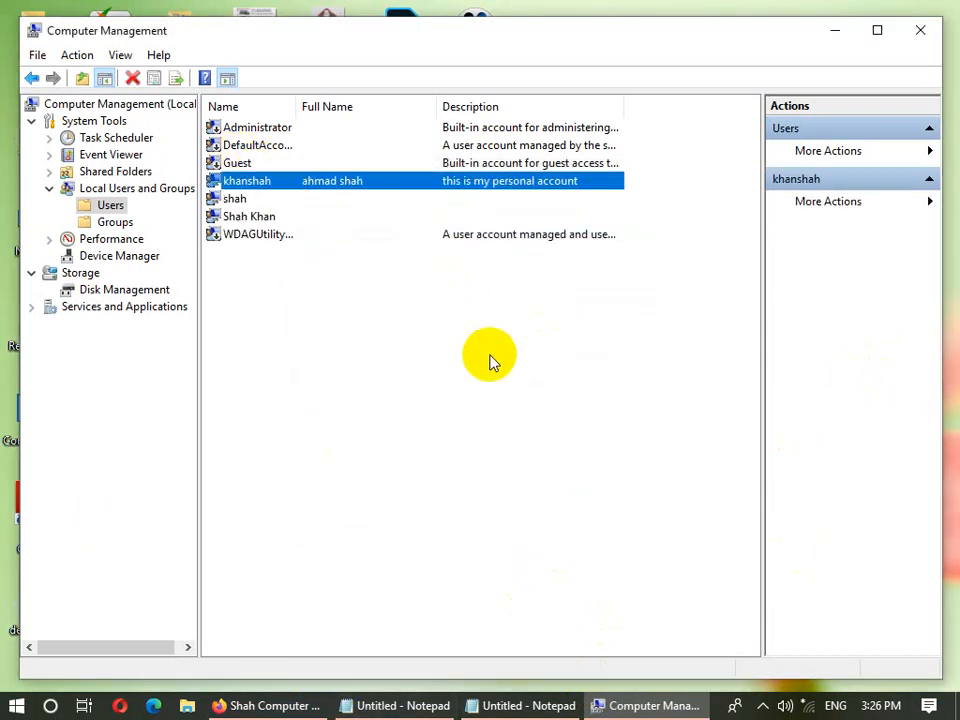
pyautogui.click(471, 203)
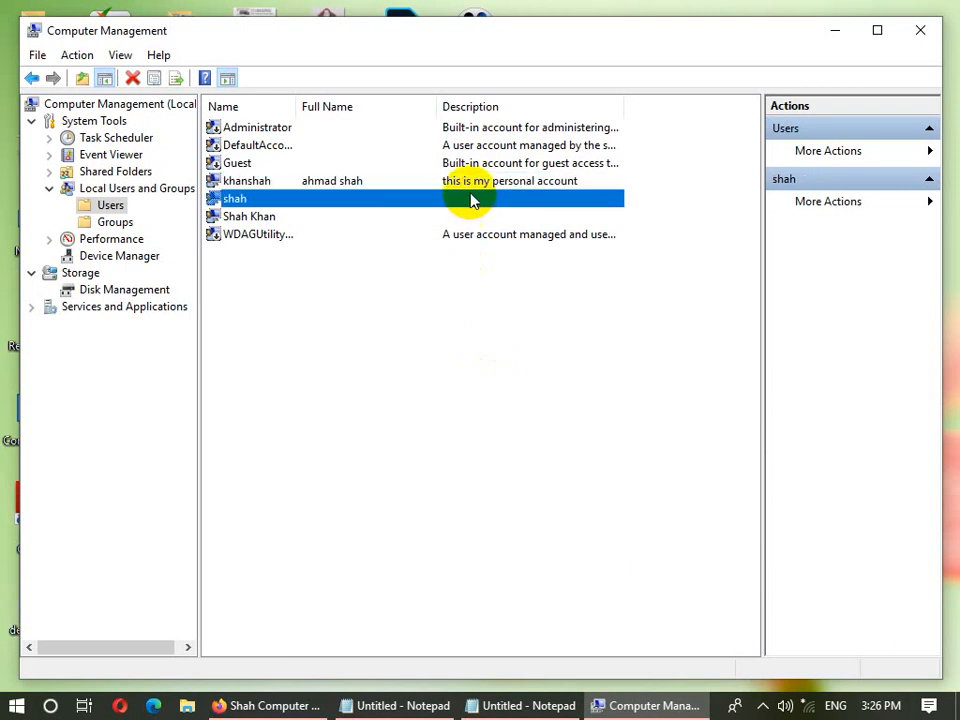
pyautogui.click(472, 184)
pyautogui.click(474, 200)
pyautogui.click(473, 218)
pyautogui.click(469, 185)
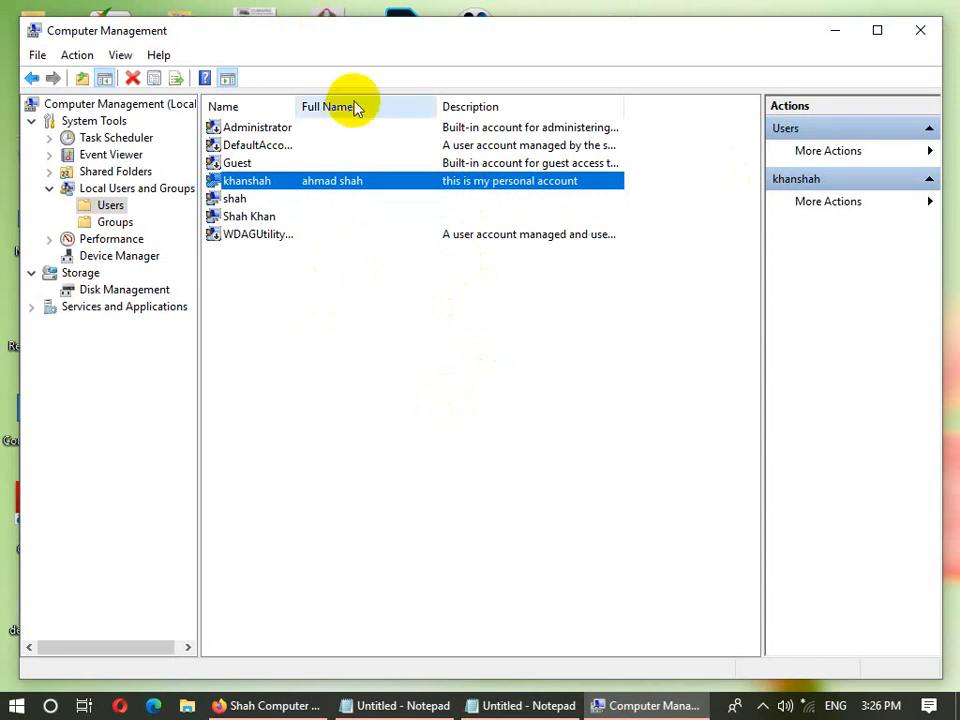
pyautogui.click(407, 366)
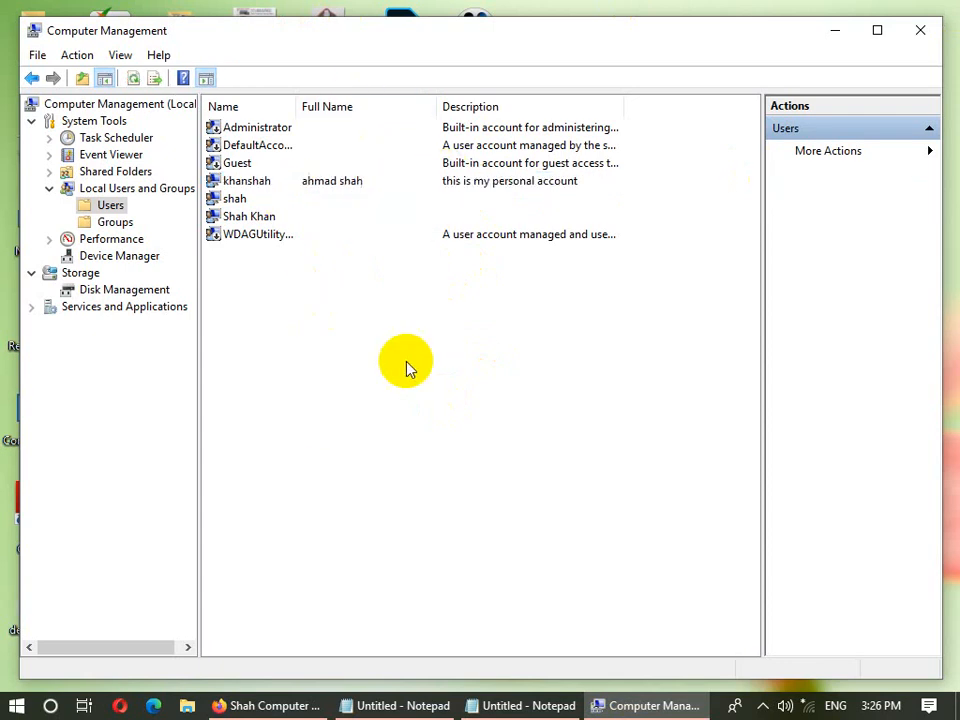
pyautogui.press('super')
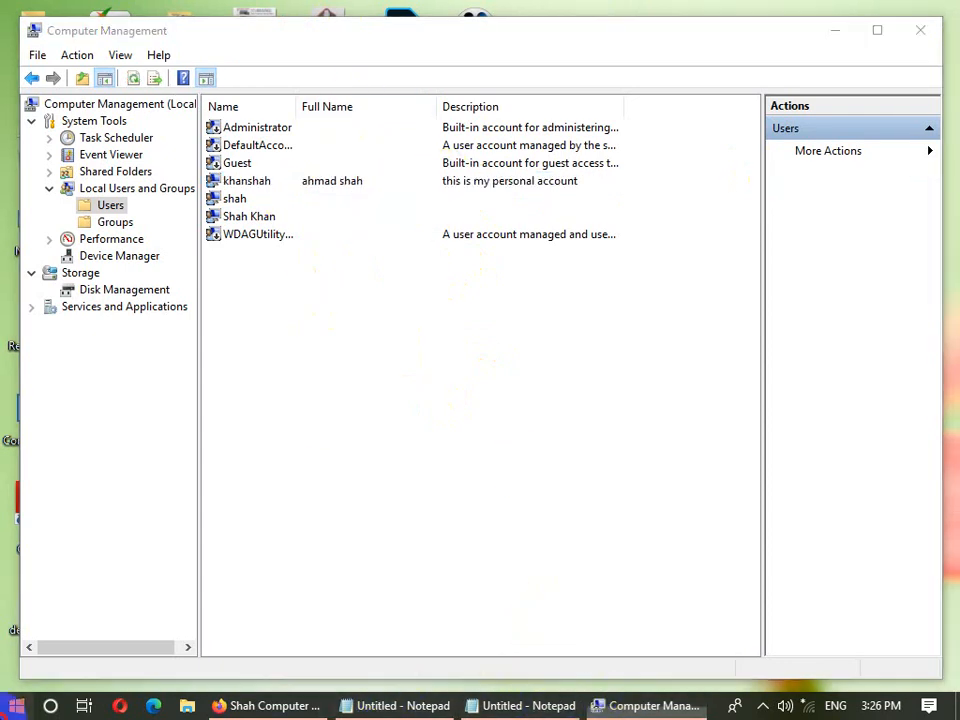
# - Open Control Panel's User Accounts page and browse the rename and Manage Accounts pages without changes
pyautogui.click(357, 300)
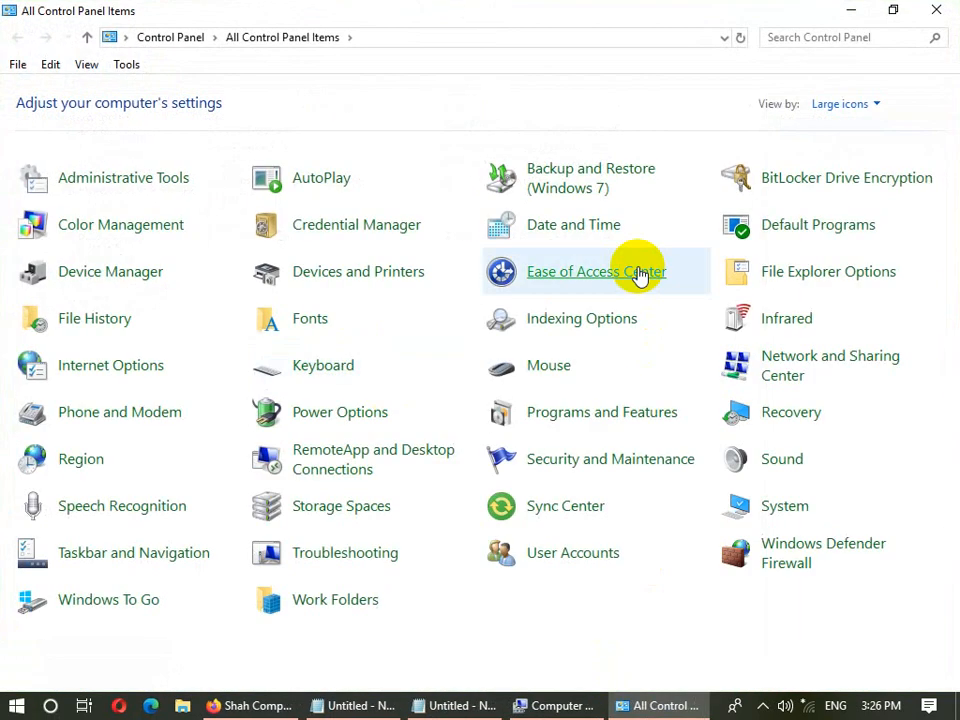
pyautogui.click(104, 600)
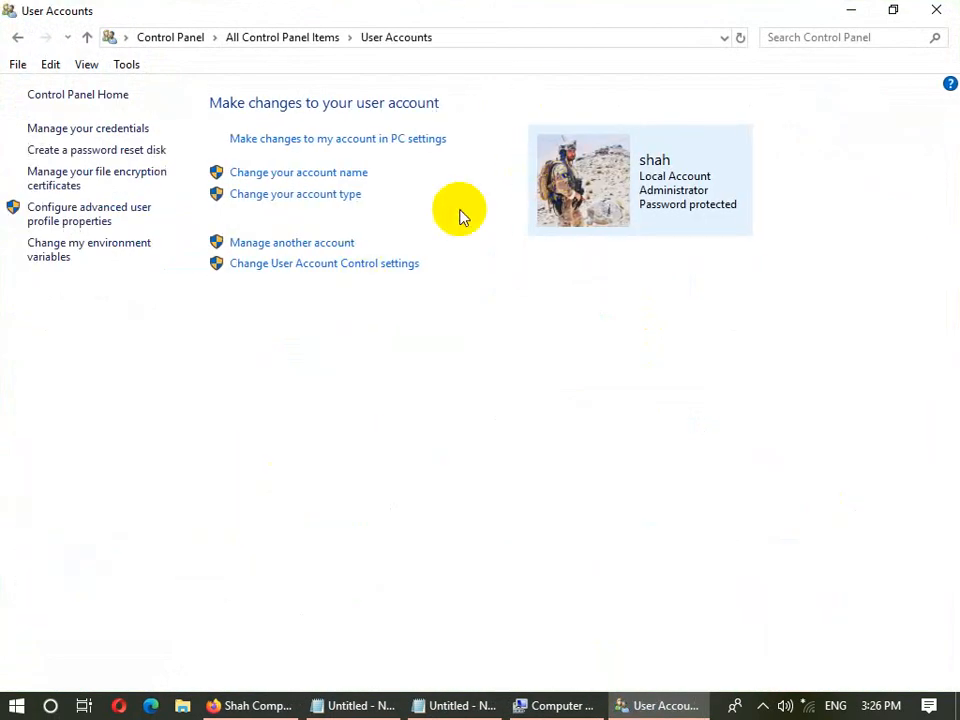
pyautogui.click(345, 174)
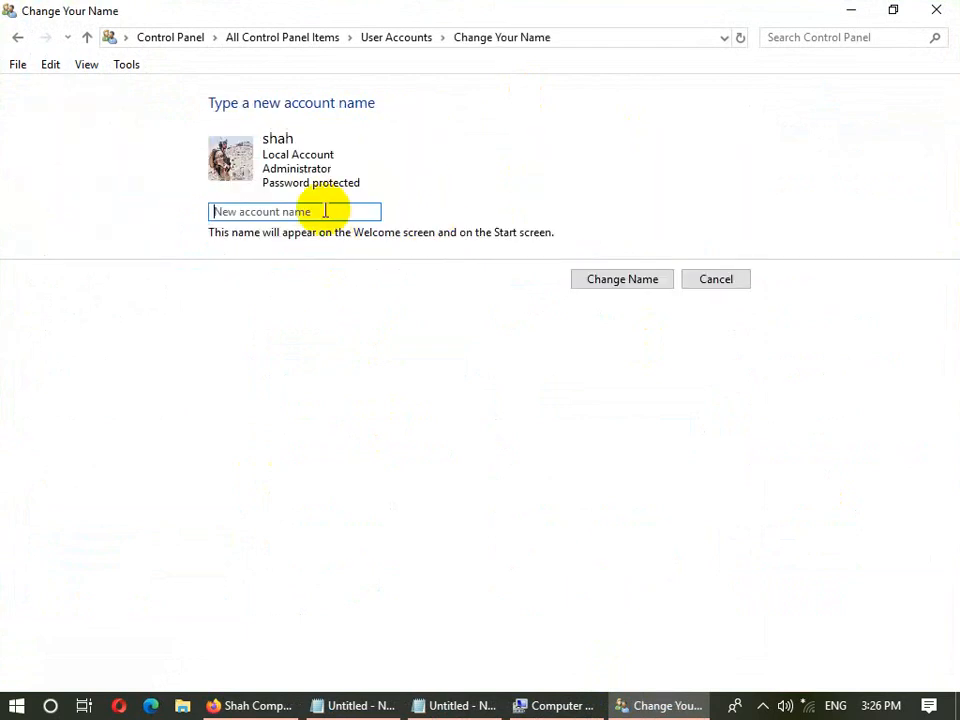
pyautogui.click(620, 280)
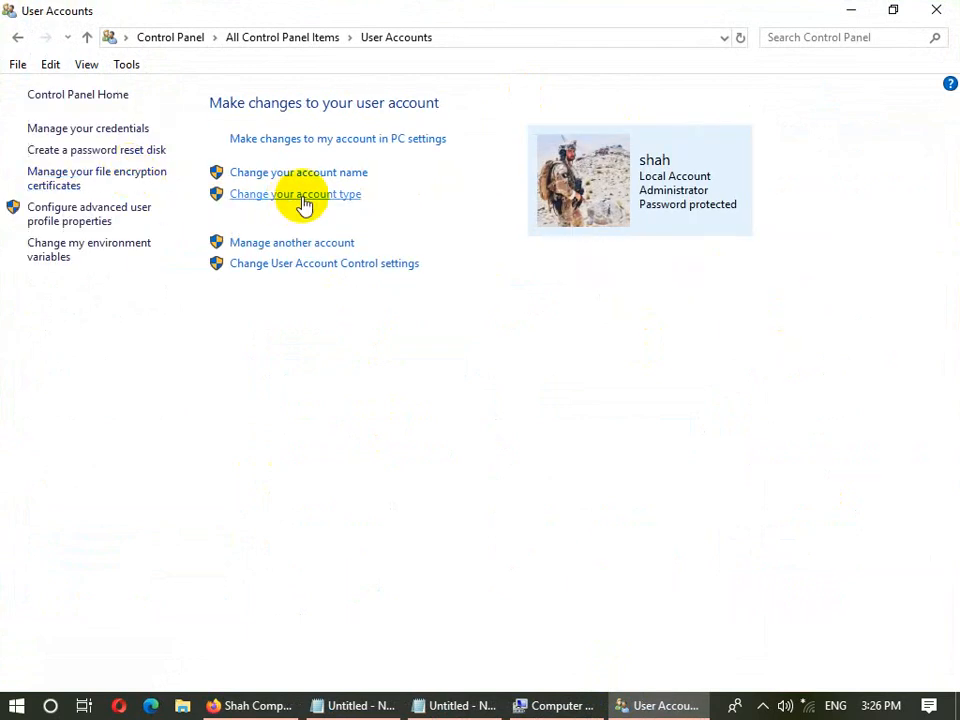
pyautogui.click(314, 245)
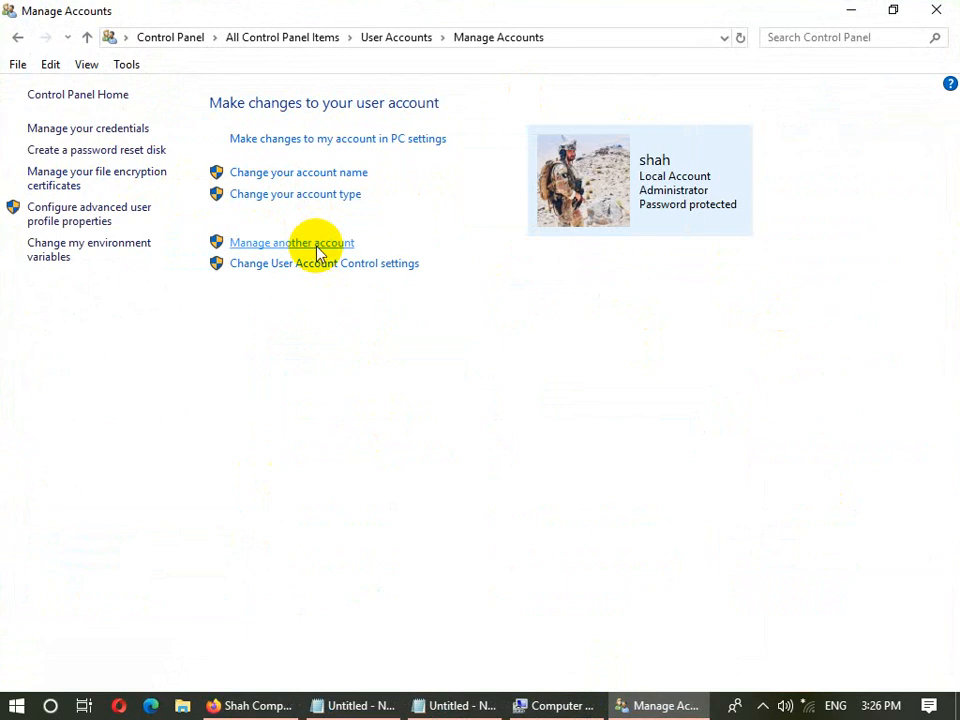
pyautogui.click(17, 38)
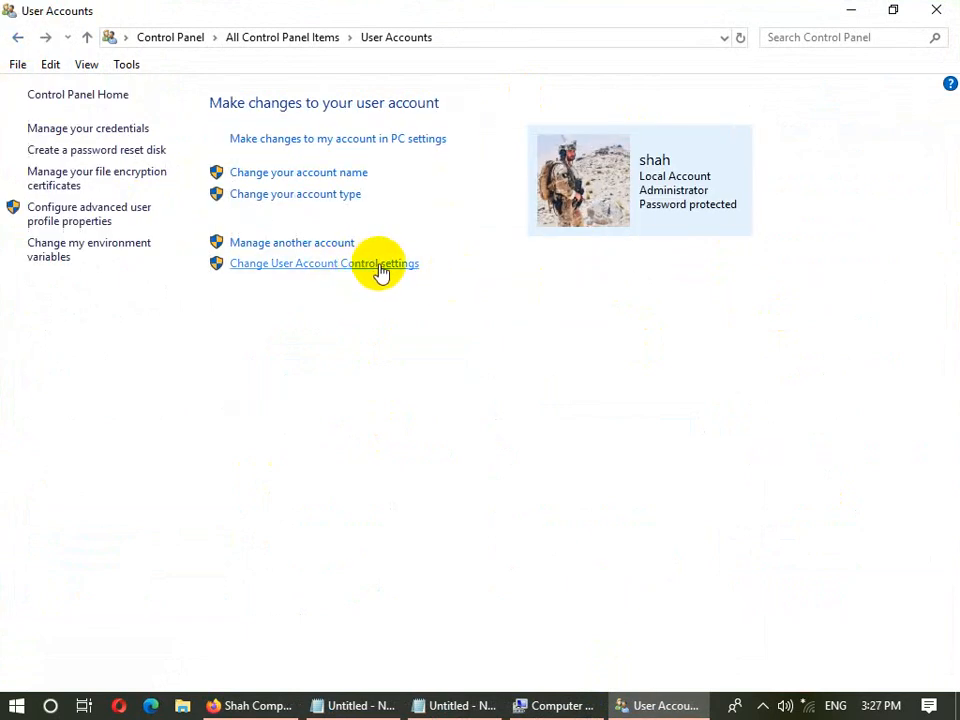
# - Raise the User Account Control slider to Always notify and confirm with OK
pyautogui.click(366, 268)
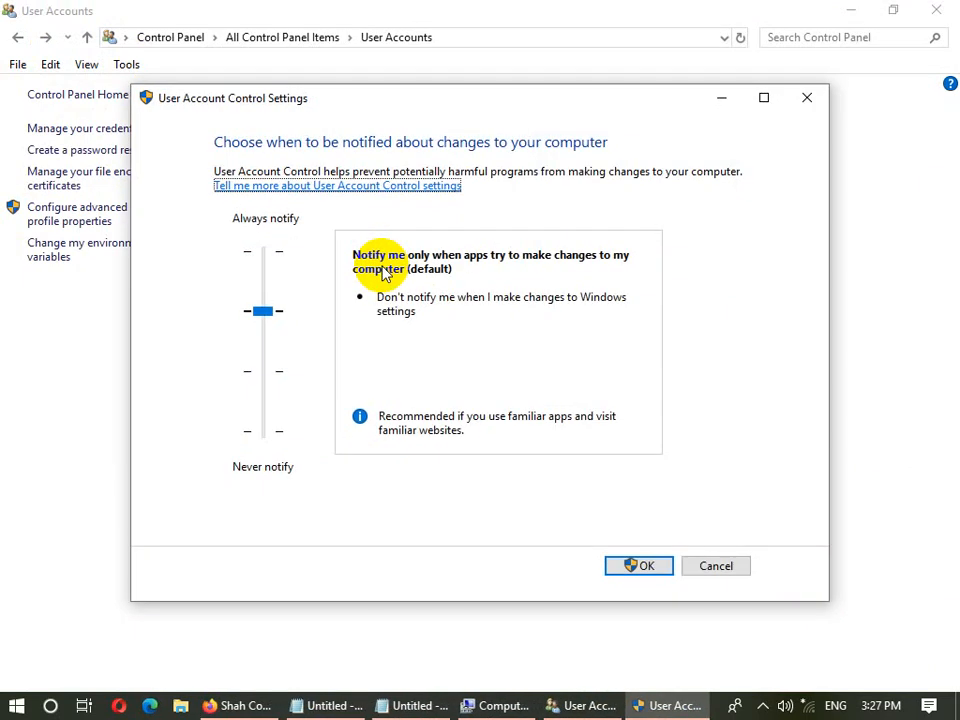
pyautogui.moveTo(264, 312); pyautogui.dragTo(263, 251)
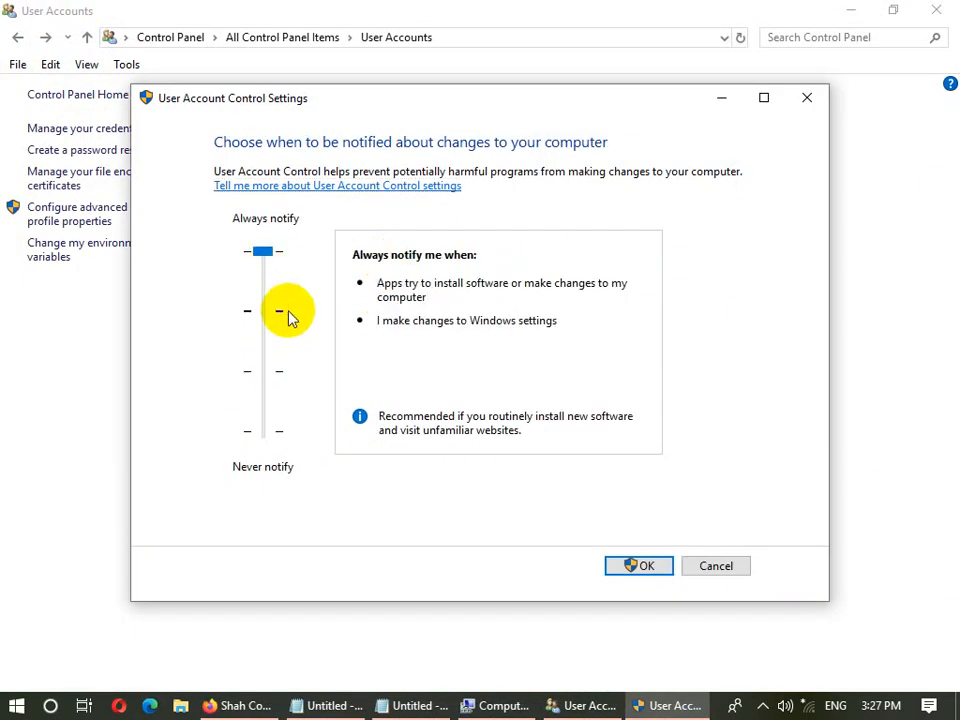
pyautogui.click(628, 567)
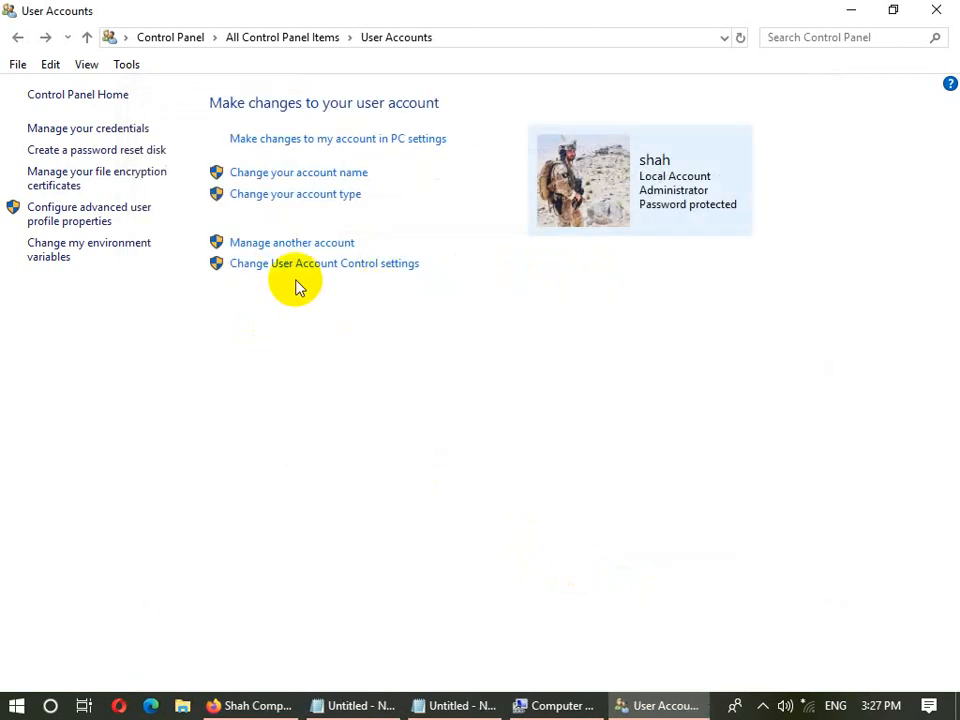
# - Launch Setup.exe from _Tools > Media & Converter Tools > Video Watermark Pro 5.1, then return to User Accounts
pyautogui.click(848, 8)
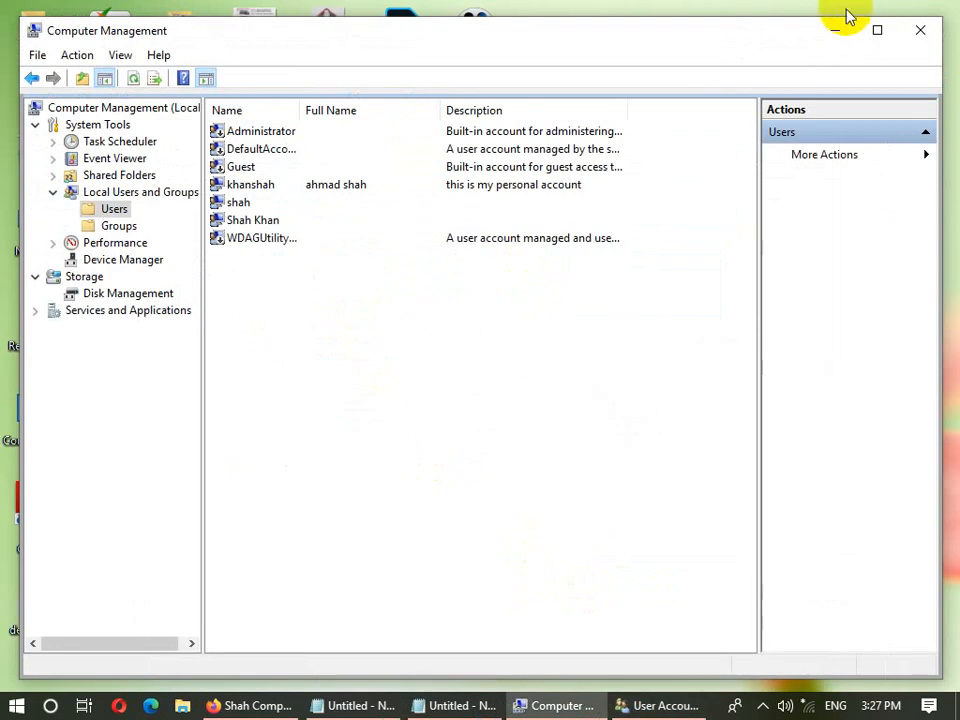
pyautogui.click(836, 28)
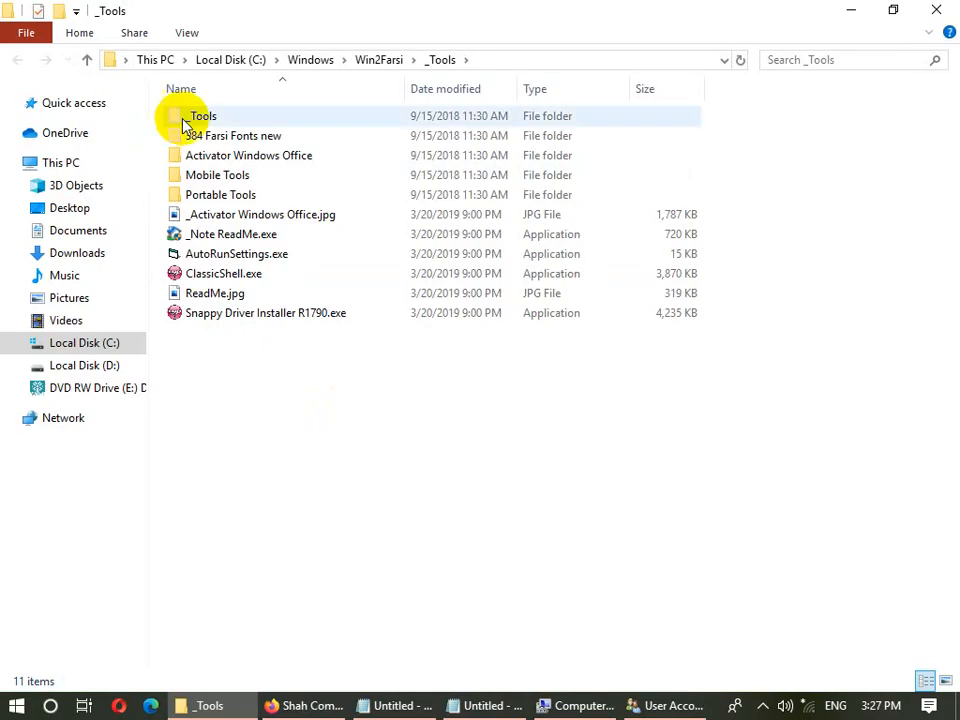
pyautogui.doubleClick(192, 117)
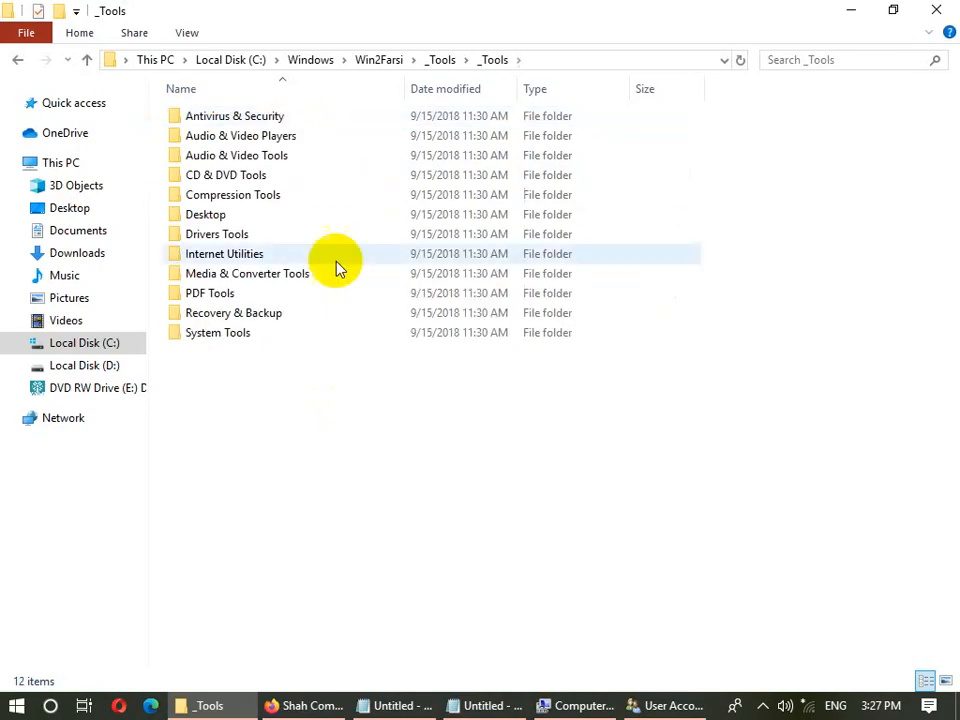
pyautogui.click(262, 280)
pyautogui.doubleClick(262, 280)
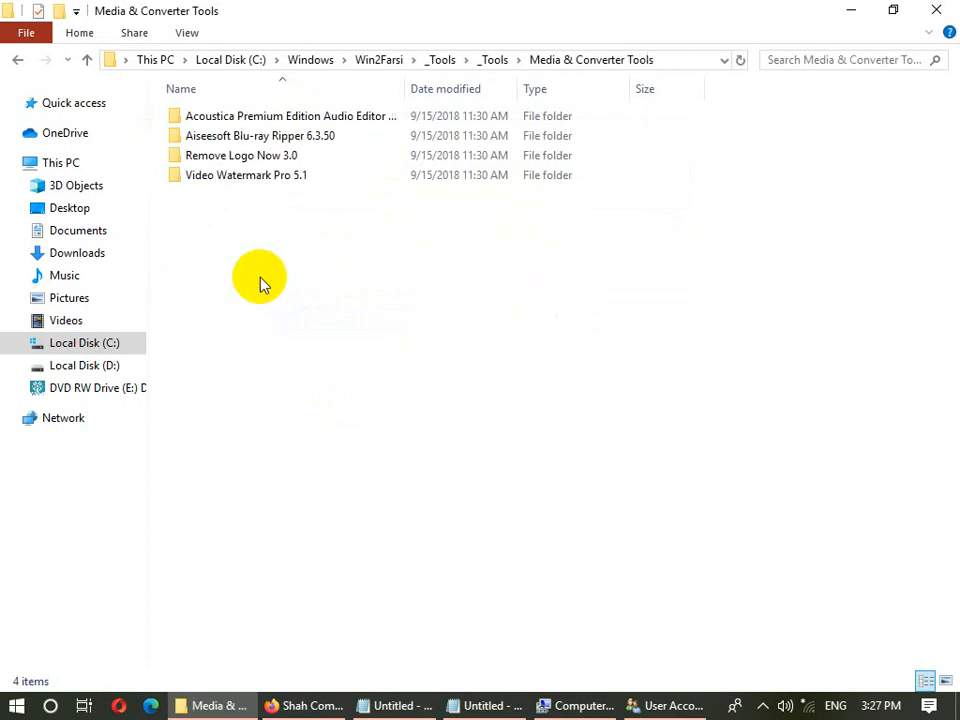
pyautogui.doubleClick(240, 178)
pyautogui.doubleClick(229, 118)
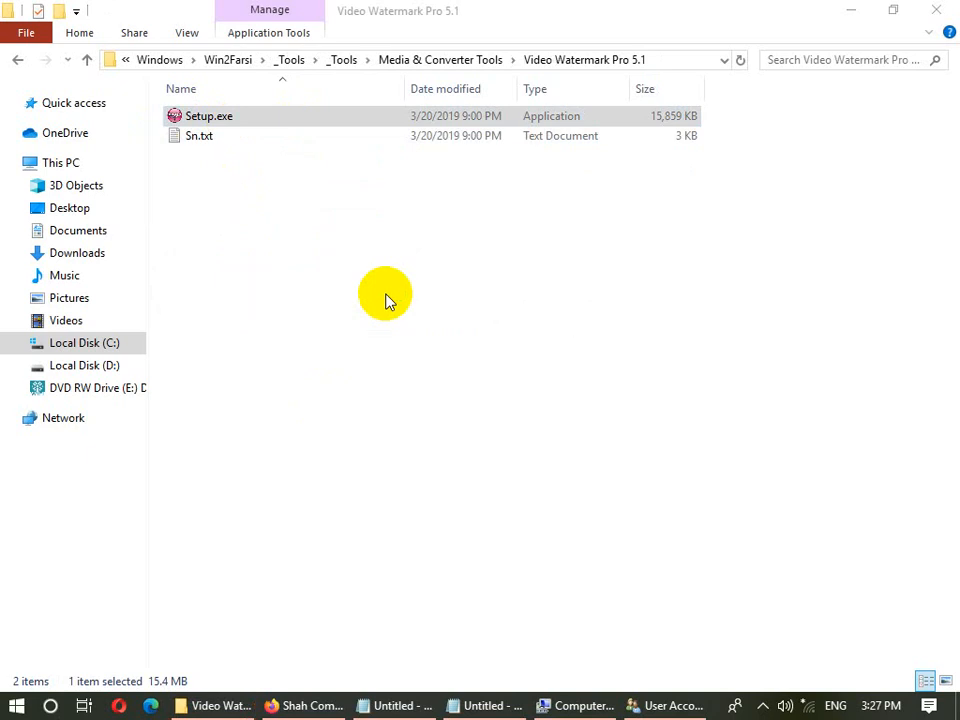
pyautogui.click(632, 705)
pyautogui.click(312, 266)
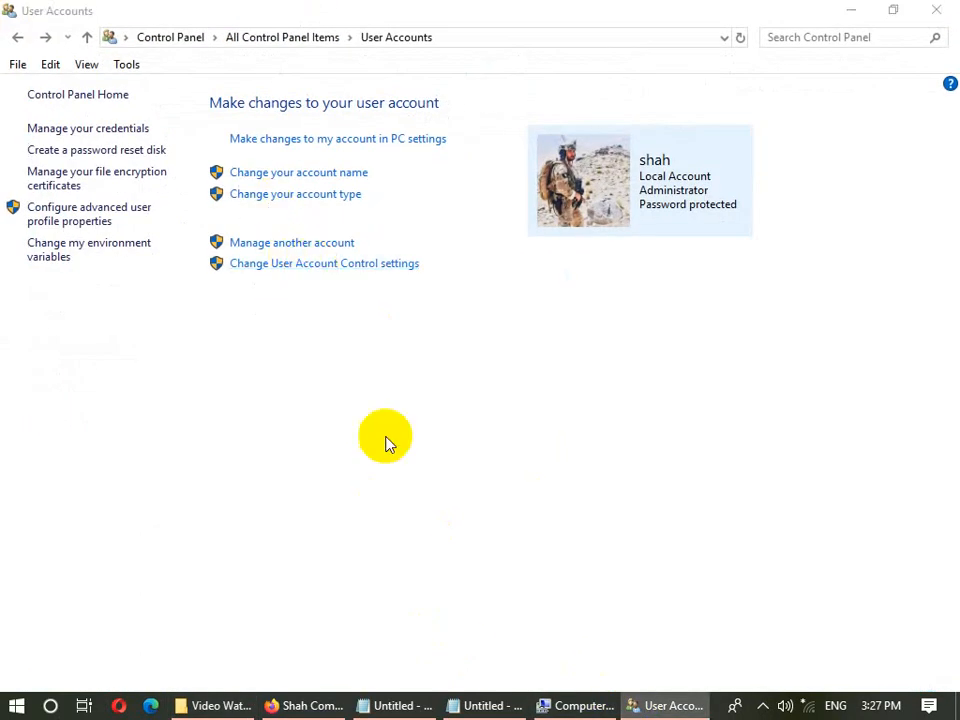
# - Lower User Account Control to Never notify, then run the Video Watermark Pro 5.1 installer and cancel it
pyautogui.moveTo(278, 259); pyautogui.dragTo(279, 441)
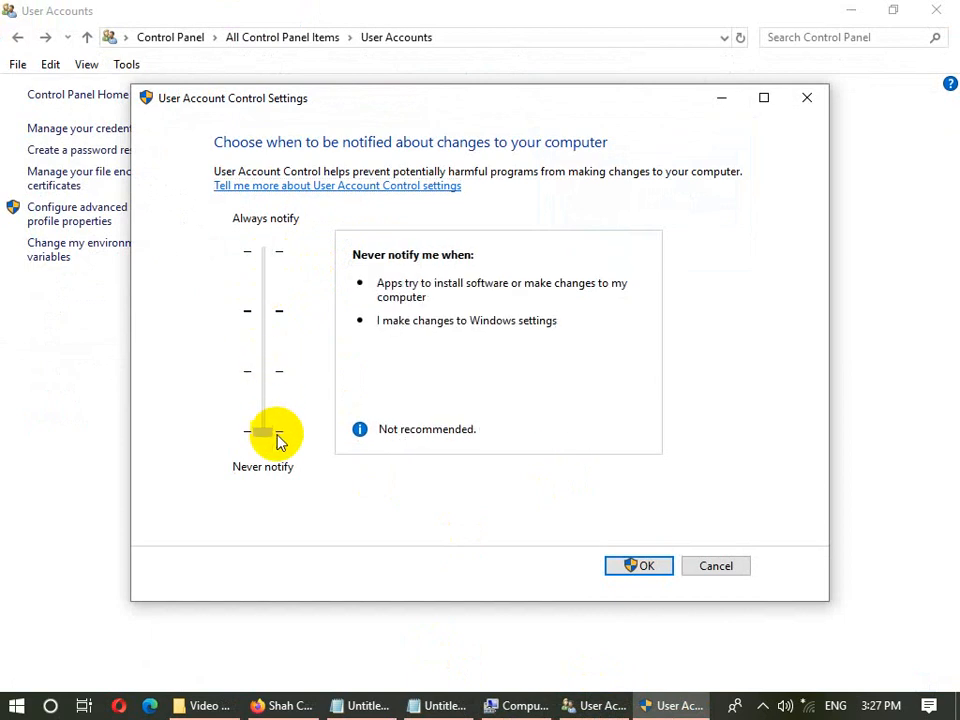
pyautogui.click(630, 566)
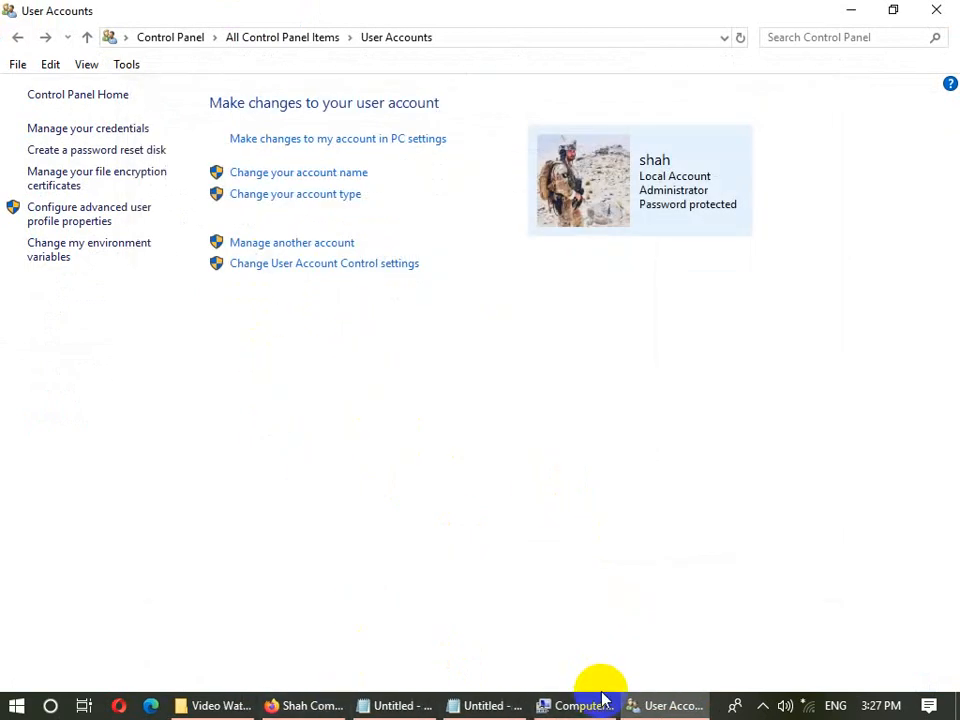
pyautogui.click(626, 700)
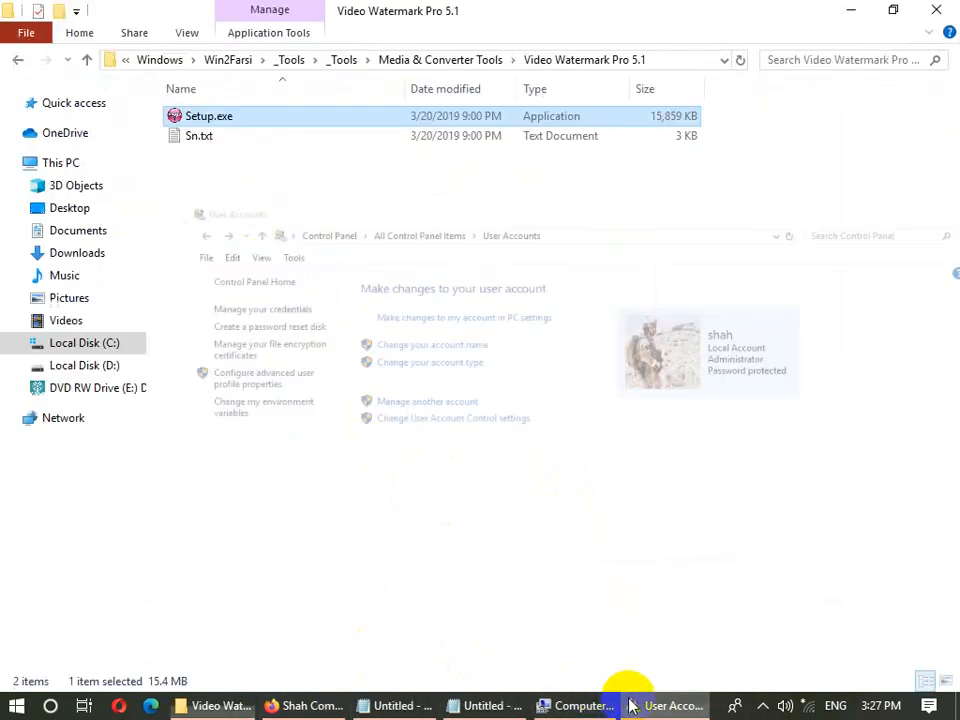
pyautogui.doubleClick(247, 110)
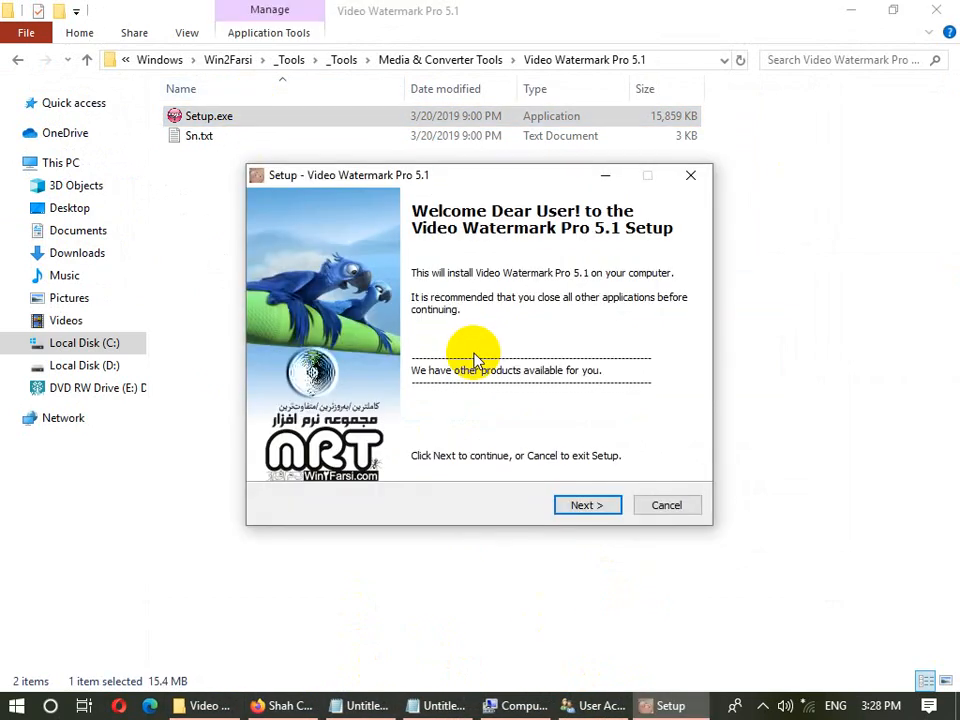
pyautogui.click(674, 510)
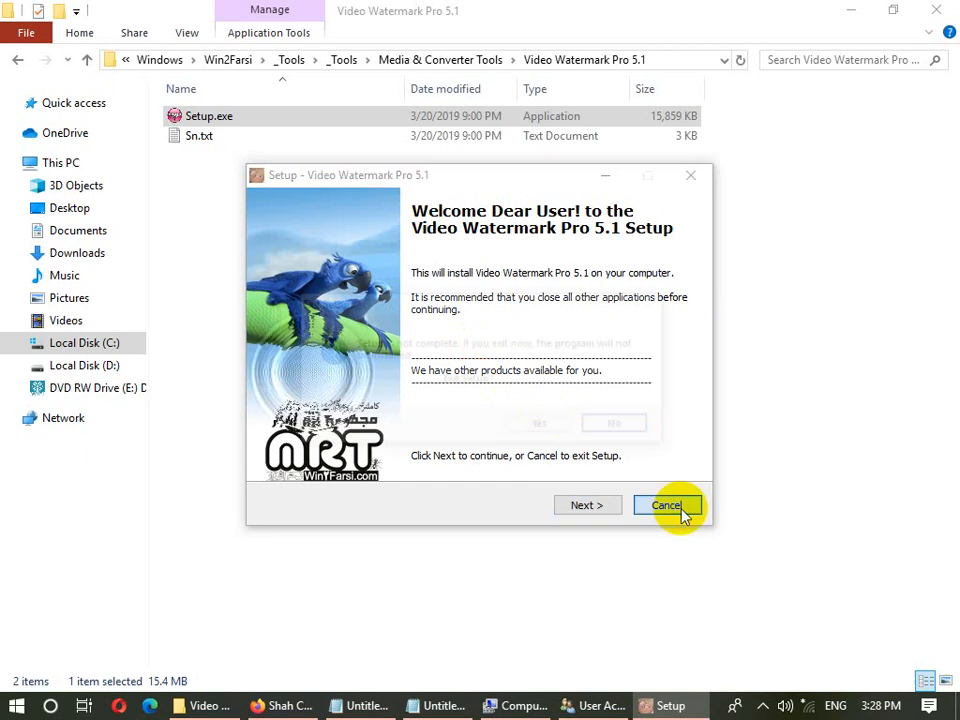
# - Reopen the User Account Control settings to verify Never notify, then close them unchanged
pyautogui.click(848, 8)
pyautogui.click(645, 704)
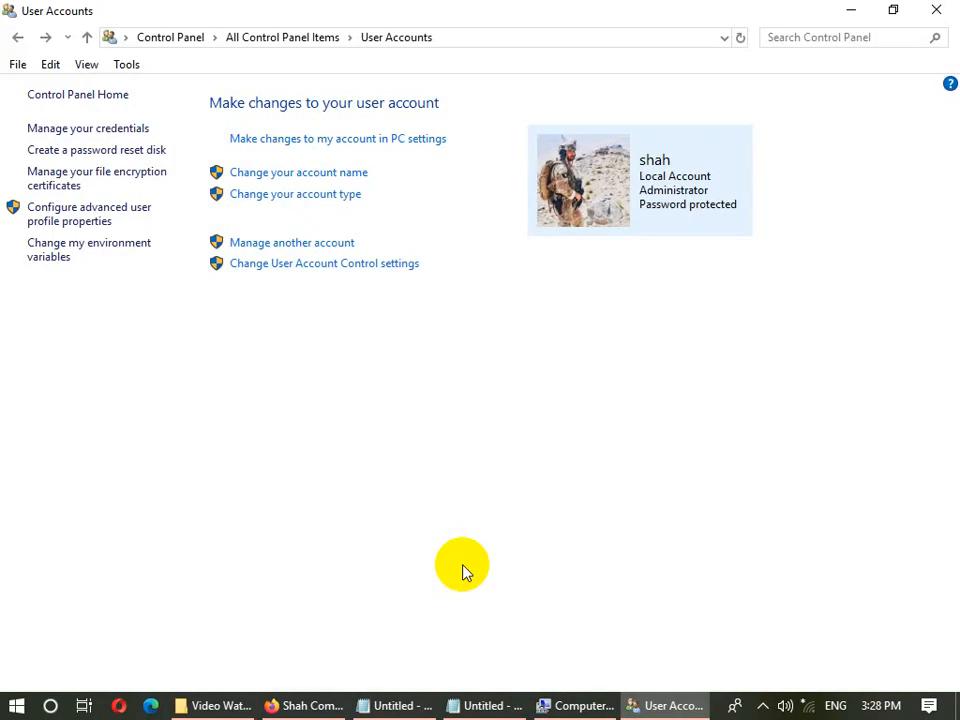
pyautogui.click(304, 267)
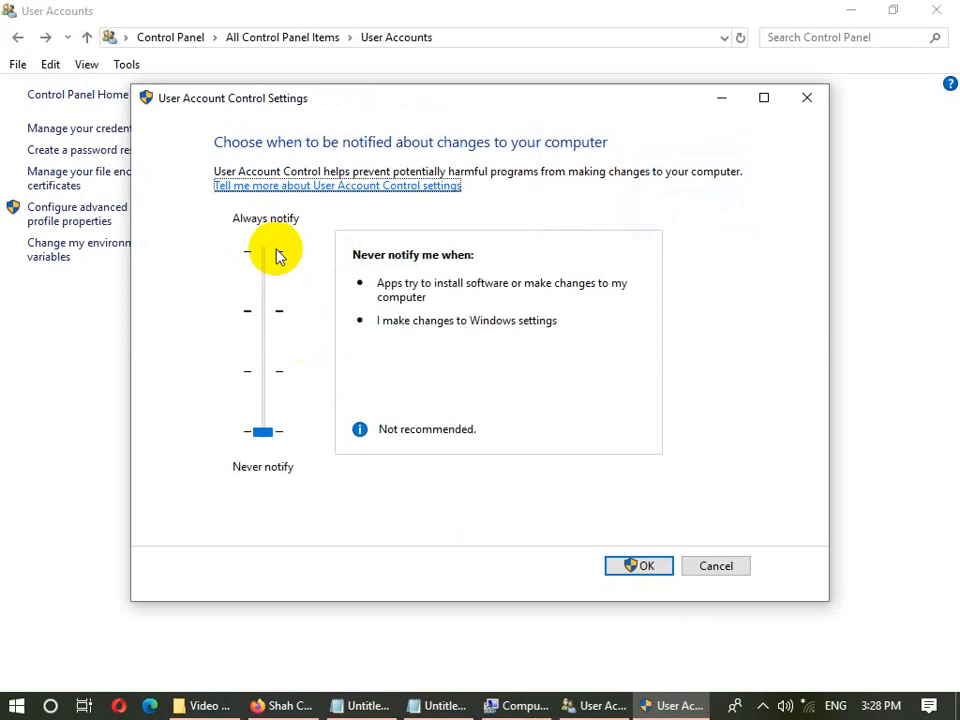
pyautogui.click(724, 569)
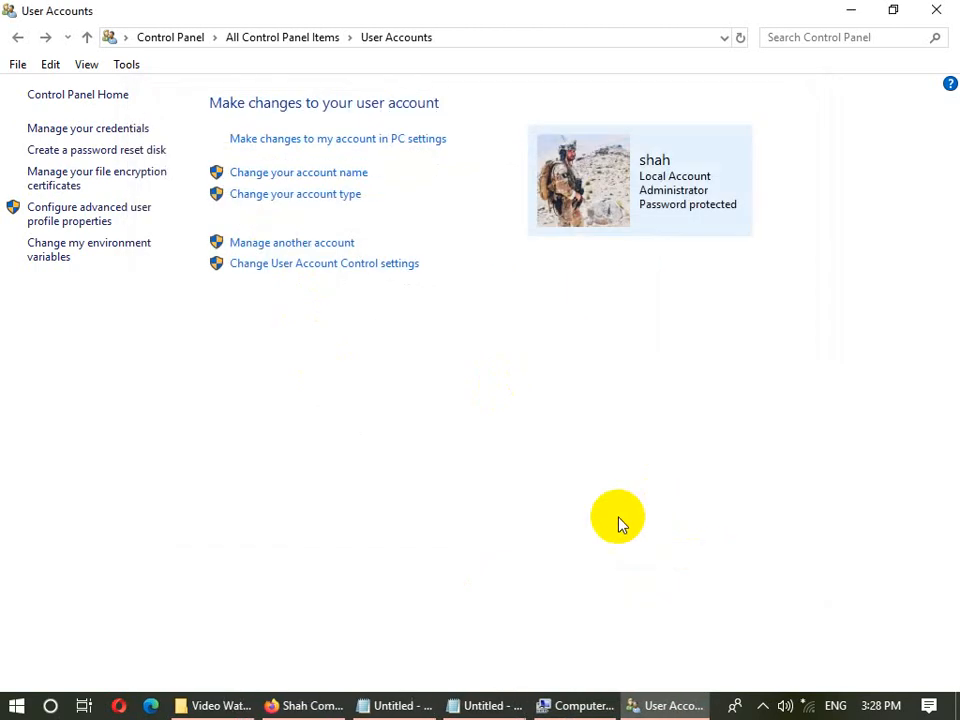
pyautogui.click(311, 243)
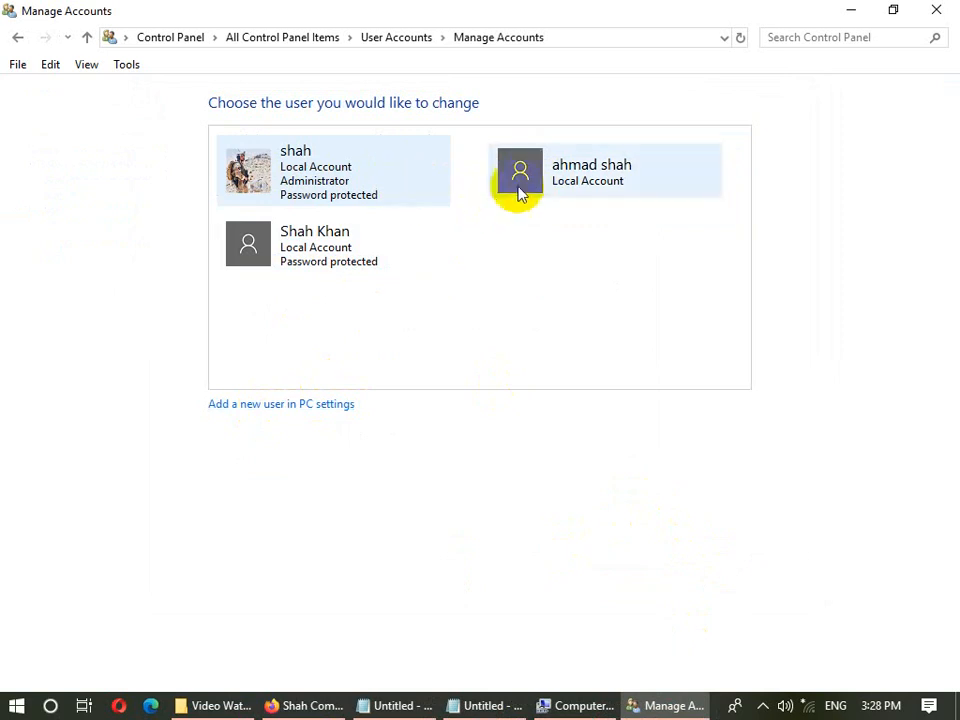
pyautogui.click(366, 167)
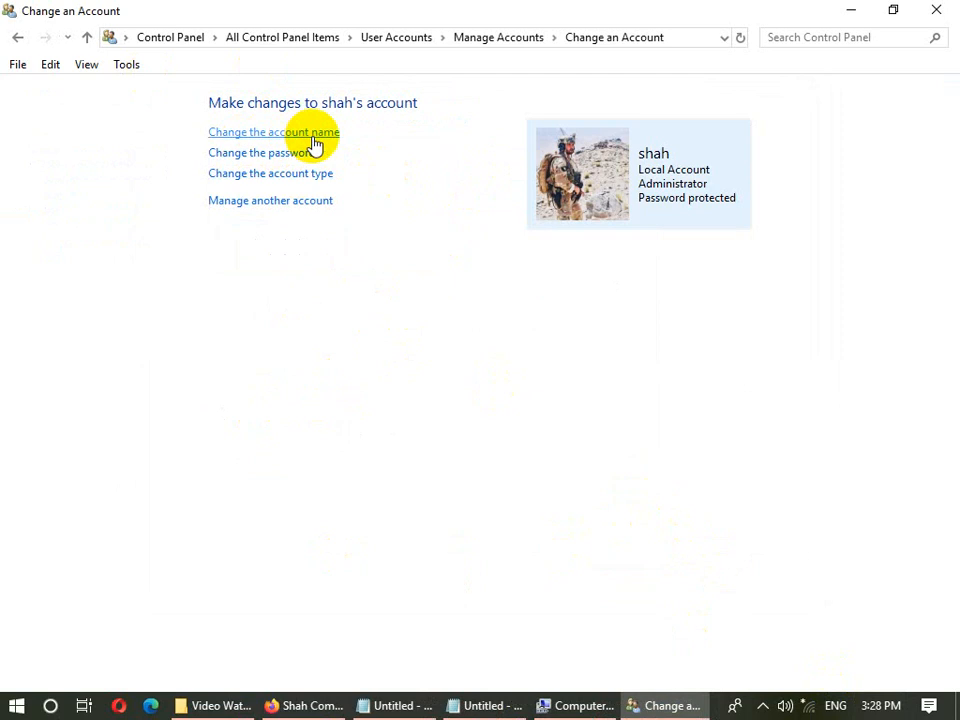
pyautogui.click(264, 153)
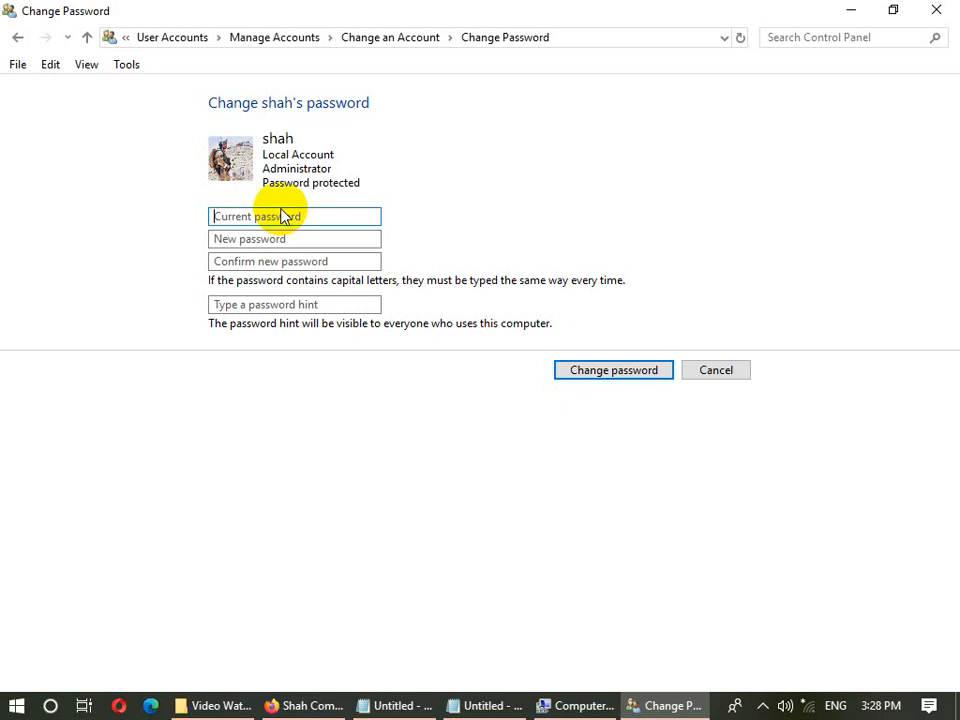
pyautogui.press('Tab')
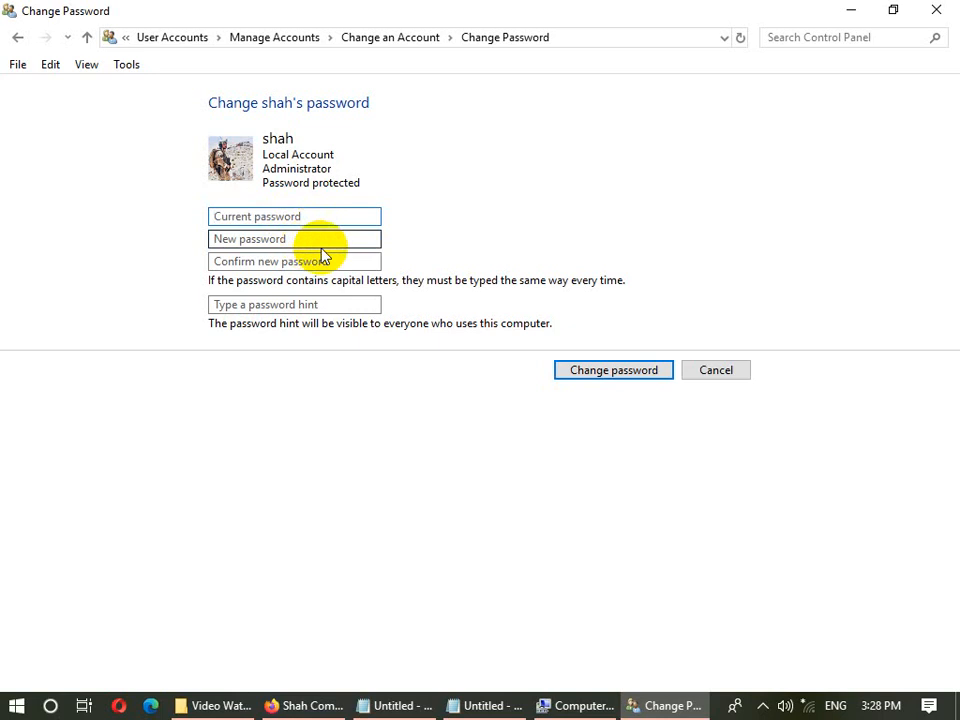
pyautogui.click(688, 376)
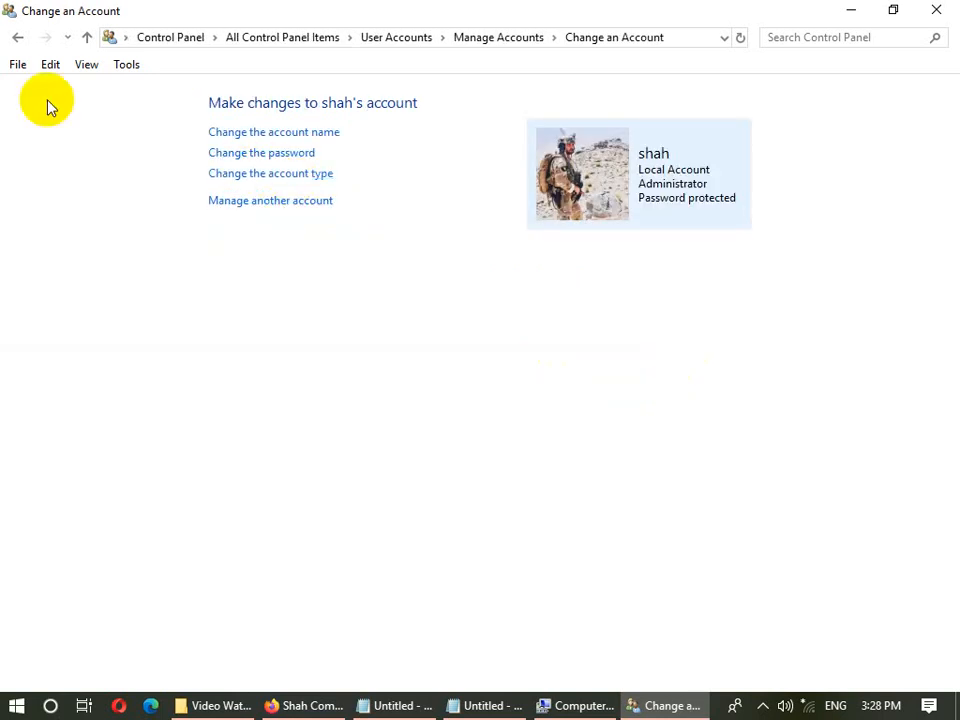
pyautogui.click(17, 37)
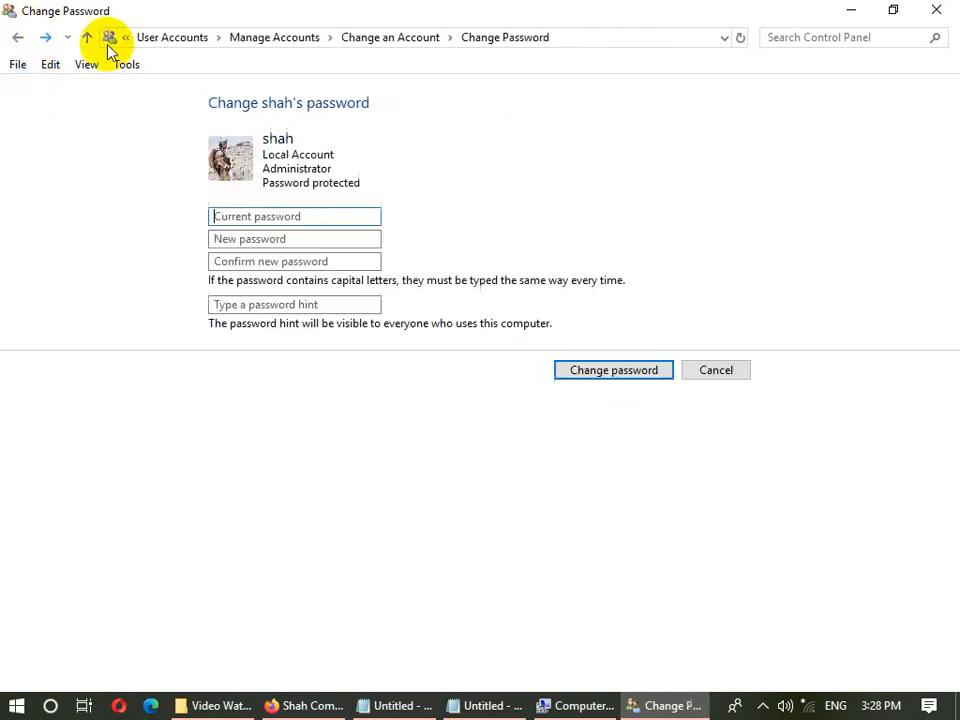
pyautogui.click(17, 40)
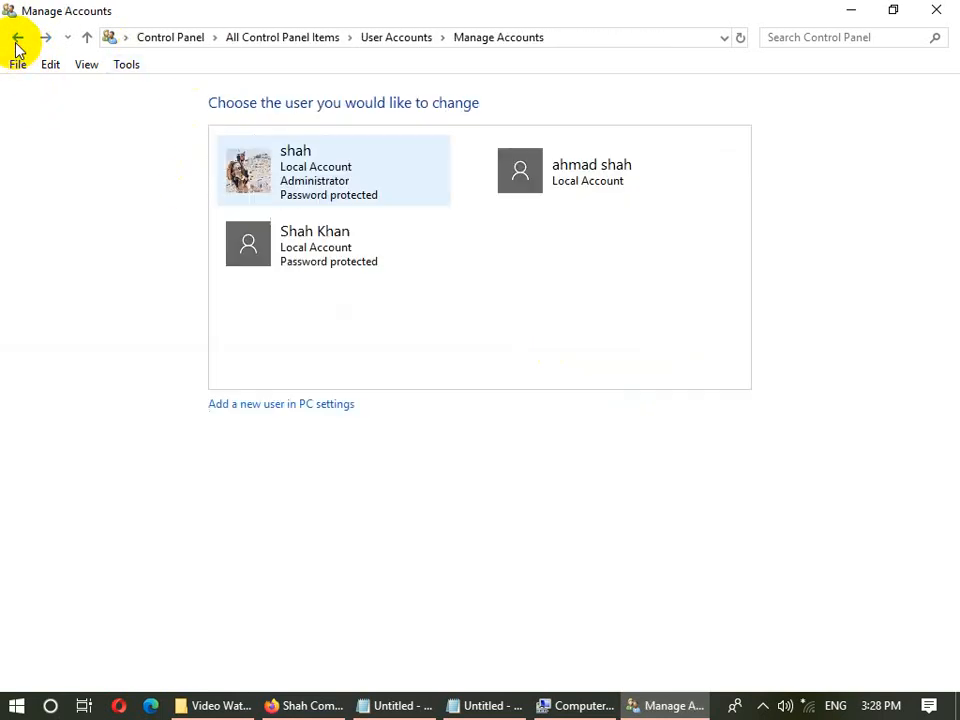
# - Browse the local accounts' pages and the Create a password form without making changes
pyautogui.click(497, 193)
pyautogui.click(285, 153)
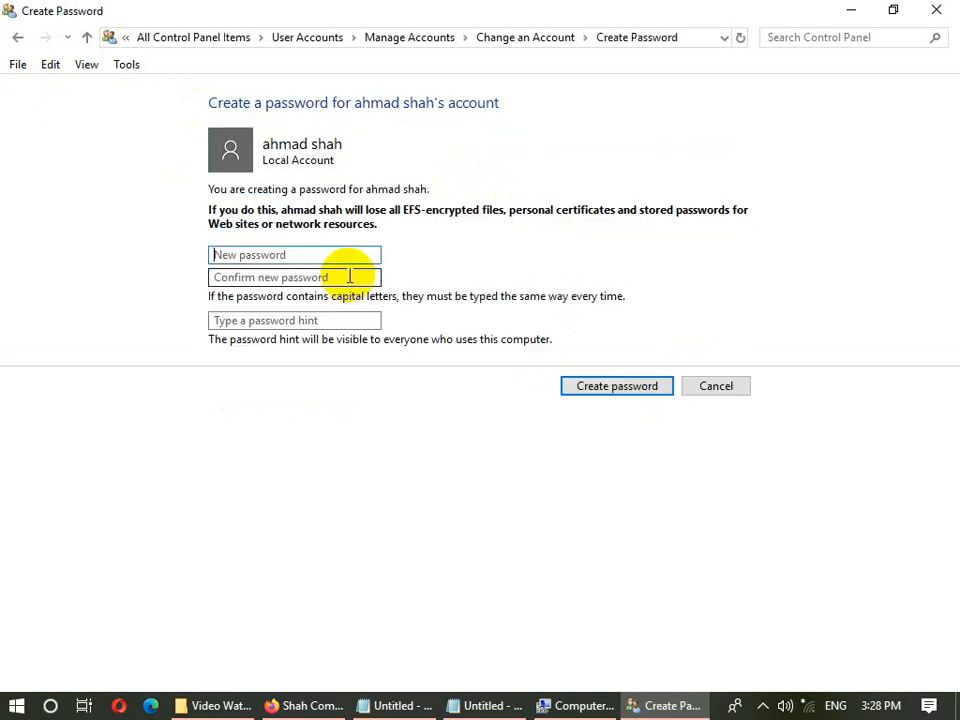
pyautogui.click(692, 385)
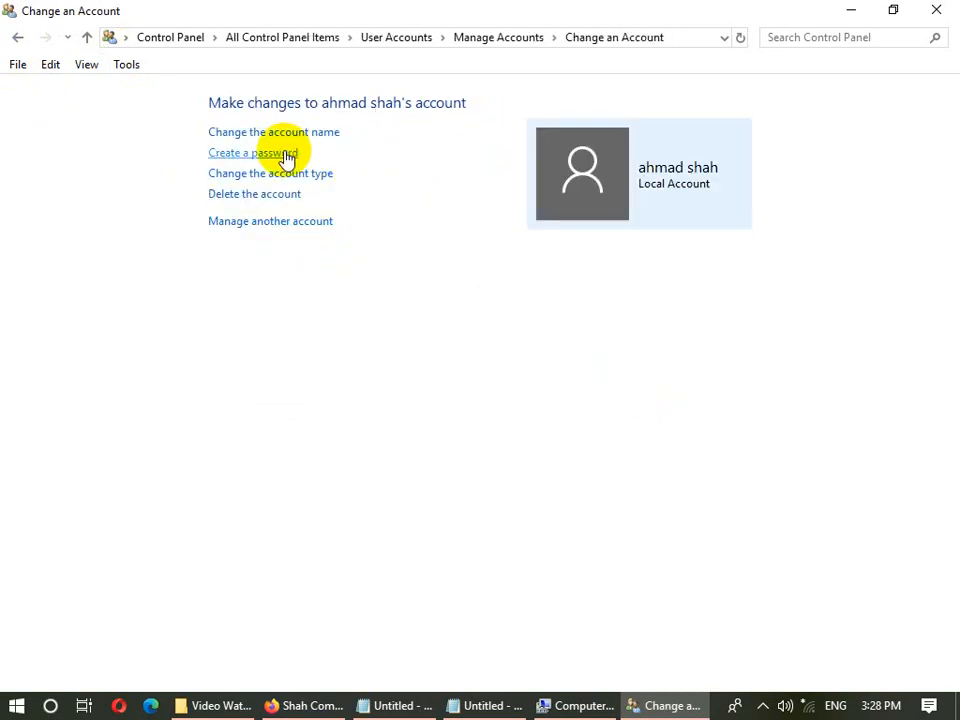
pyautogui.click(17, 38)
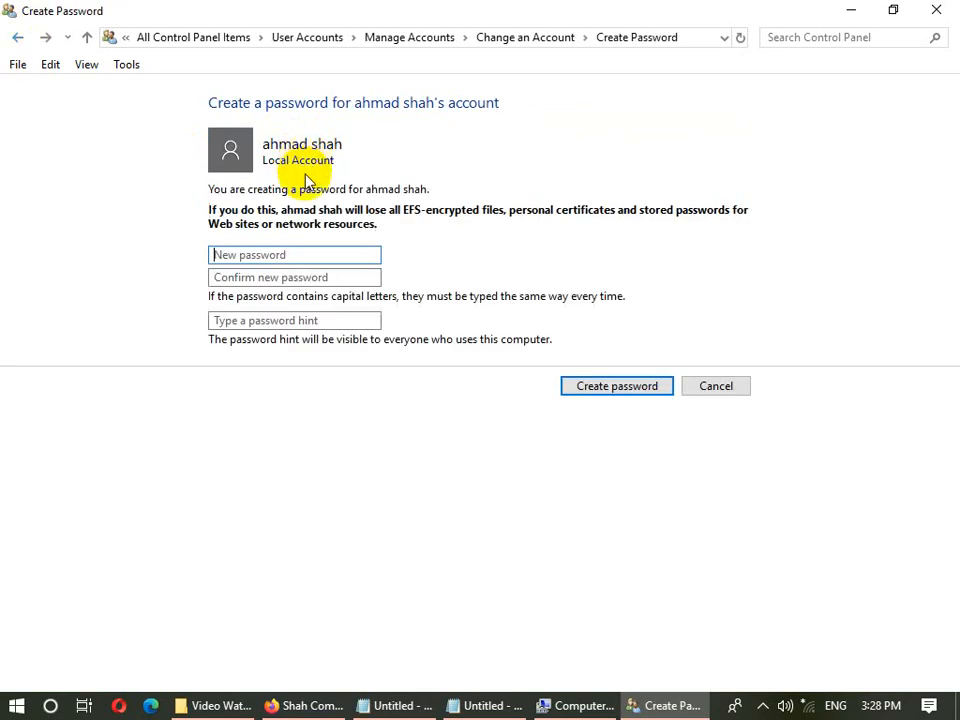
pyautogui.click(17, 38)
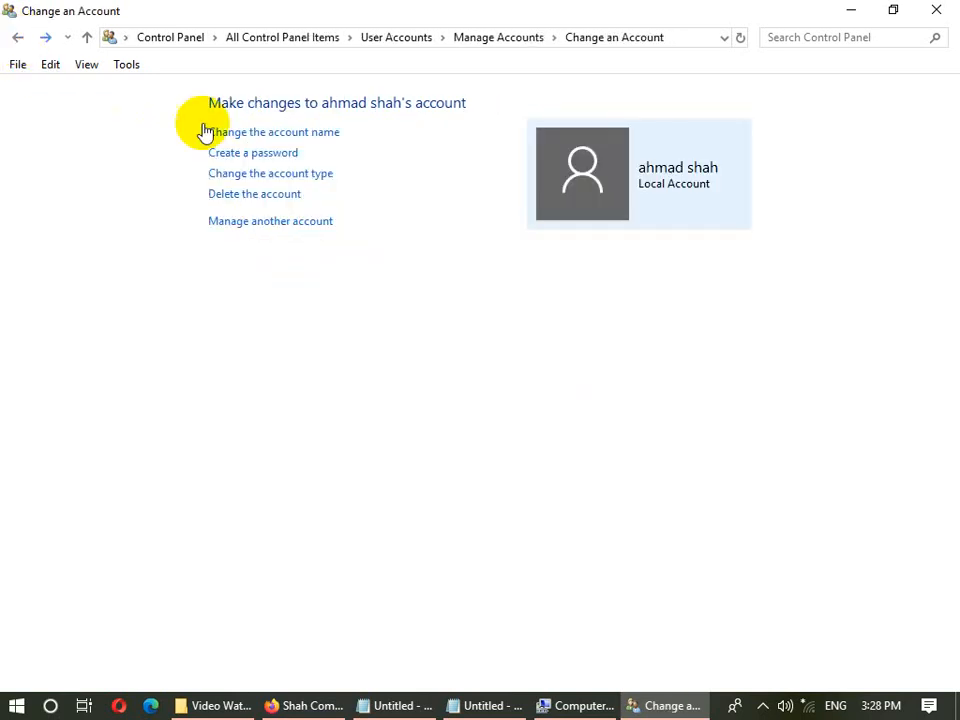
pyautogui.click(465, 40)
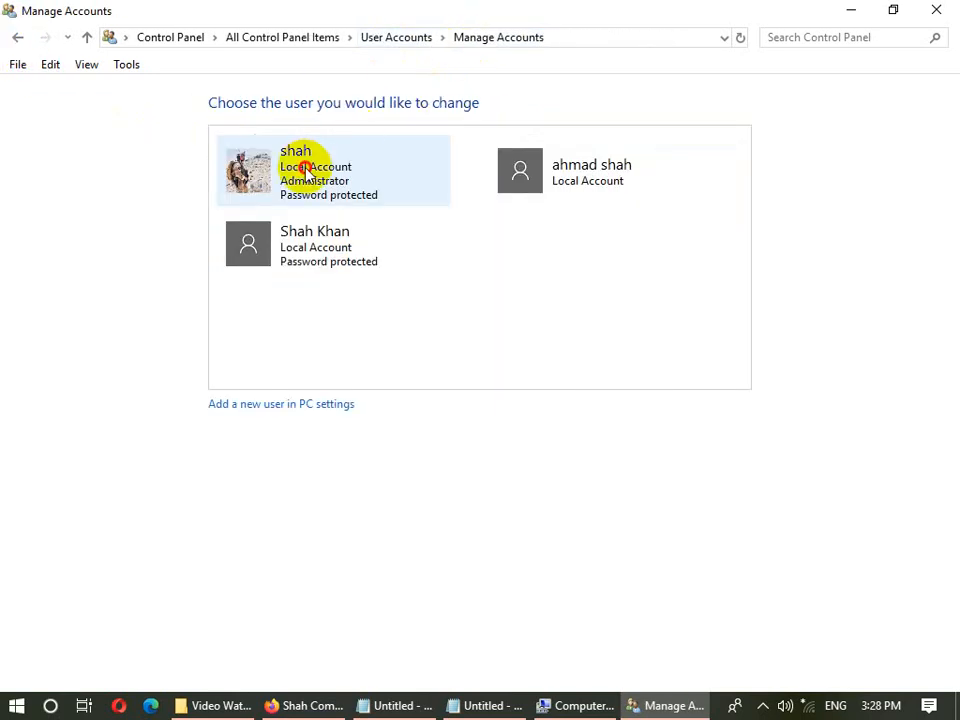
pyautogui.click(275, 183)
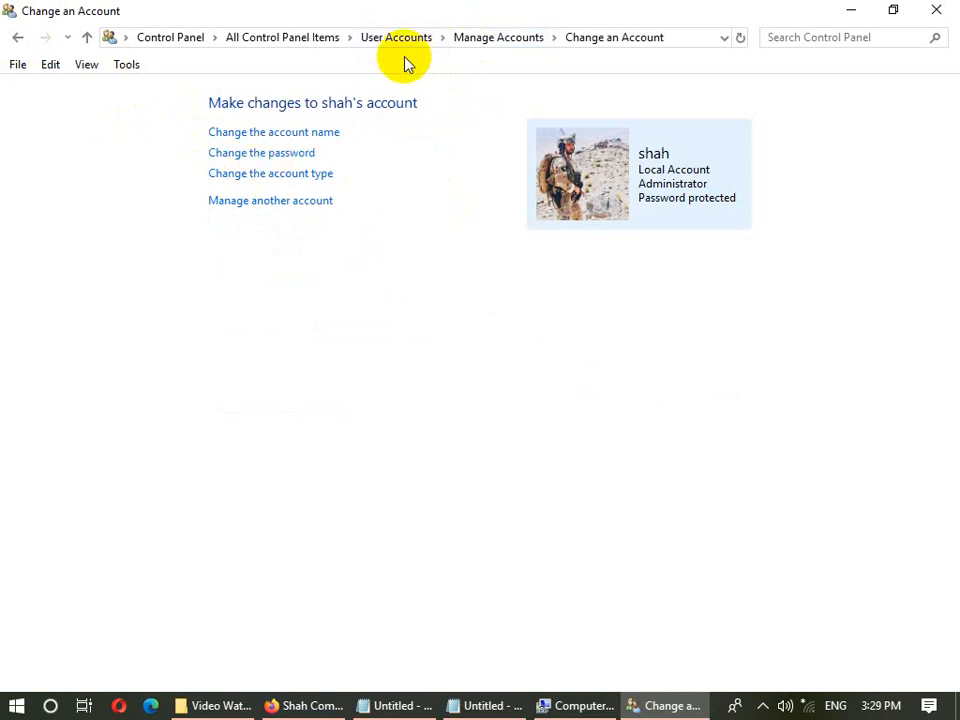
pyautogui.click(510, 40)
pyautogui.click(512, 163)
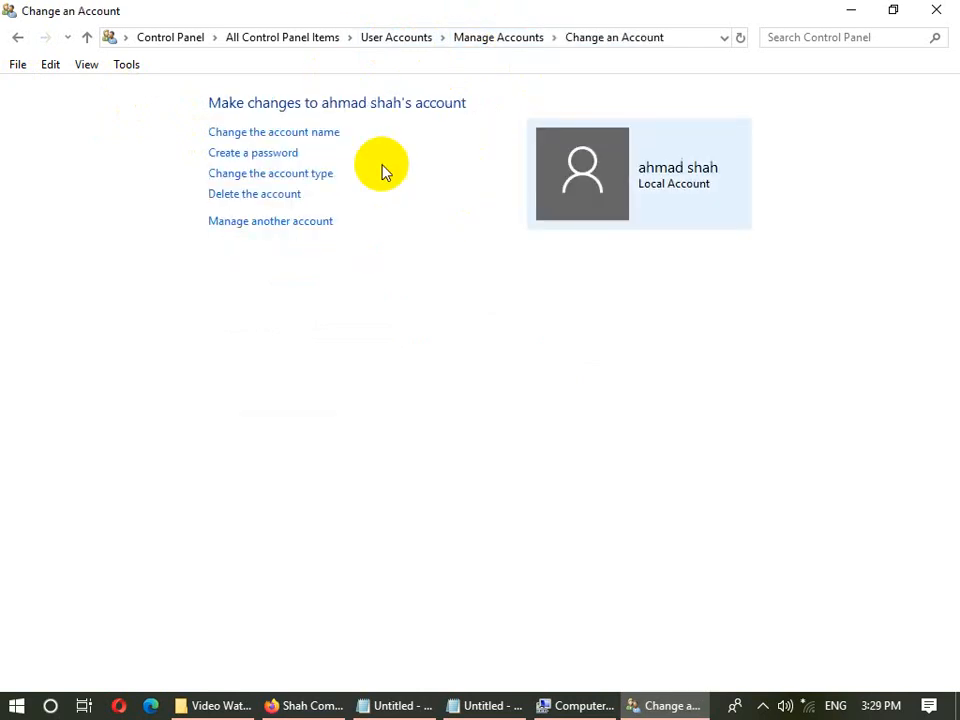
# - Enter and confirm a new password in the other local account's Create Password form, then lock the PC
pyautogui.click(260, 156)
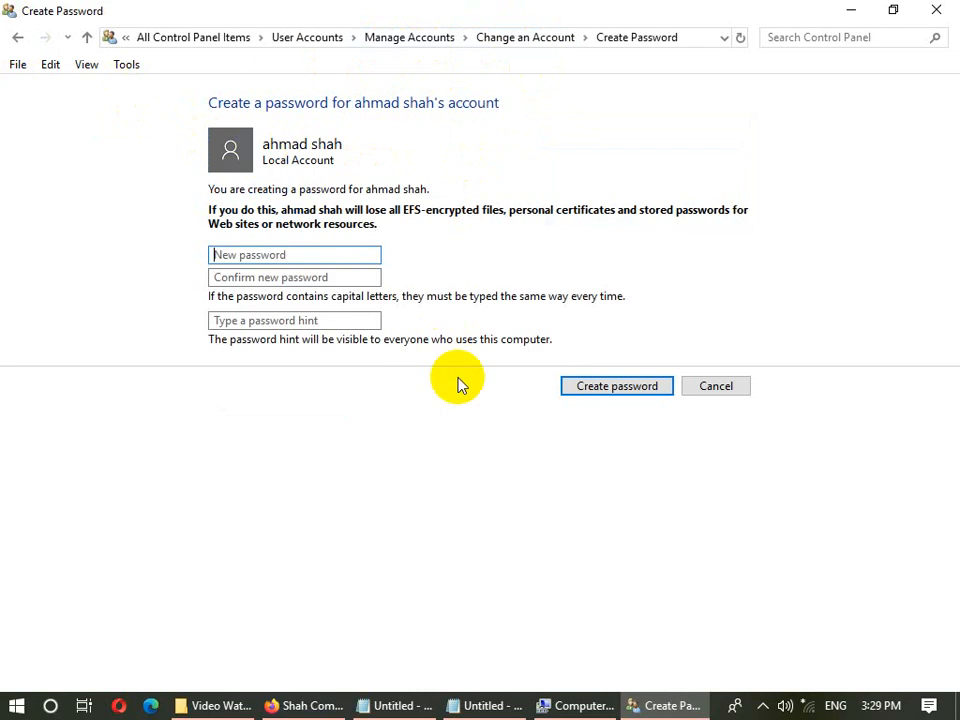
pyautogui.write('123')
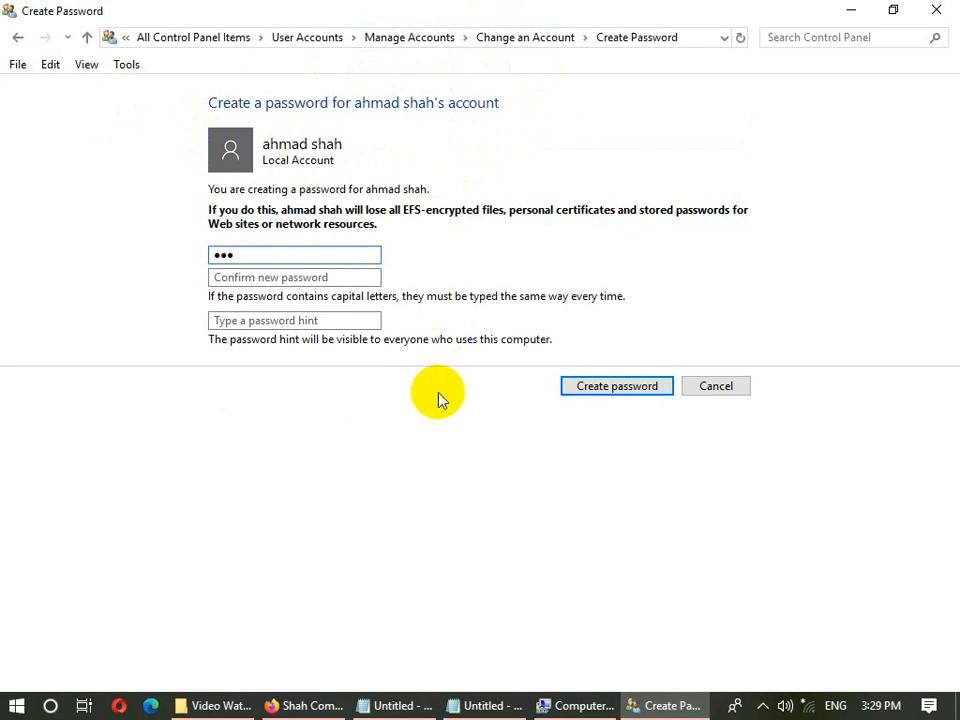
pyautogui.press('Tab')
pyautogui.write('123')
pyautogui.press('Tab')
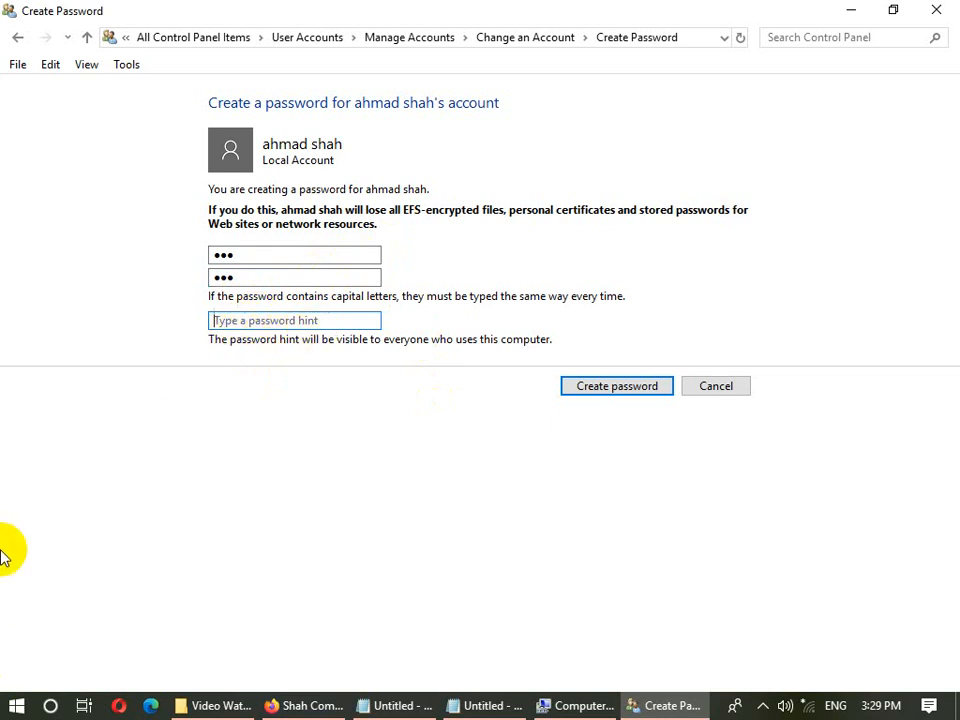
pyautogui.press('super+l')
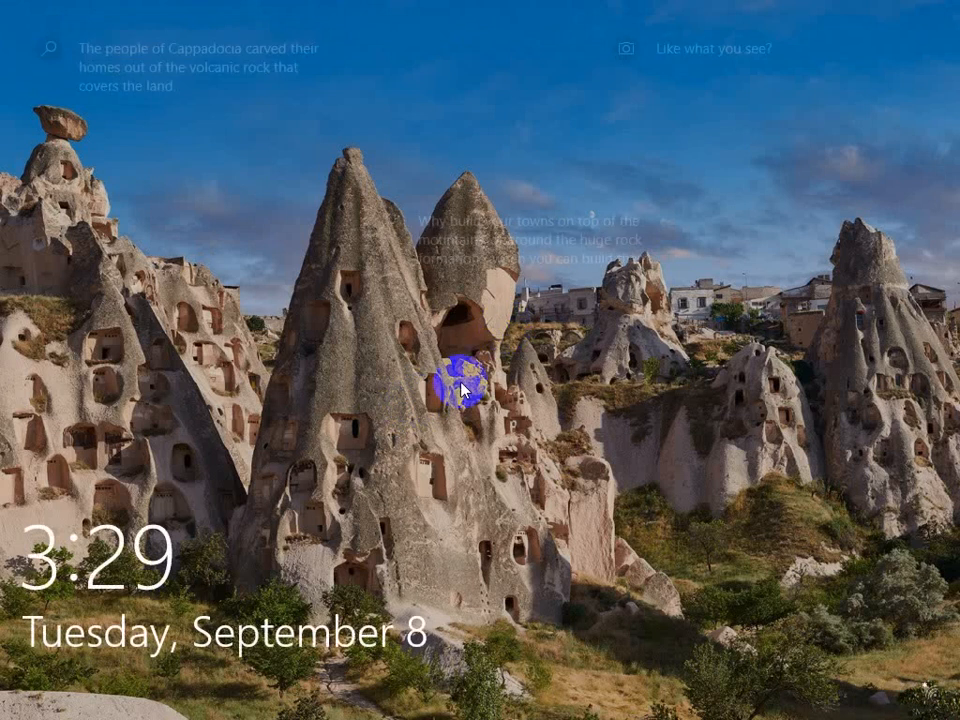
# - Dismiss the Windows lock screen to get back to the filled-in Create Password form
pyautogui.click(506, 332)
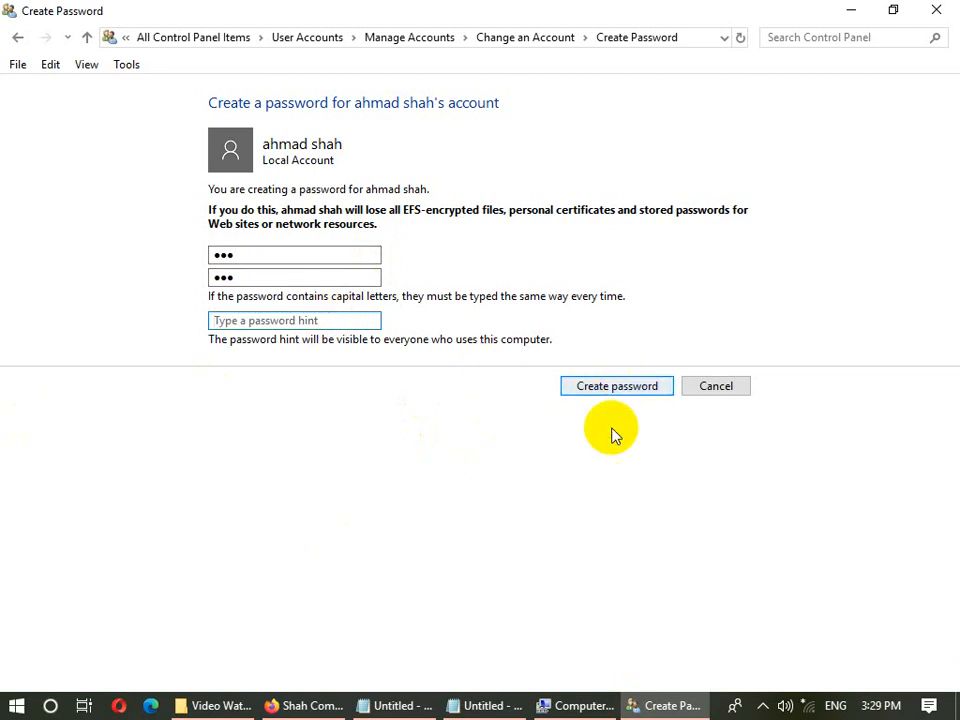
# - Create the other account's password, back out of Change Password unchanged, and bring up its account-type choice
pyautogui.click(613, 386)
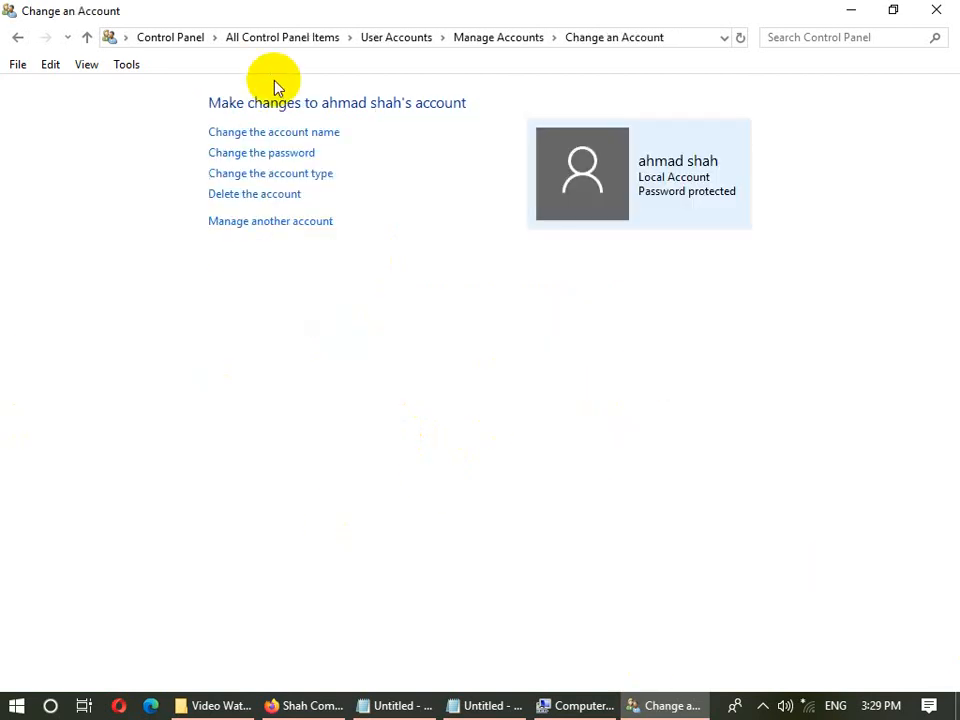
pyautogui.click(302, 154)
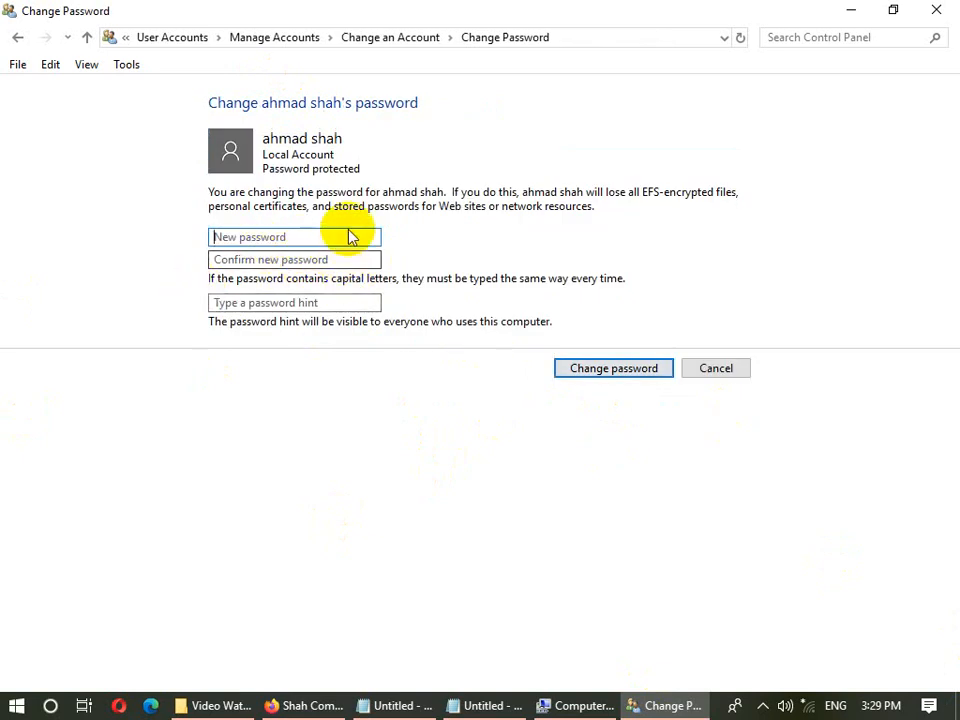
pyautogui.click(333, 236)
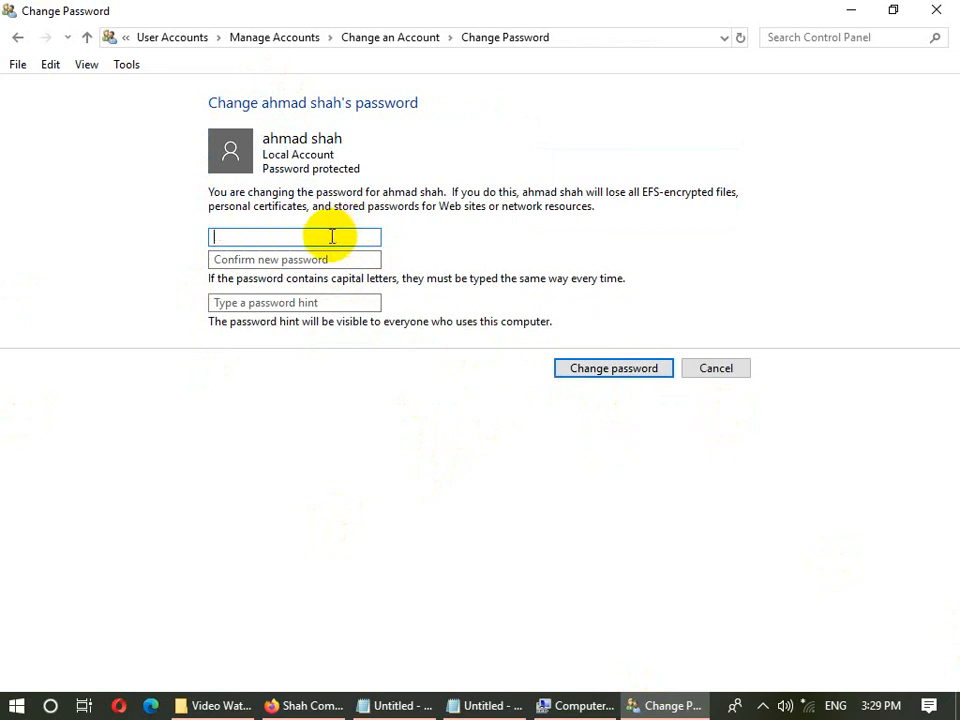
pyautogui.click(305, 256)
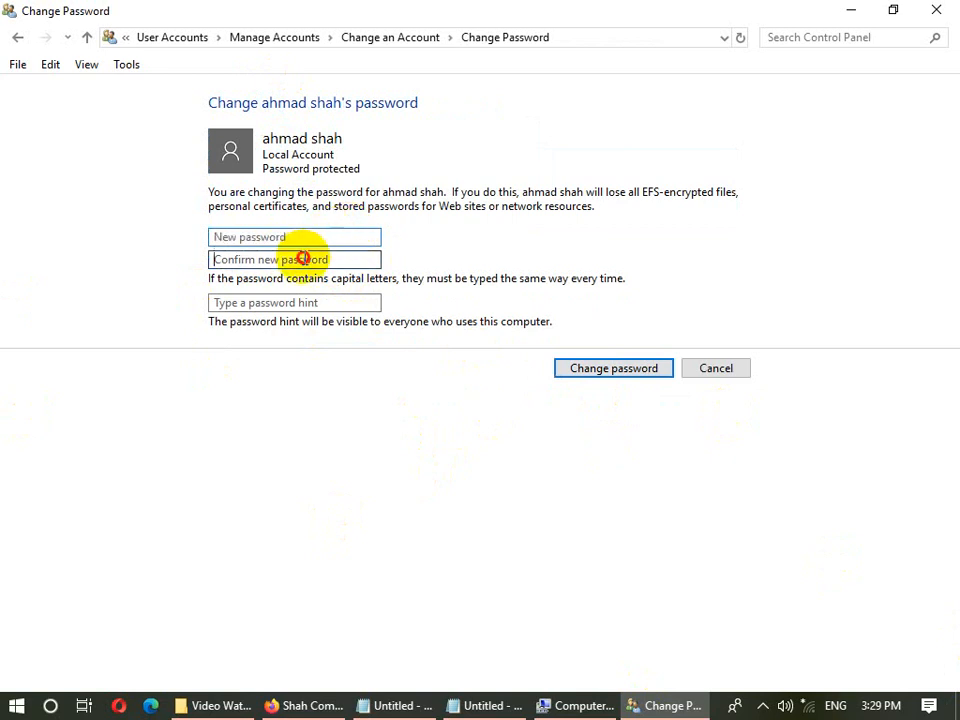
pyautogui.click(728, 372)
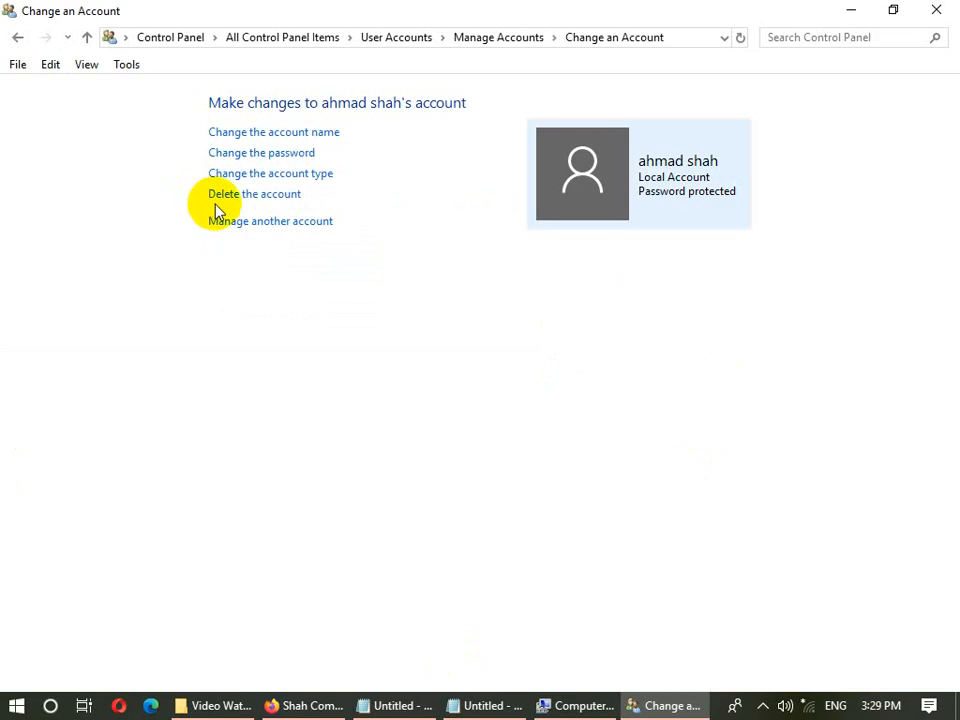
pyautogui.click(320, 174)
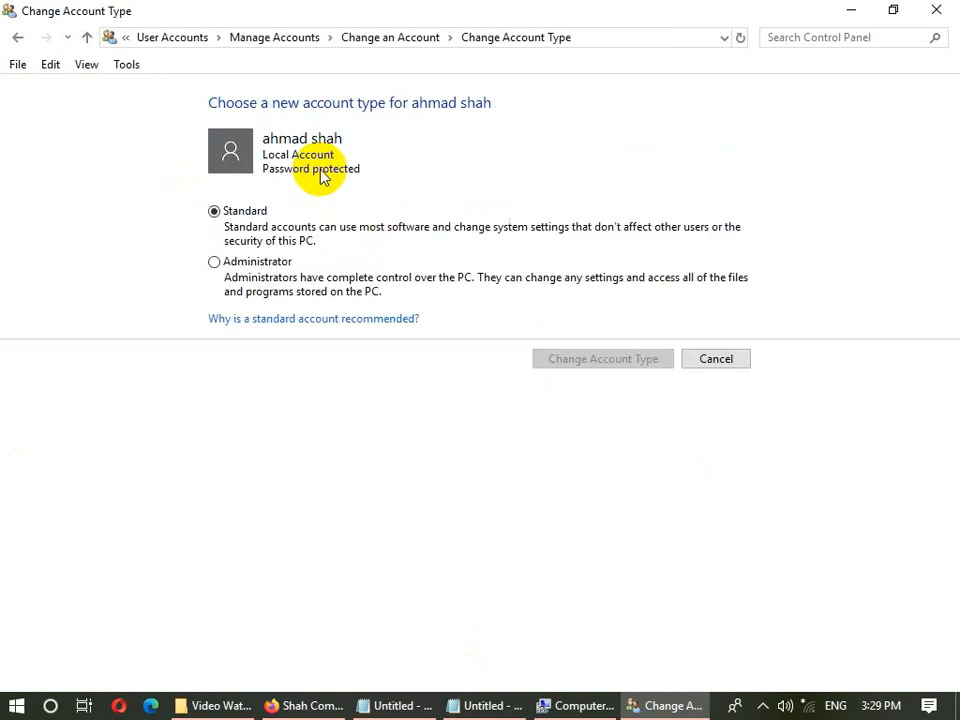
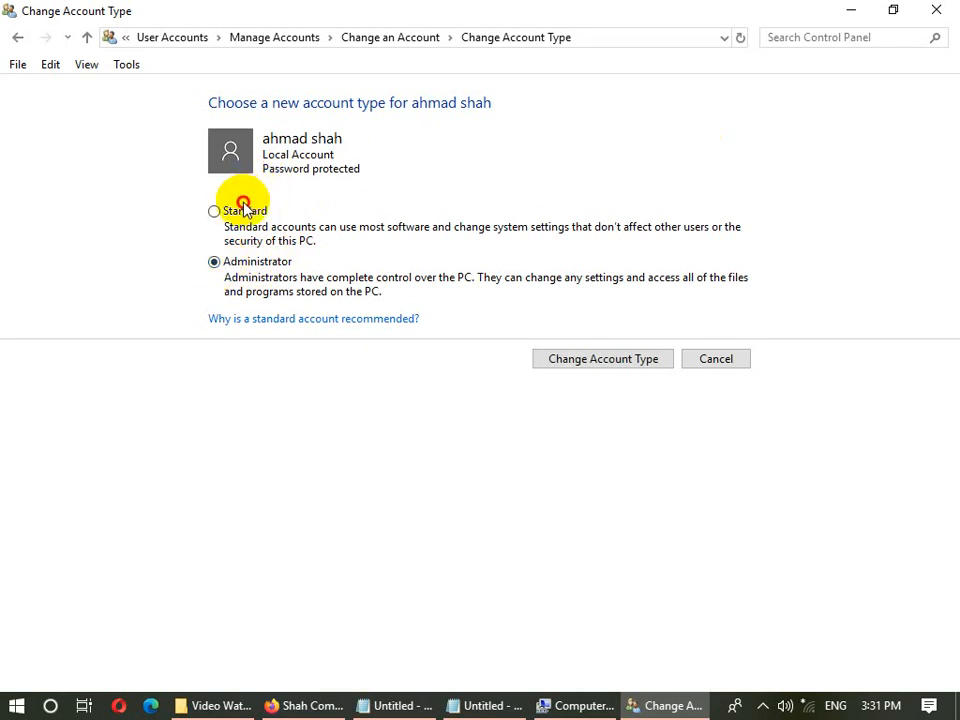
# - Change the local account's type to Administrator
pyautogui.click(245, 212)
pyautogui.click(243, 262)
pyautogui.click(239, 210)
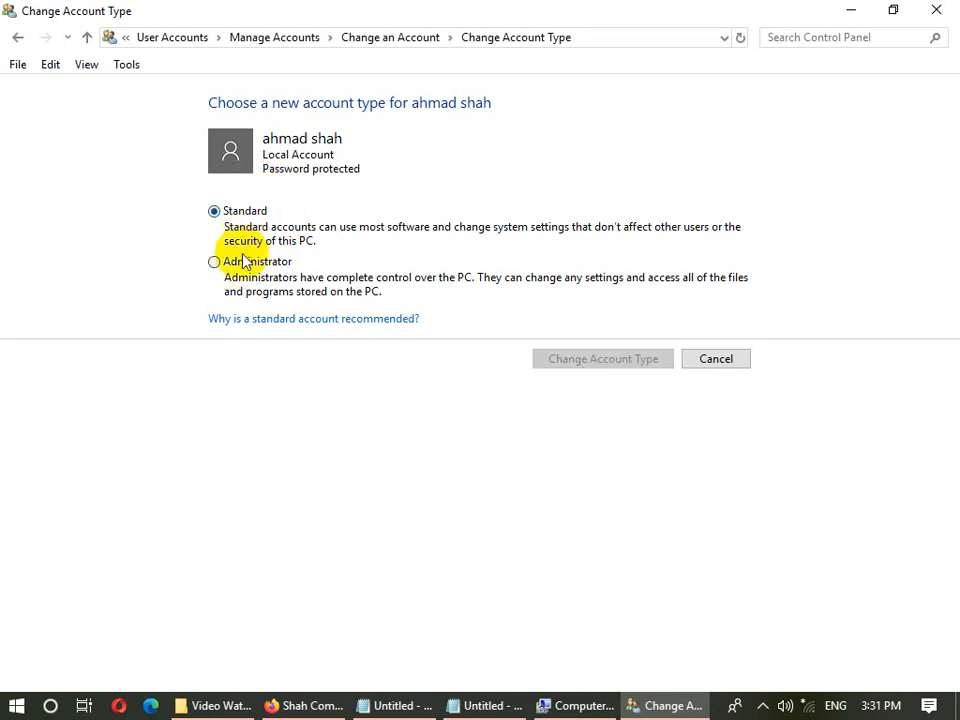
pyautogui.click(244, 260)
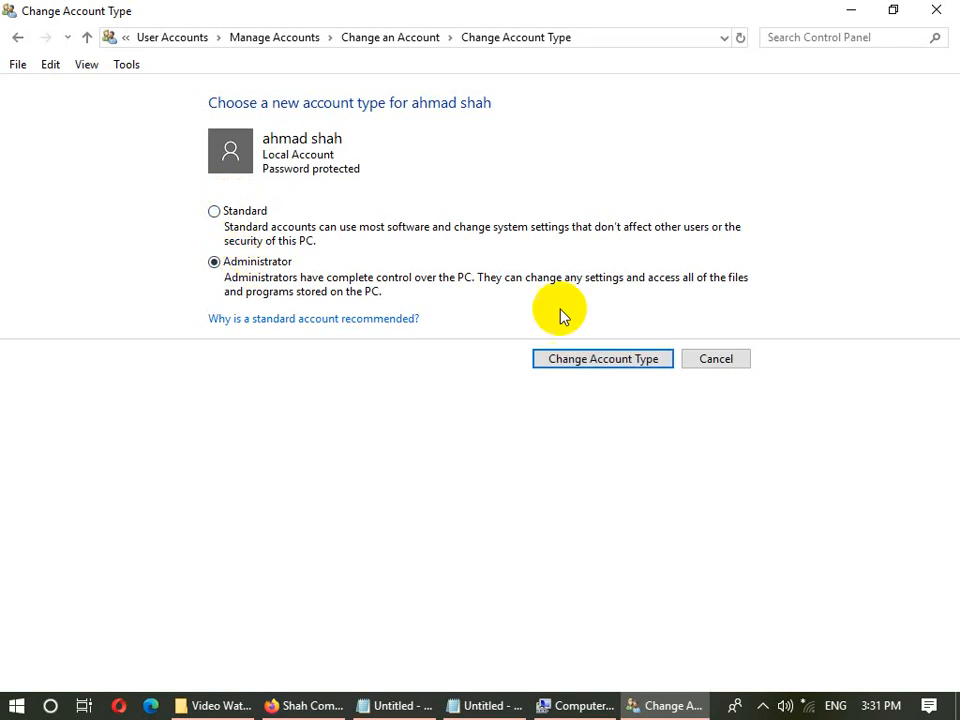
pyautogui.click(606, 358)
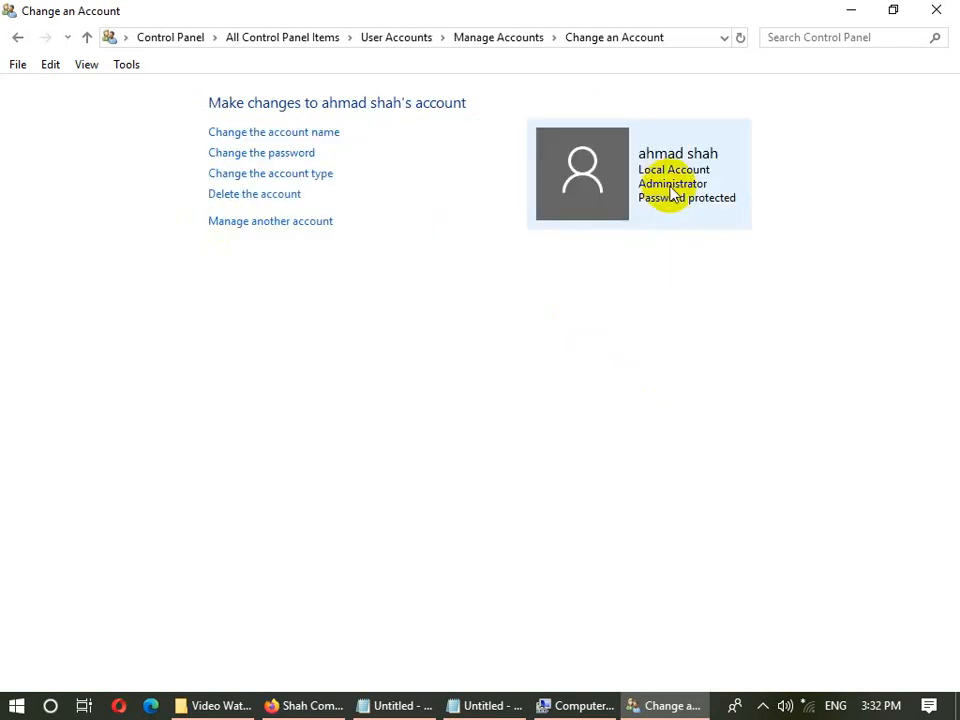
# - Switch the account back to Standard, then start deleting it
pyautogui.click(305, 175)
pyautogui.click(268, 279)
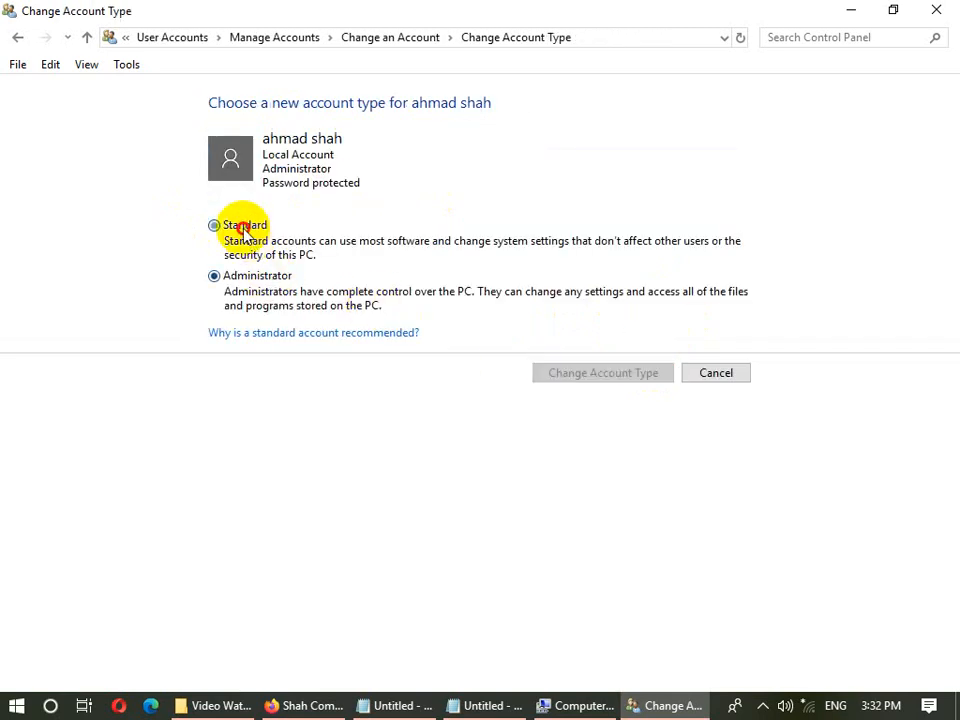
pyautogui.click(240, 226)
pyautogui.click(655, 377)
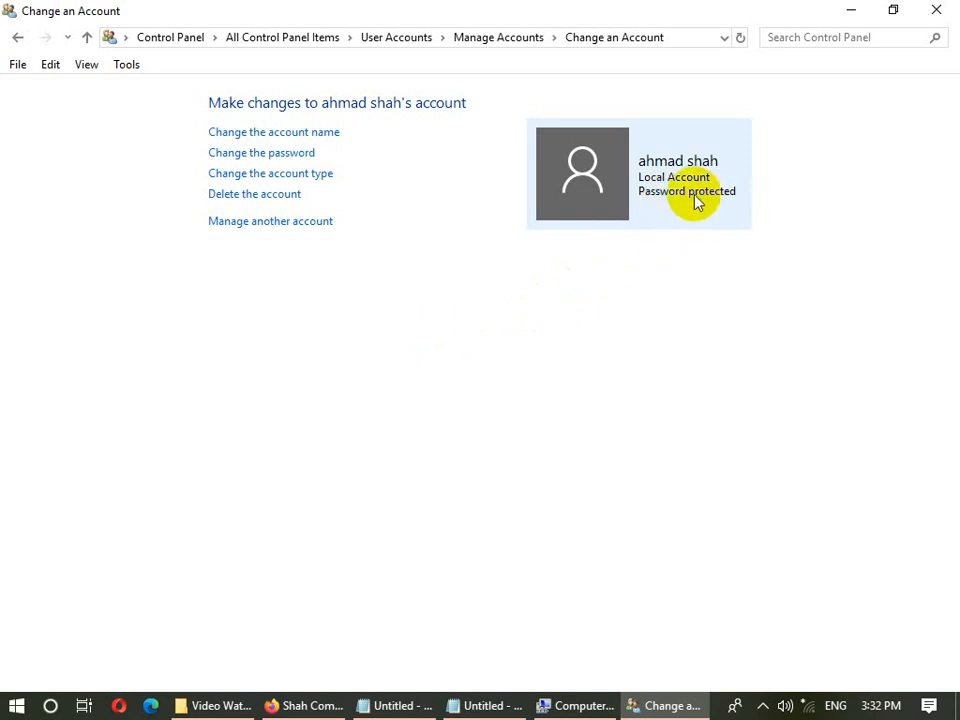
pyautogui.click(288, 195)
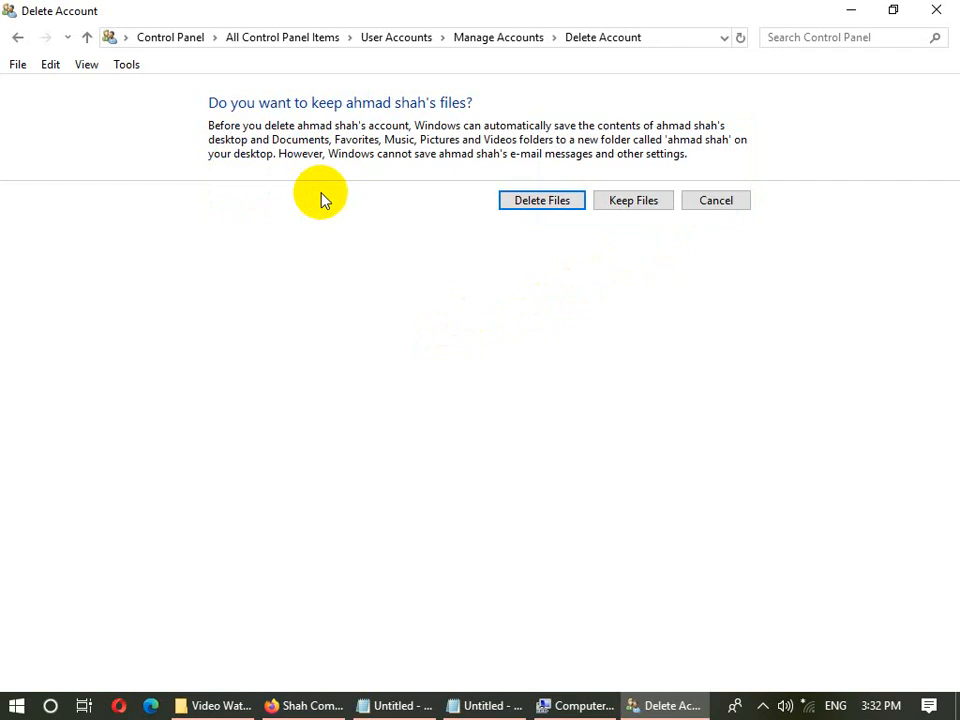
# - Keep the account's files for the deletion, then minimize the Confirm Deletion window
pyautogui.click(606, 205)
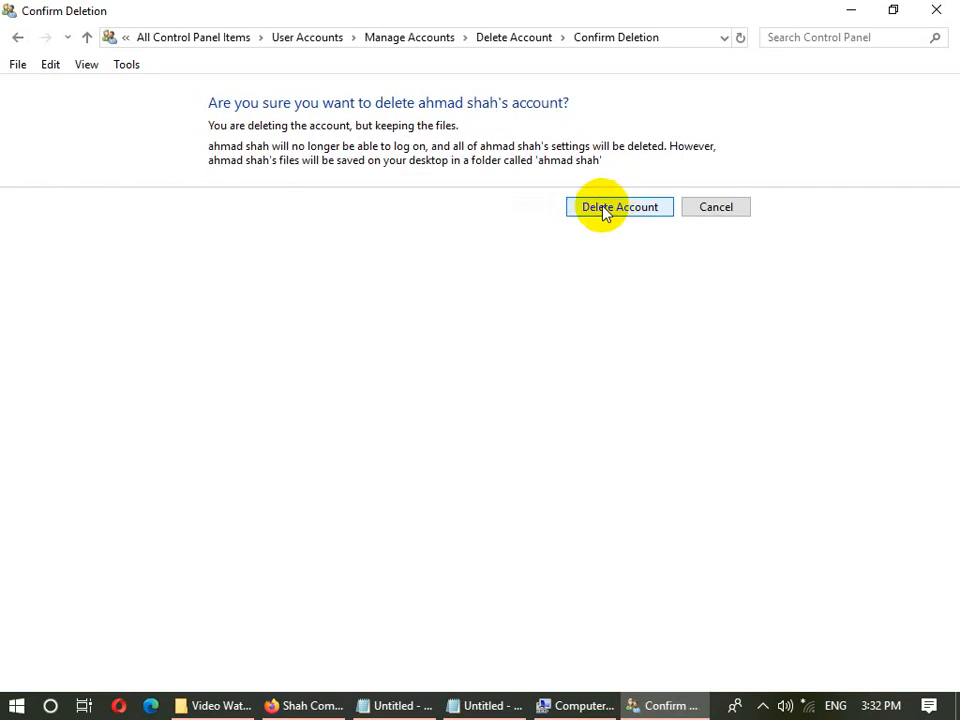
pyautogui.click(852, 10)
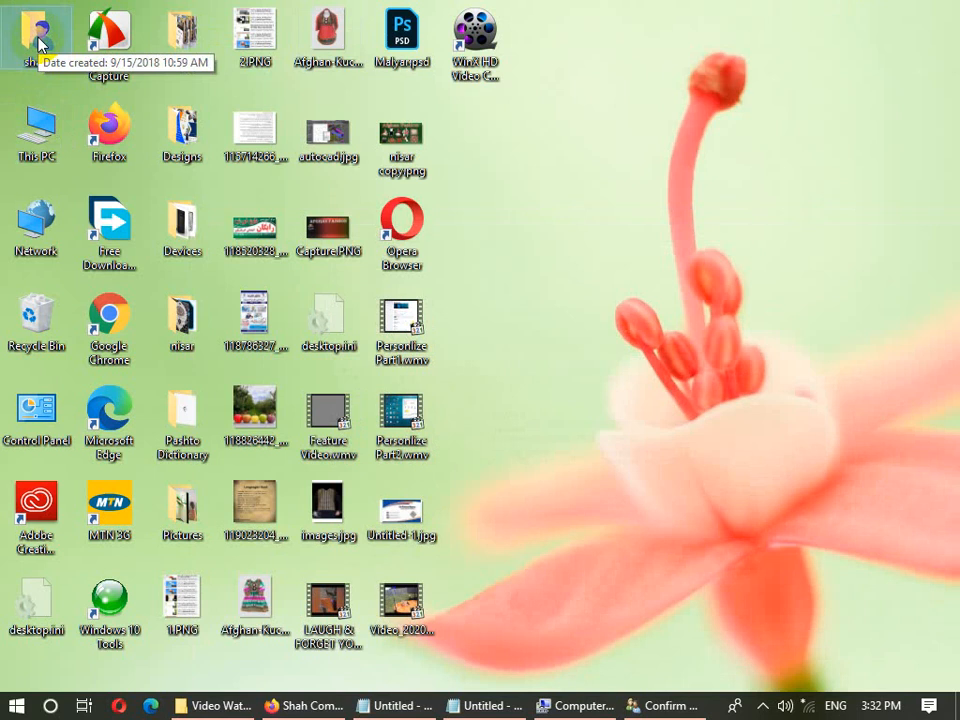
pyautogui.doubleClick(36, 125)
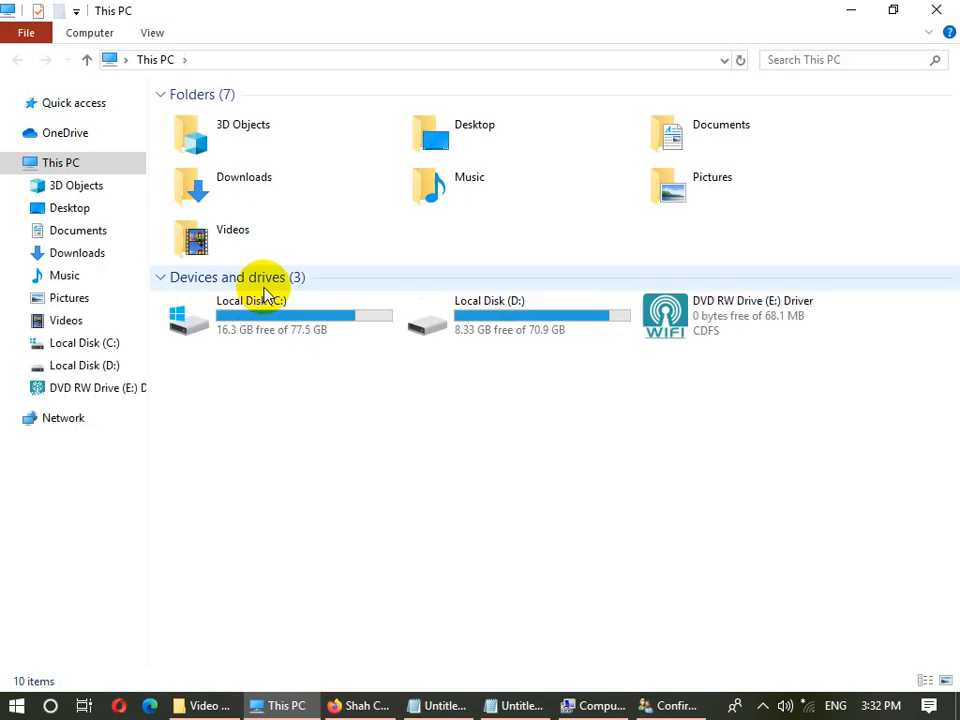
pyautogui.click(272, 308)
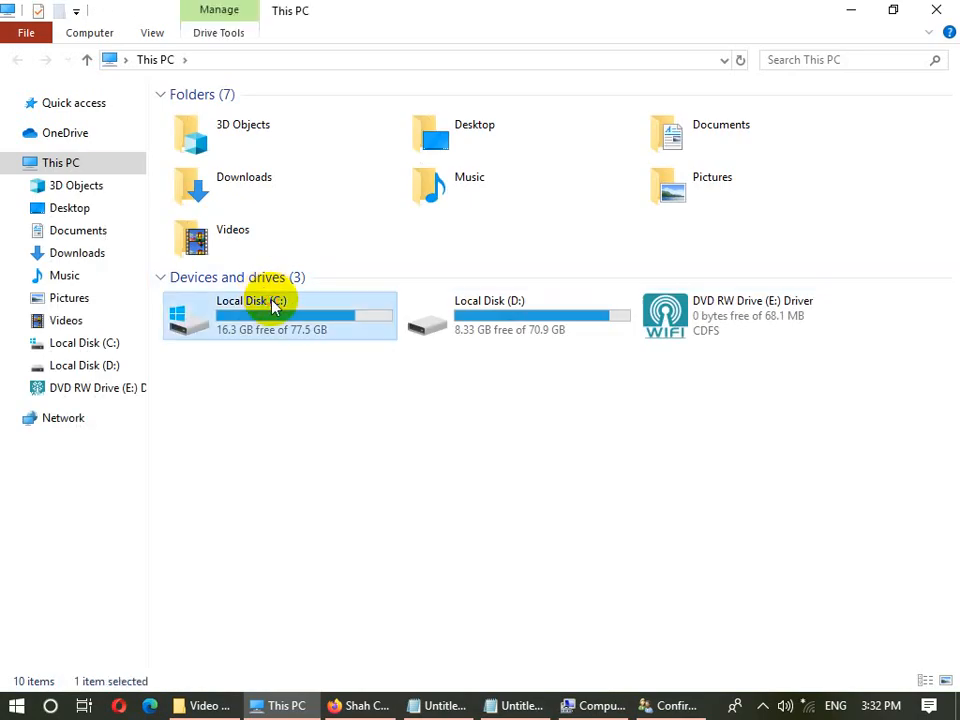
pyautogui.doubleClick(273, 304)
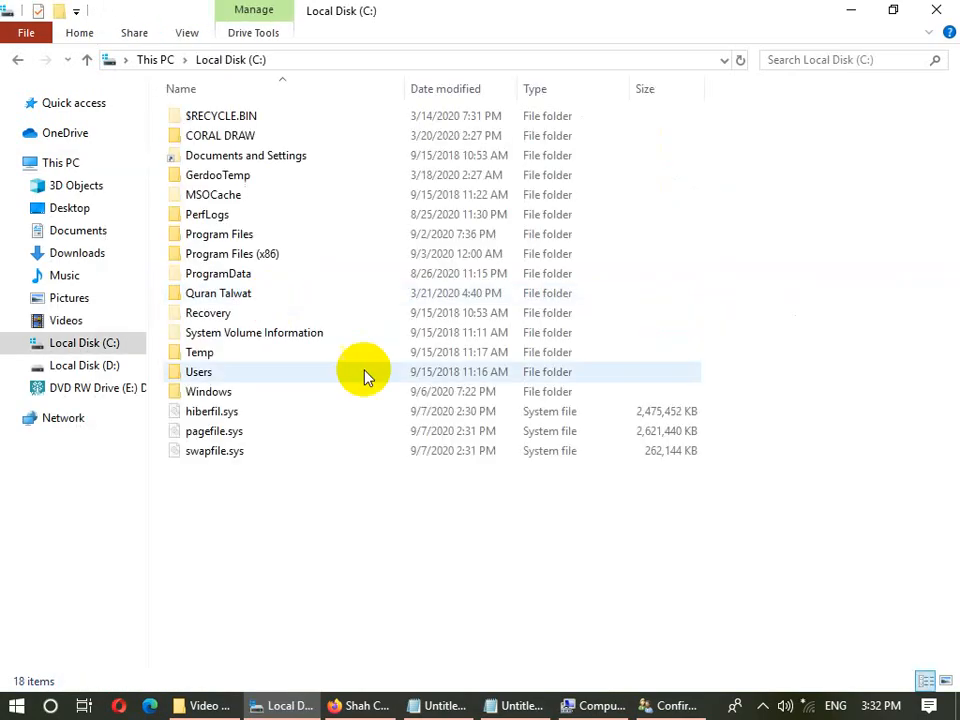
pyautogui.doubleClick(220, 378)
pyautogui.doubleClick(219, 115)
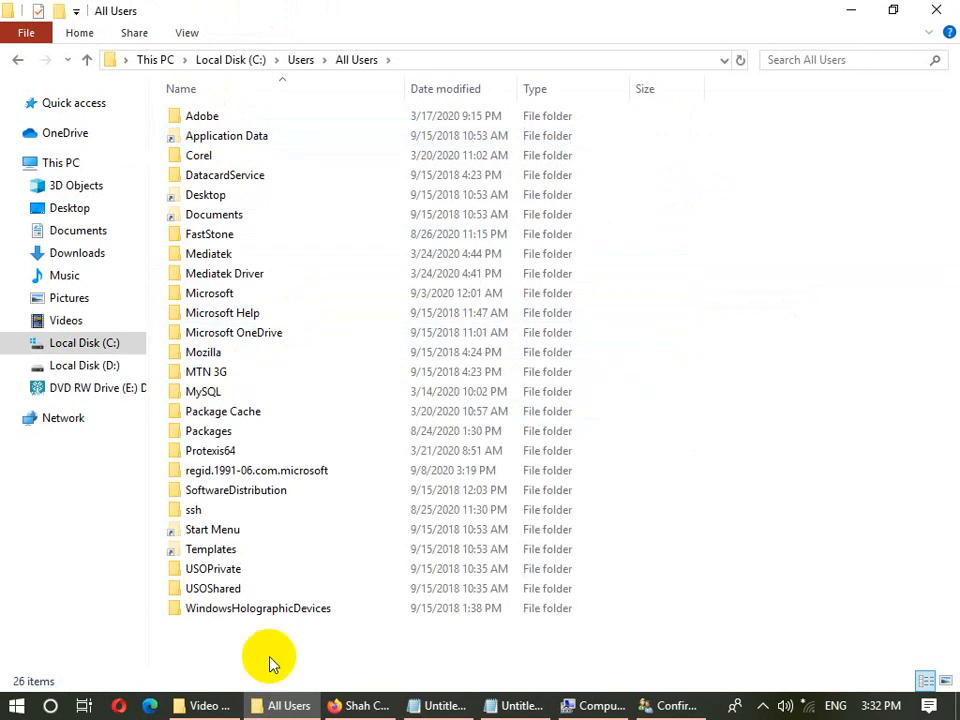
pyautogui.click(936, 10)
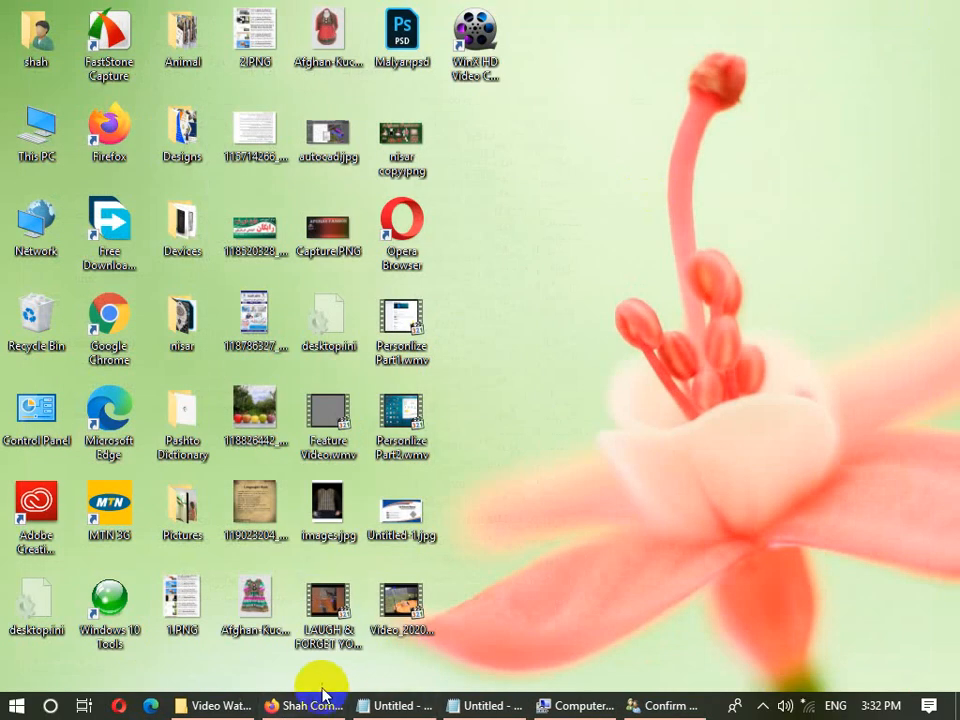
# - Cancel the pending deletion, then delete the second account along with its files
pyautogui.click(636, 704)
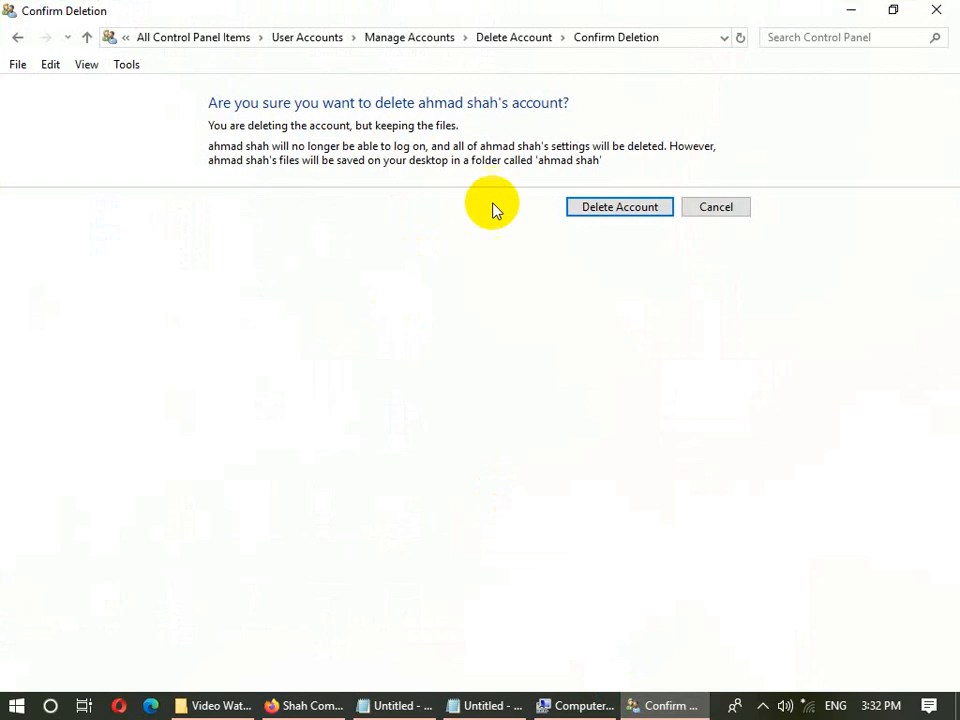
pyautogui.click(705, 207)
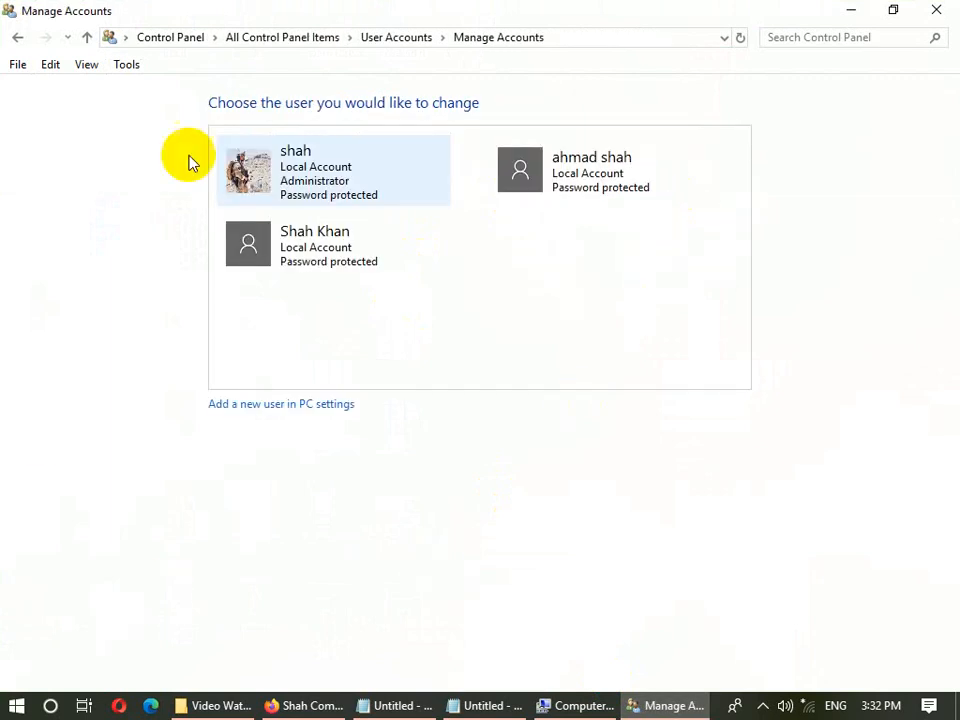
pyautogui.click(553, 170)
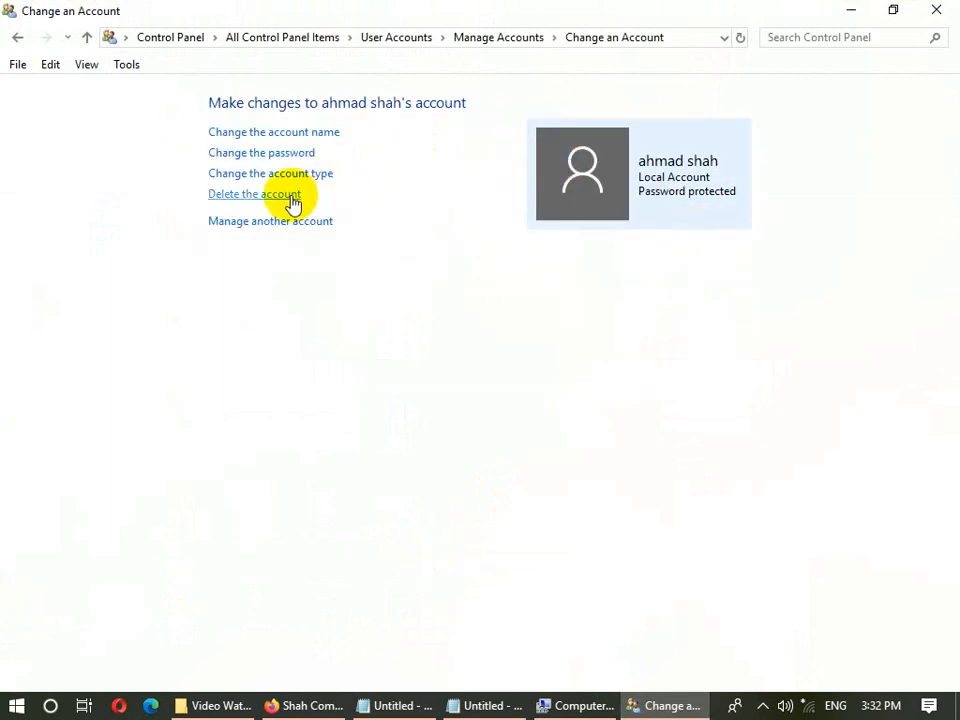
pyautogui.click(293, 200)
pyautogui.click(570, 201)
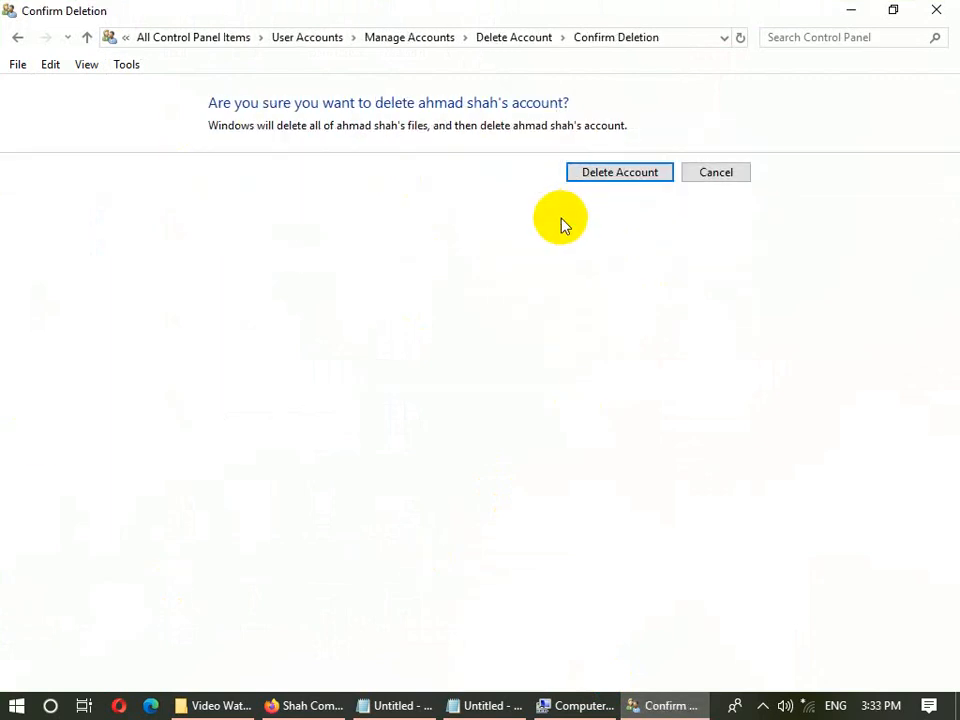
pyautogui.click(604, 172)
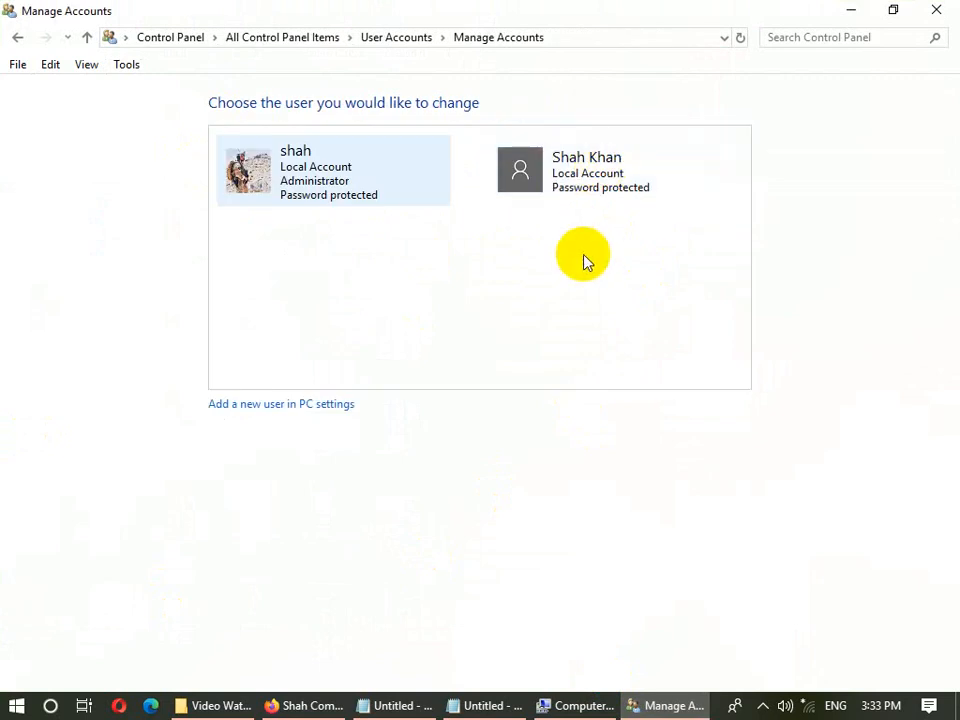
# - Open the remaining Standard account, back out of deleting it, and close Control Panel
pyautogui.click(553, 190)
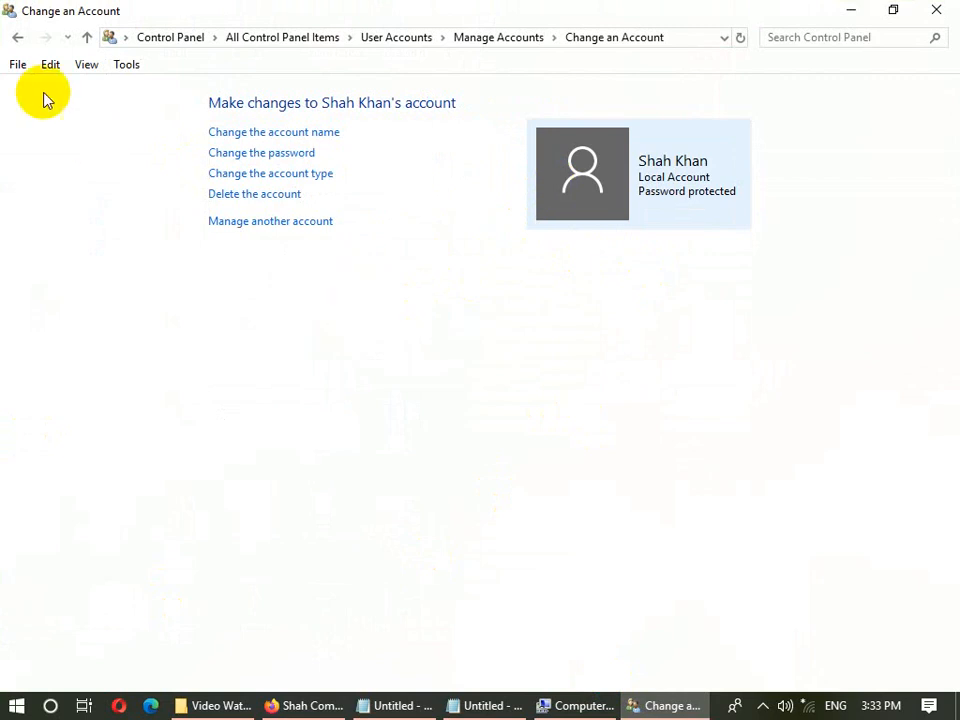
pyautogui.click(15, 37)
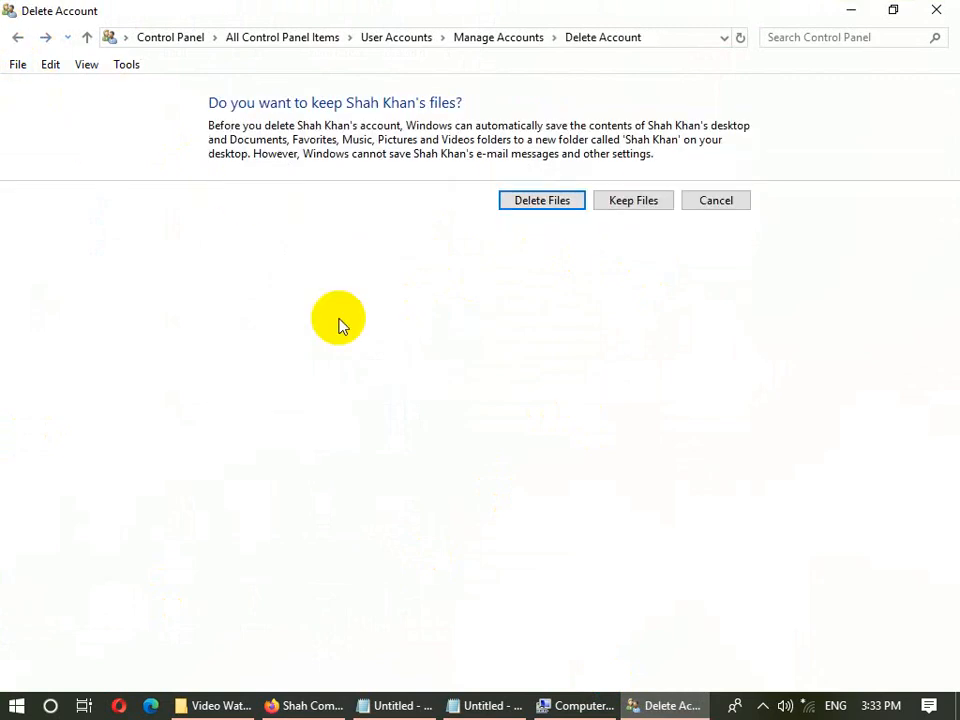
pyautogui.click(17, 37)
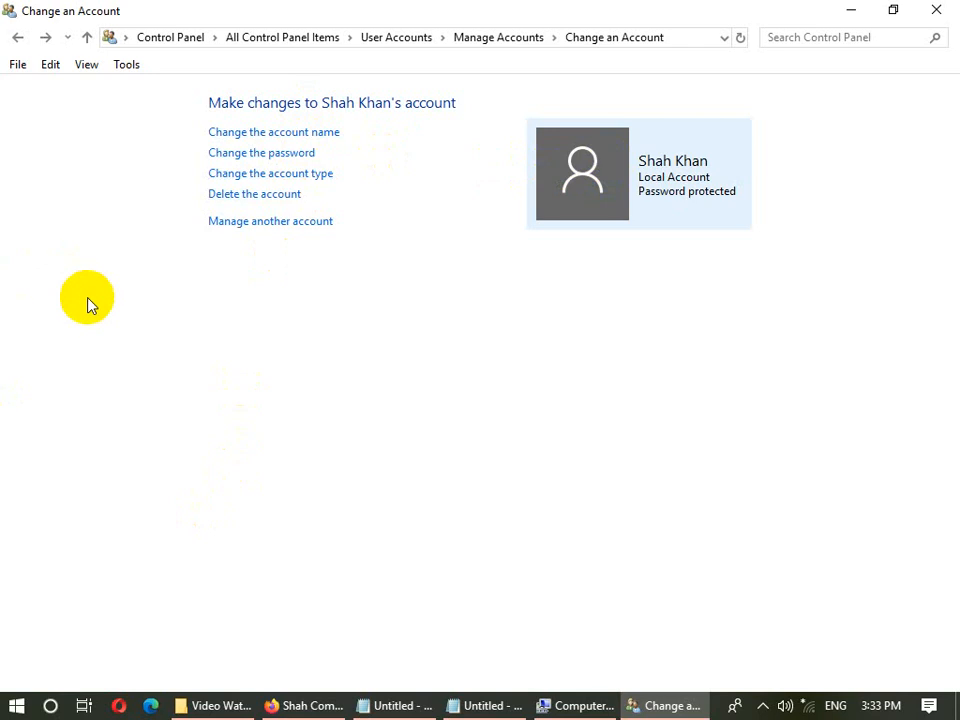
pyautogui.click(937, 10)
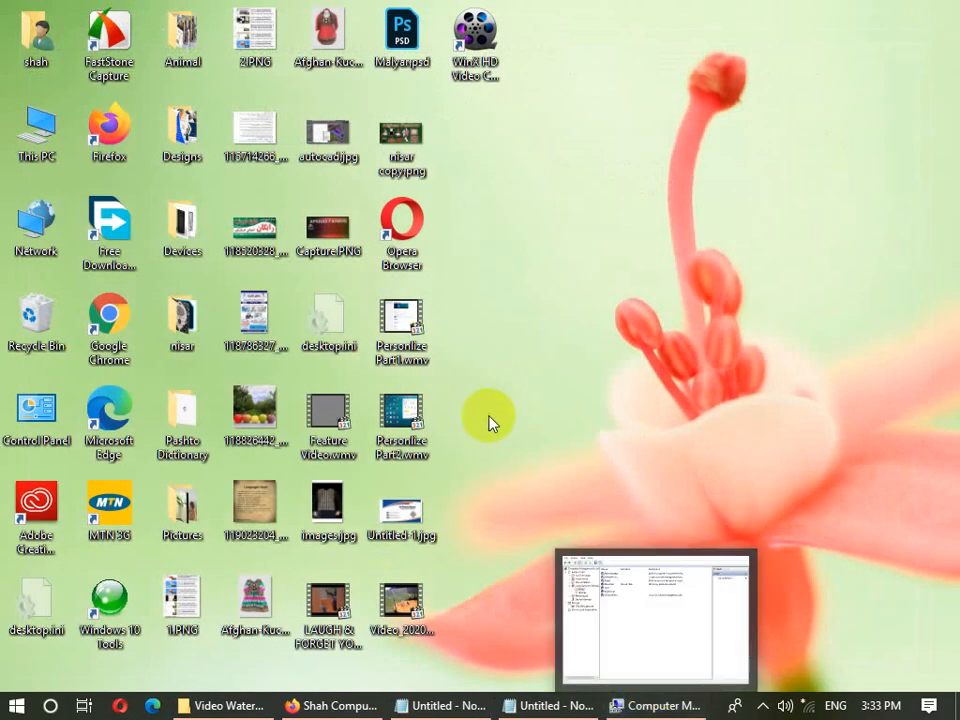
# - Open the current user's account settings in Windows Settings from the Start menu
pyautogui.moveTo(628, 708)
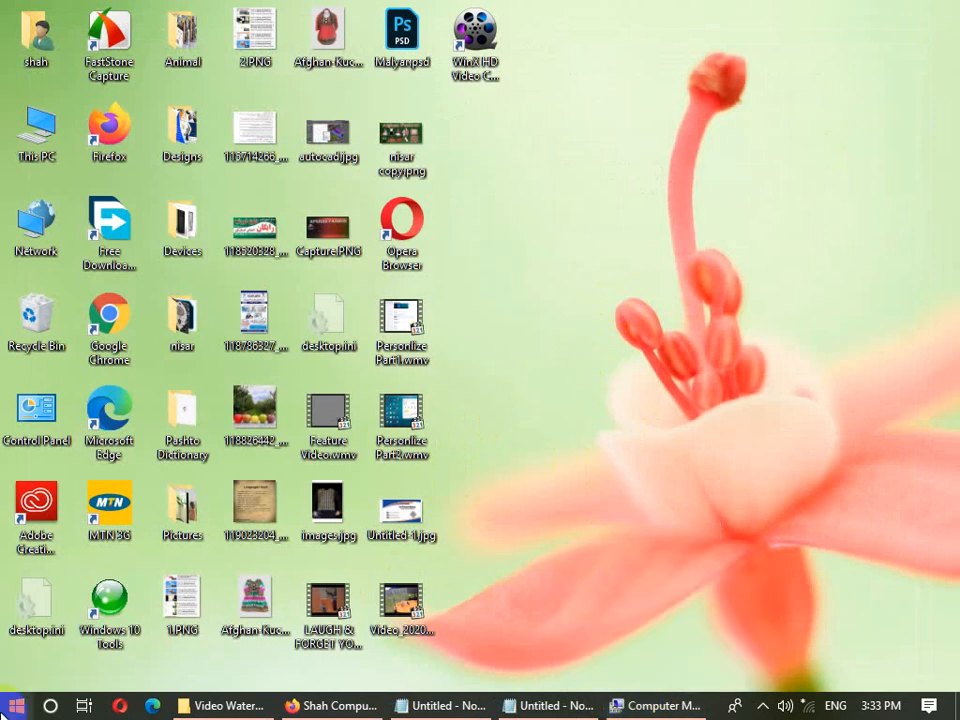
pyautogui.click(17, 708)
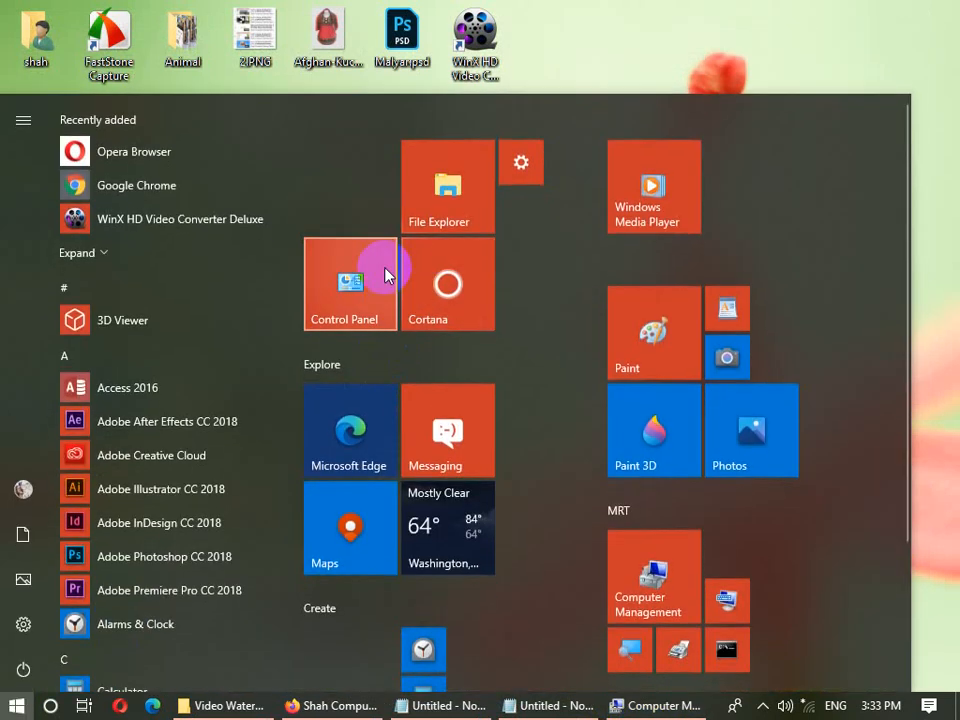
pyautogui.click(18, 488)
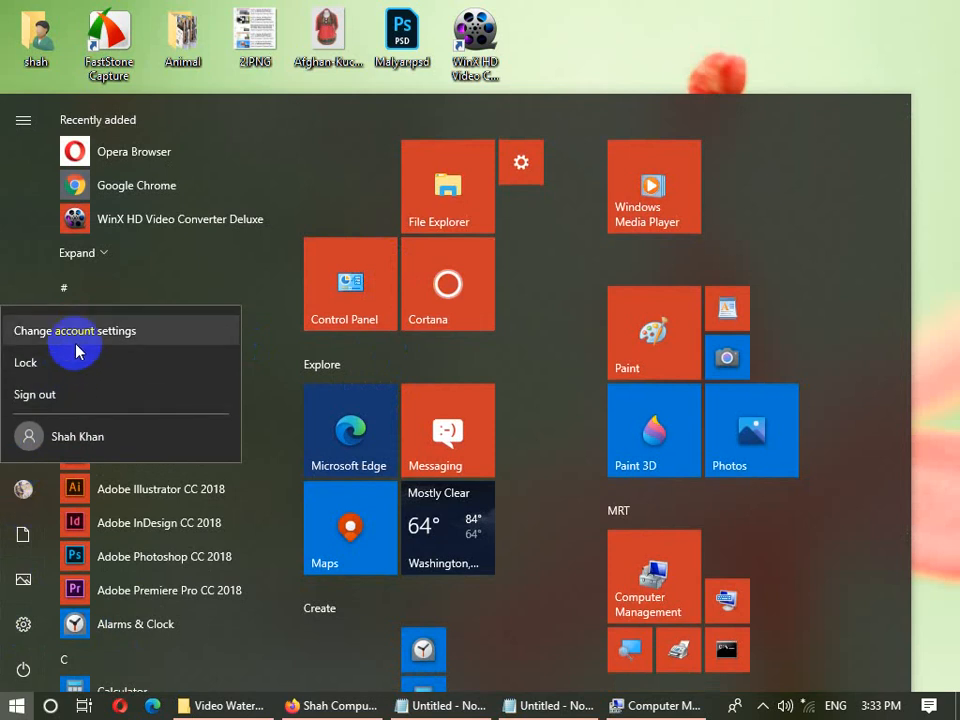
pyautogui.click(104, 332)
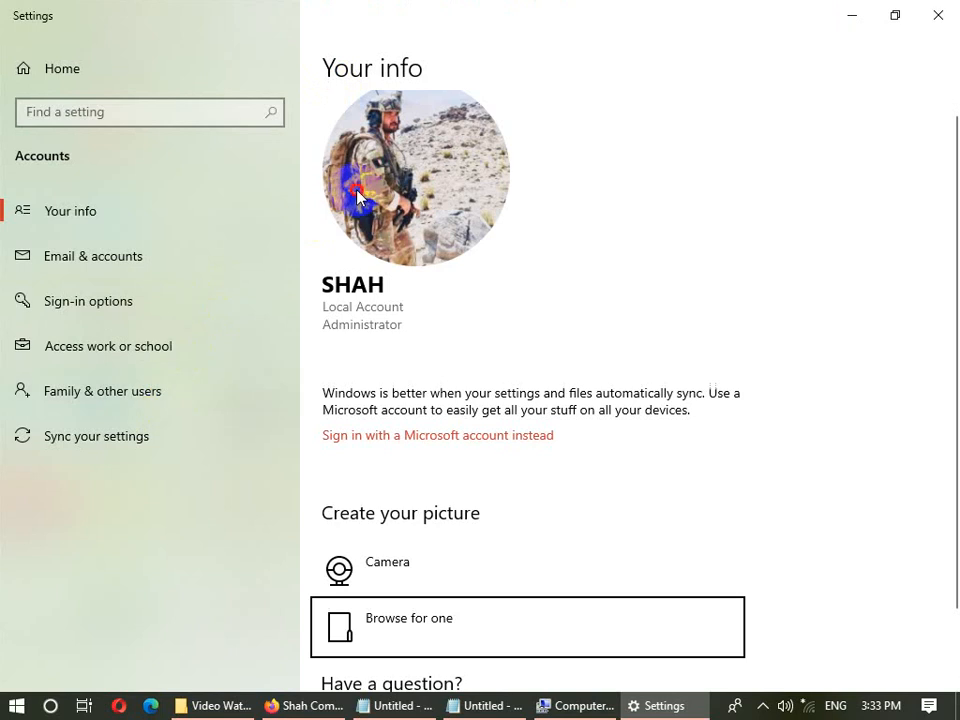
pyautogui.click(358, 196)
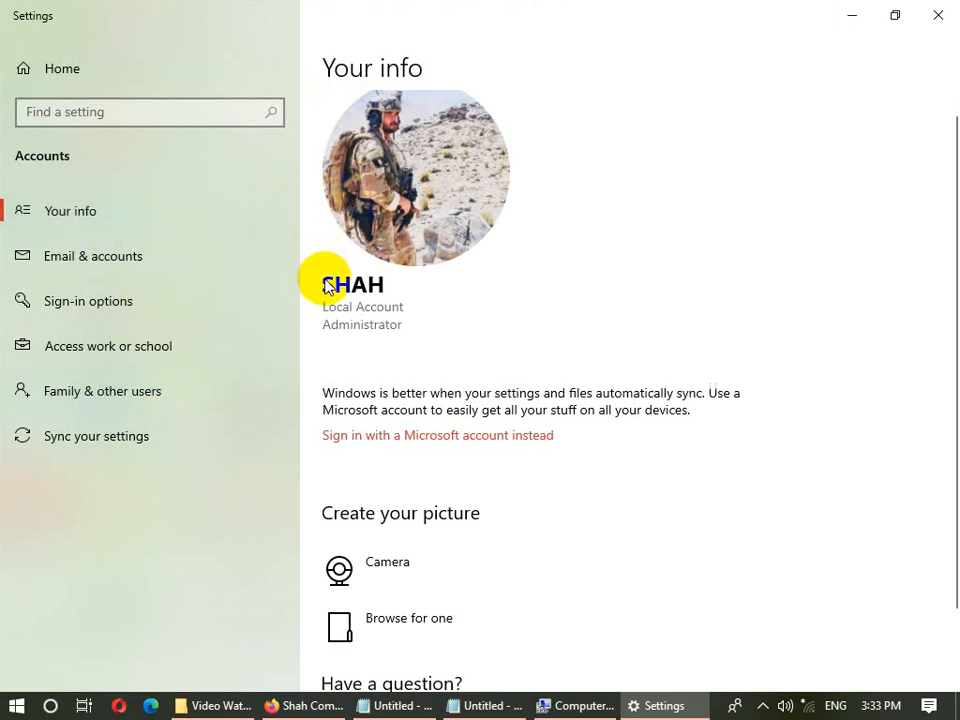
# - In Family & other users, review the local account's type and keep it Standard User
pyautogui.click(167, 401)
pyautogui.click(342, 466)
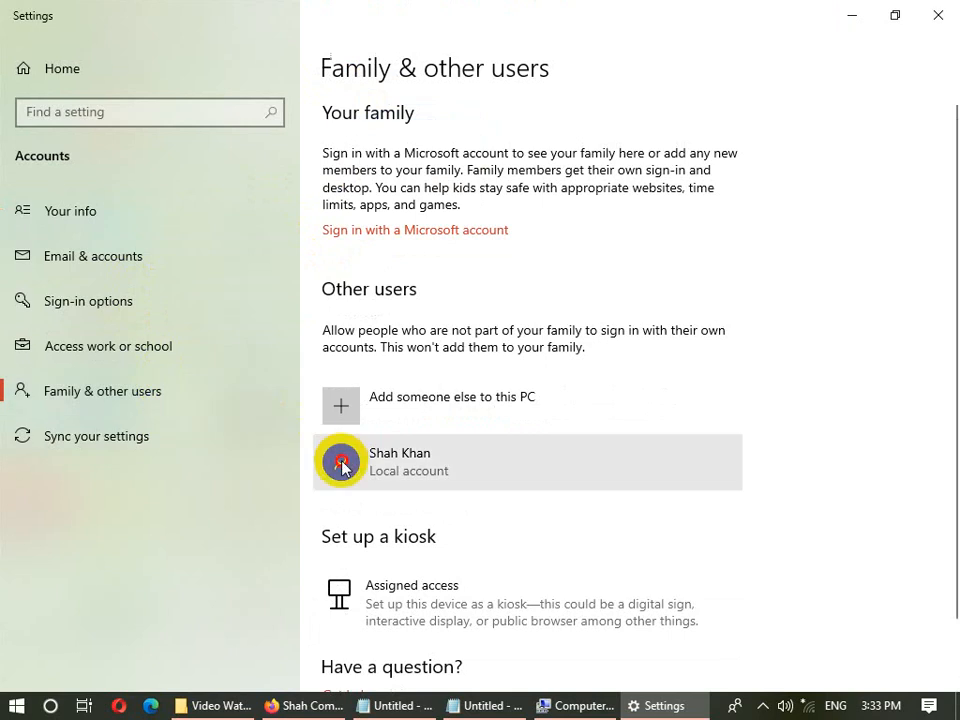
pyautogui.click(622, 524)
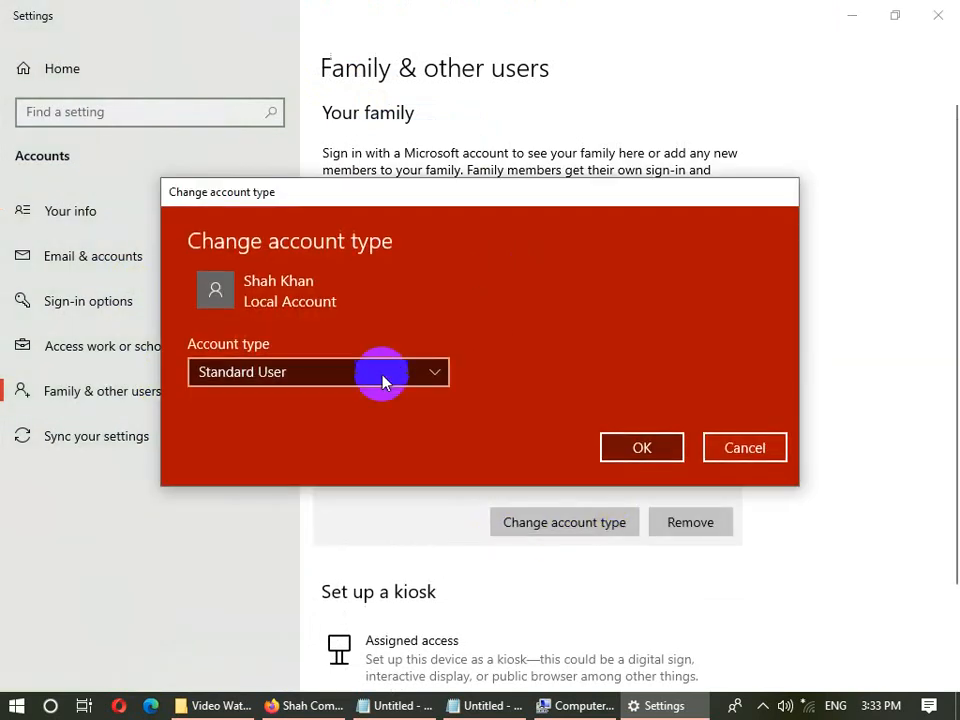
pyautogui.click(383, 381)
pyautogui.click(748, 455)
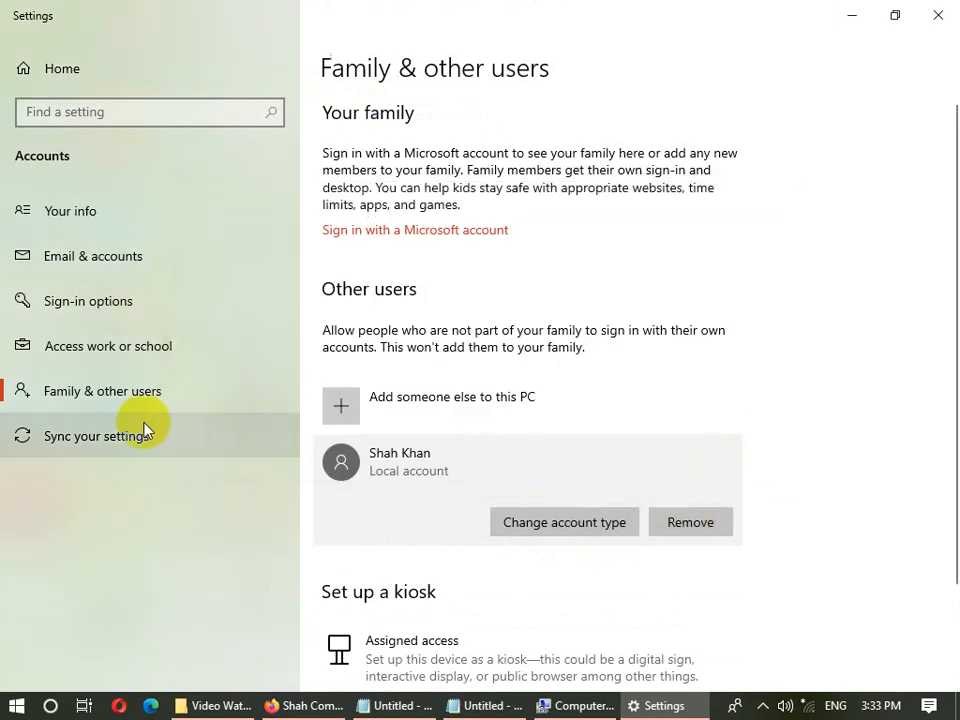
# - Browse Access work or school, Email & accounts and Your info, then close Settings
pyautogui.click(103, 344)
pyautogui.click(115, 260)
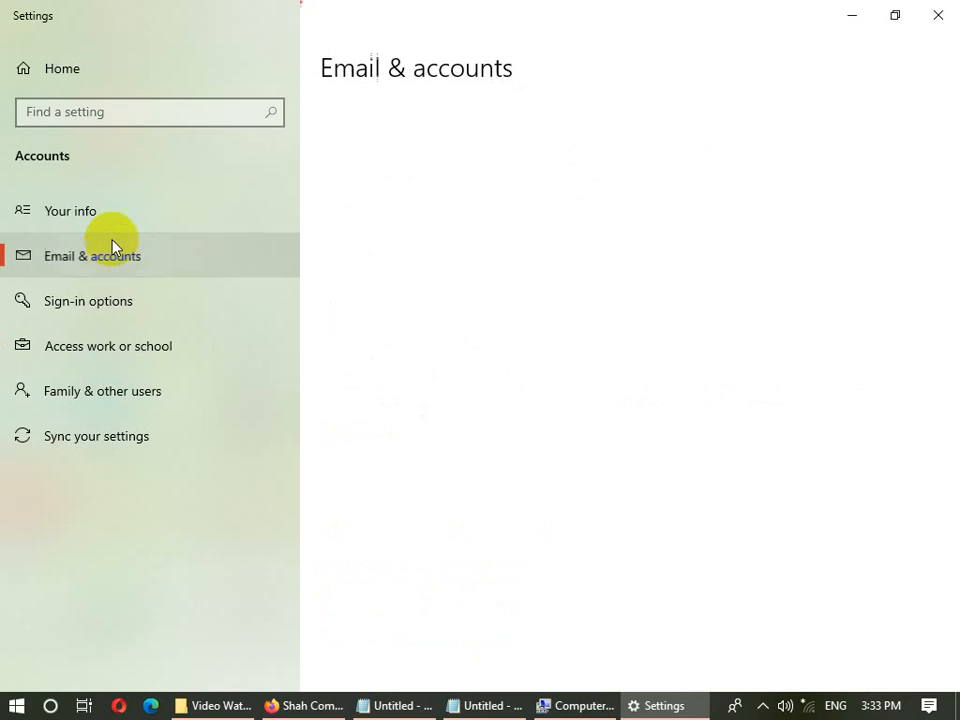
pyautogui.click(111, 216)
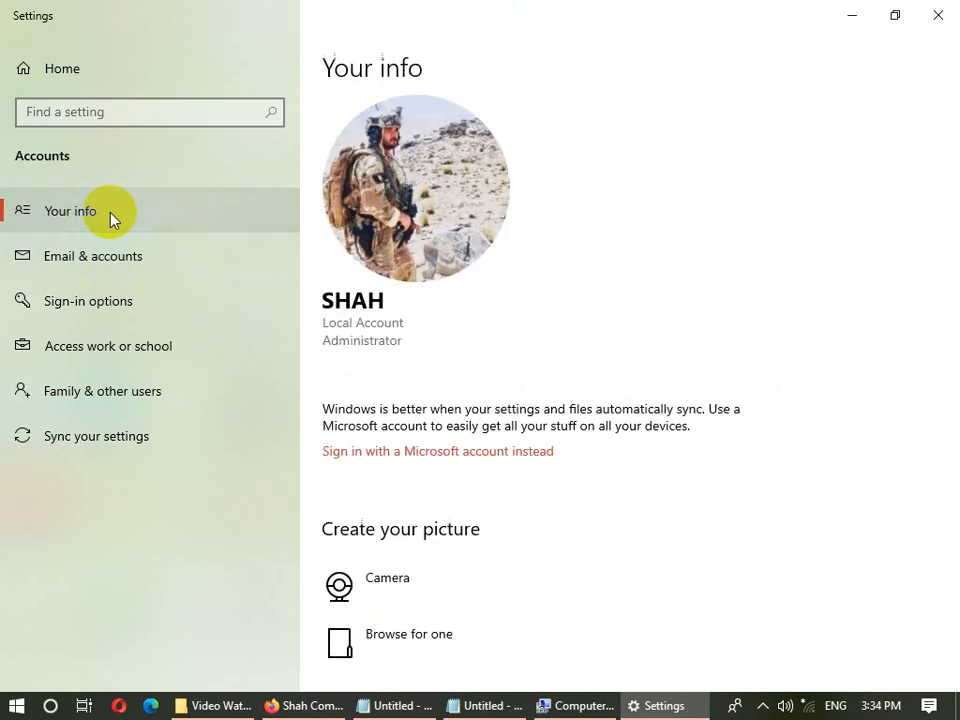
pyautogui.scroll(-2, 950, 290)
pyautogui.moveTo(950, 290); pyautogui.dragTo(943, 354)
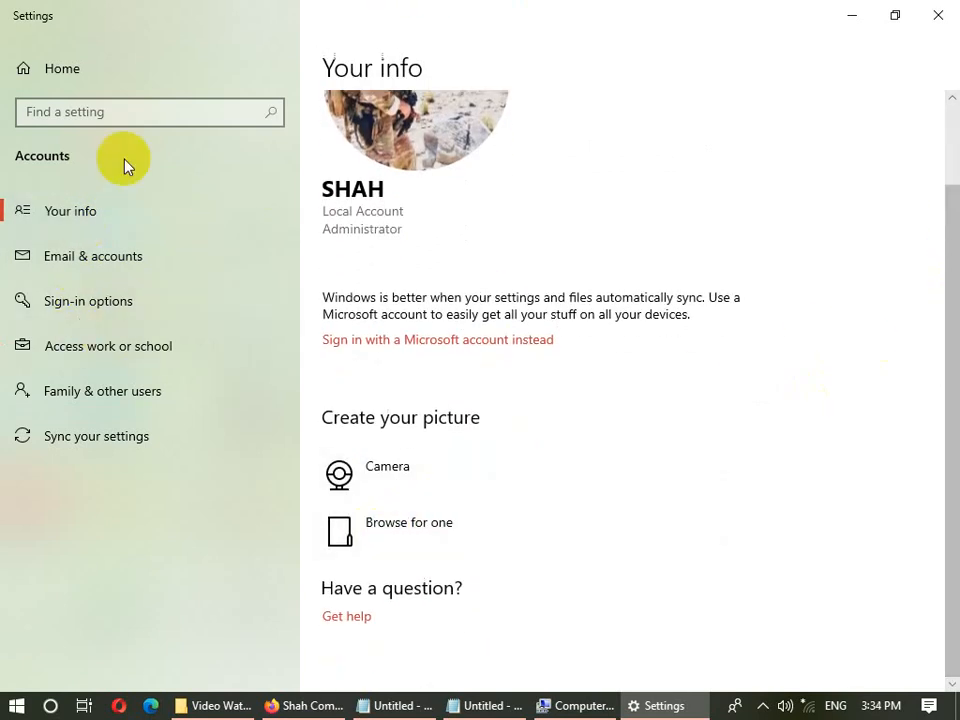
pyautogui.click(938, 13)
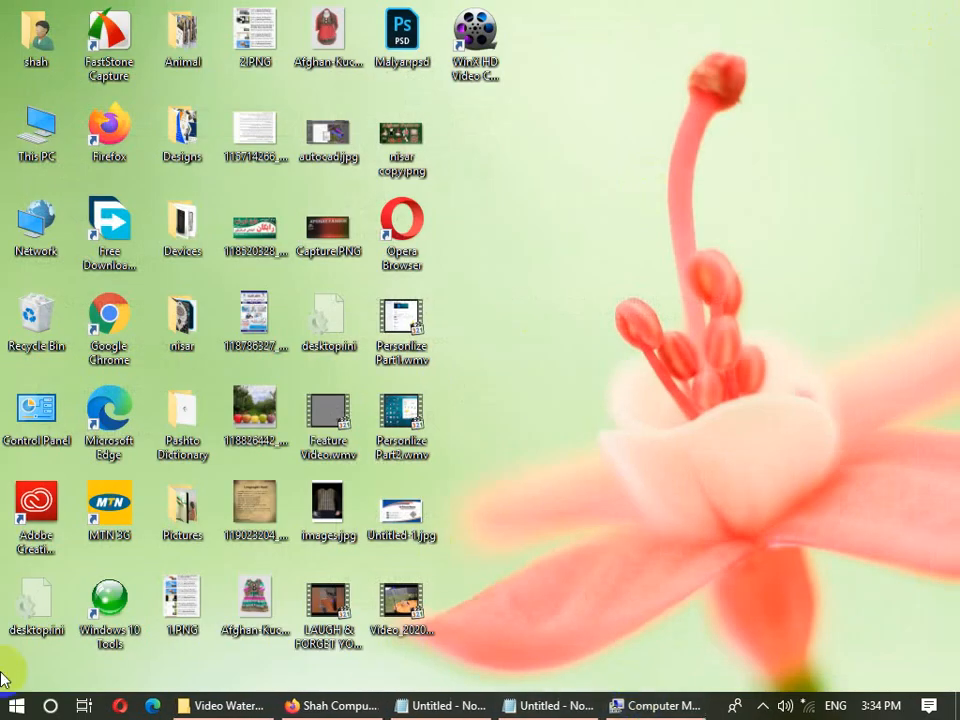
# - Close Control Panel and return to Computer Management's Users list
pyautogui.click(16, 706)
pyautogui.click(362, 286)
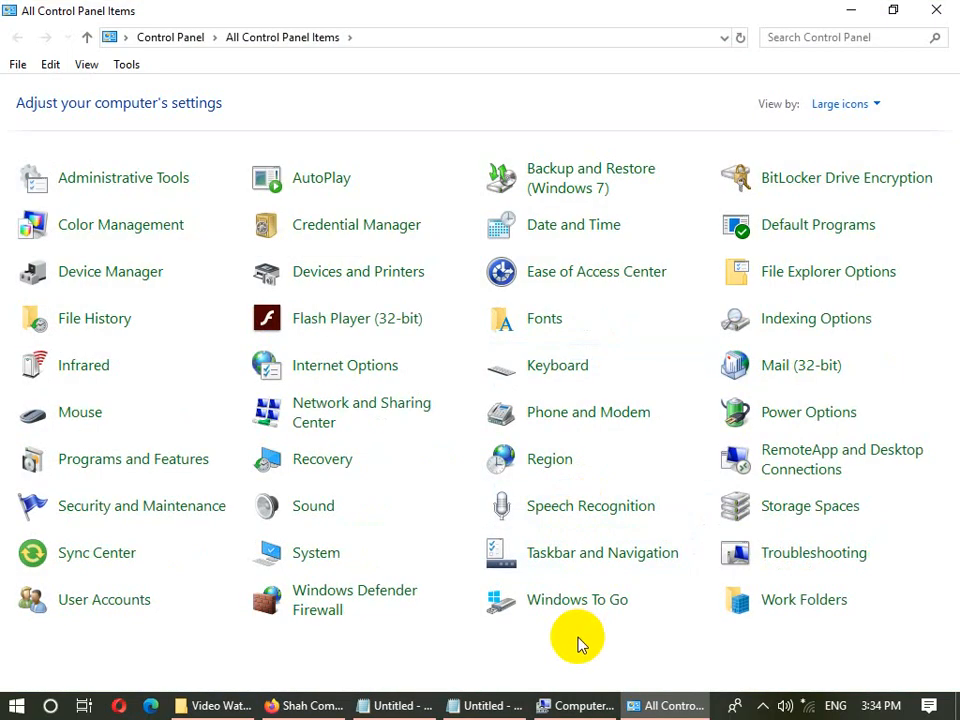
pyautogui.click(936, 10)
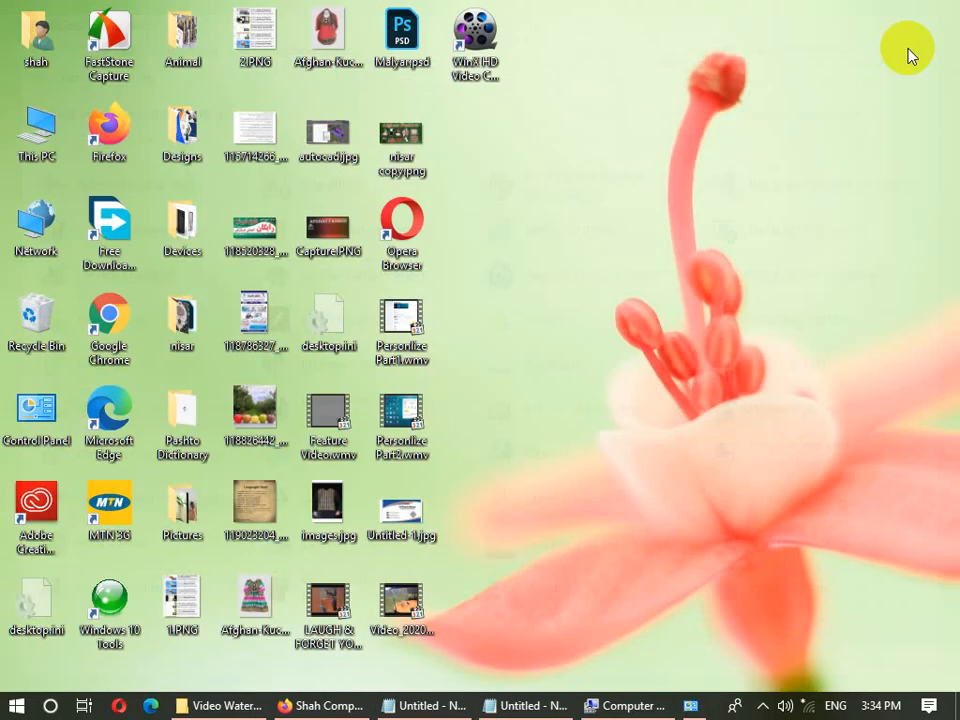
pyautogui.click(655, 706)
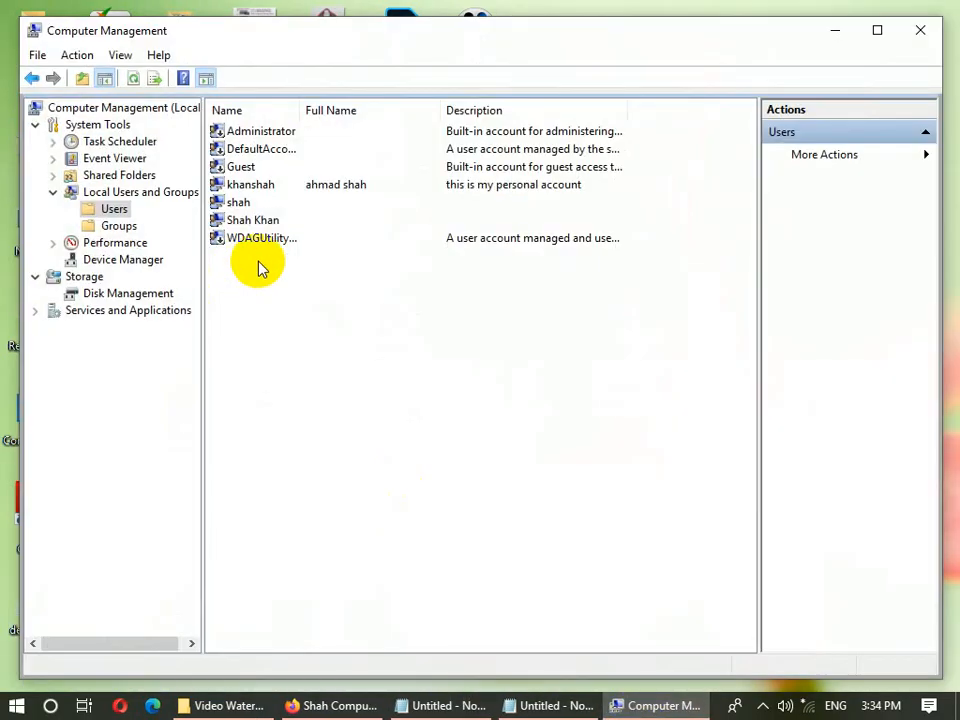
pyautogui.click(268, 222)
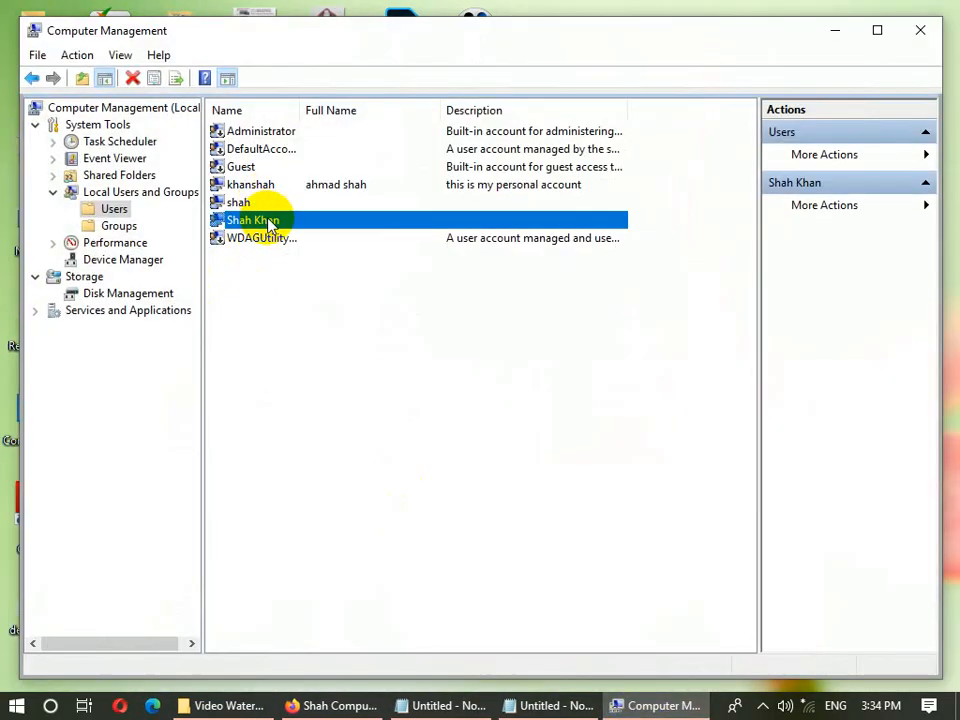
pyautogui.rightClick(268, 224)
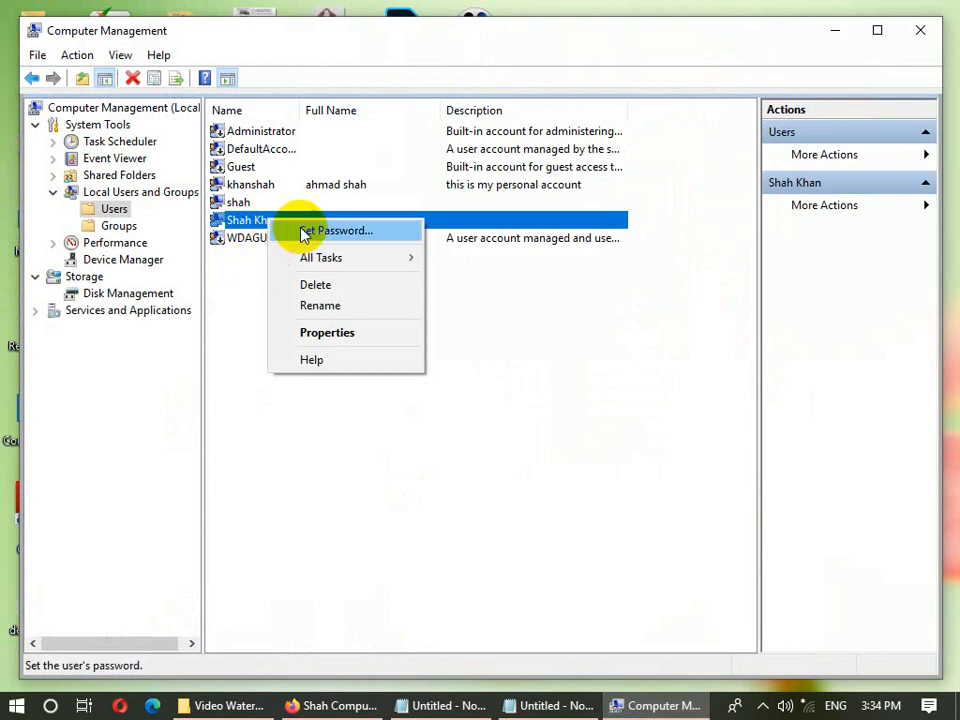
pyautogui.click(232, 335)
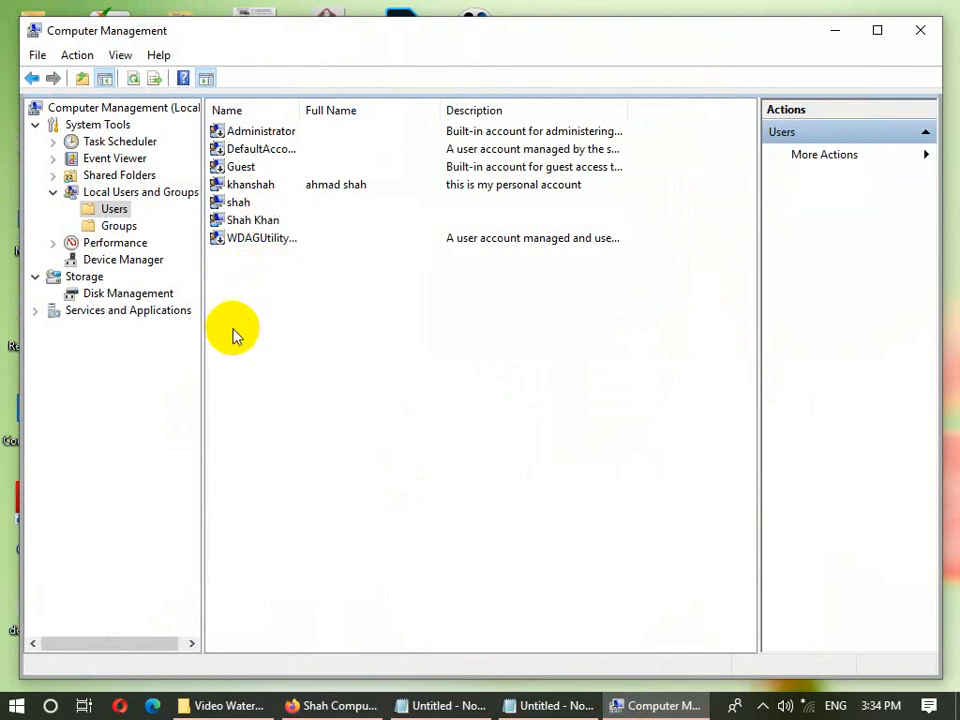
pyautogui.click(16, 705)
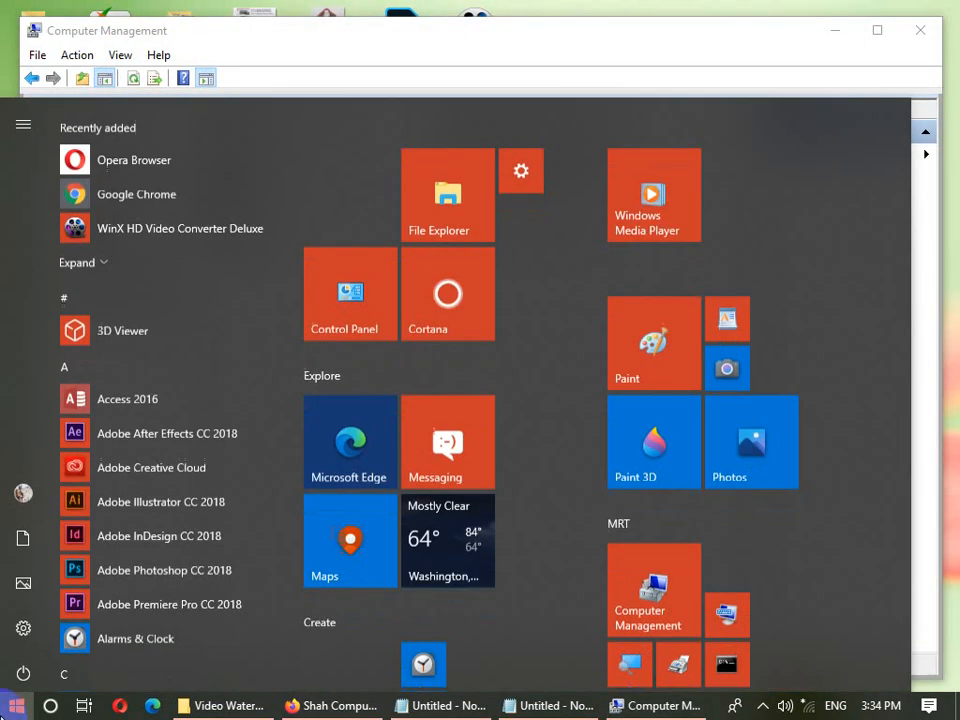
pyautogui.click(760, 33)
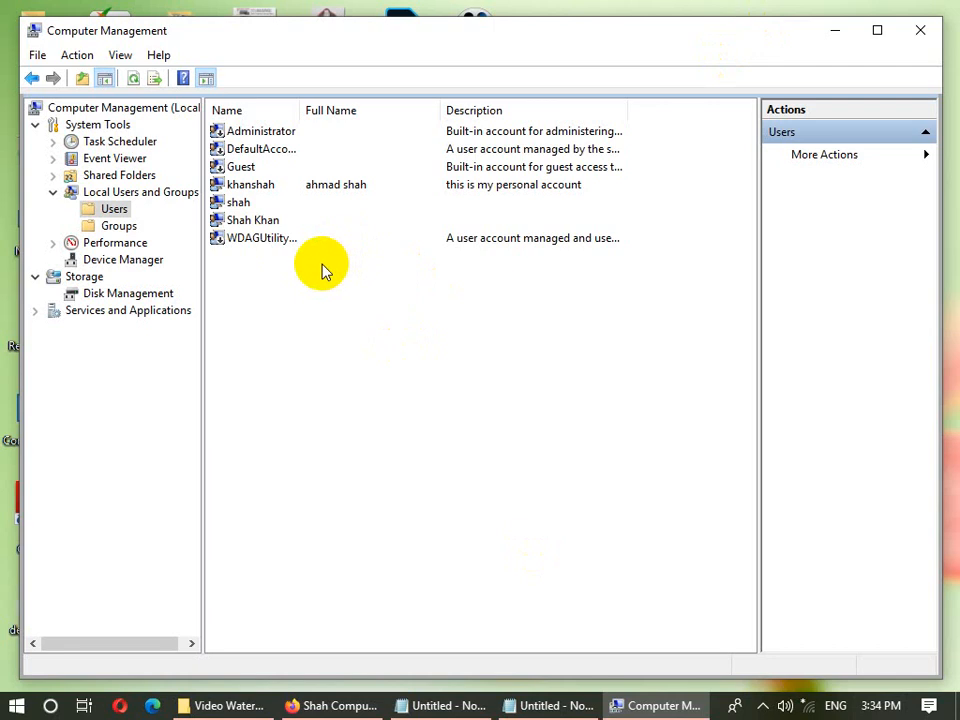
# - Reset the second user's password to blank with Set Password, leaving both fields empty
pyautogui.click(254, 206)
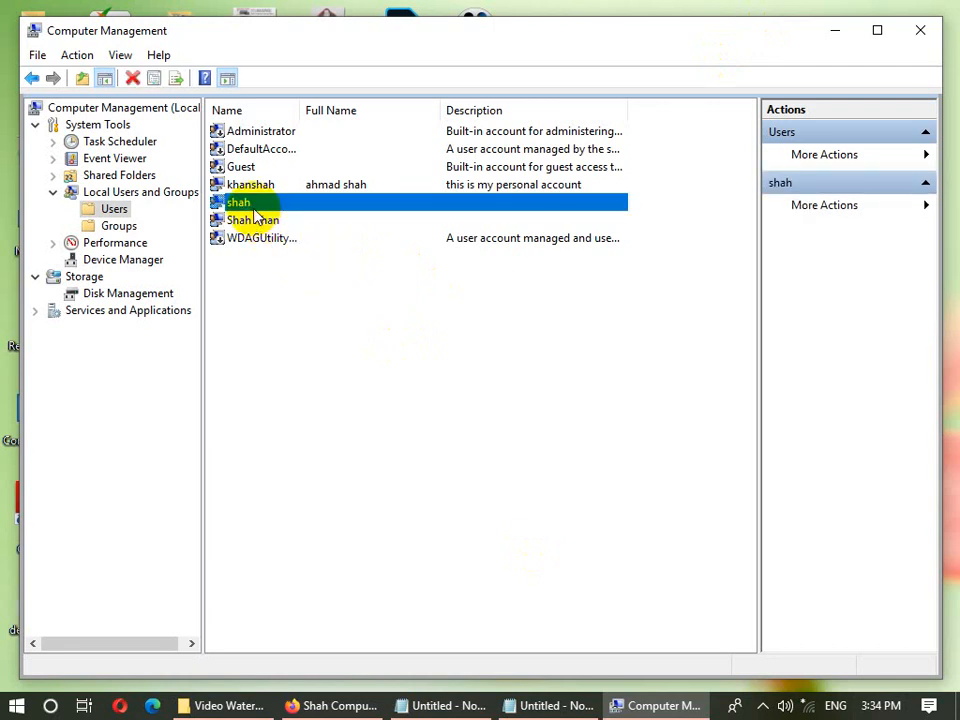
pyautogui.rightClick(253, 210)
pyautogui.rightClick(255, 214)
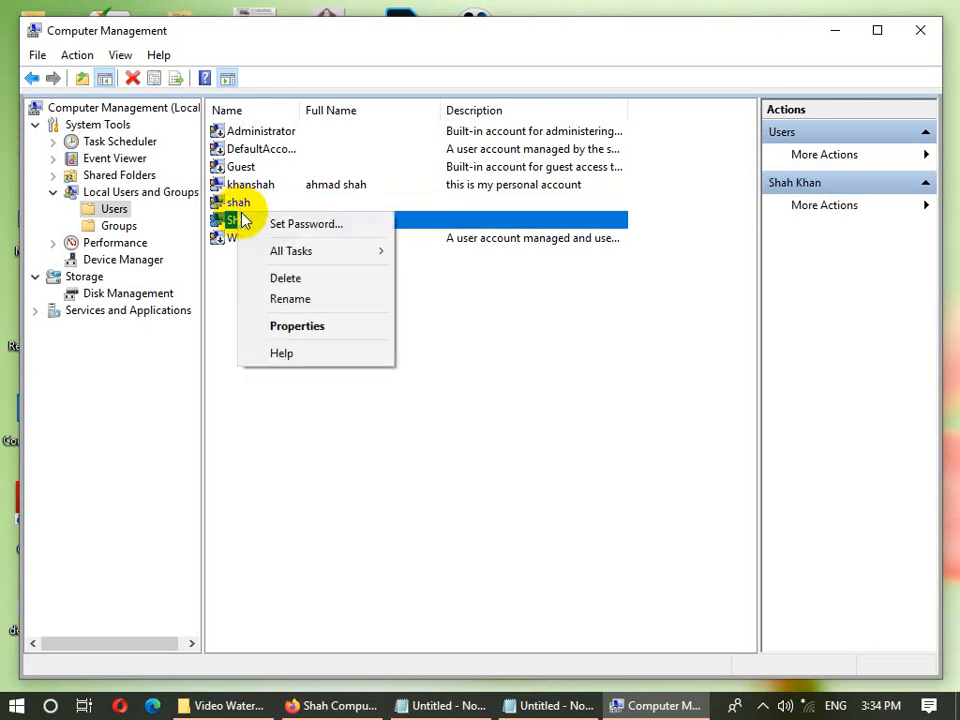
pyautogui.click(258, 222)
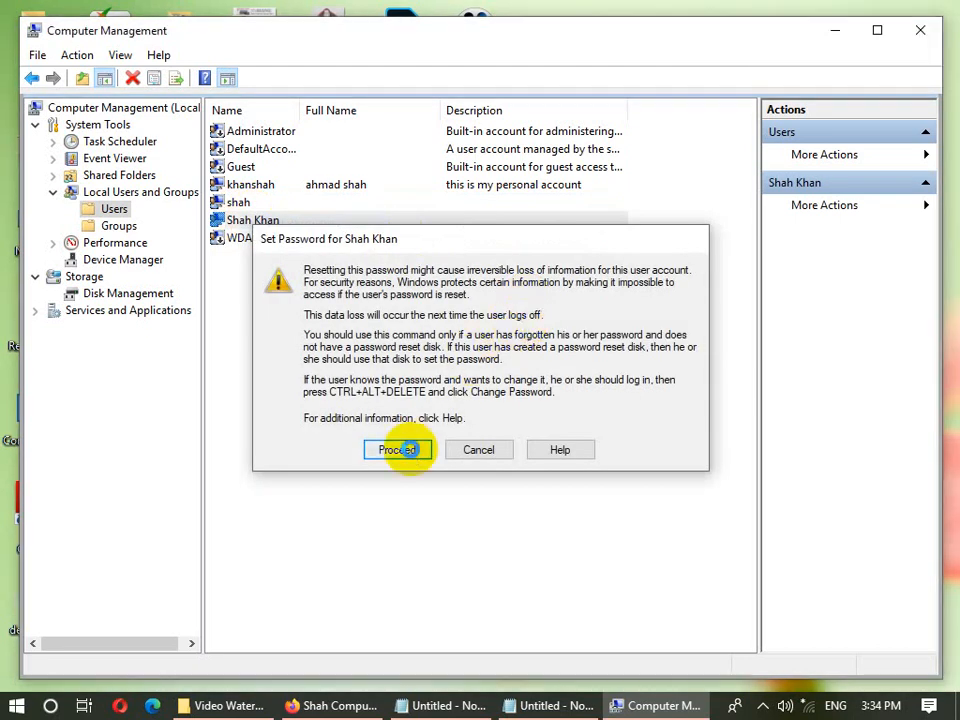
pyautogui.click(403, 446)
pyautogui.click(469, 309)
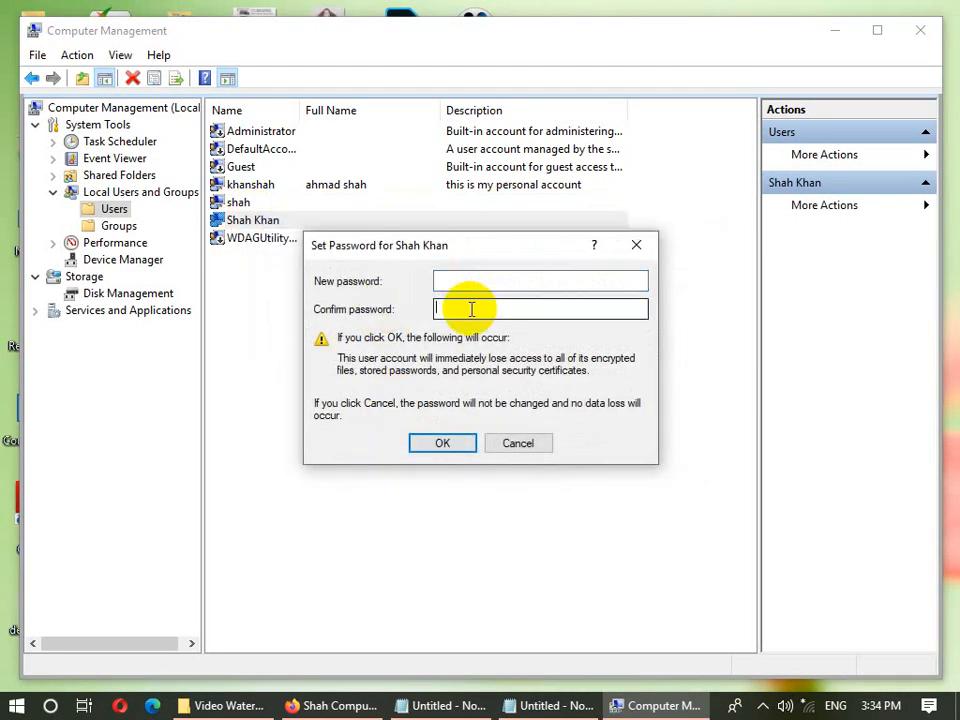
pyautogui.click(467, 281)
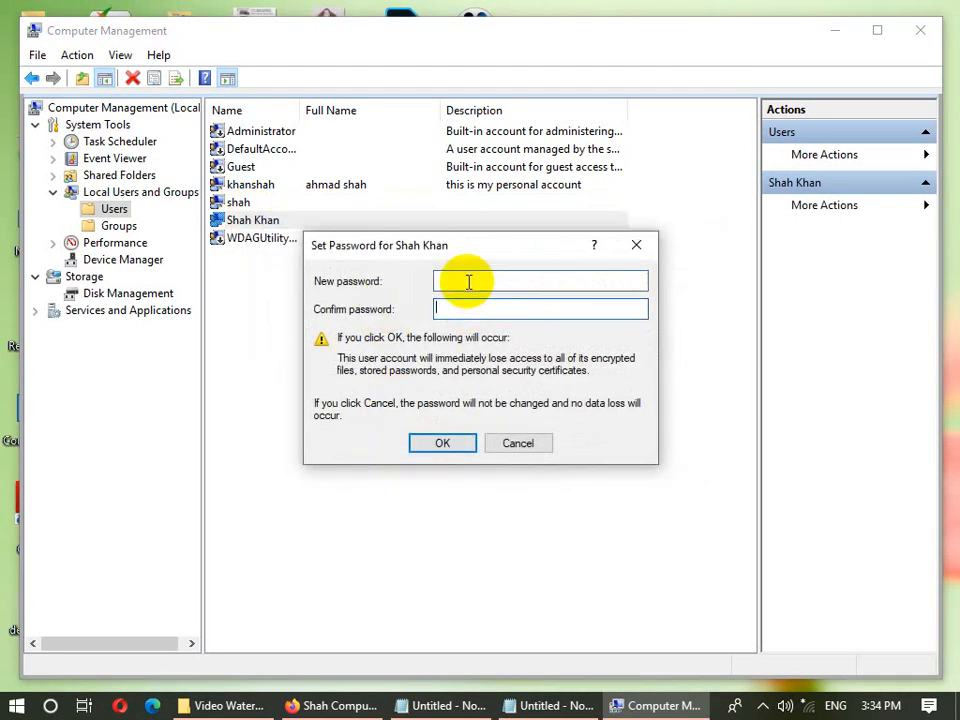
pyautogui.click(446, 445)
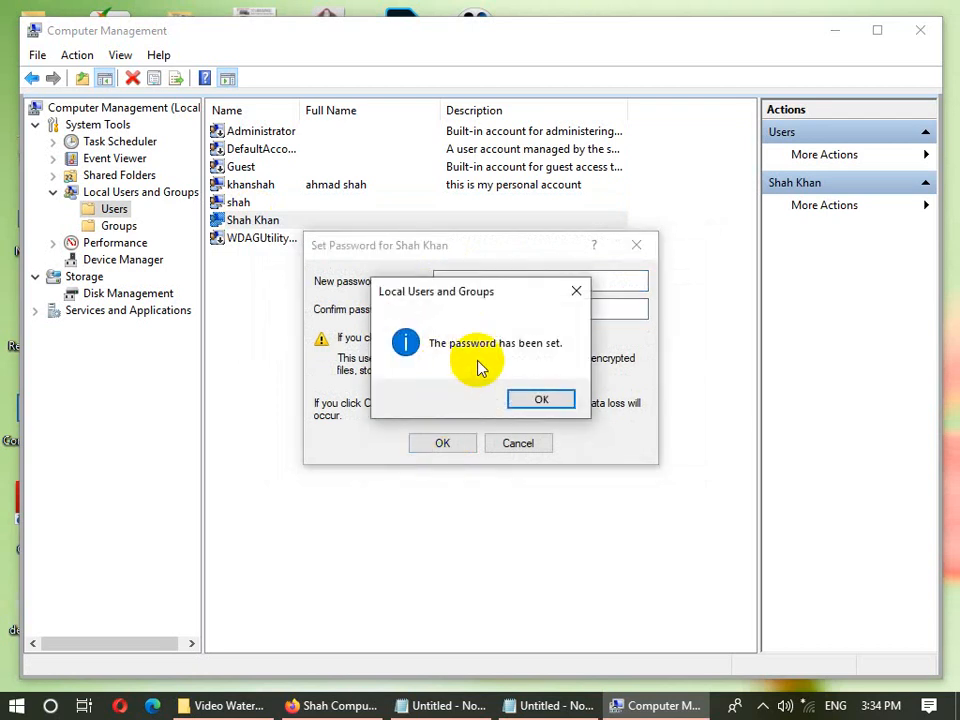
pyautogui.click(519, 400)
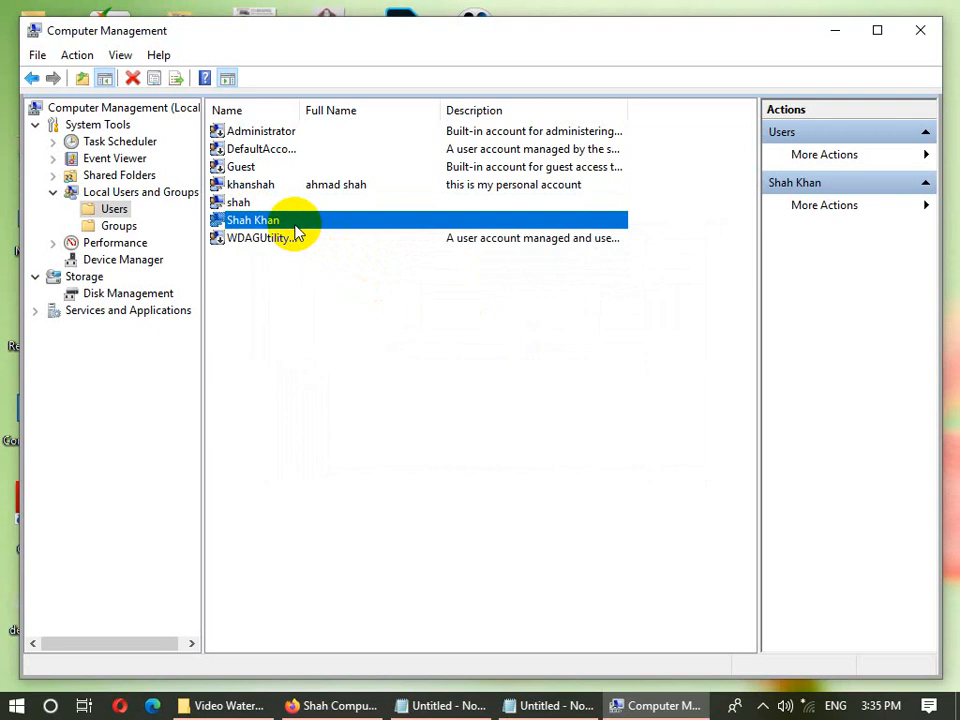
# - Add the user account to the Administrators group from its Member Of properties
pyautogui.rightClick(296, 230)
pyautogui.moveTo(320, 264)
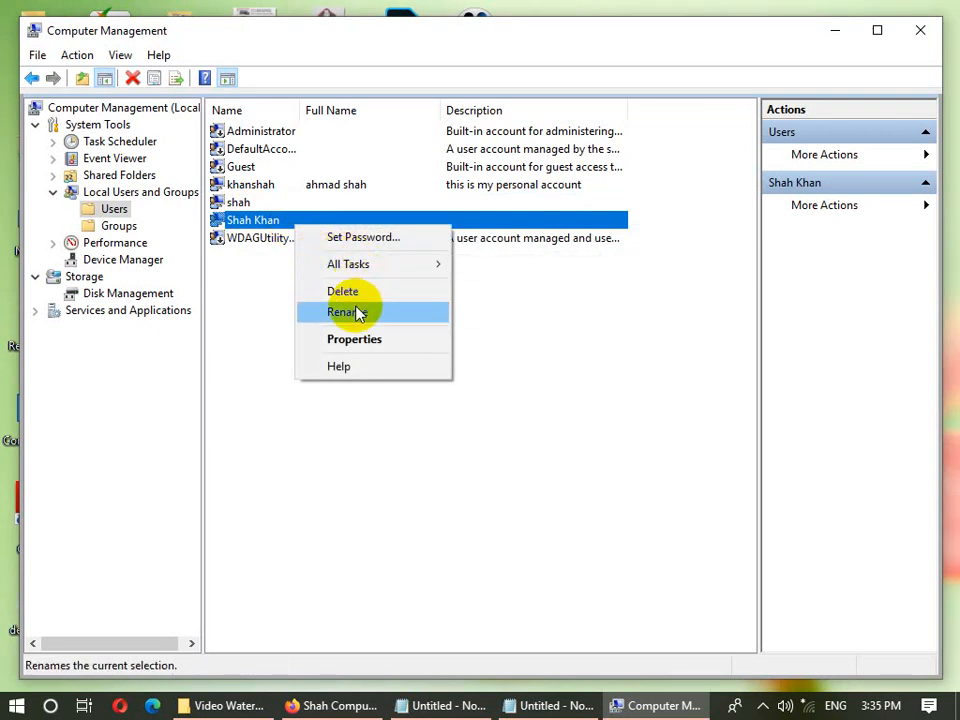
pyautogui.click(350, 338)
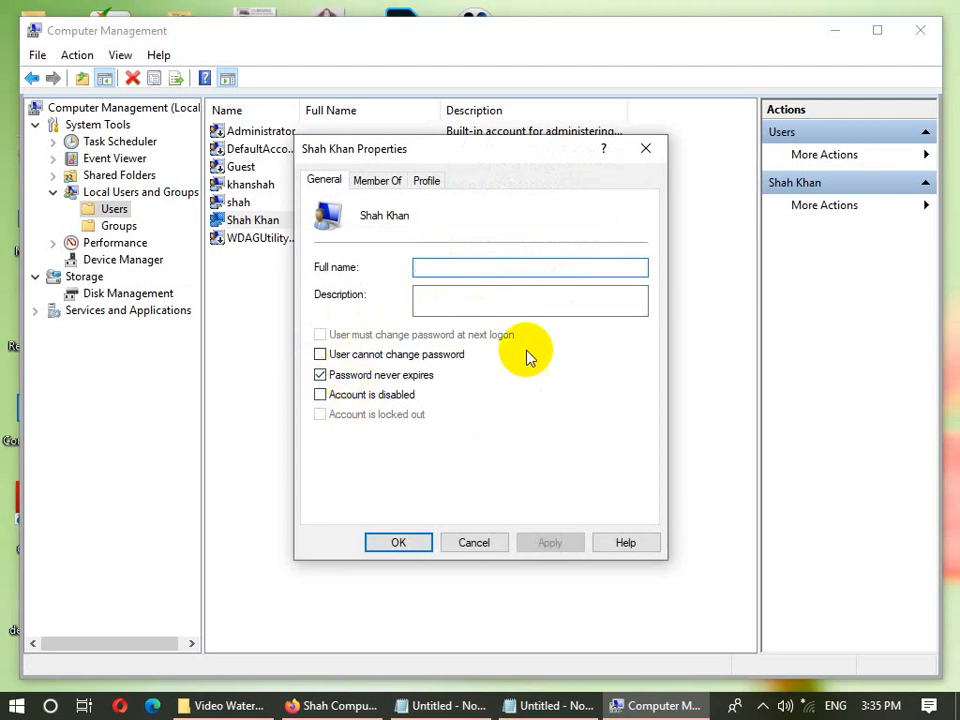
pyautogui.click(378, 181)
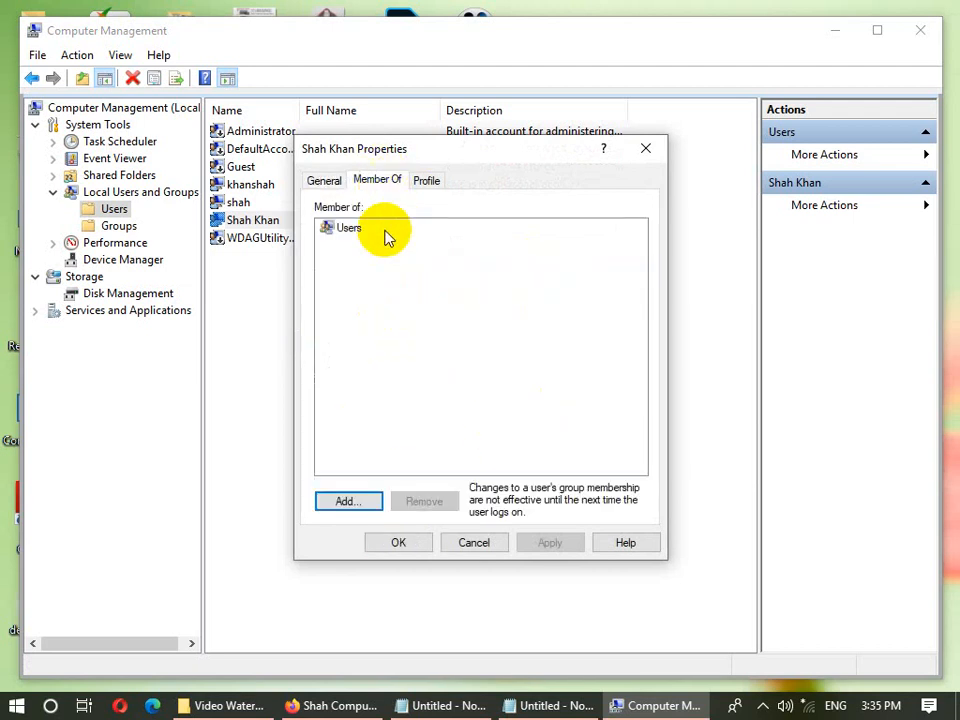
pyautogui.click(375, 232)
pyautogui.click(357, 501)
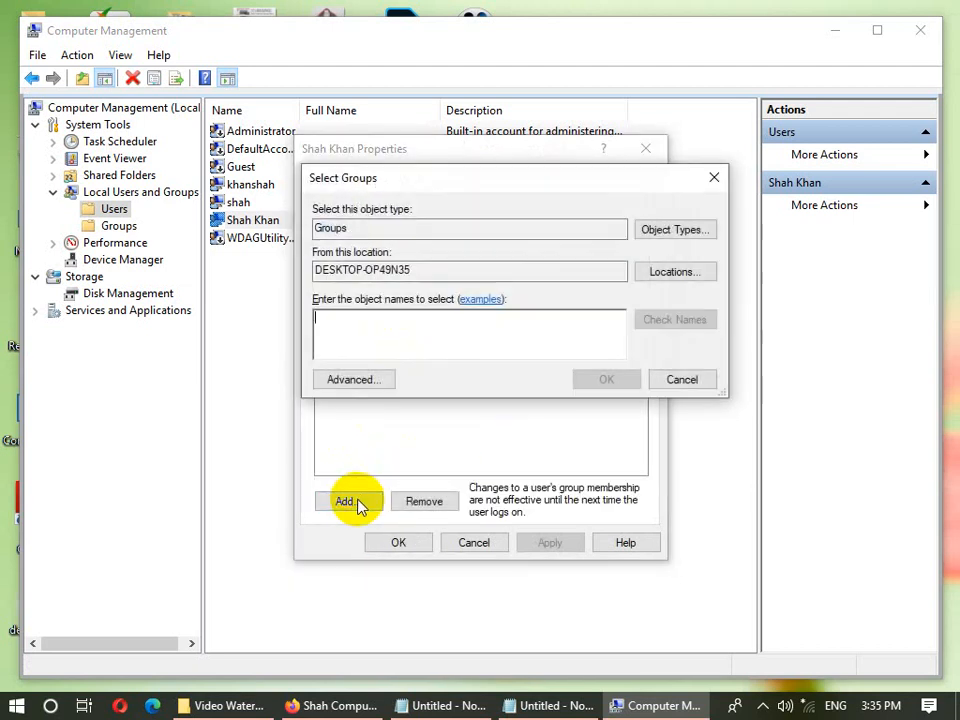
pyautogui.click(353, 381)
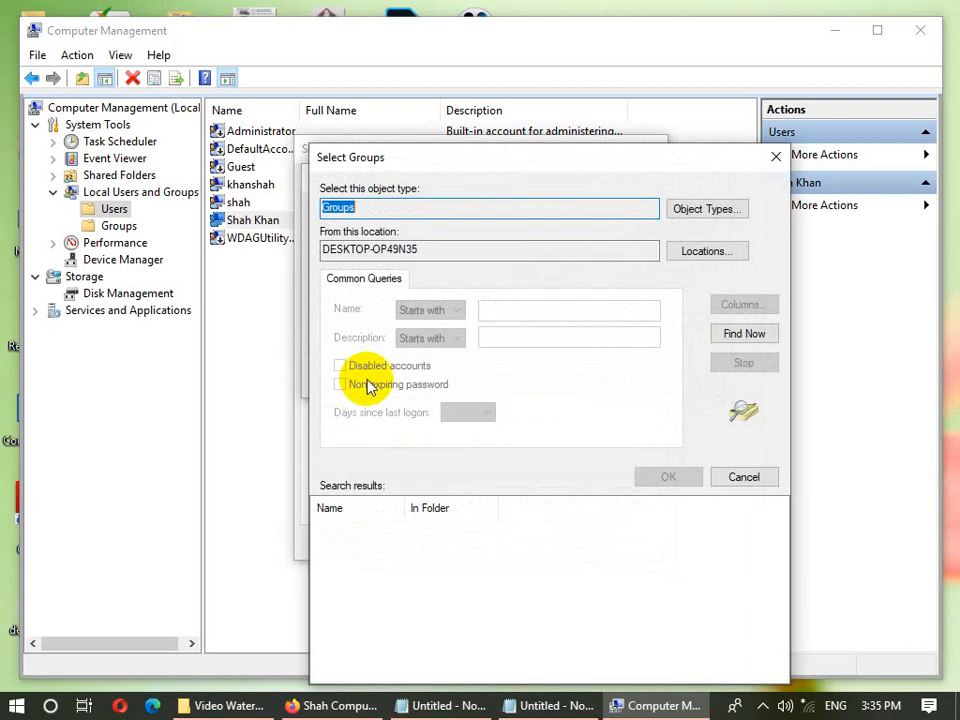
pyautogui.click(744, 340)
pyautogui.click(382, 546)
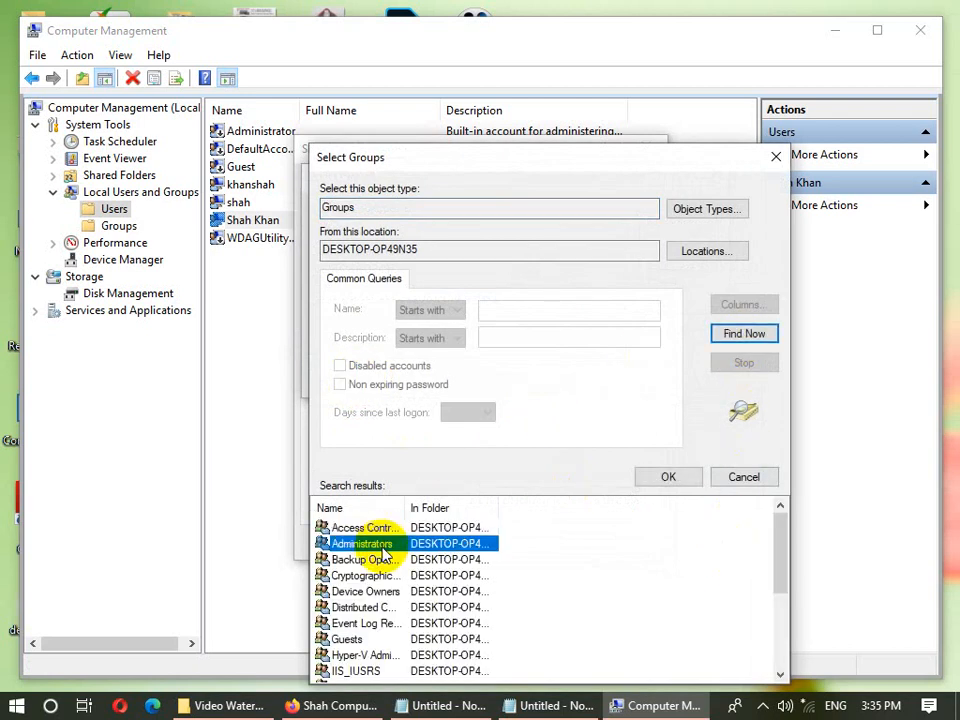
pyautogui.click(694, 476)
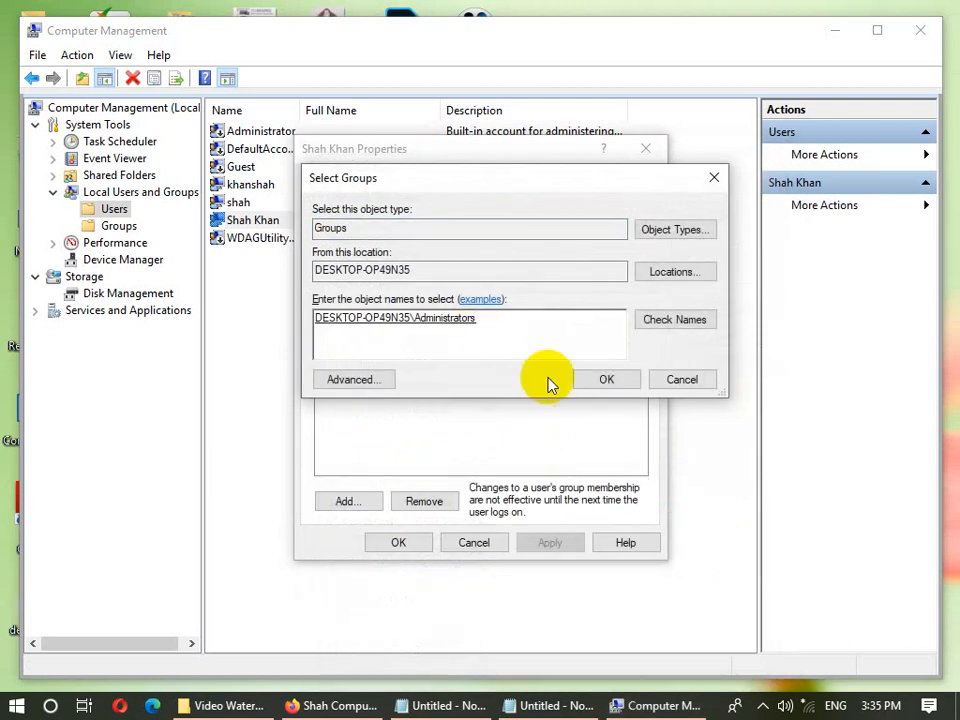
pyautogui.click(604, 381)
# - Remove the account from the Users group, check the Profile tab, and save
pyautogui.click(352, 245)
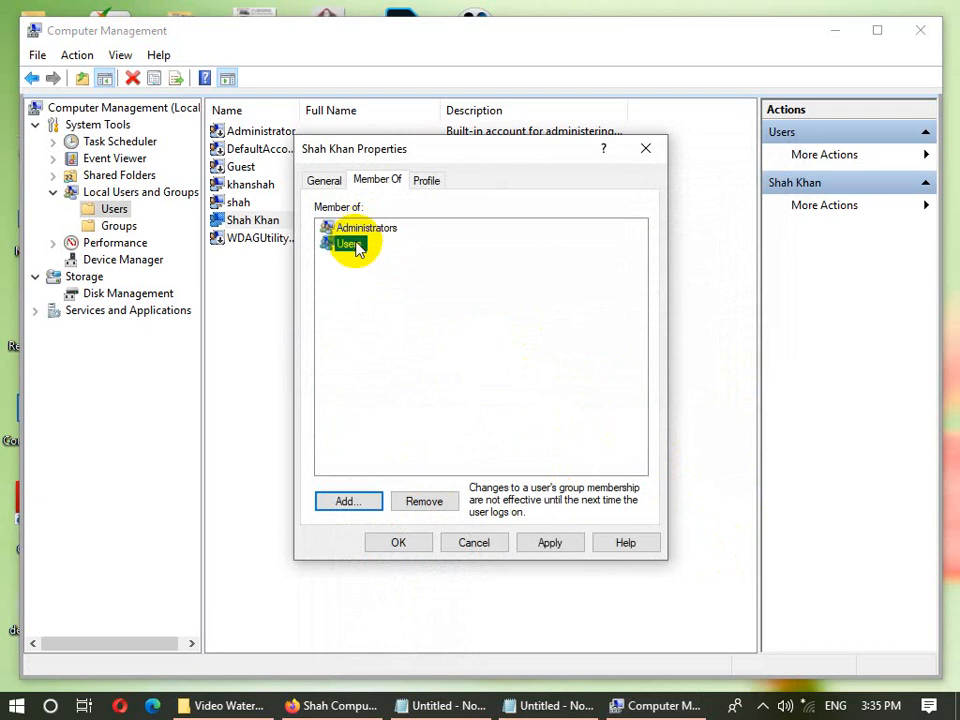
pyautogui.click(440, 500)
pyautogui.click(352, 232)
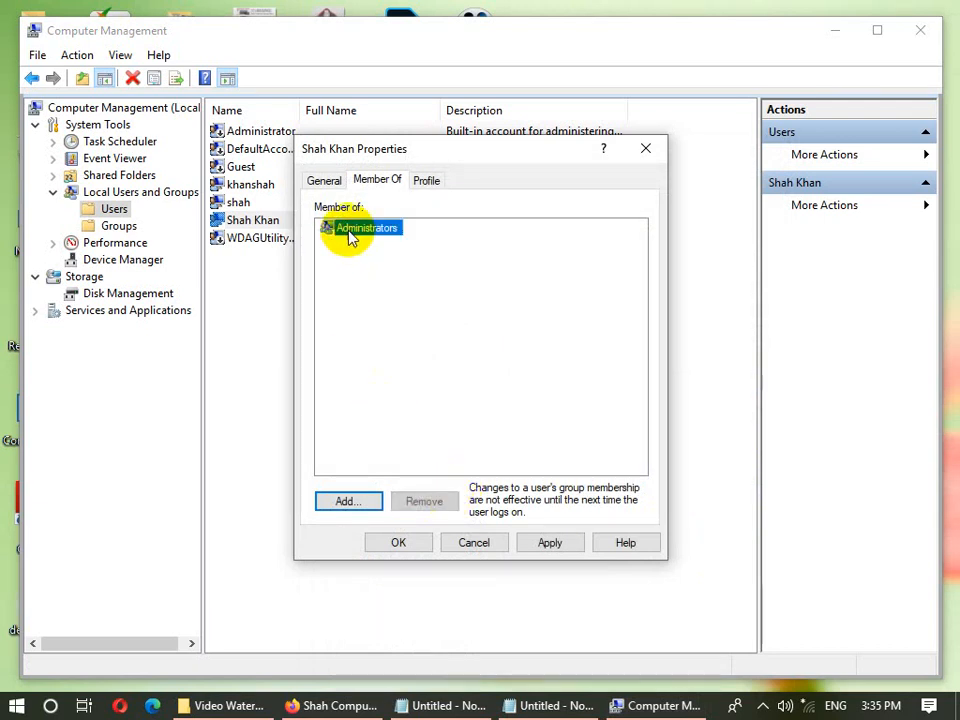
pyautogui.click(424, 182)
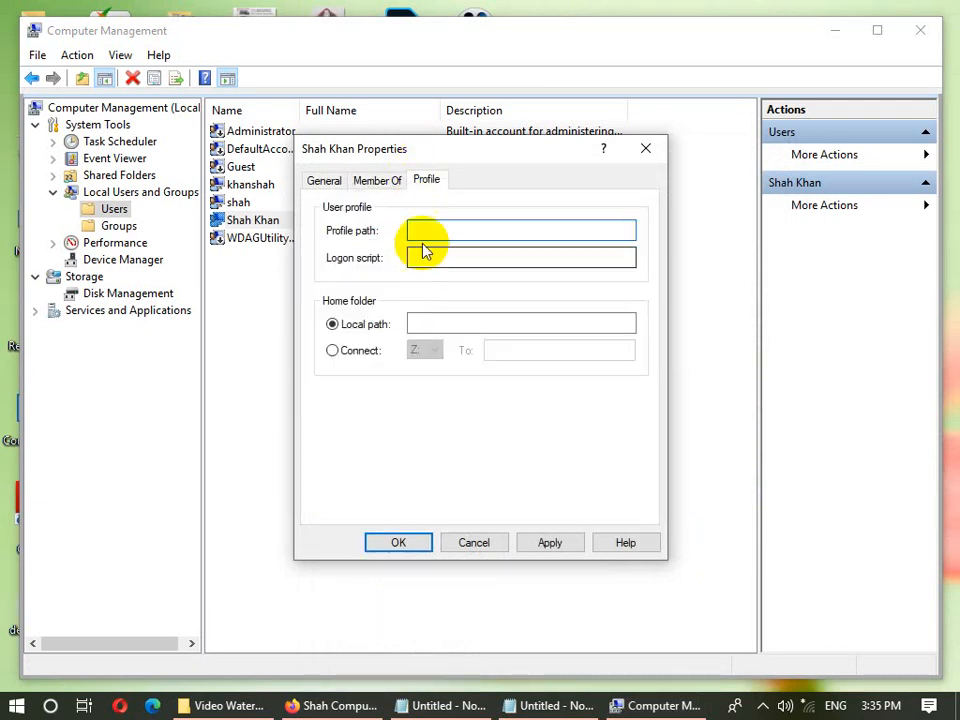
pyautogui.click(437, 258)
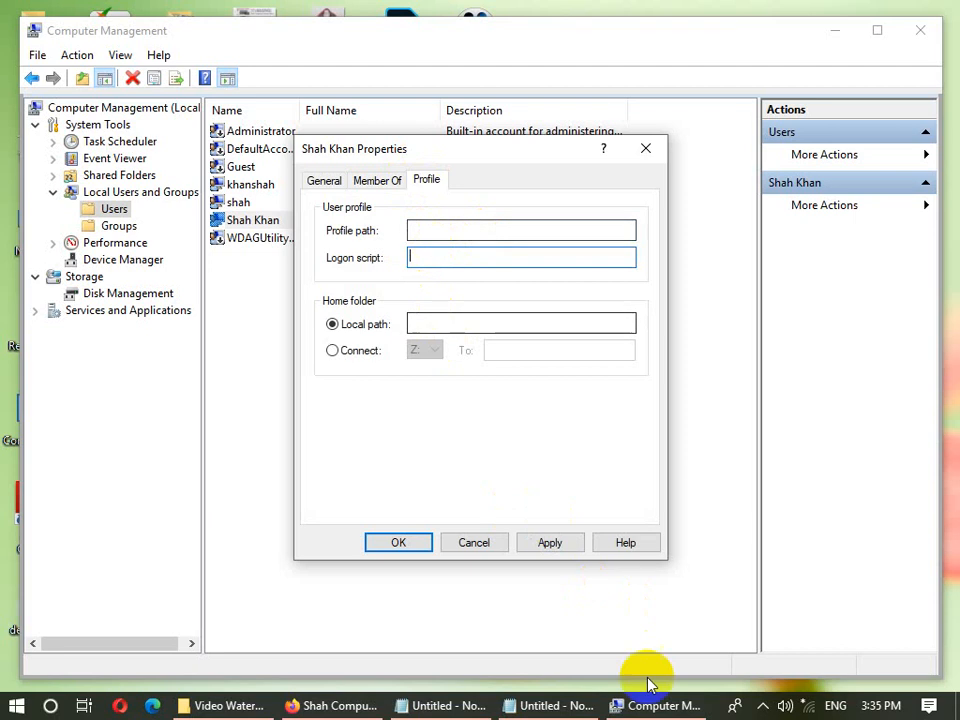
pyautogui.click(424, 546)
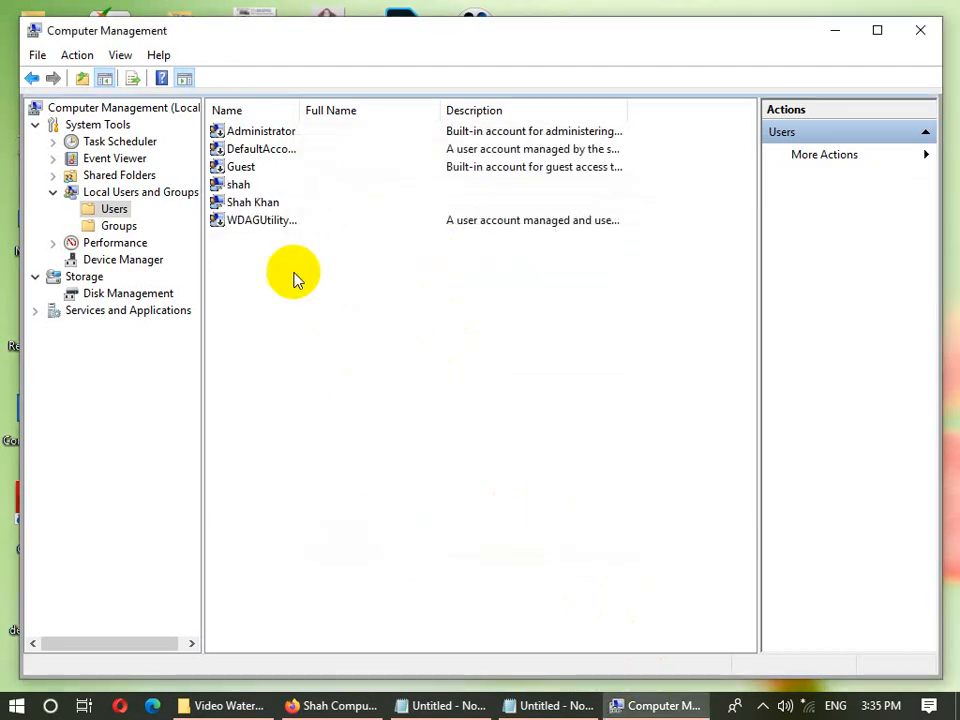
# - Start deleting the user account, cancel at the administrator warning, and close Computer Management
pyautogui.click(268, 203)
pyautogui.rightClick(268, 204)
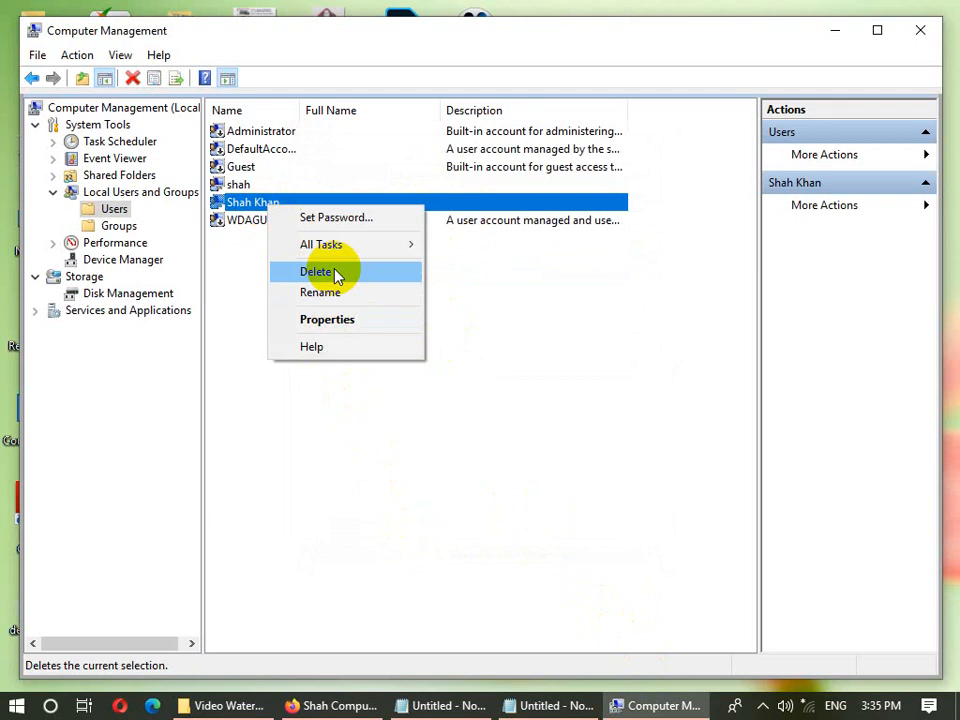
pyautogui.click(516, 304)
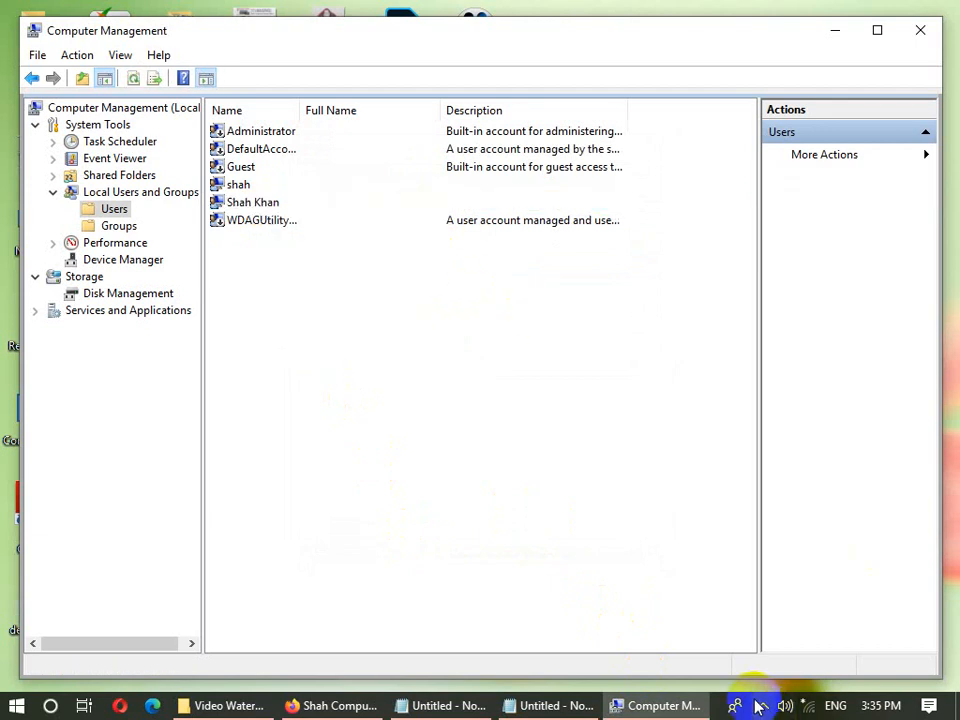
pyautogui.click(664, 706)
pyautogui.click(664, 706)
pyautogui.click(279, 204)
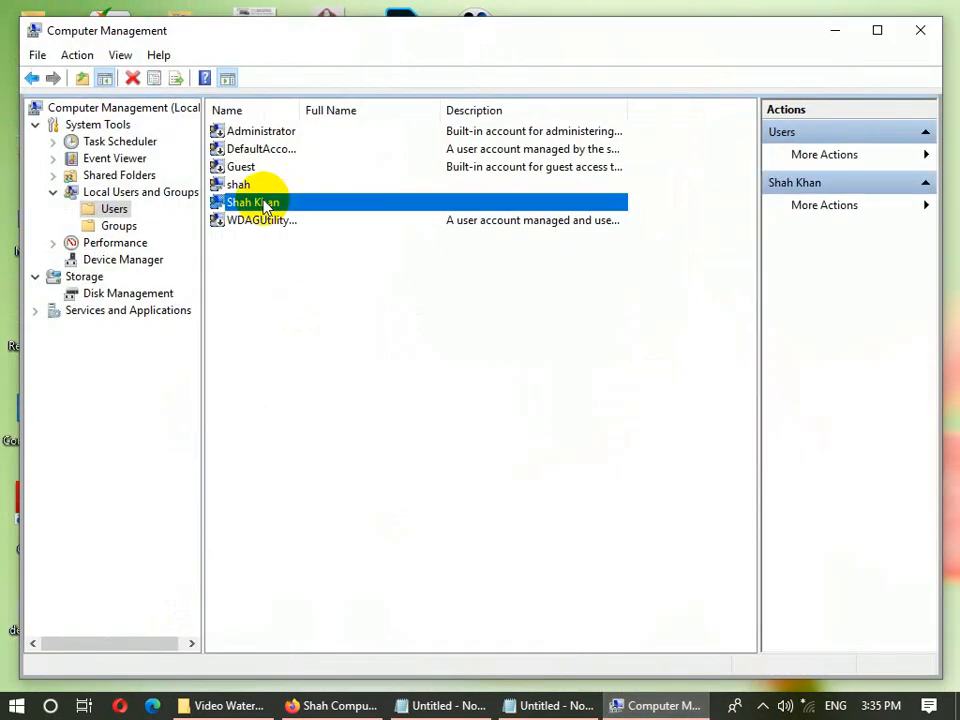
pyautogui.rightClick(265, 202)
pyautogui.click(312, 266)
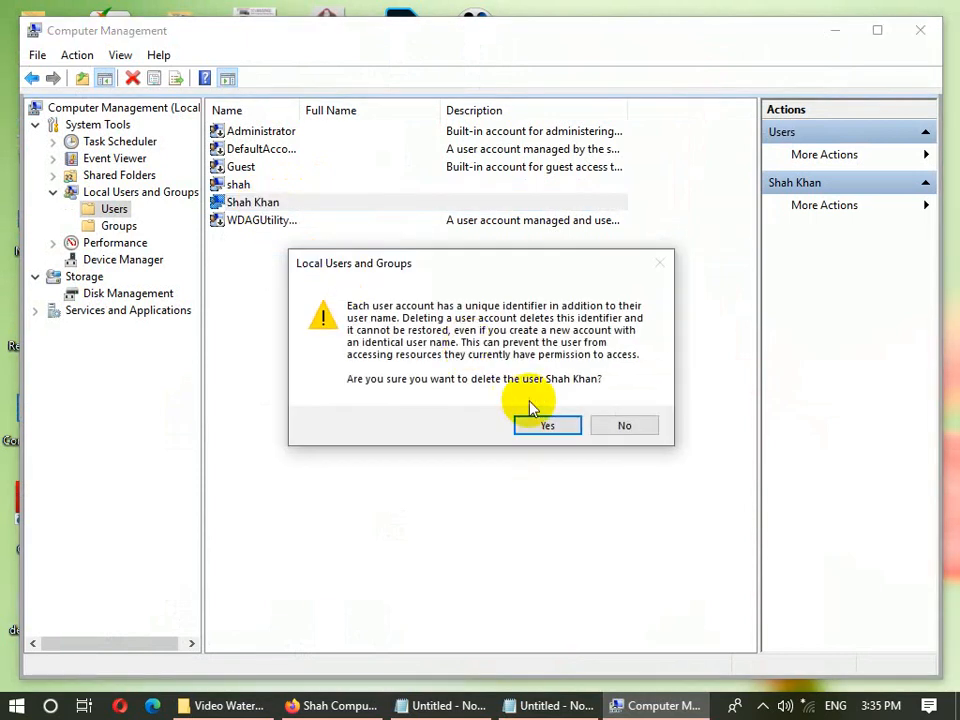
pyautogui.click(546, 423)
pyautogui.click(590, 410)
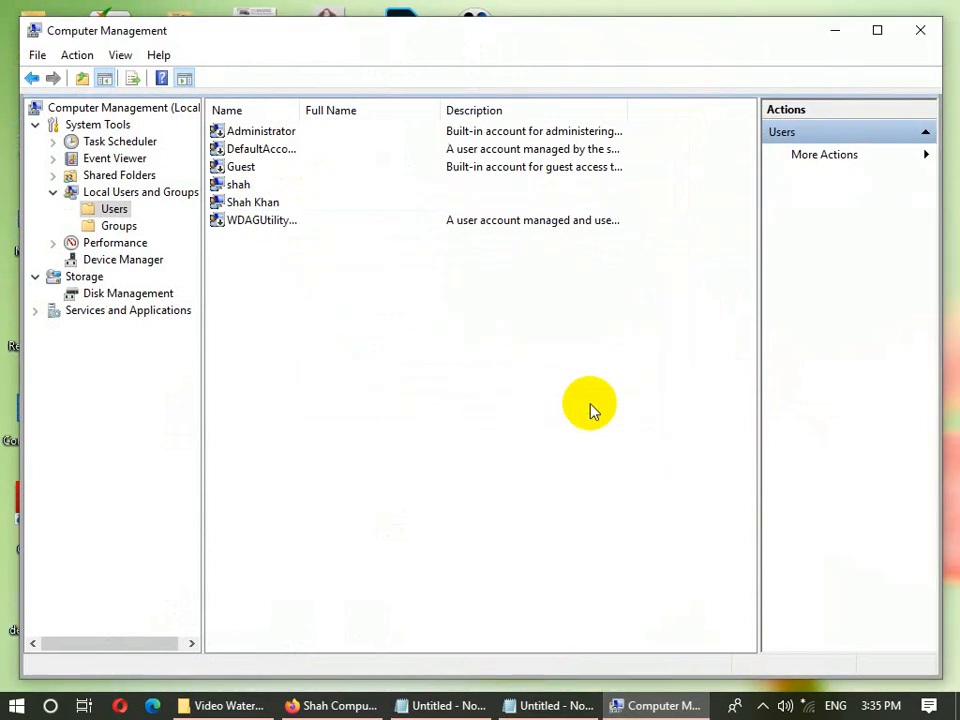
pyautogui.click(920, 30)
pyautogui.rightClick(712, 28)
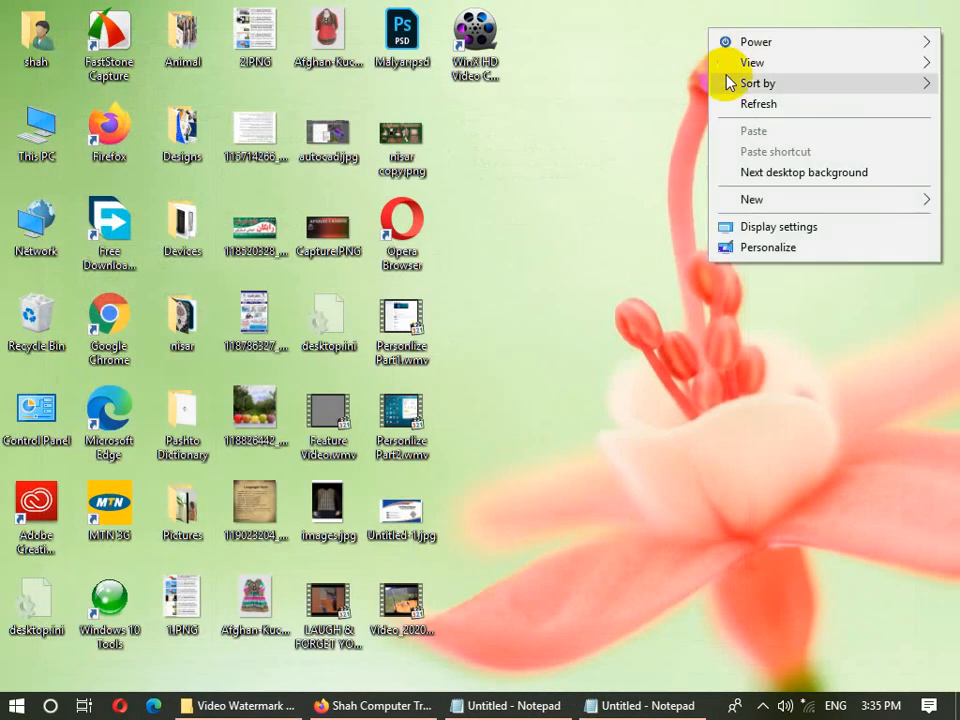
# - Refresh the desktop, then review the Alt+F4 shut down choices and close the dialog
pyautogui.click(758, 103)
pyautogui.rightClick(760, 18)
pyautogui.click(795, 80)
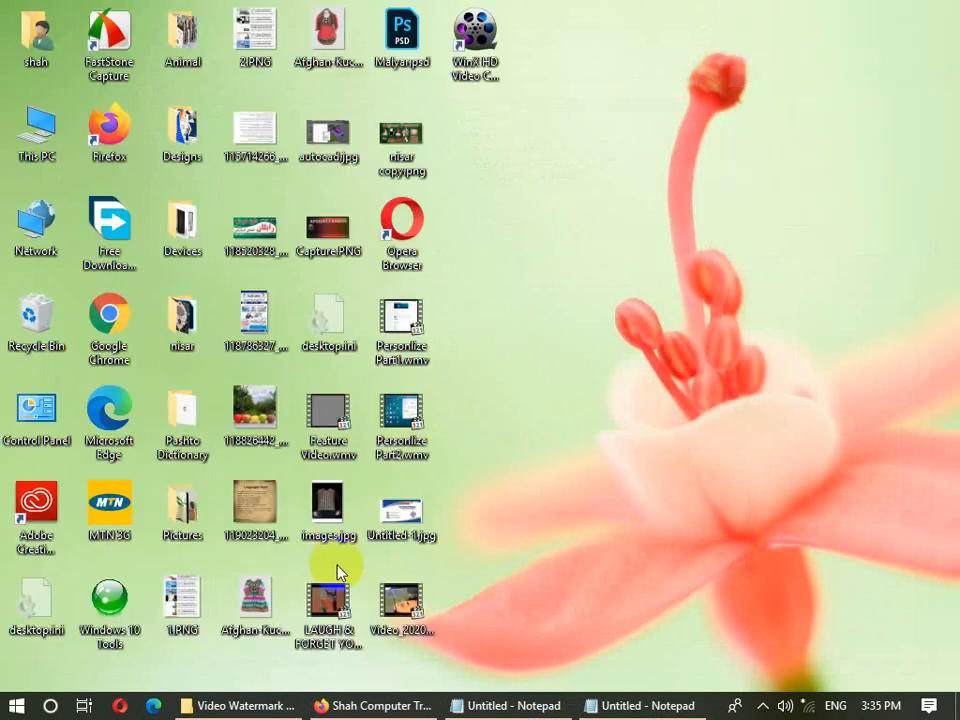
pyautogui.hotkey('alt', 'F4')
pyautogui.click(415, 283)
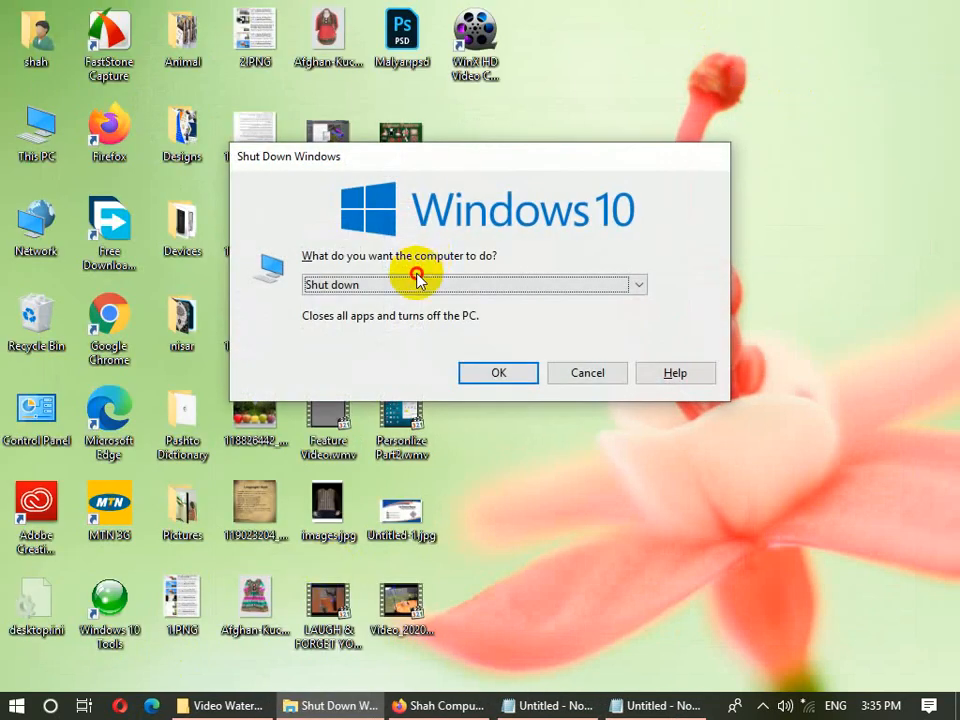
pyautogui.click(625, 574)
# - Add '1:Shut down (off) Power button' below Non-Built-n-User in Notepad, then show Start's power options
pyautogui.click(650, 707)
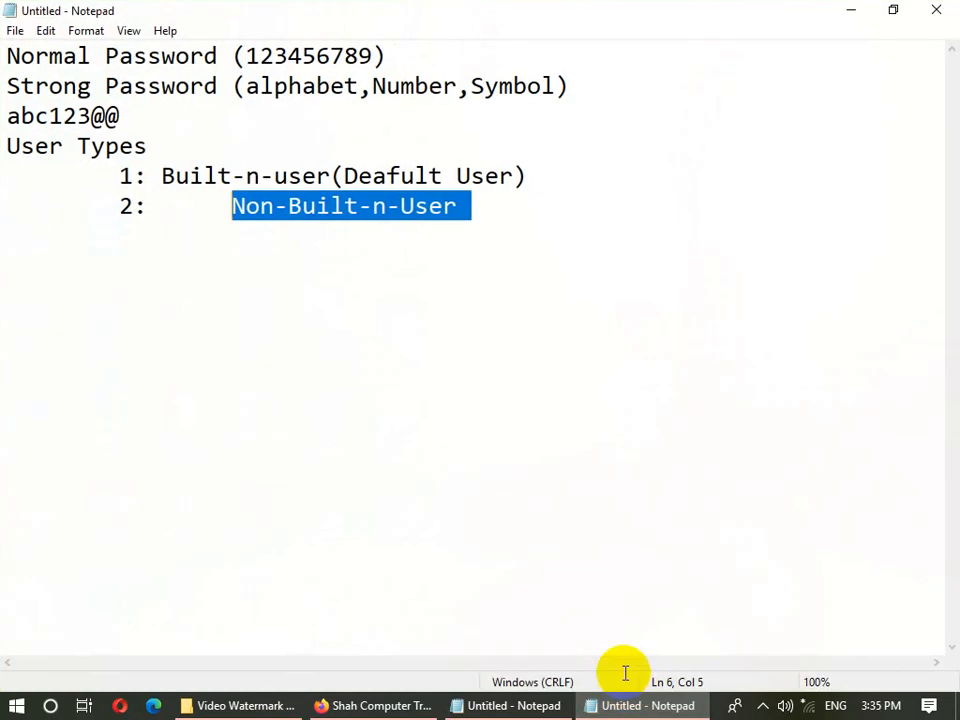
pyautogui.click(455, 204)
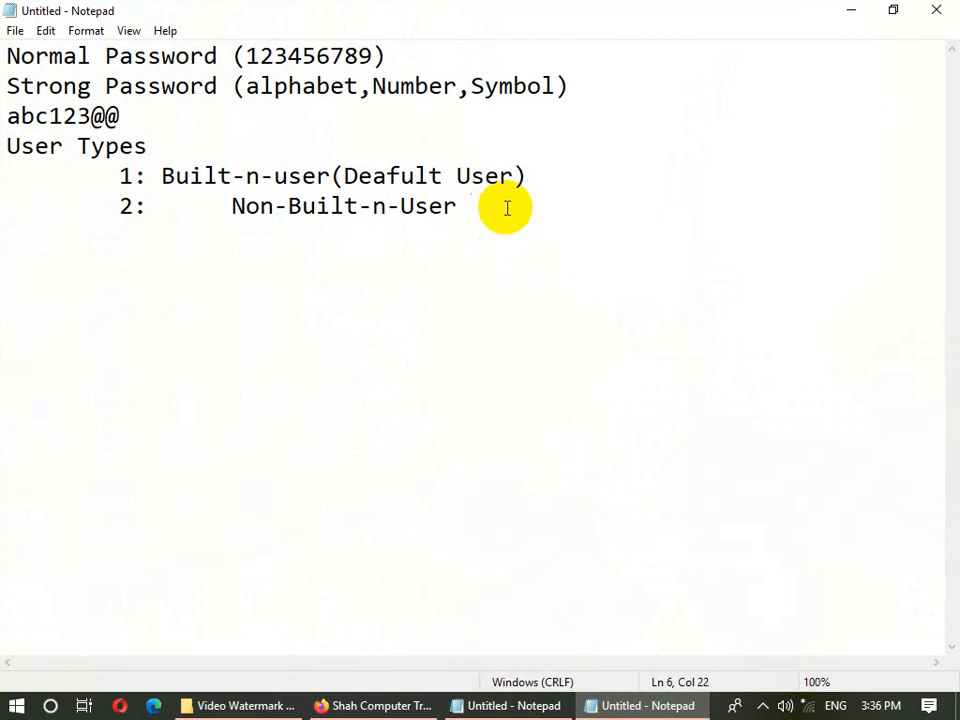
pyautogui.write('1:Shu')
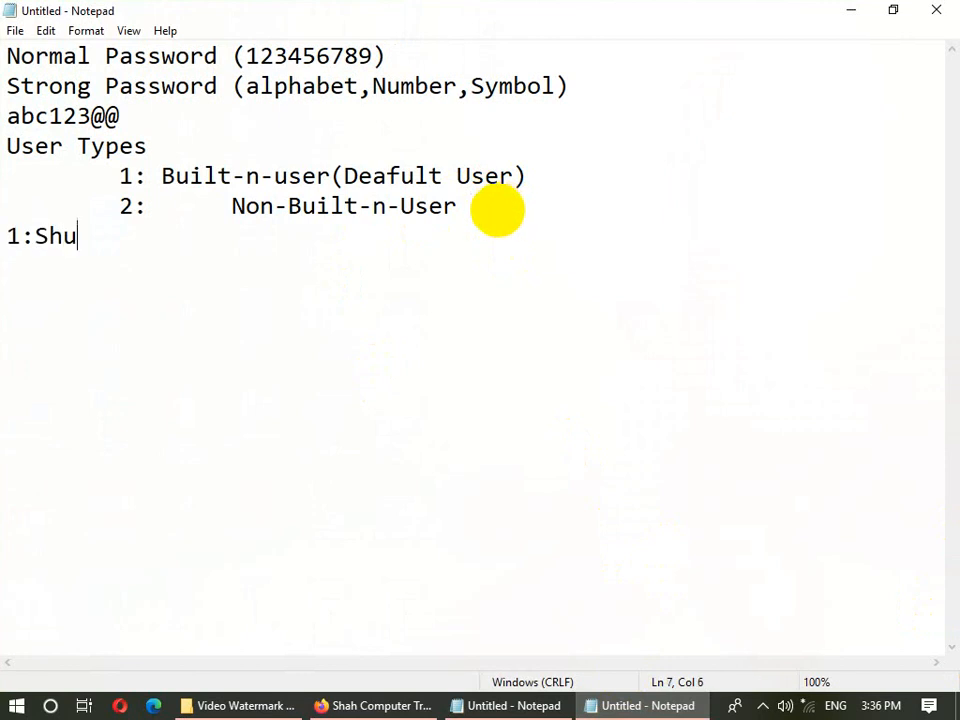
pyautogui.write('t down (off')
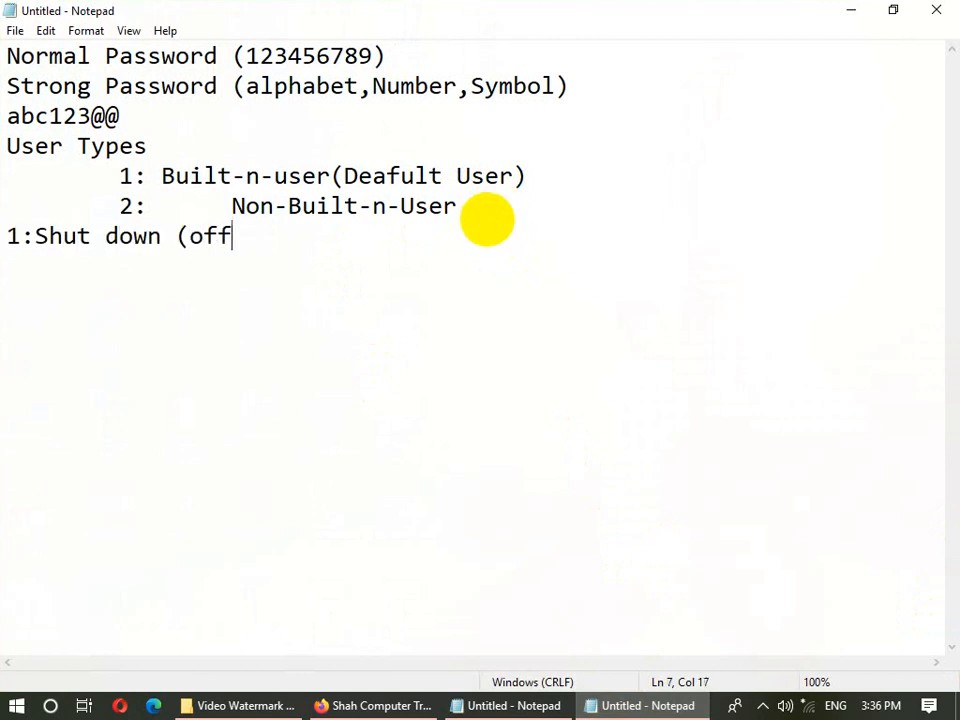
pyautogui.write(') Power ')
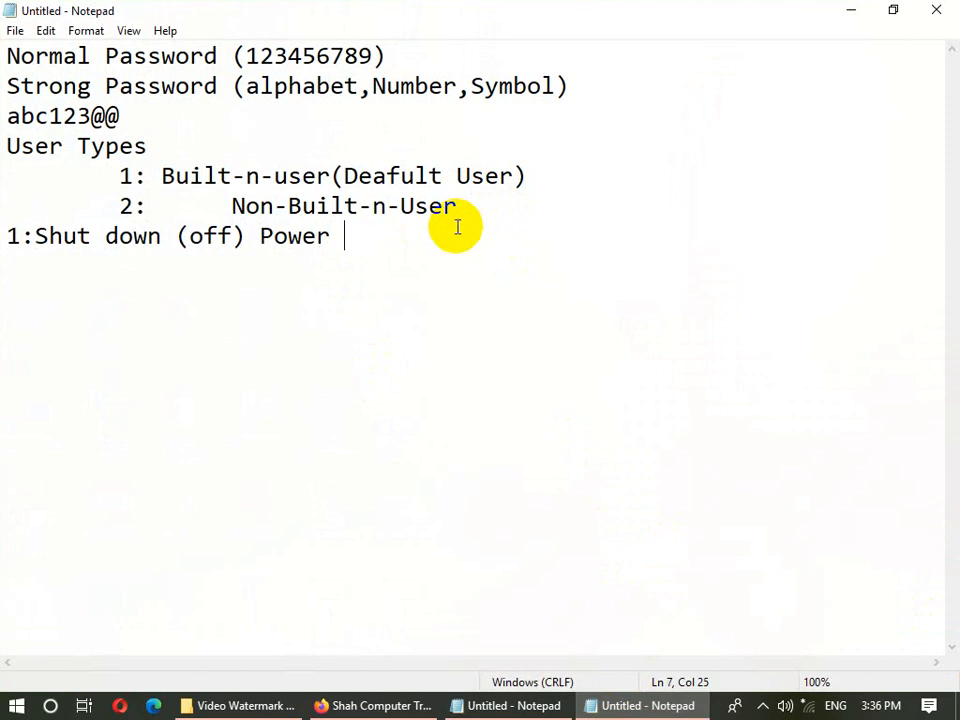
pyautogui.write('button')
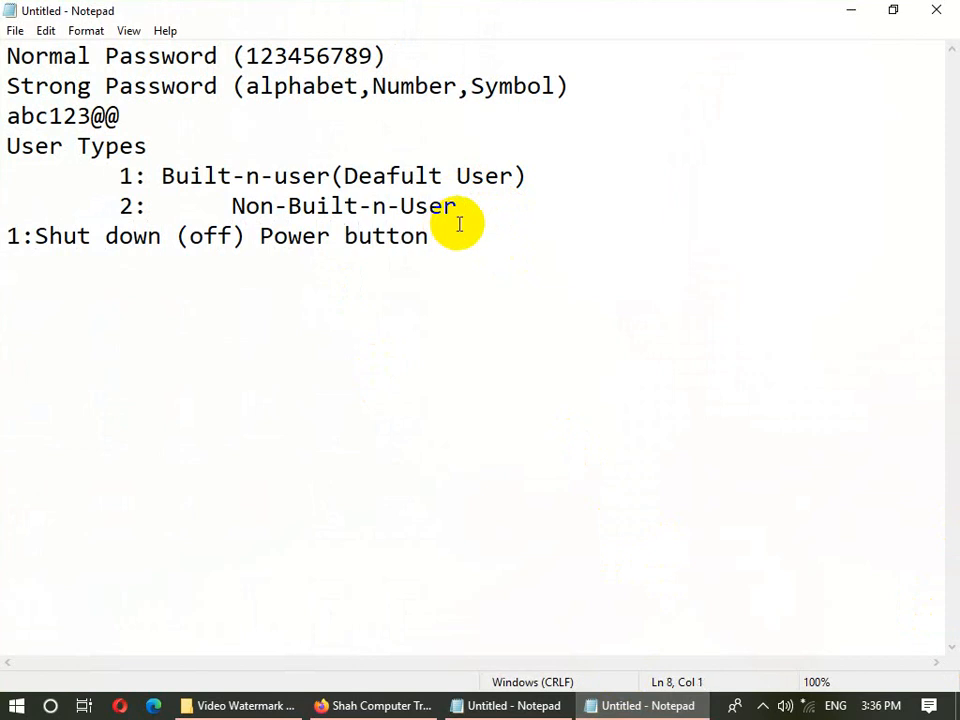
pyautogui.press('super')
pyautogui.click(17, 668)
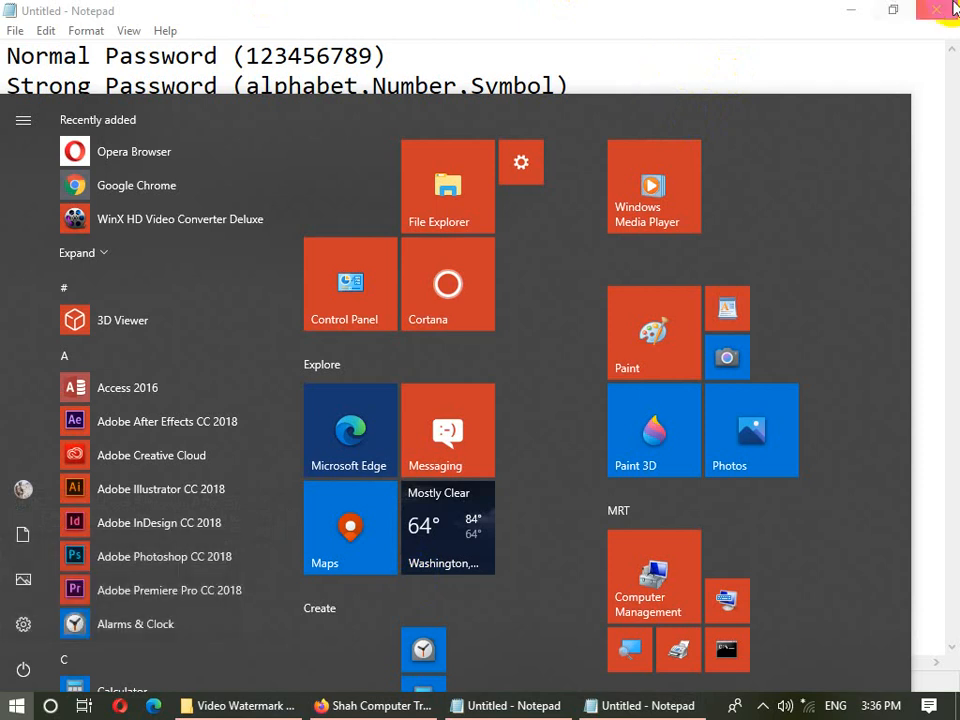
# - Complete the Sleep entry on line 8 of the power list and start a new line
pyautogui.click(885, 50)
pyautogui.click(148, 264)
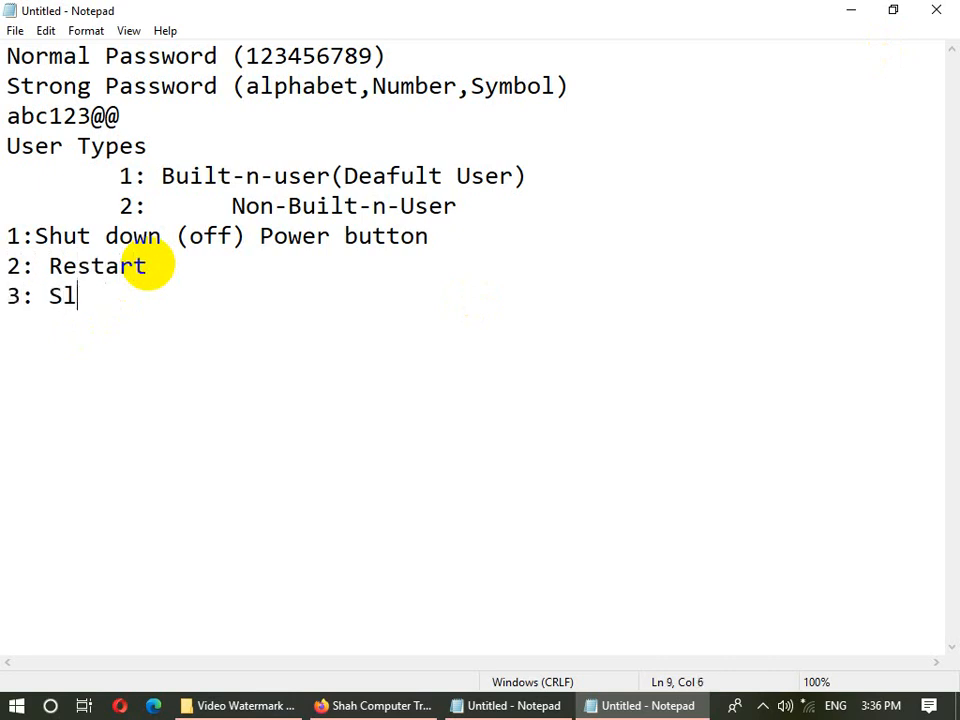
pyautogui.write('eep')
pyautogui.press('Return')
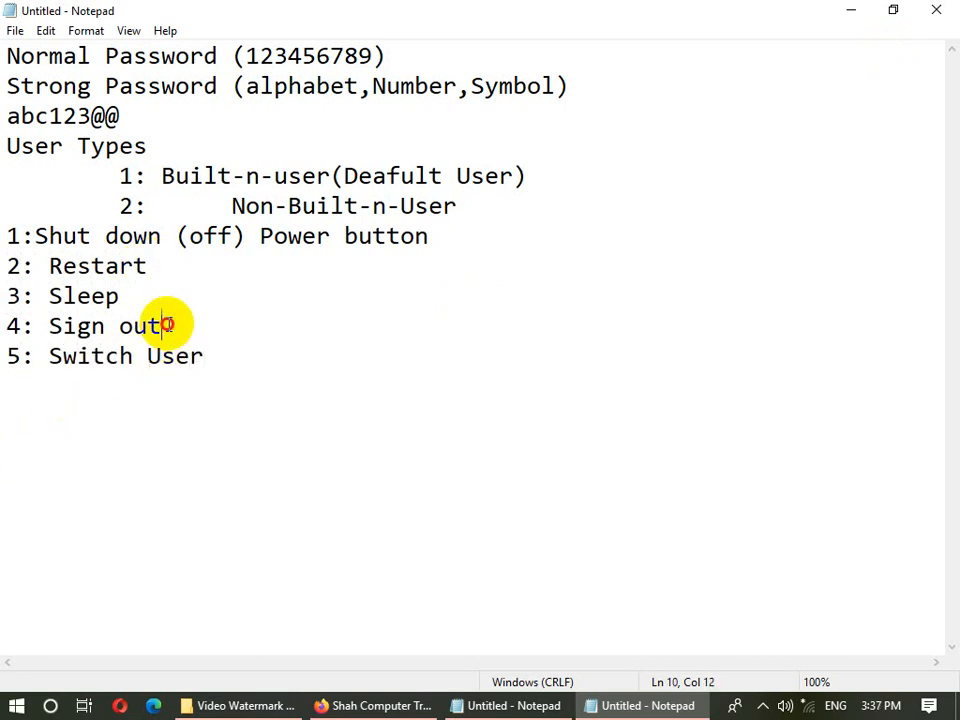
# - Append '(Log off)' after Sign out, then move down to the Switch User line
pyautogui.moveTo(161, 326); pyautogui.dragTo(55, 335)
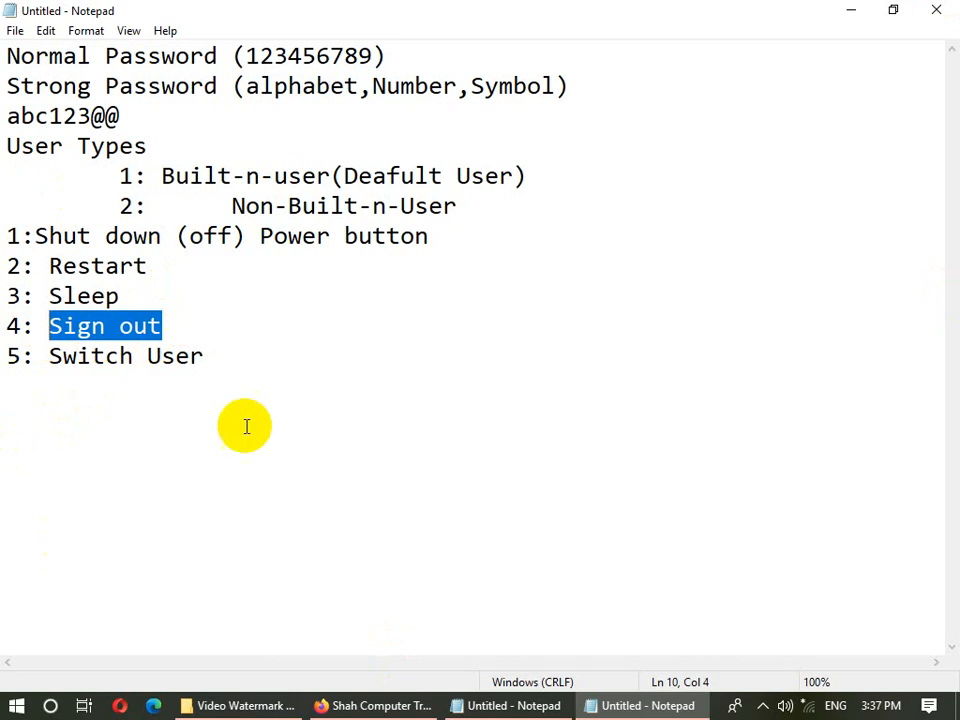
pyautogui.click(184, 321)
pyautogui.moveTo(184, 321); pyautogui.dragTo(47, 326)
pyautogui.click(161, 326)
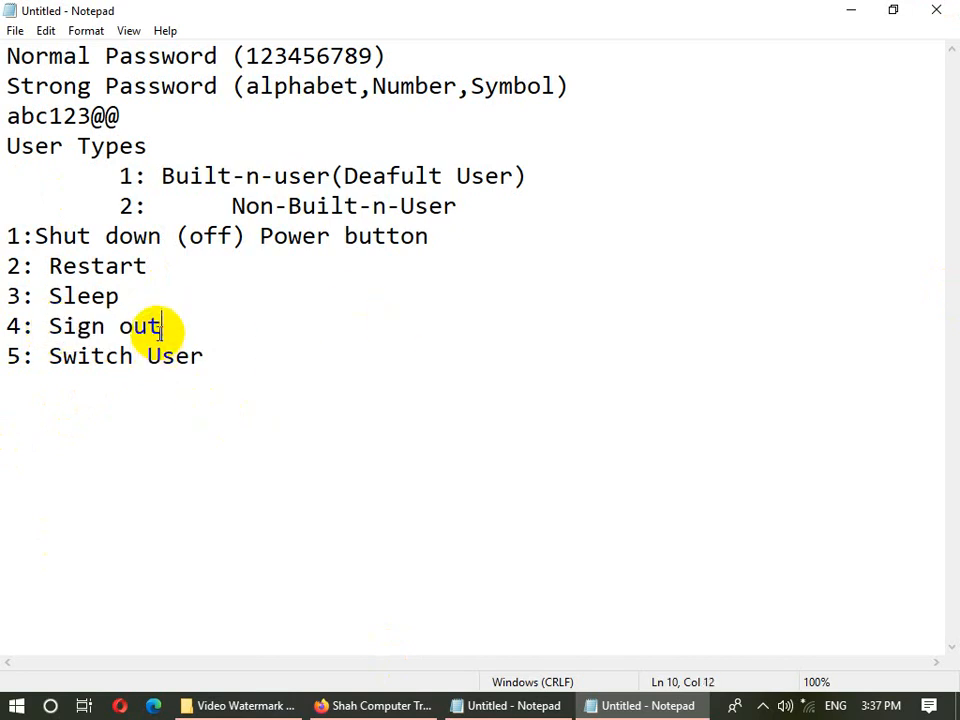
pyautogui.moveTo(161, 326); pyautogui.dragTo(42, 334)
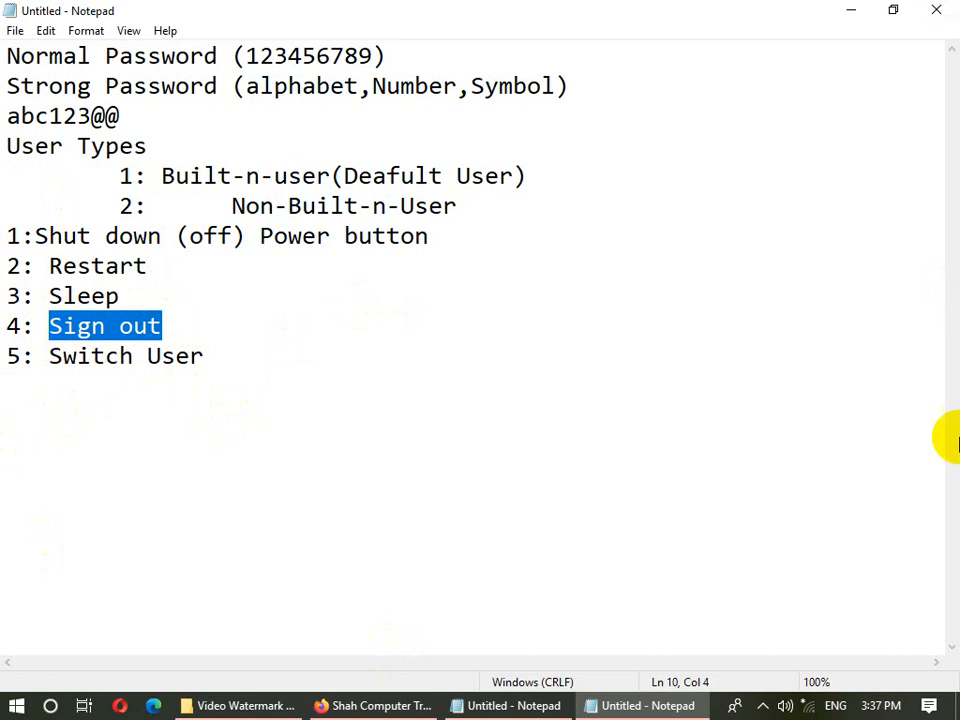
pyautogui.click(183, 317)
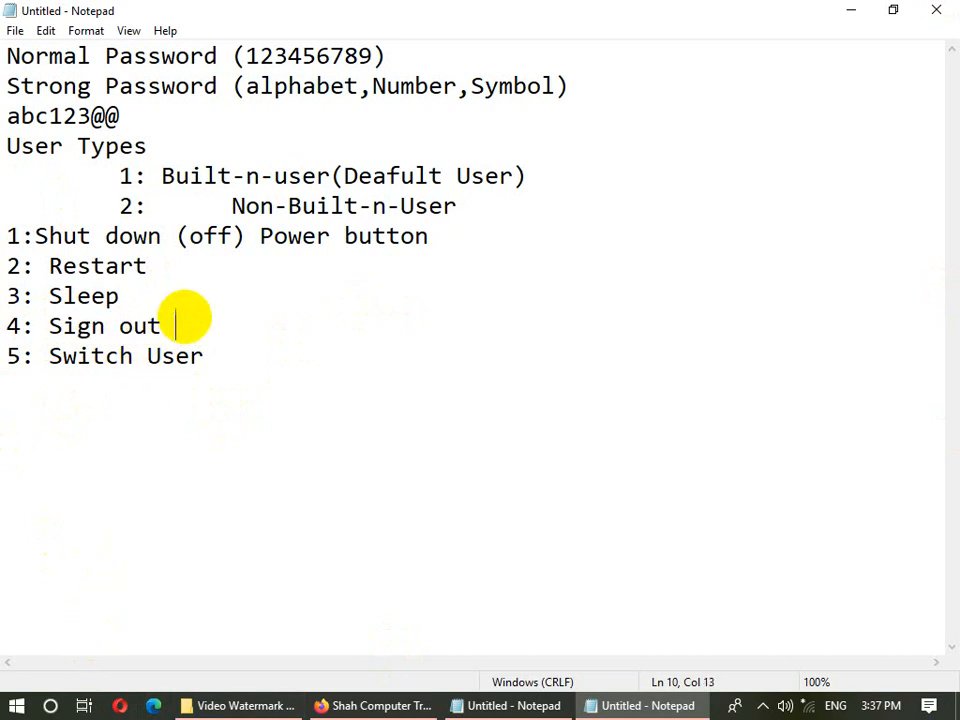
pyautogui.write('(Log off')
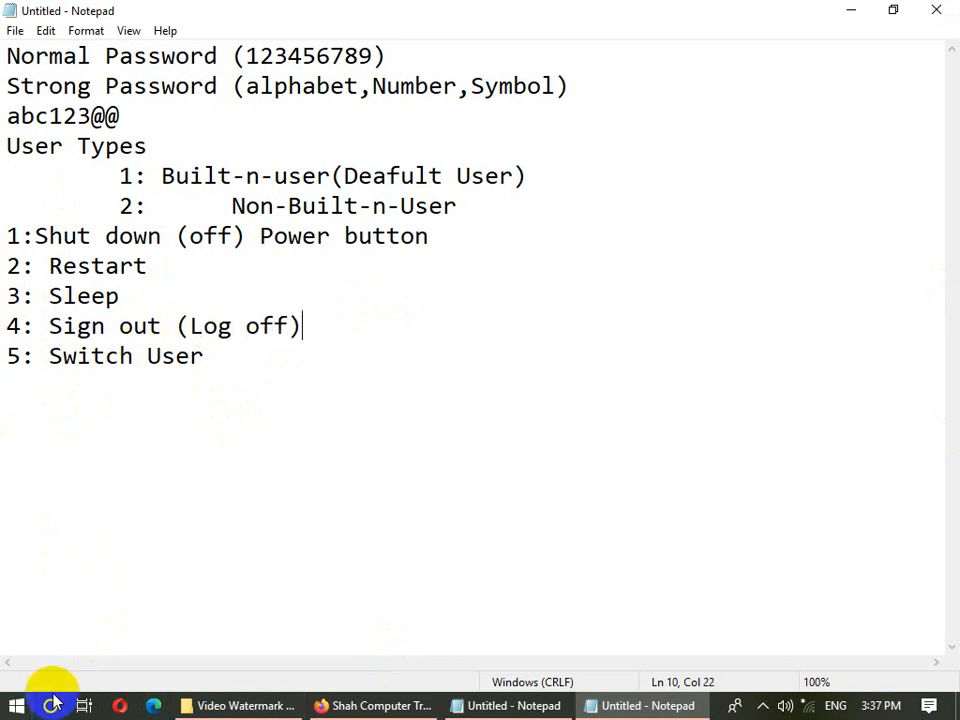
pyautogui.press('Down')
pyautogui.click(851, 12)
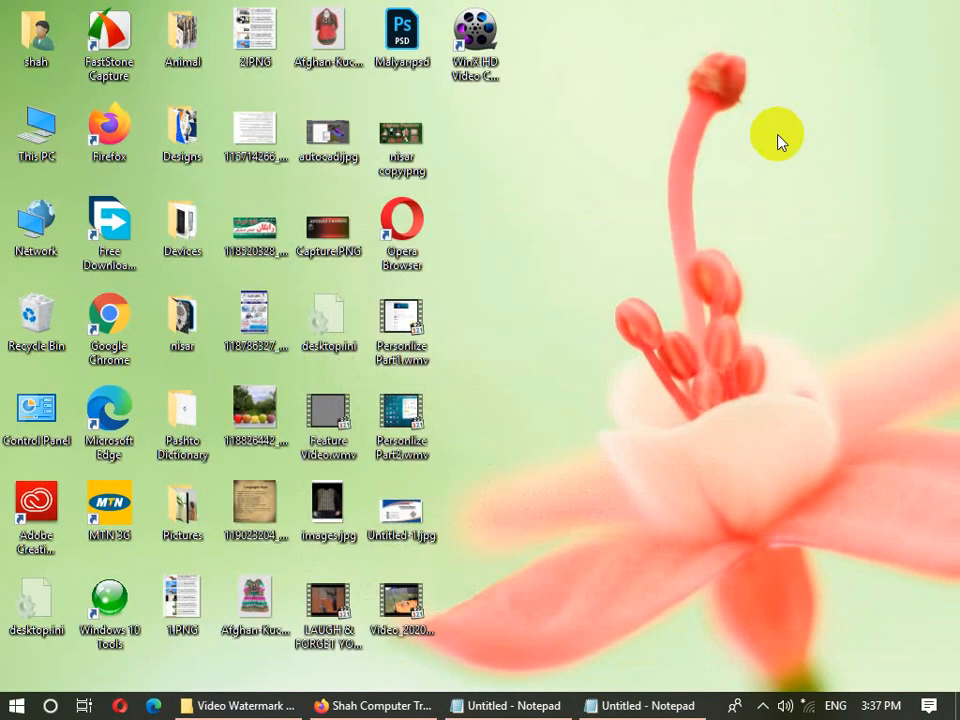
pyautogui.hotkey('alt', 'F4')
pyautogui.click(456, 287)
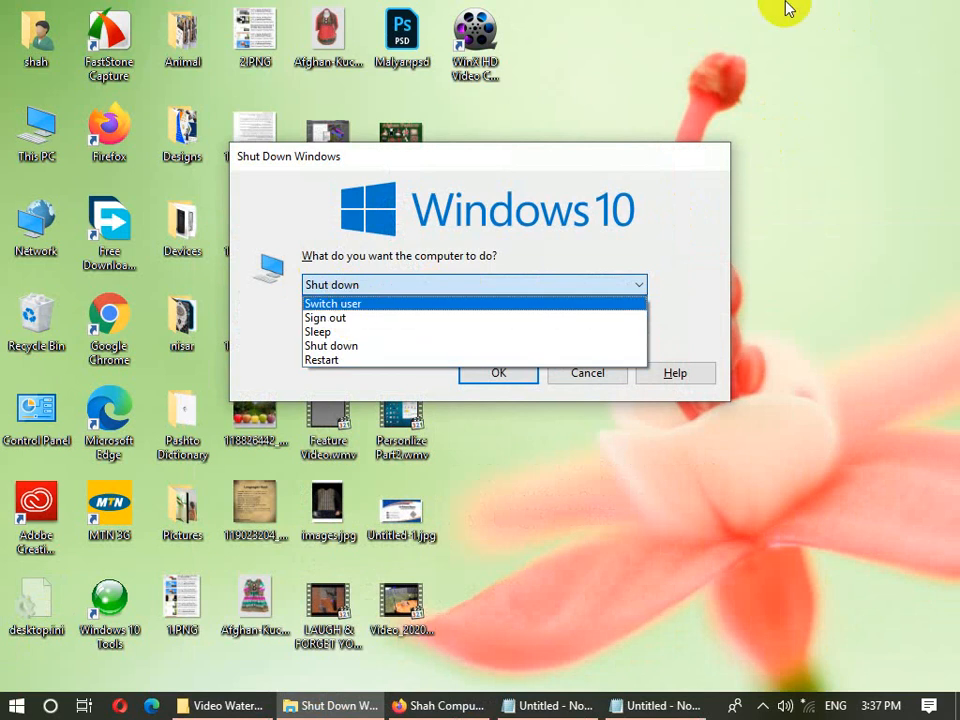
pyautogui.press('Escape')
pyautogui.press('Escape')
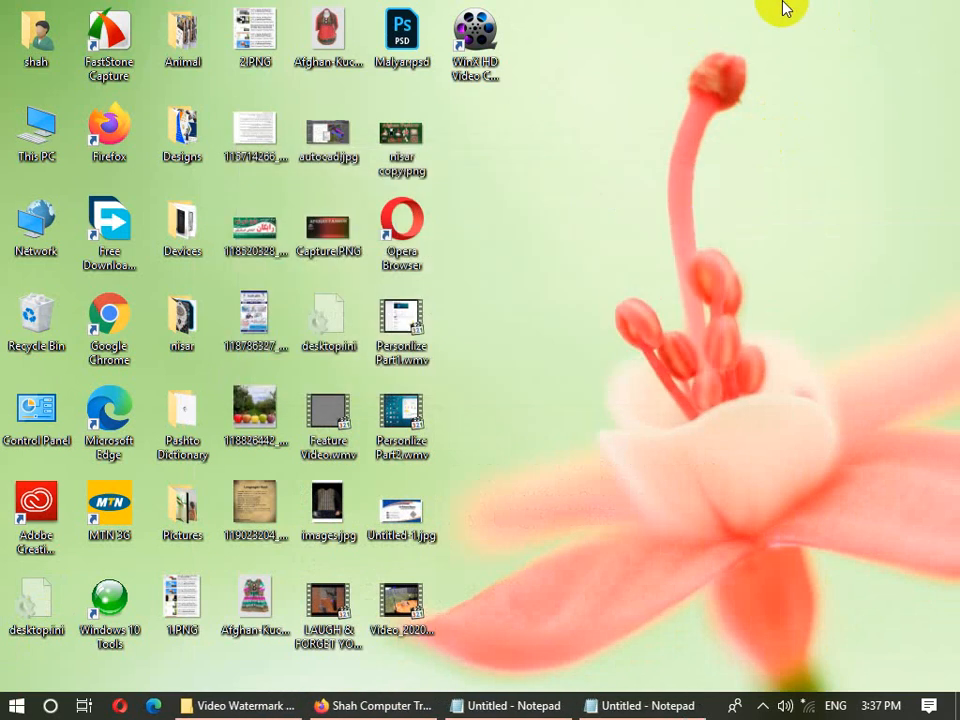
pyautogui.press('super+l')
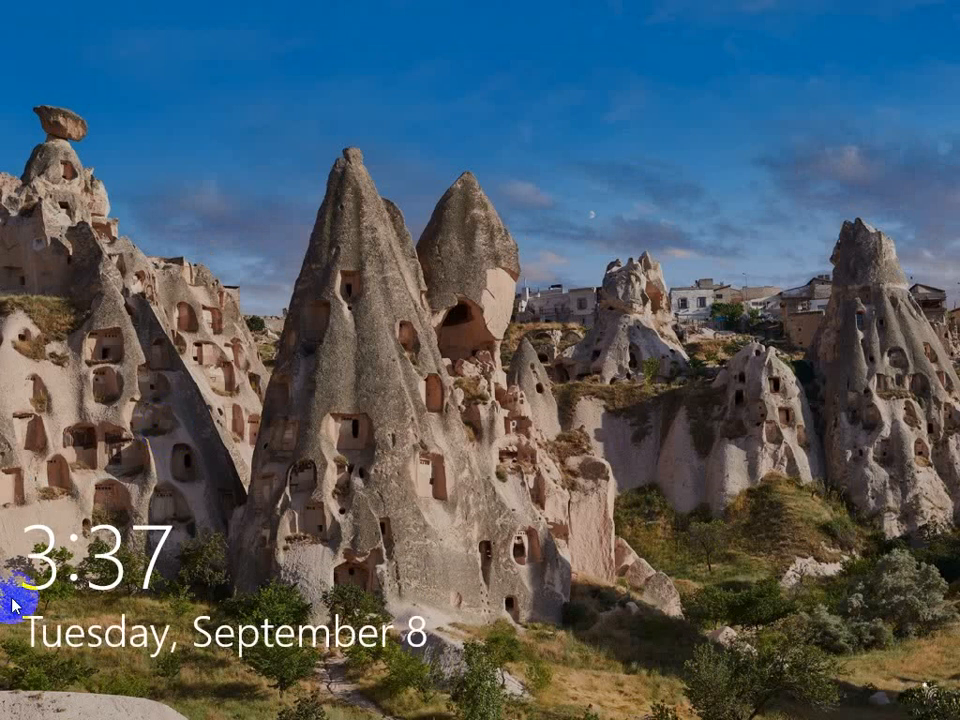
pyautogui.click(167, 437)
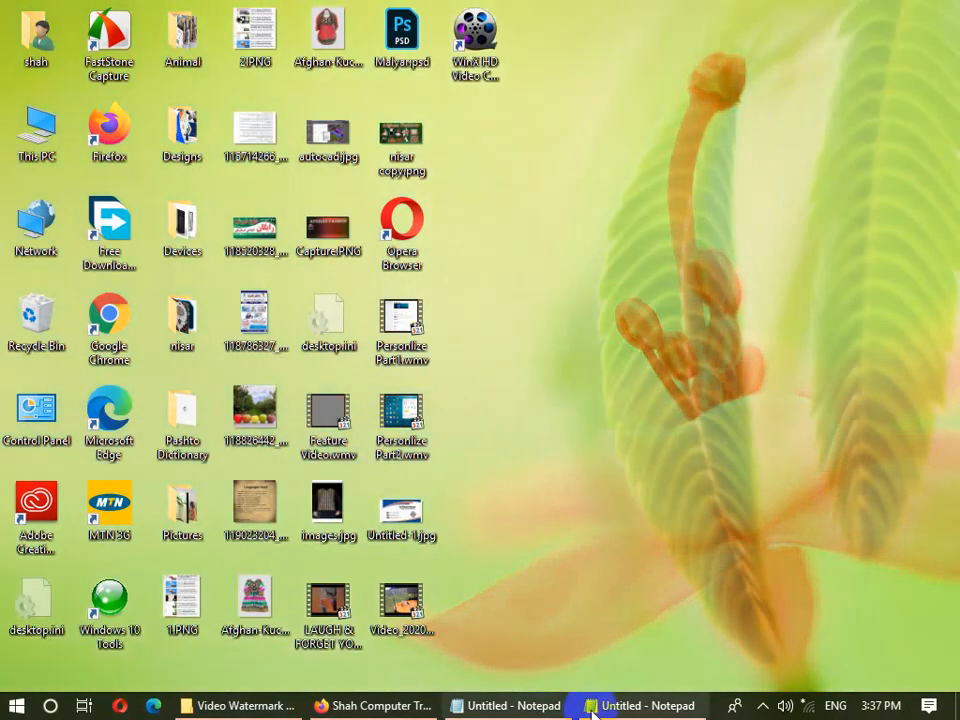
pyautogui.click(592, 708)
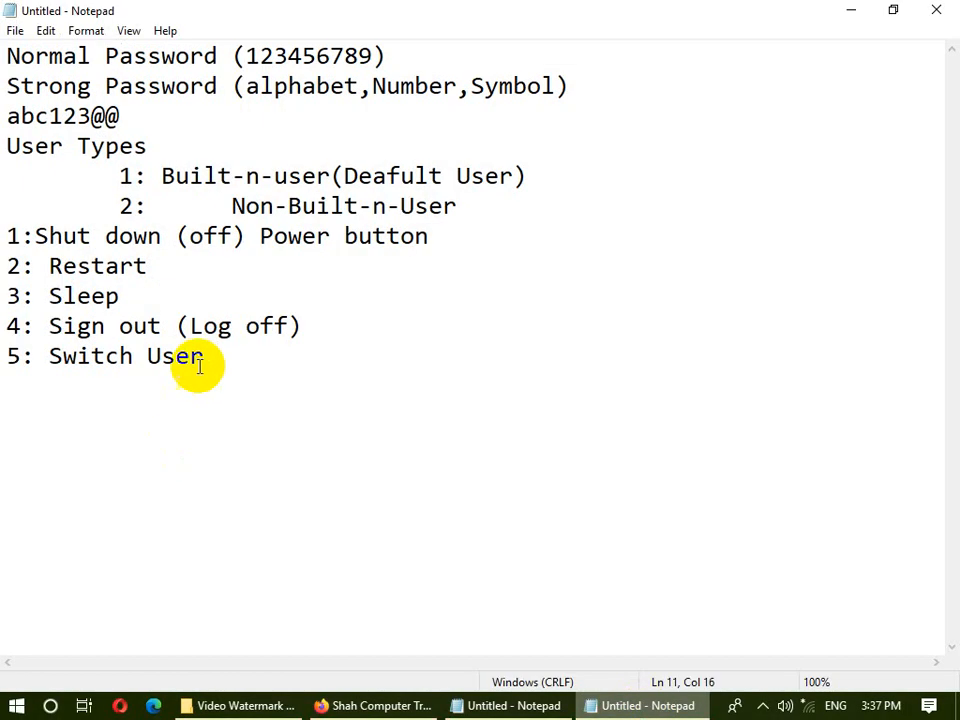
pyautogui.moveTo(200, 358); pyautogui.dragTo(50, 355)
pyautogui.click(233, 361)
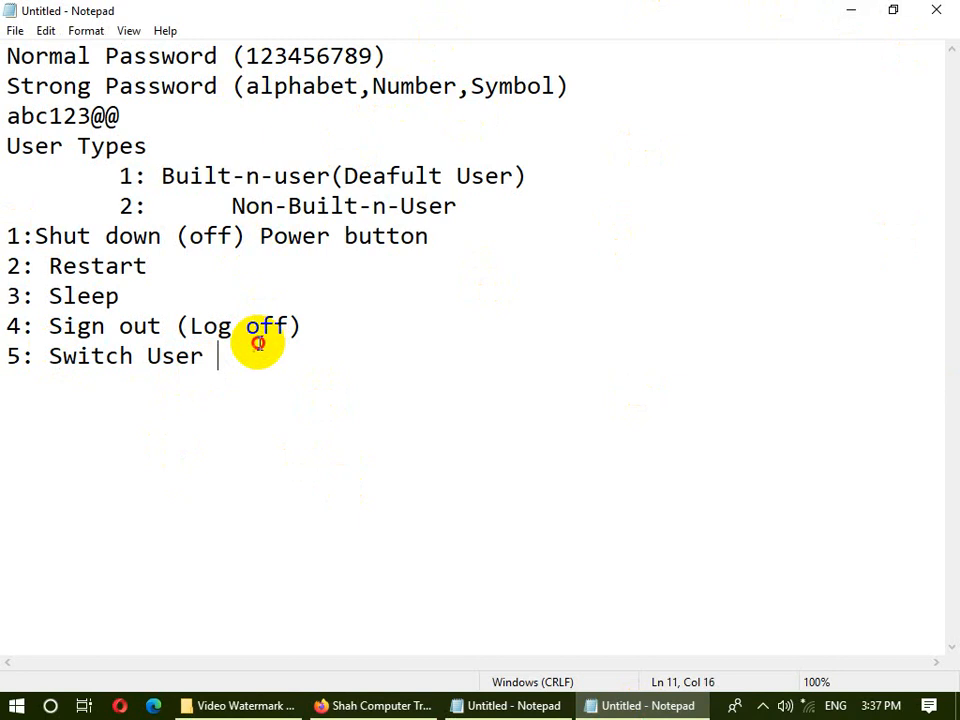
# - Select and deselect the 'Switch User' line in the notes, then minimize Notepad to show the desktop
pyautogui.moveTo(231, 369); pyautogui.dragTo(77, 356)
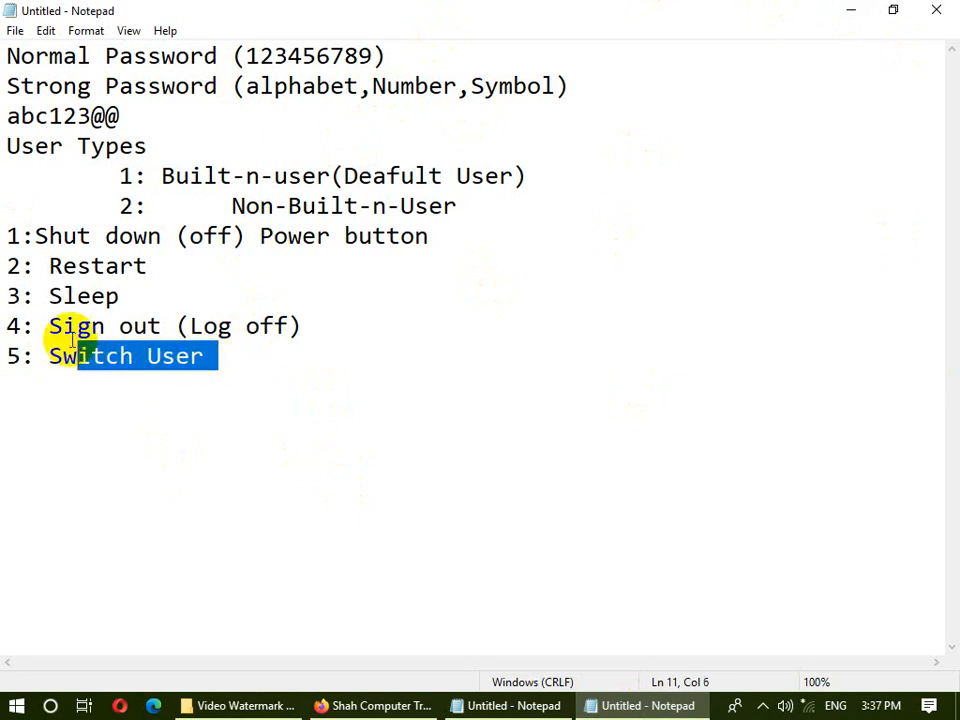
pyautogui.click(91, 356)
pyautogui.moveTo(205, 358); pyautogui.dragTo(46, 374)
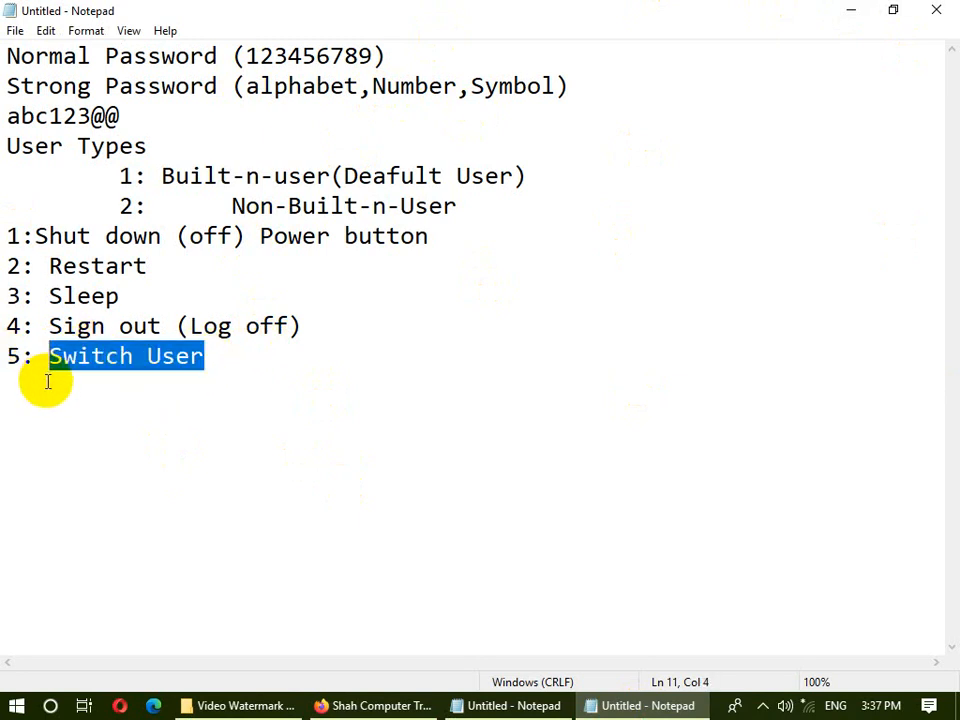
pyautogui.click(362, 154)
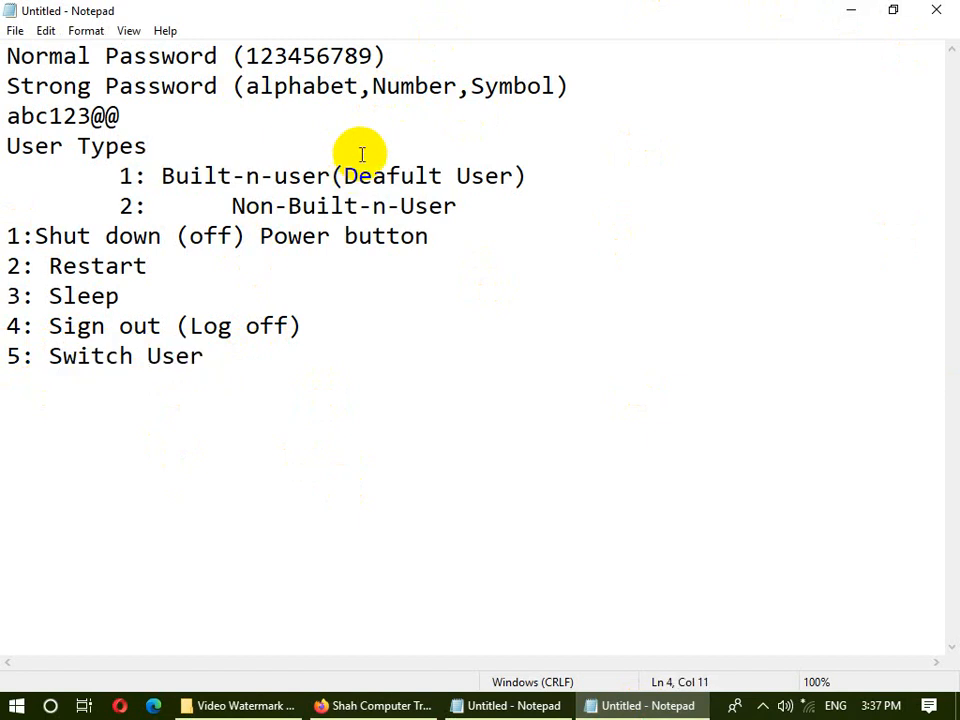
pyautogui.click(300, 356)
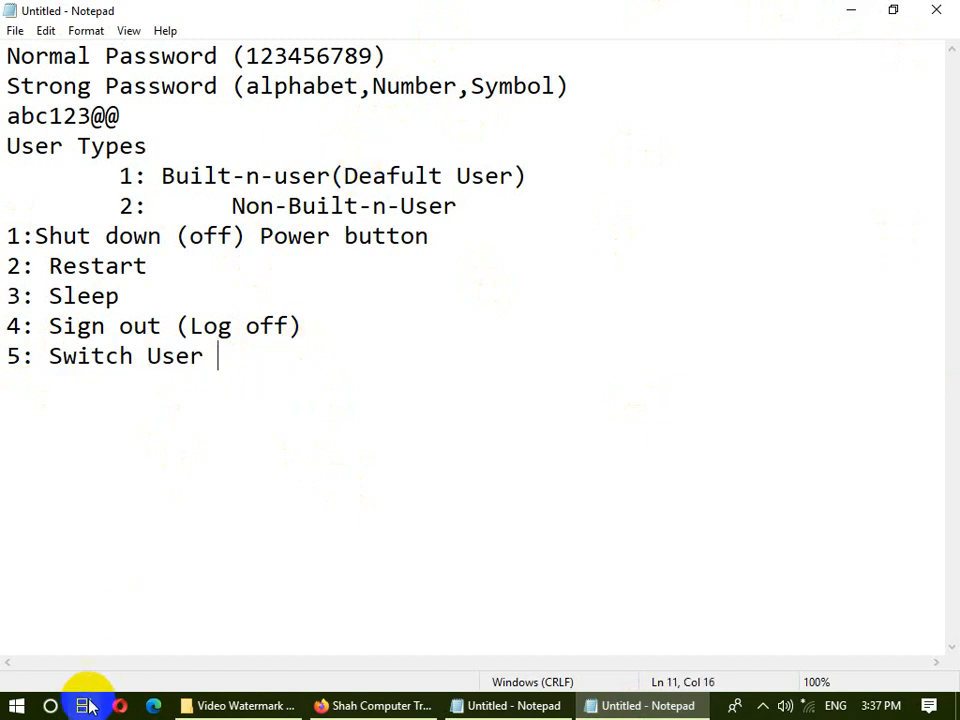
pyautogui.click(852, 10)
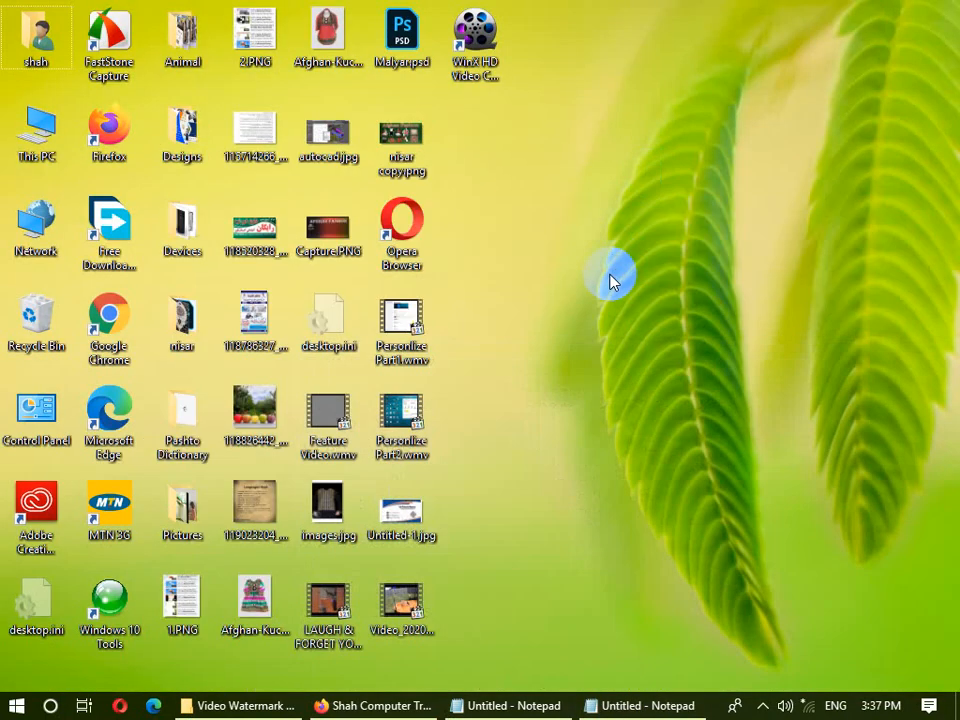
pyautogui.hotkey('alt', 'F4')
pyautogui.click(439, 284)
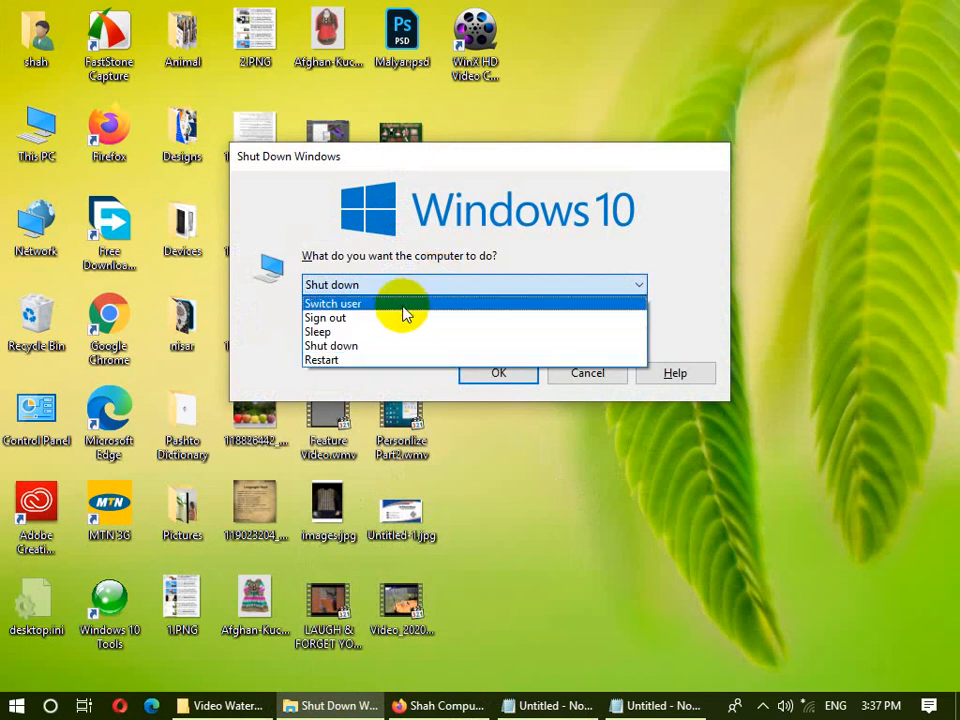
pyautogui.click(553, 529)
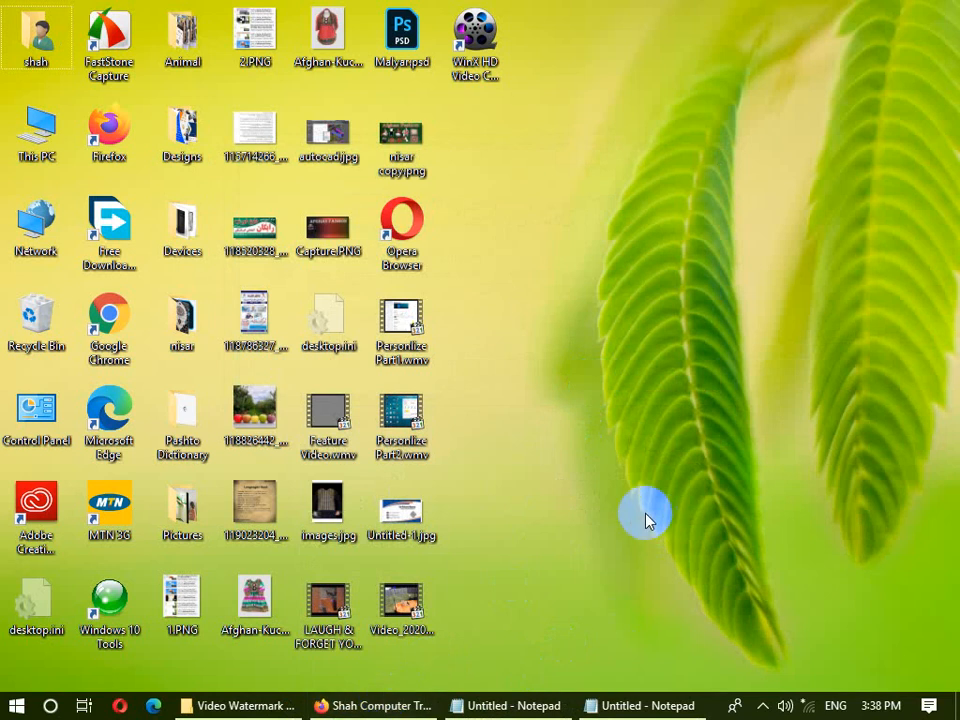
pyautogui.moveTo(641, 713)
pyautogui.click(16, 706)
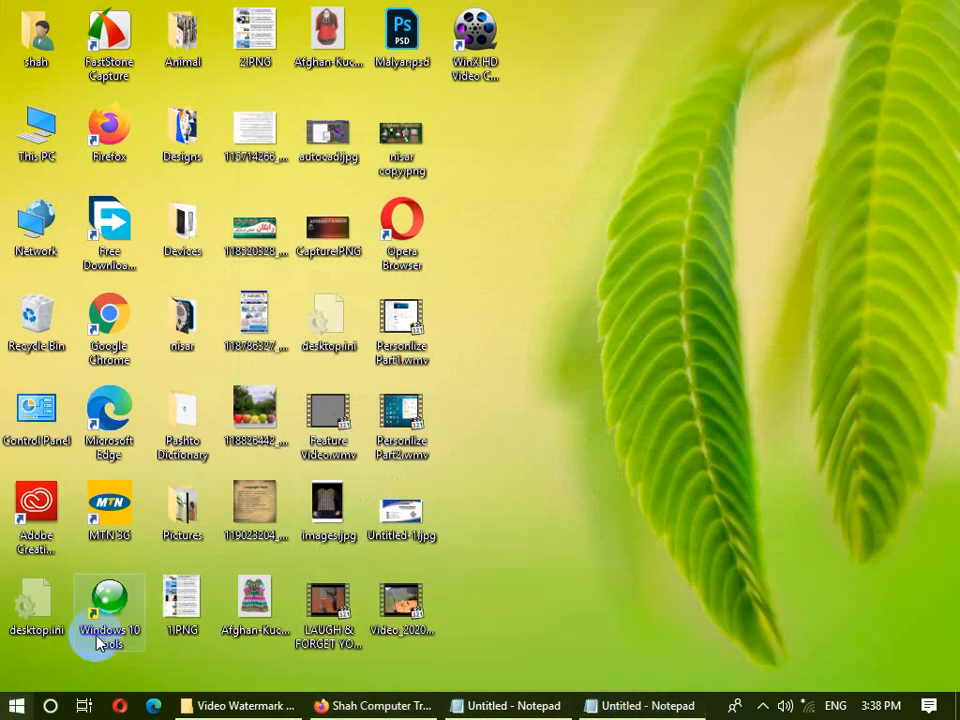
# - Open Control Panel's User Accounts, view saved credentials, and dismiss the password reset disk error
pyautogui.click(366, 256)
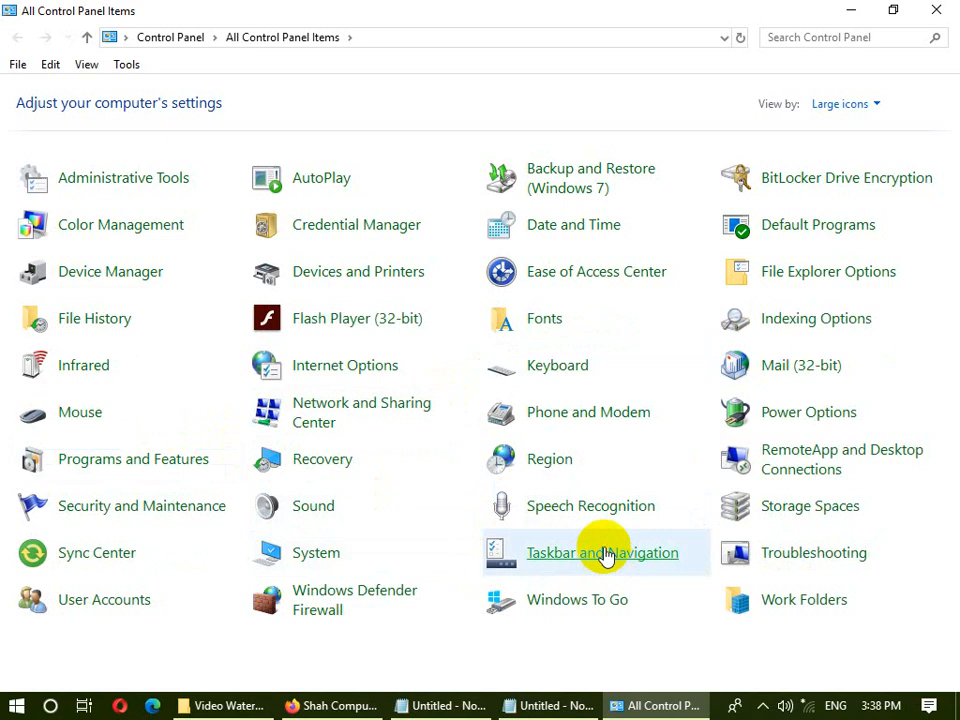
pyautogui.click(101, 598)
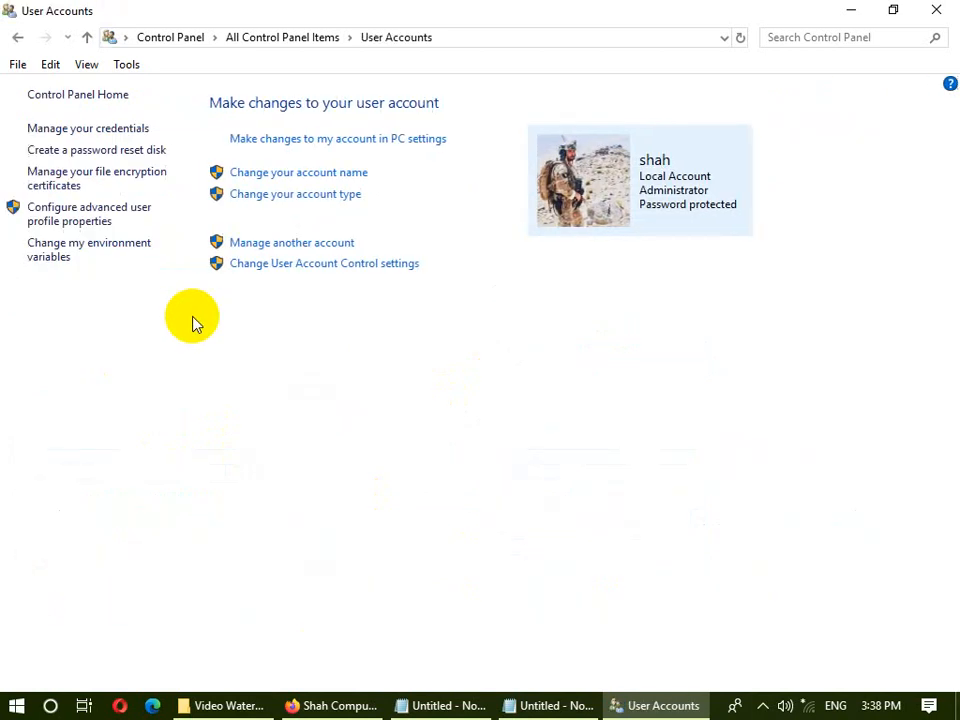
pyautogui.click(110, 128)
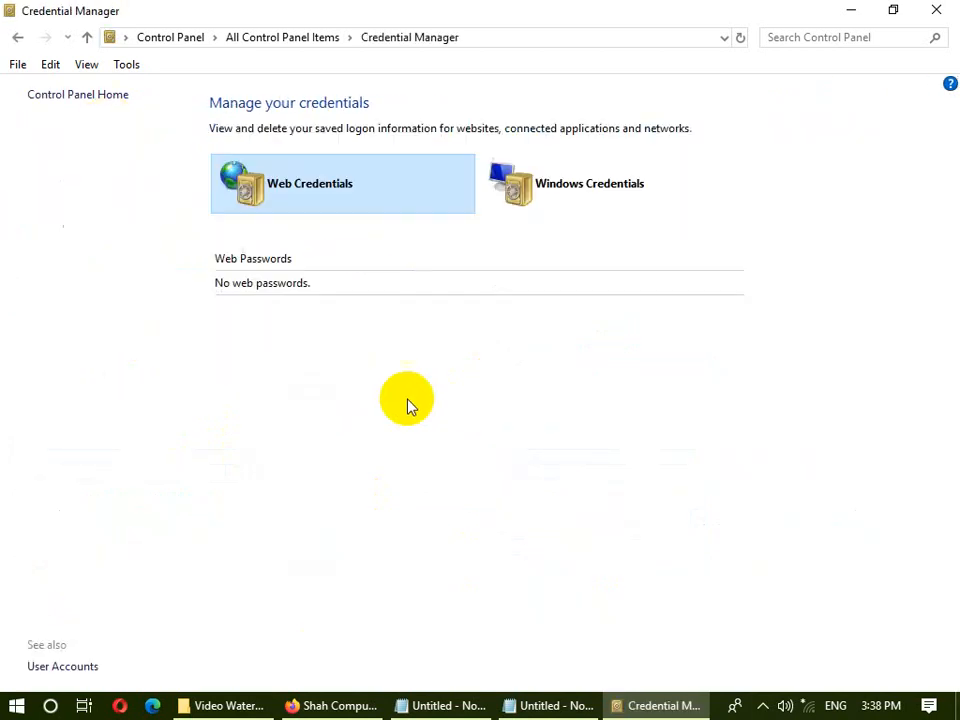
pyautogui.click(17, 37)
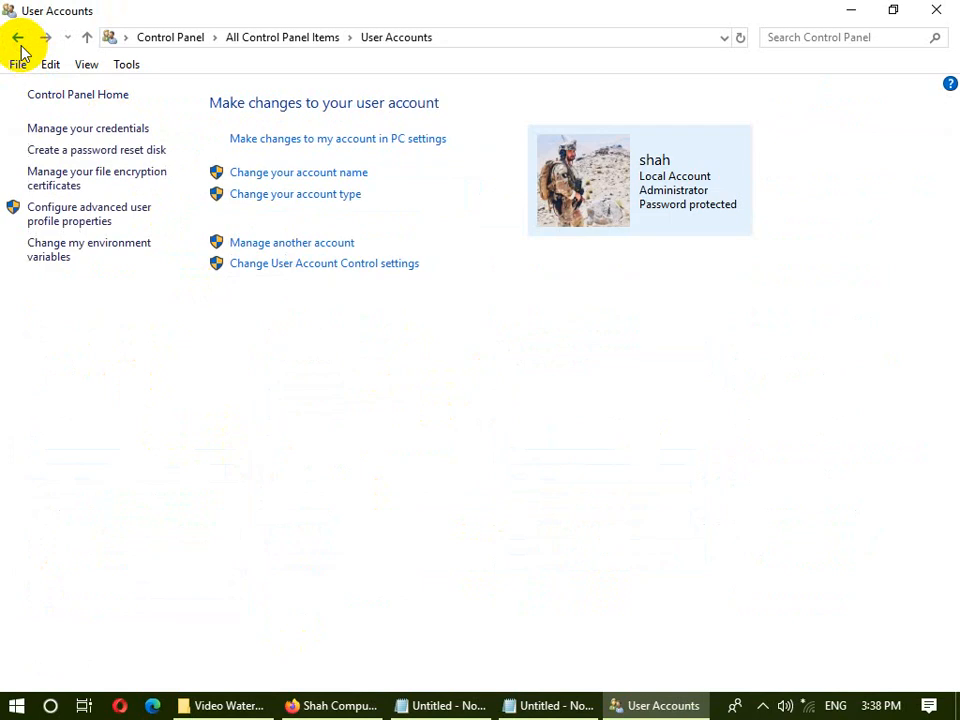
pyautogui.click(100, 152)
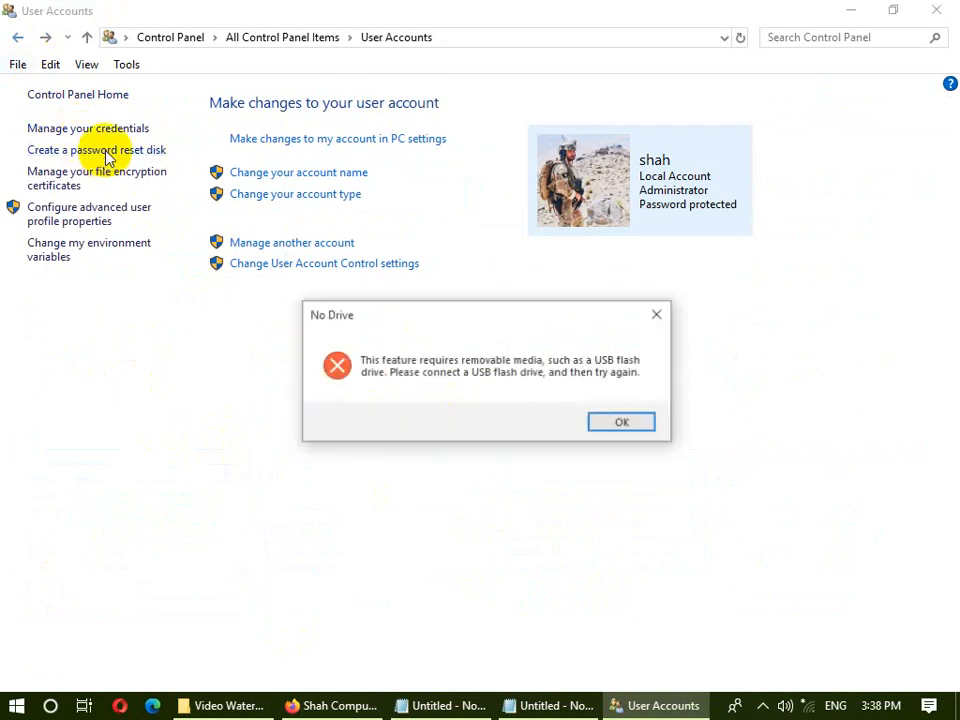
pyautogui.click(630, 424)
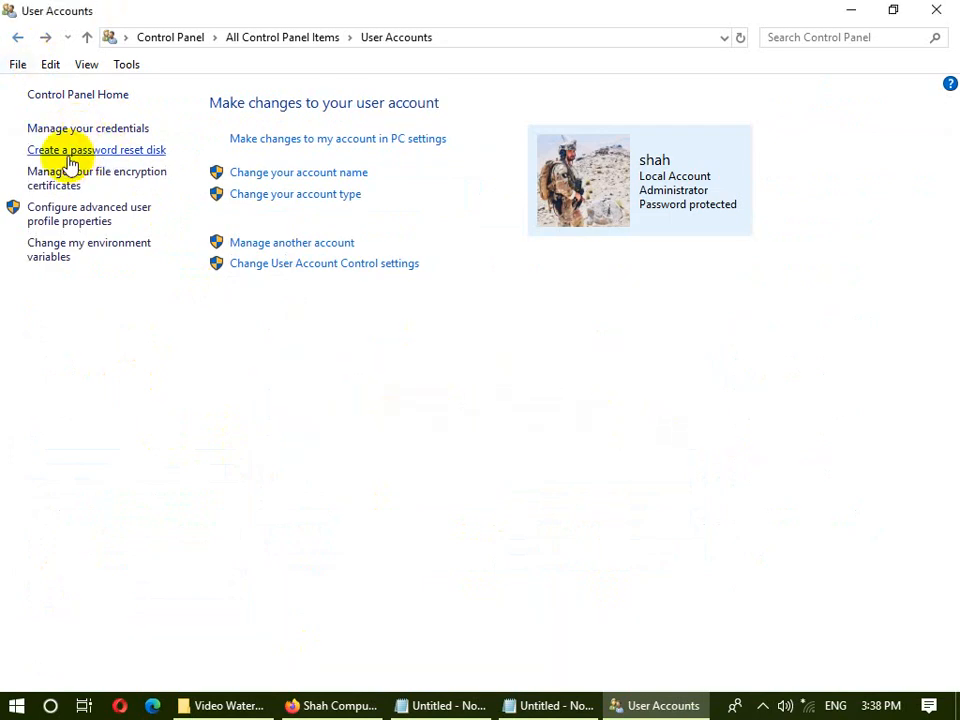
# - Open and close the file encryption certificate wizard, User Profiles and Environment Variables windows
pyautogui.click(114, 172)
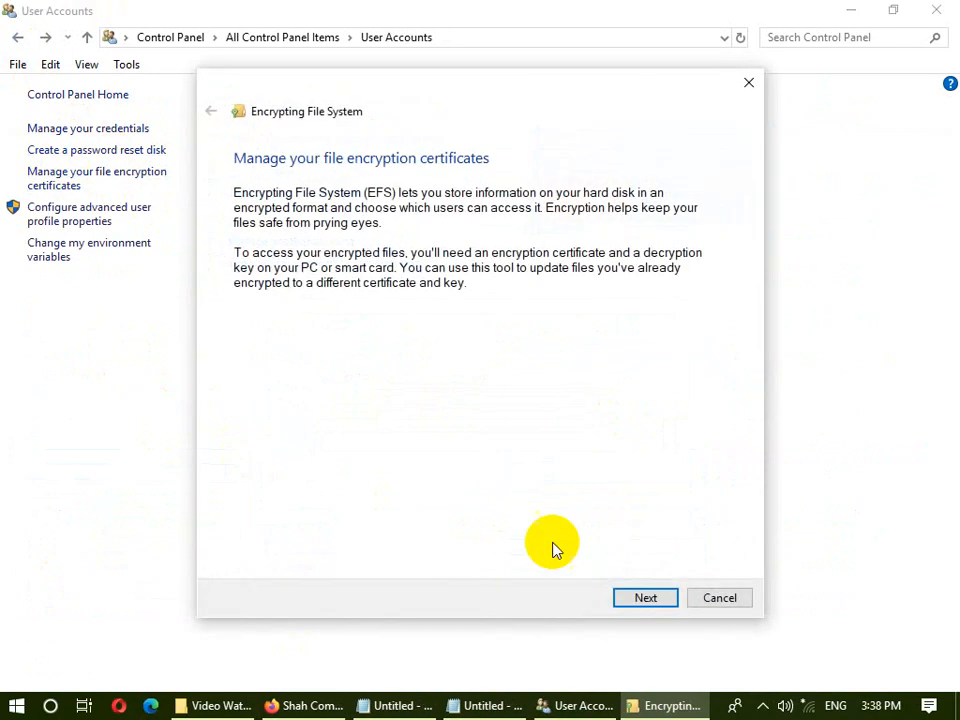
pyautogui.click(713, 598)
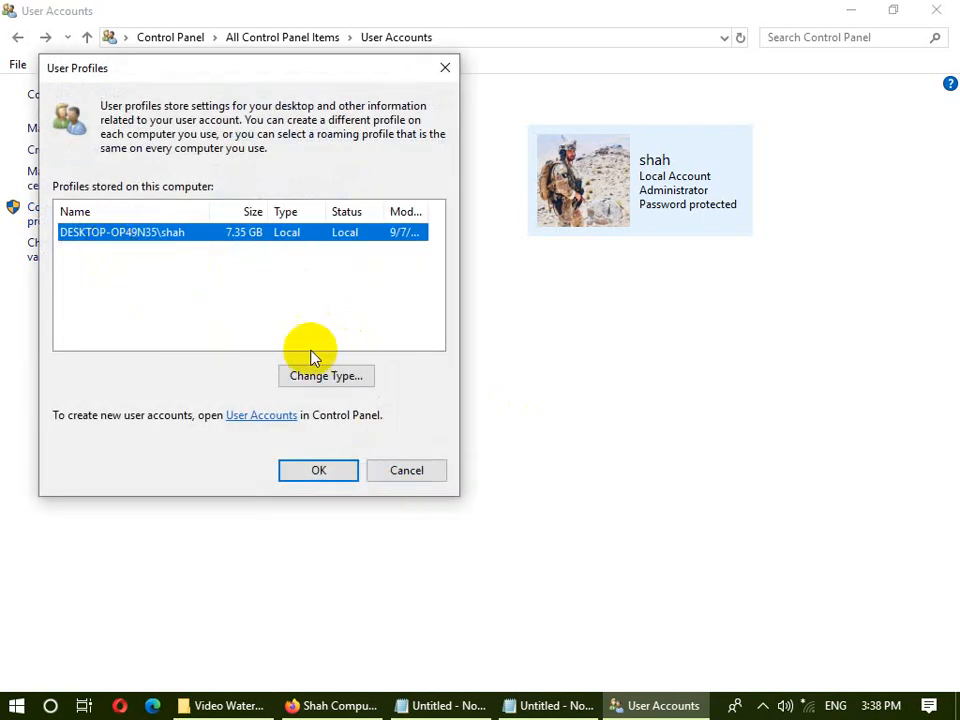
pyautogui.click(388, 478)
pyautogui.click(103, 255)
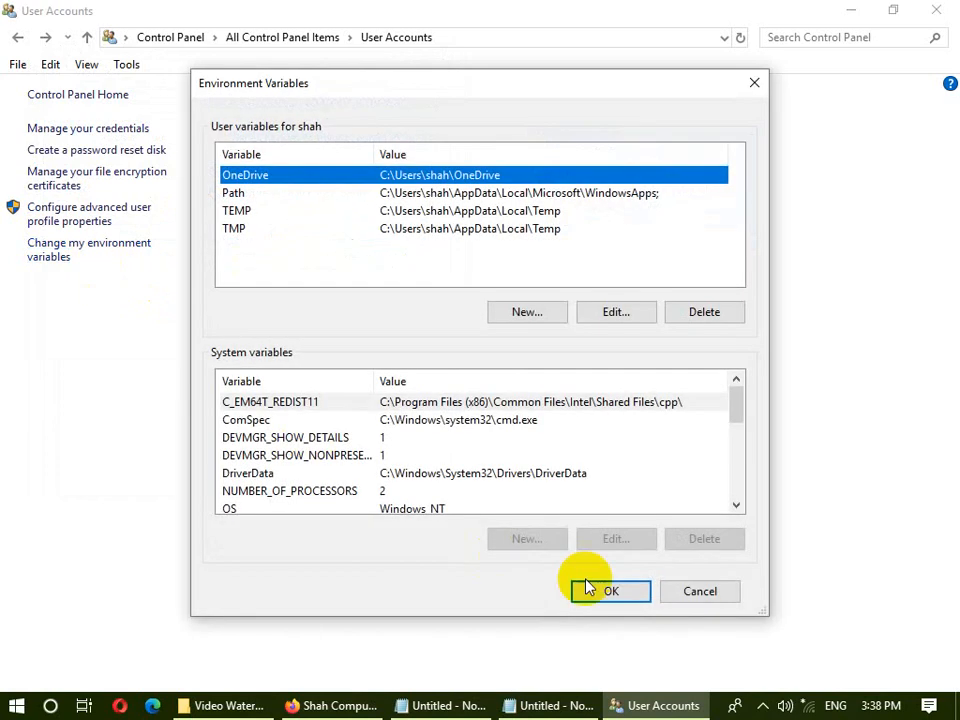
pyautogui.click(680, 591)
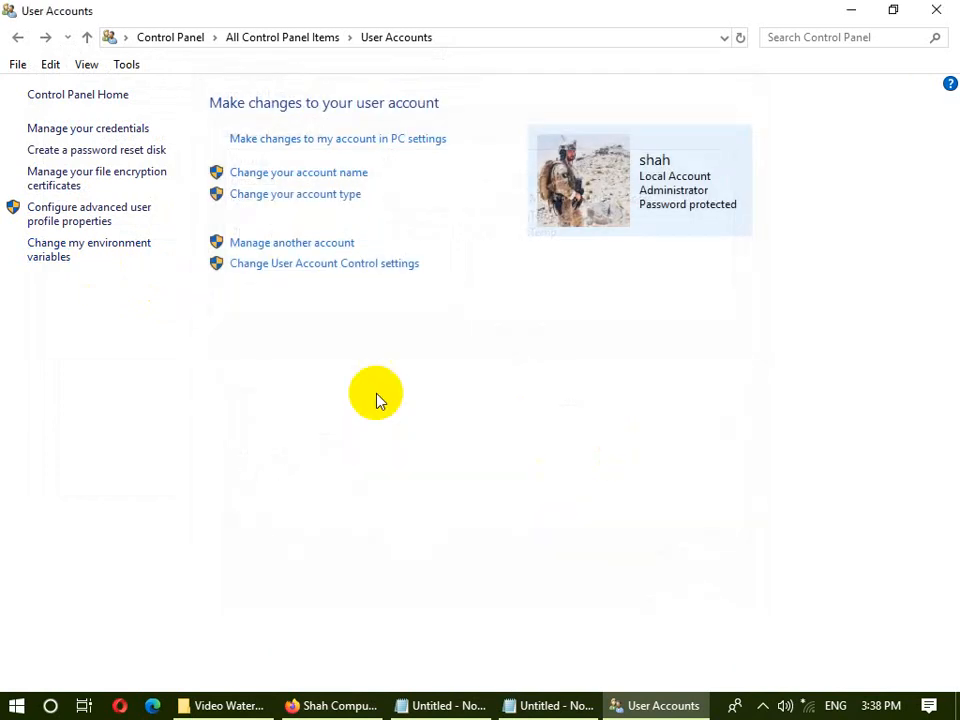
pyautogui.click(930, 14)
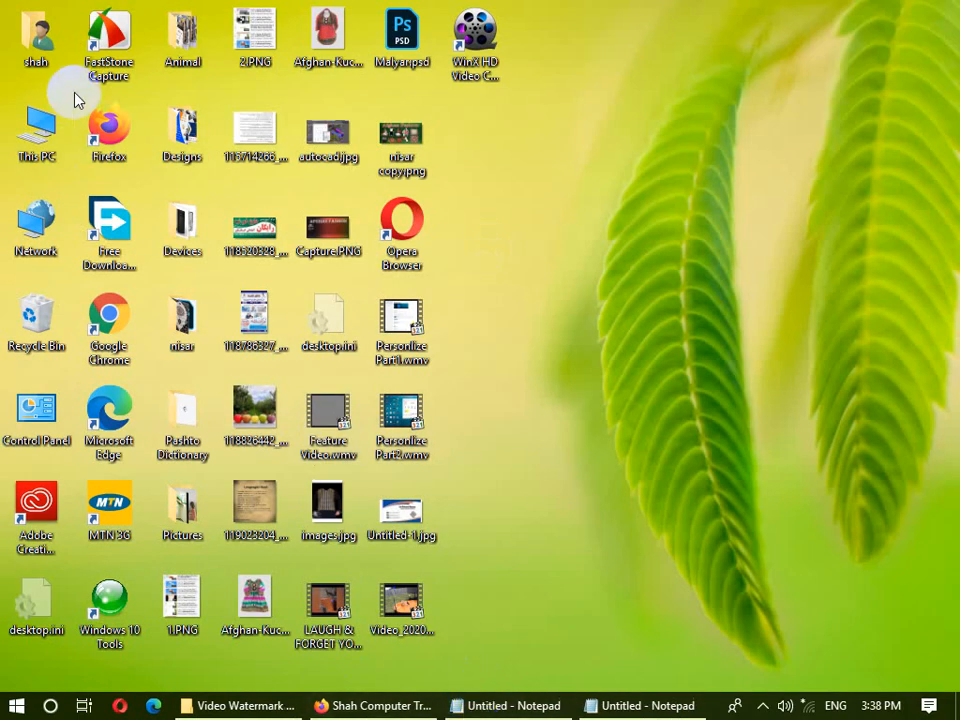
# - Launch Computer Management from This PC and browse the Shared Folders shares
pyautogui.rightClick(66, 126)
pyautogui.click(85, 178)
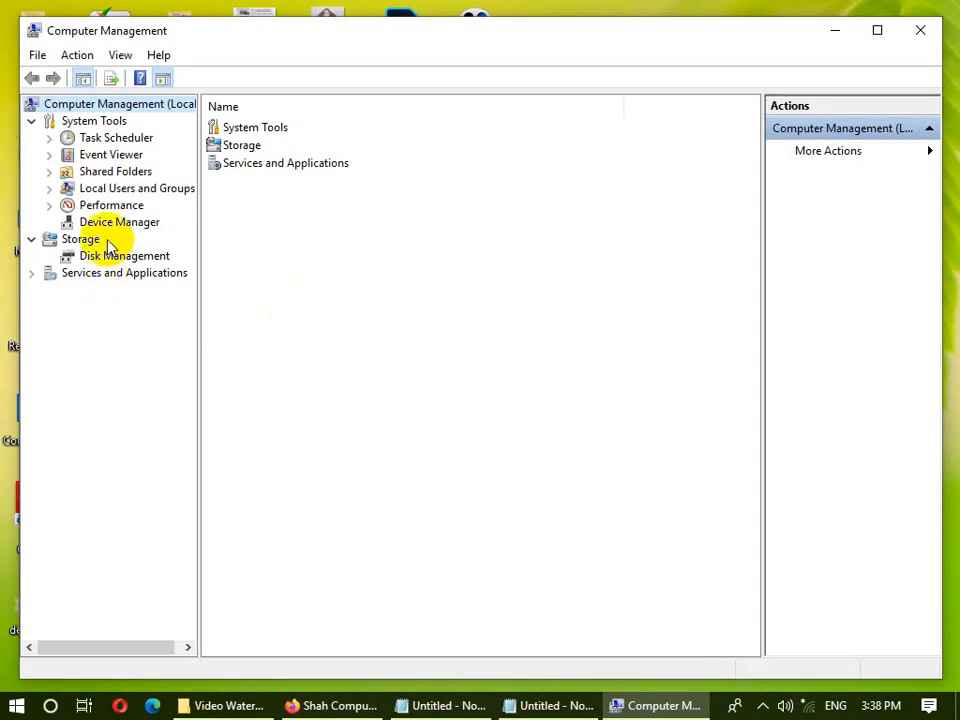
pyautogui.click(108, 174)
pyautogui.doubleClick(107, 178)
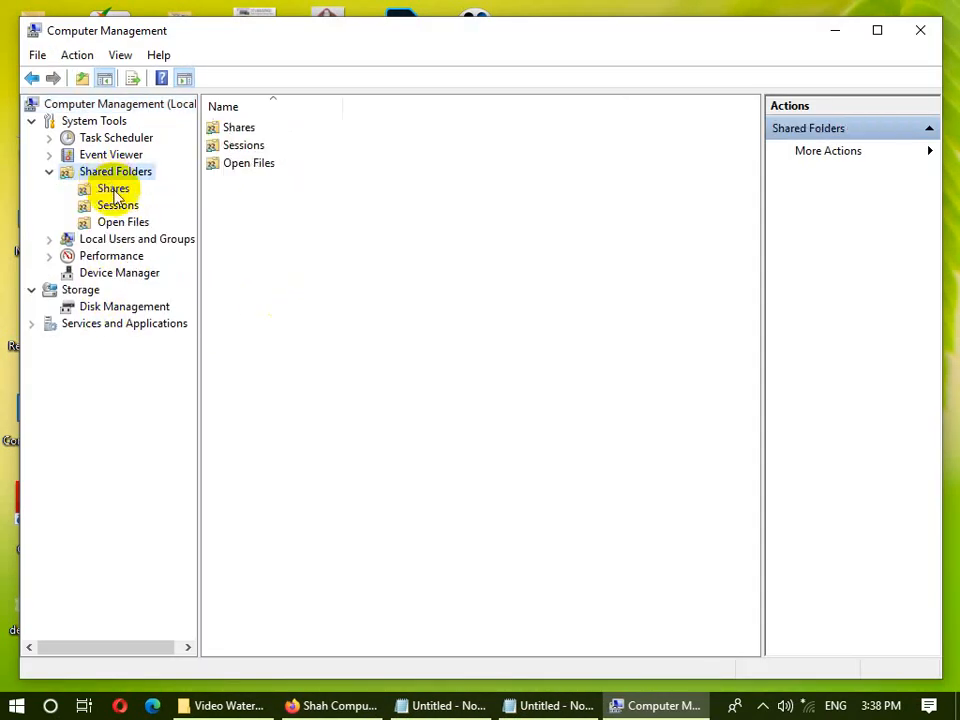
pyautogui.click(111, 188)
pyautogui.click(49, 172)
# - Expand Local Users and Groups and browse the Users and Groups lists
pyautogui.doubleClick(112, 190)
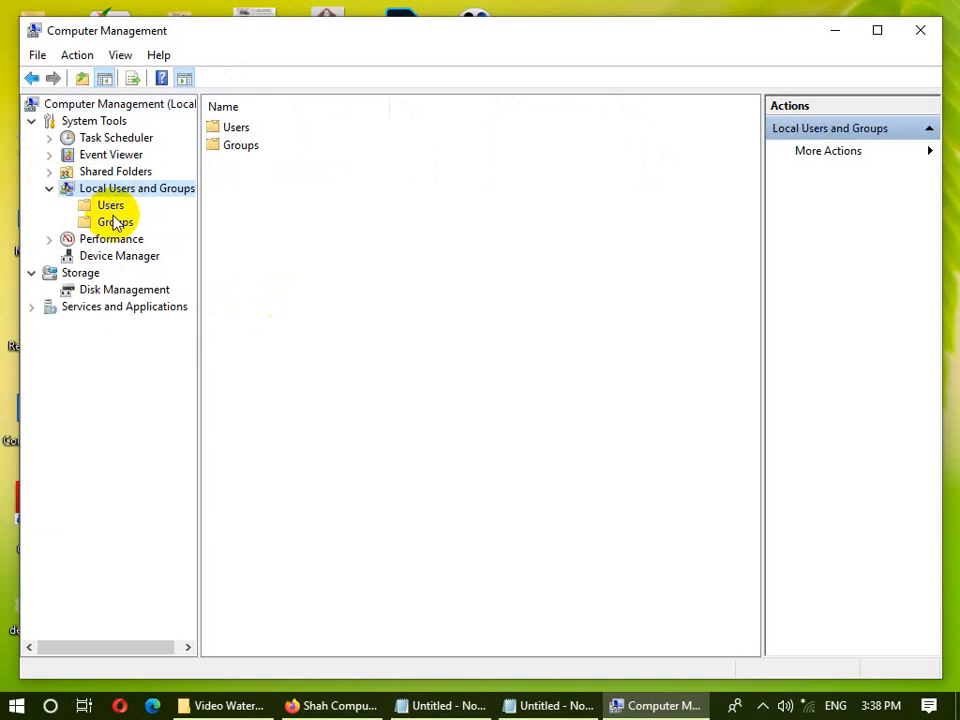
pyautogui.click(110, 205)
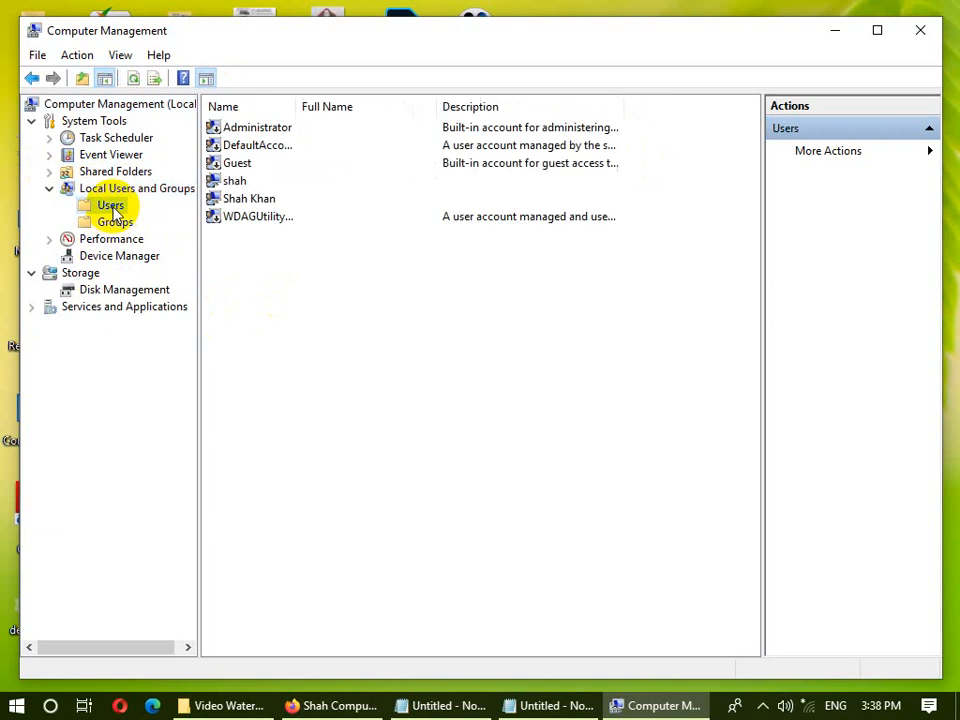
pyautogui.click(262, 145)
pyautogui.click(120, 221)
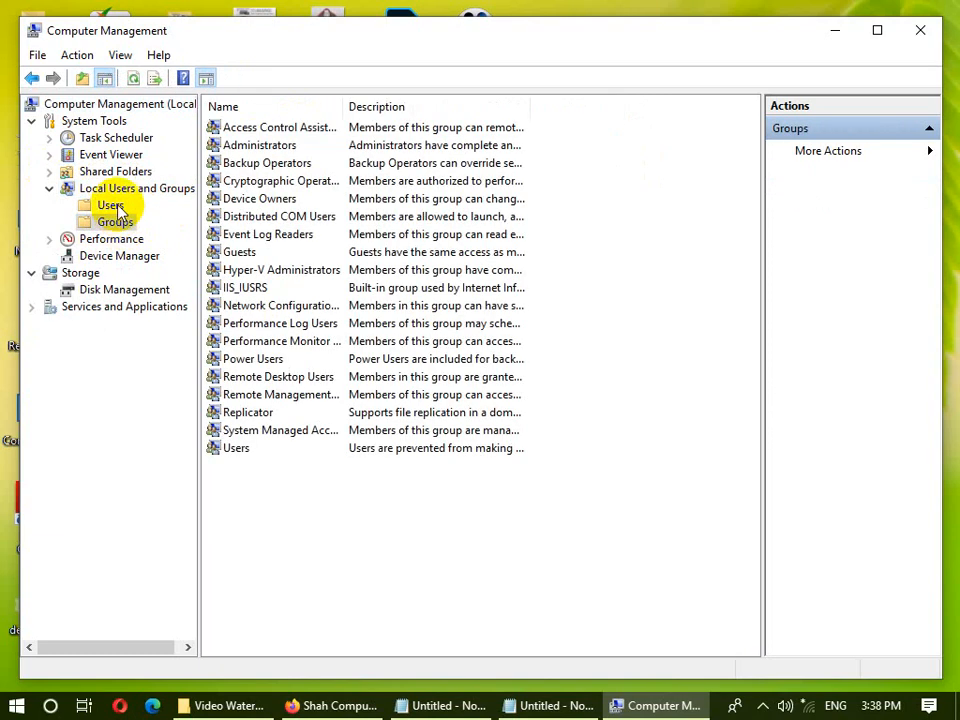
pyautogui.click(112, 206)
# - View the Administrator account's properties and close them without changes
pyautogui.click(237, 127)
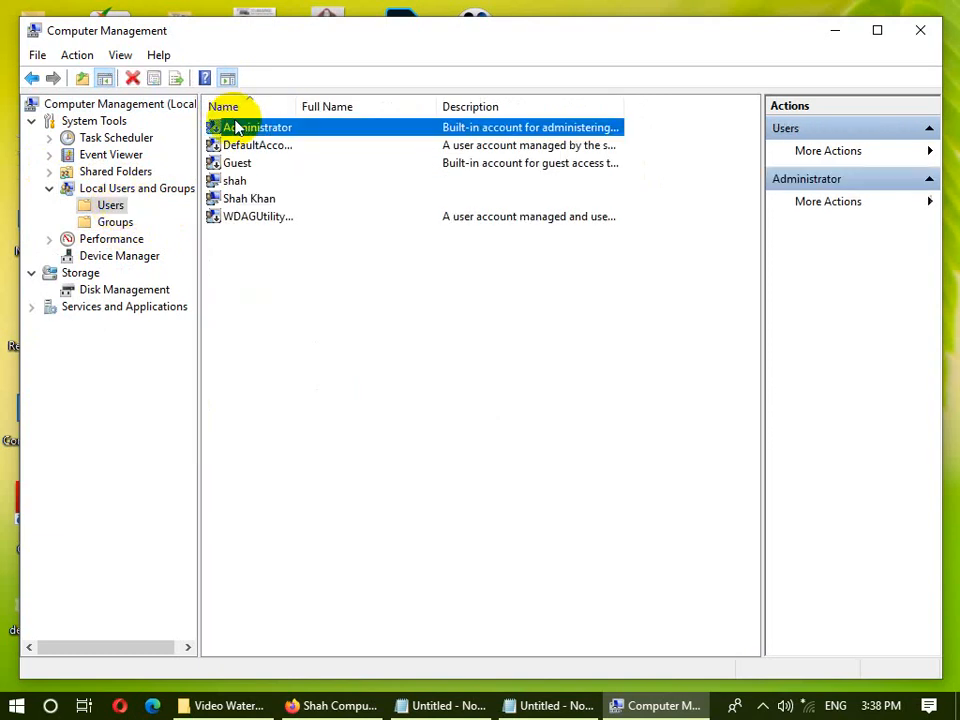
pyautogui.rightClick(250, 124)
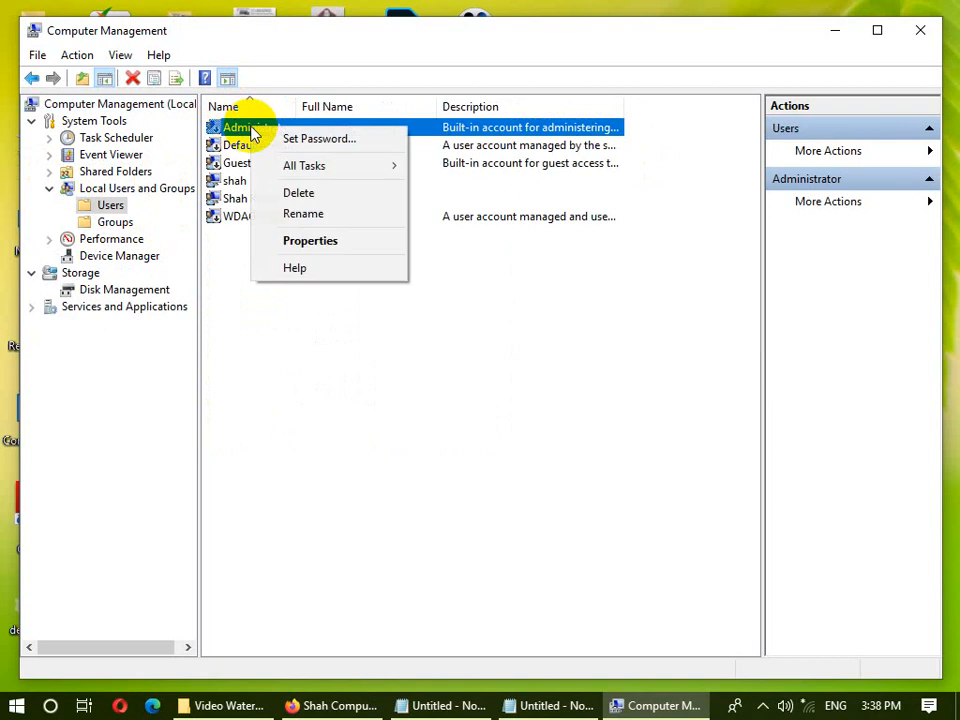
pyautogui.click(345, 242)
pyautogui.moveTo(484, 154); pyautogui.dragTo(558, 68)
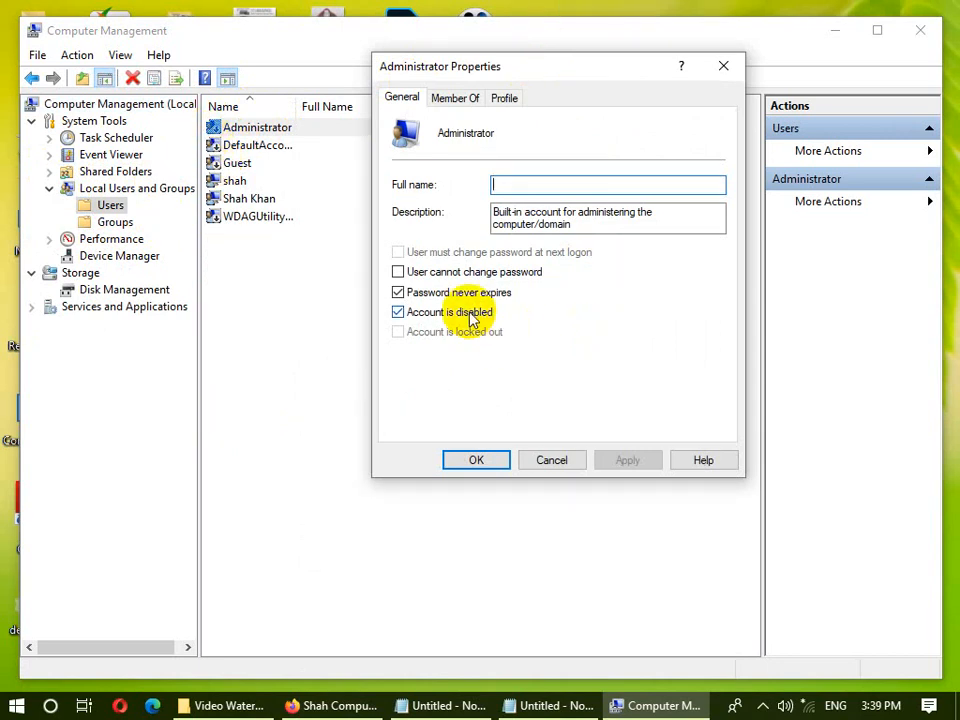
pyautogui.click(555, 462)
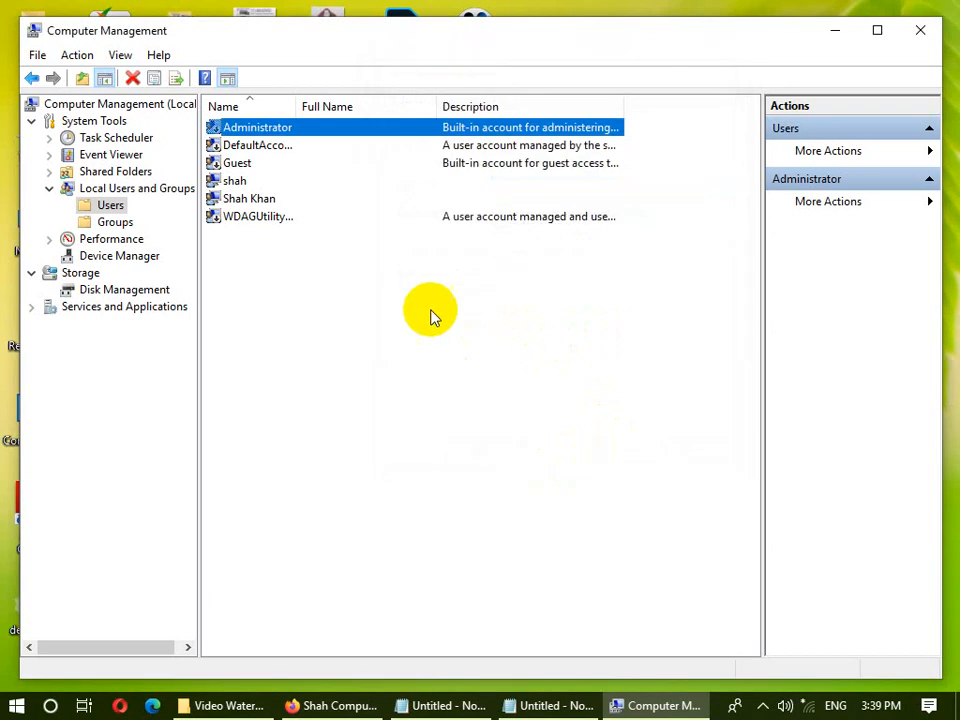
# - Open another local account's properties and toggle the password-never-expires option
pyautogui.click(292, 200)
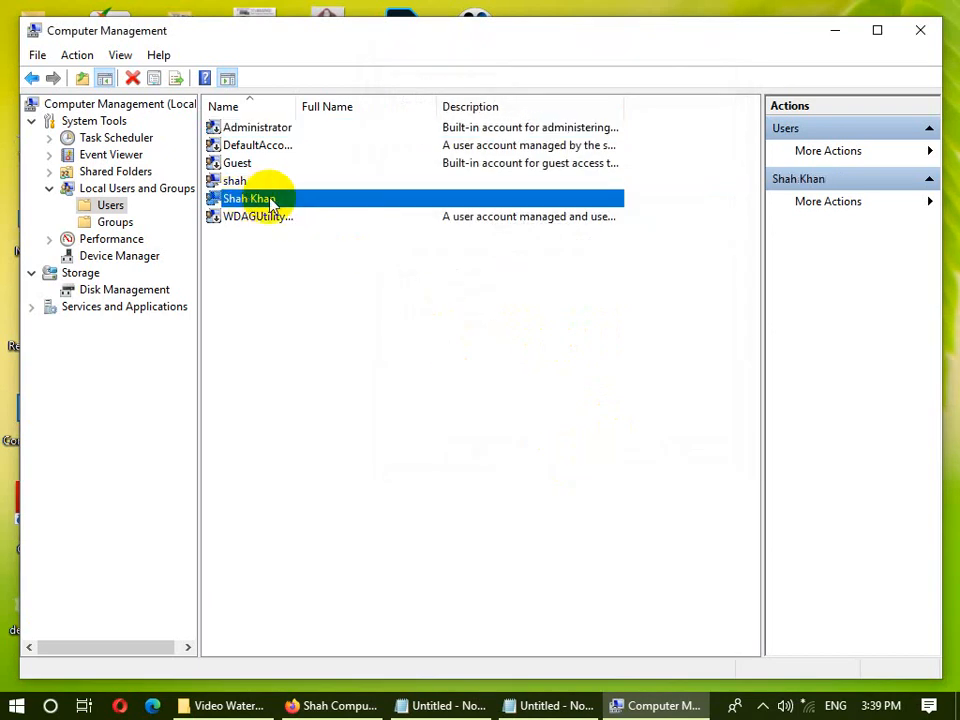
pyautogui.rightClick(274, 203)
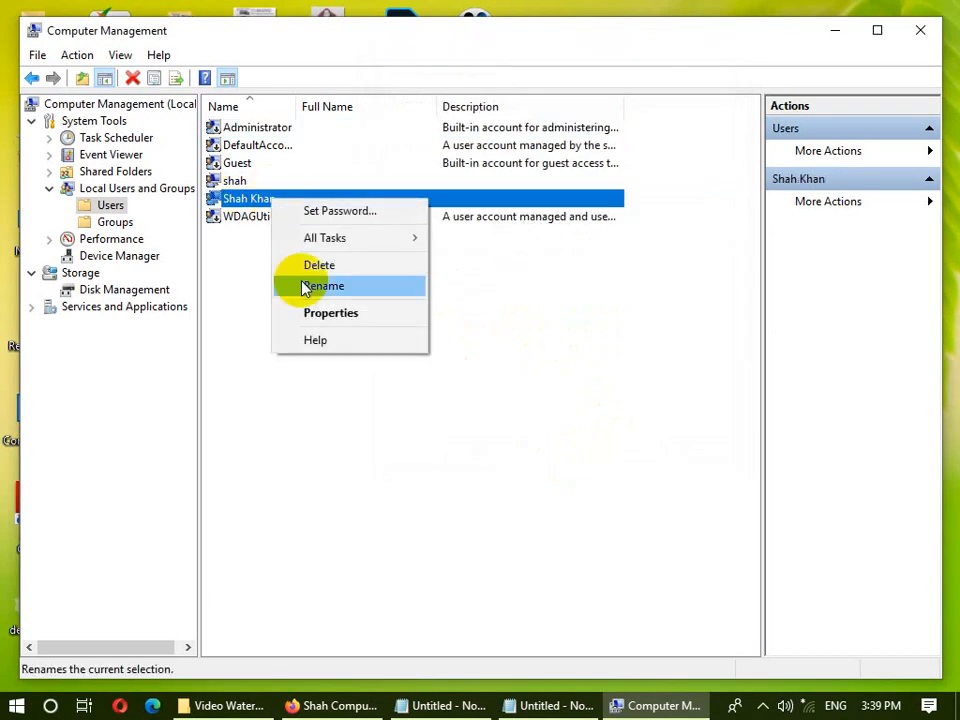
pyautogui.click(306, 312)
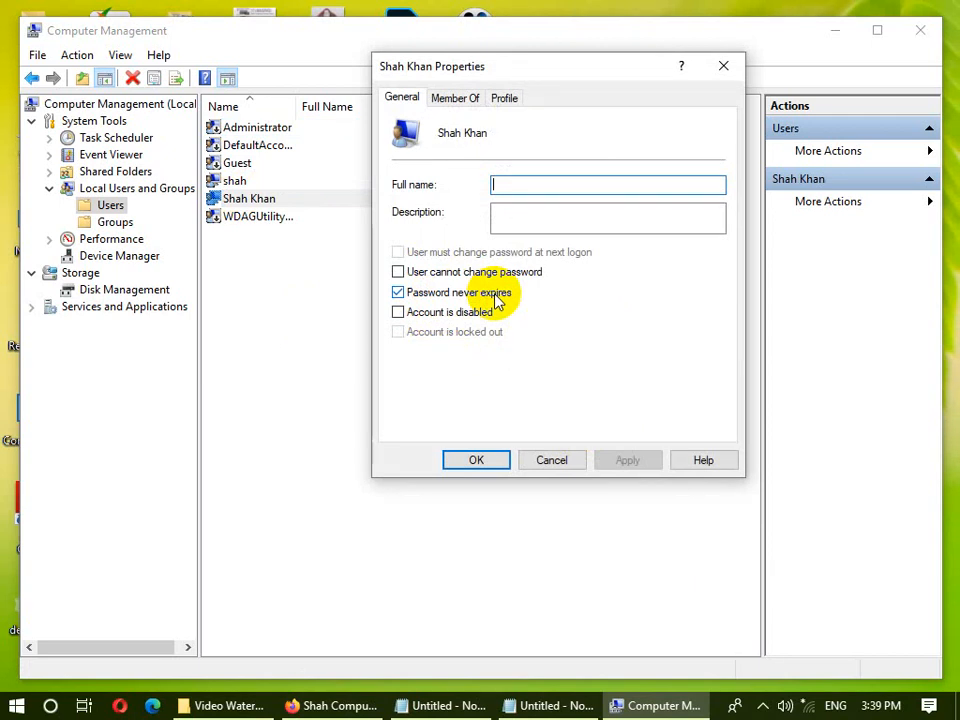
pyautogui.click(452, 292)
pyautogui.click(452, 293)
pyautogui.click(452, 292)
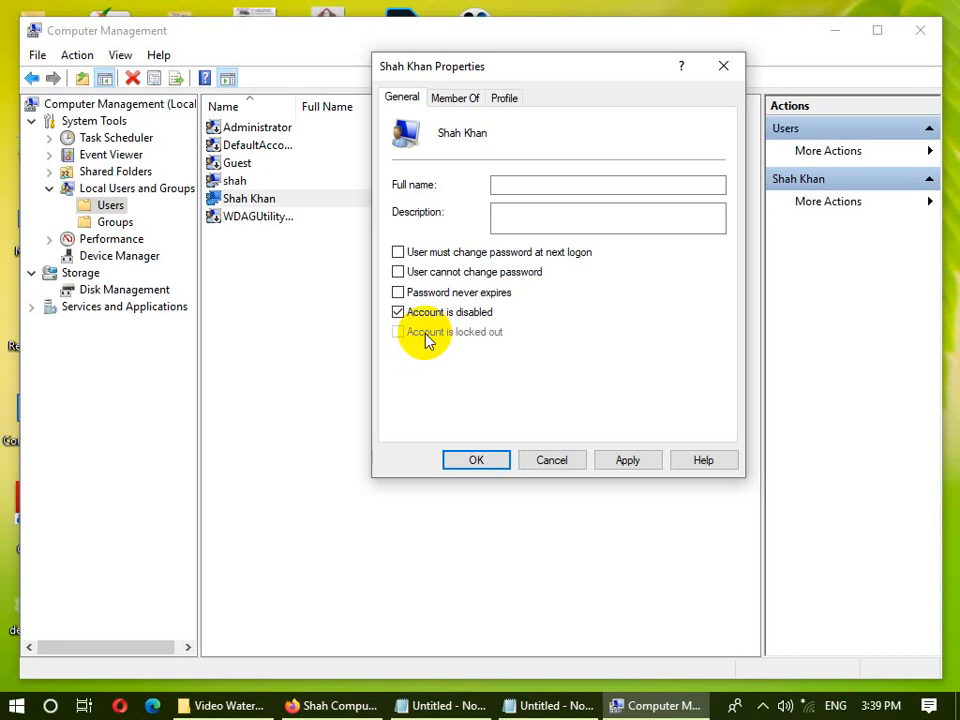
# - Toggle the account-disabled, cannot-change-password and password-never-expires checkboxes back
pyautogui.click(398, 312)
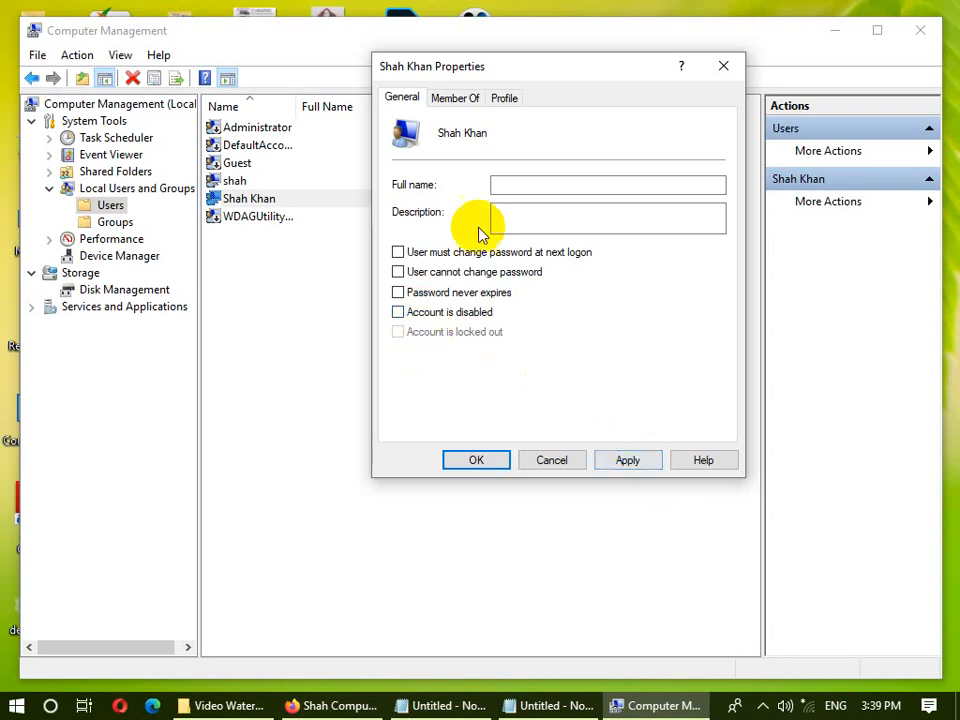
pyautogui.click(506, 277)
pyautogui.click(490, 276)
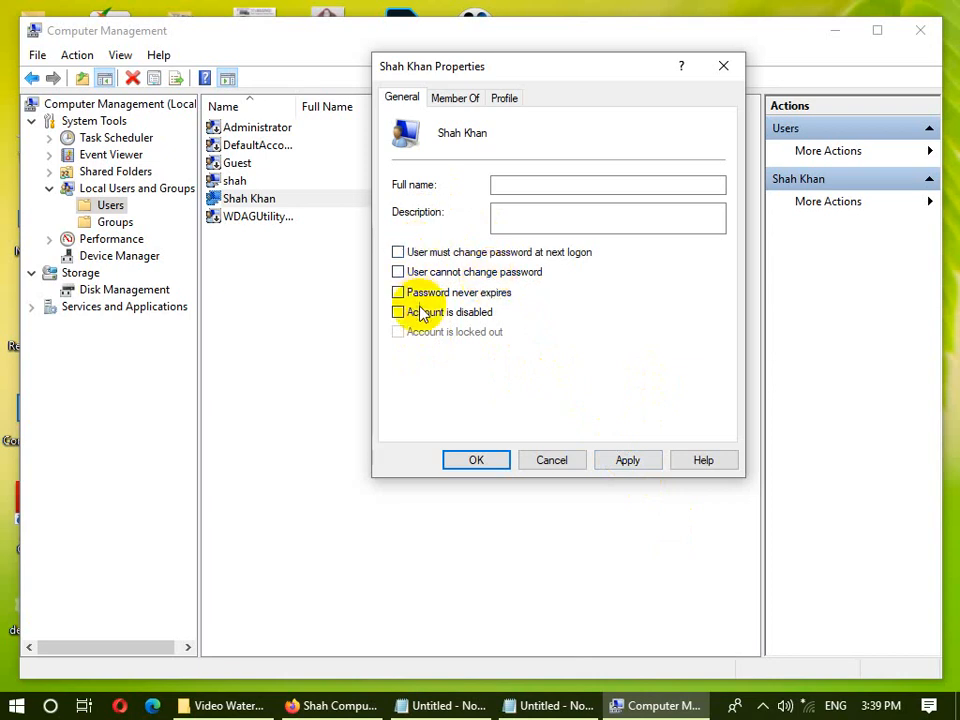
pyautogui.click(399, 293)
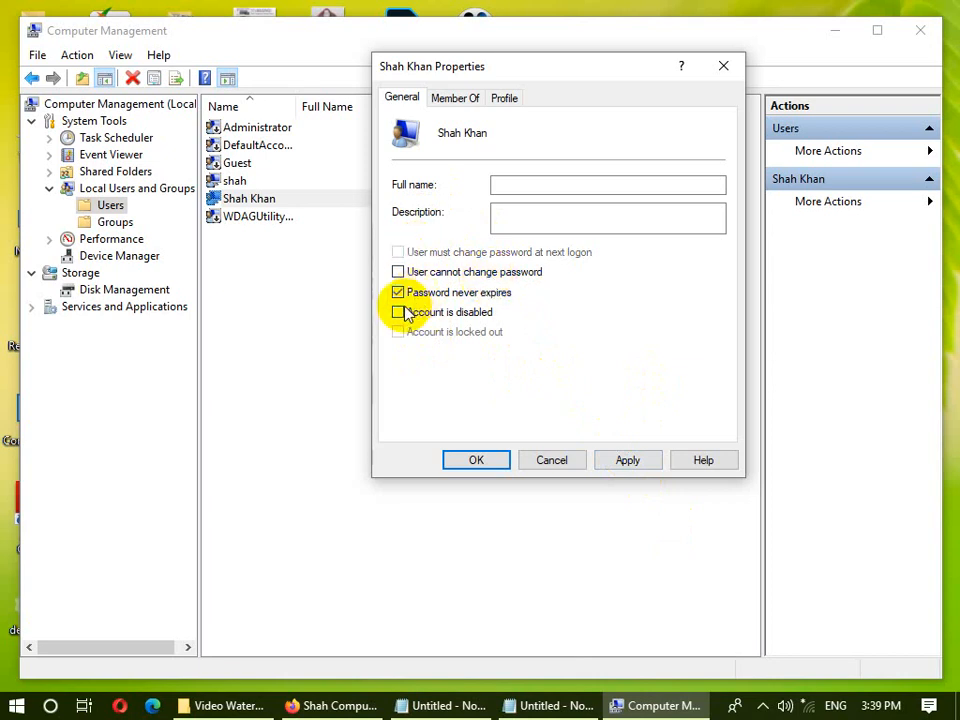
# - Check the account's Administrators membership under Member Of, then close the dialog and Computer Management
pyautogui.click(450, 98)
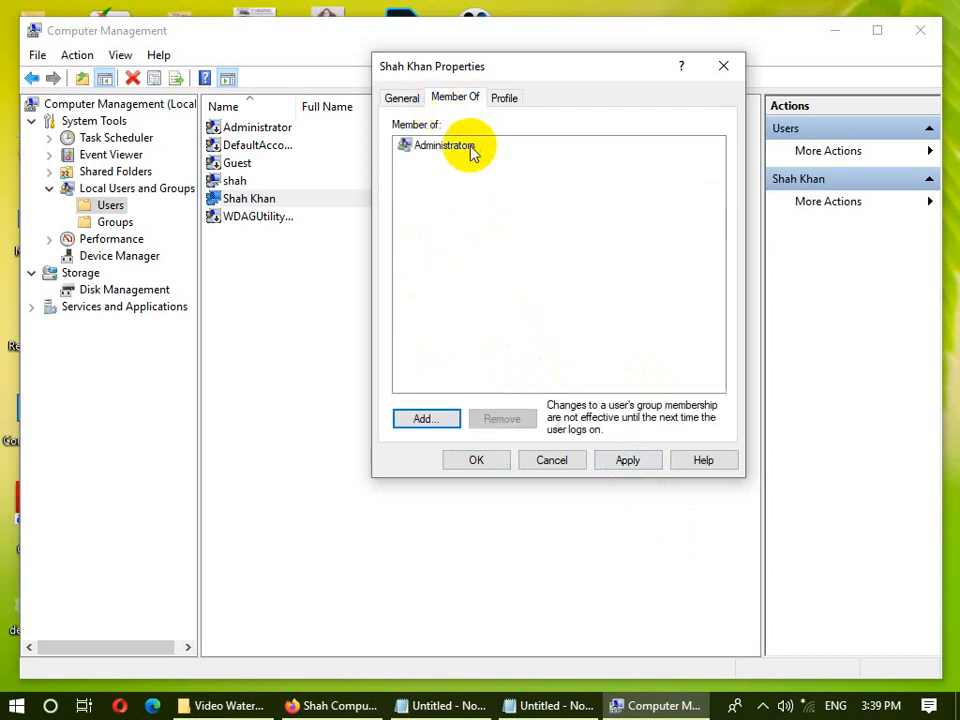
pyautogui.click(440, 147)
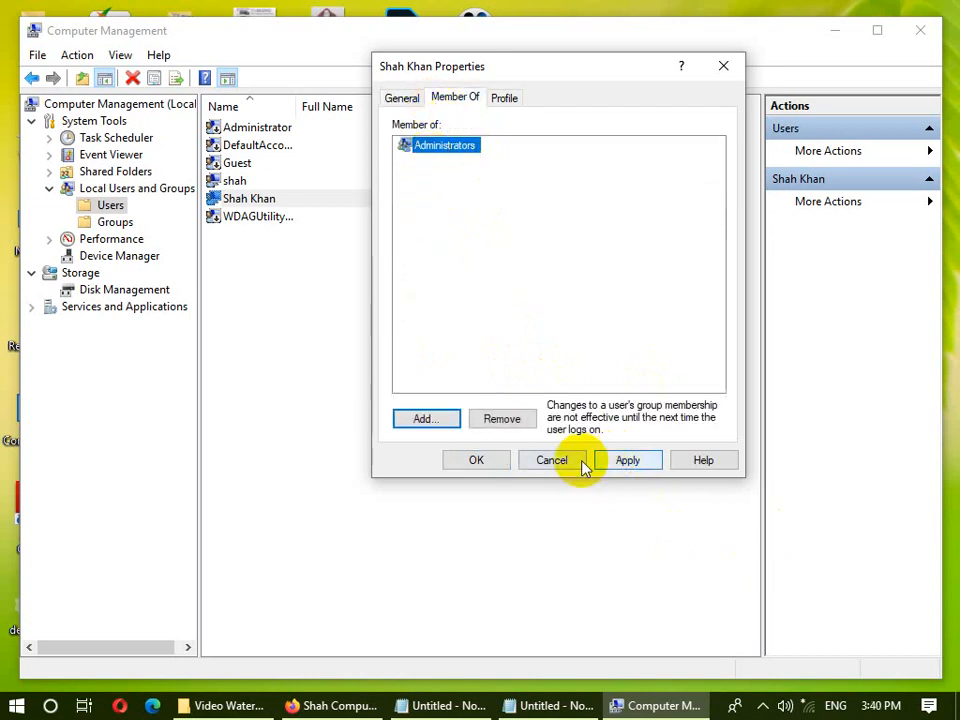
pyautogui.click(492, 461)
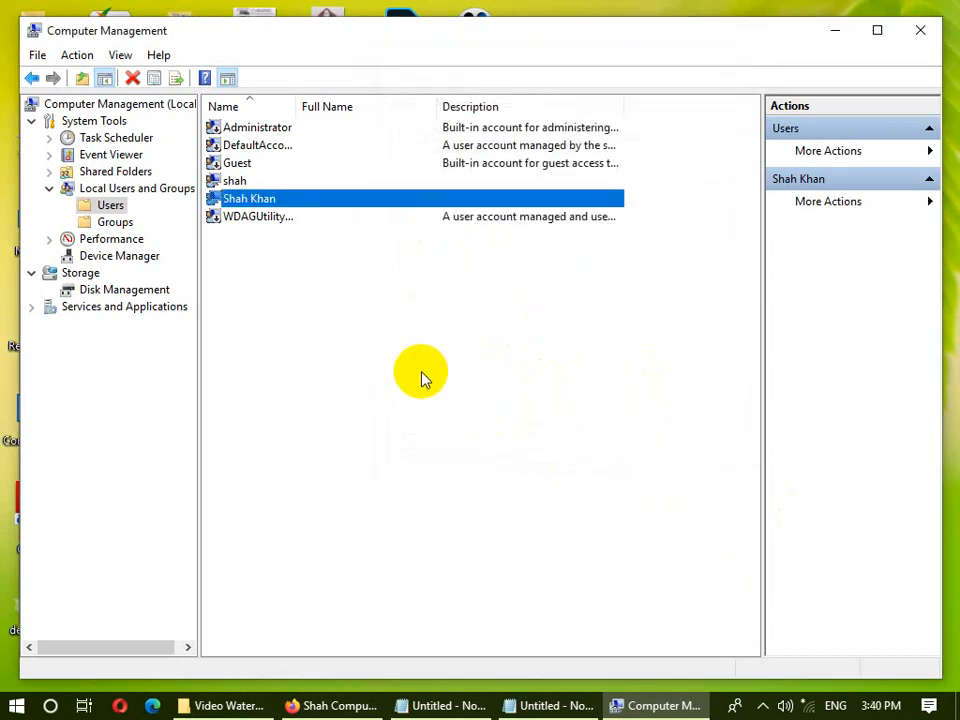
pyautogui.click(918, 31)
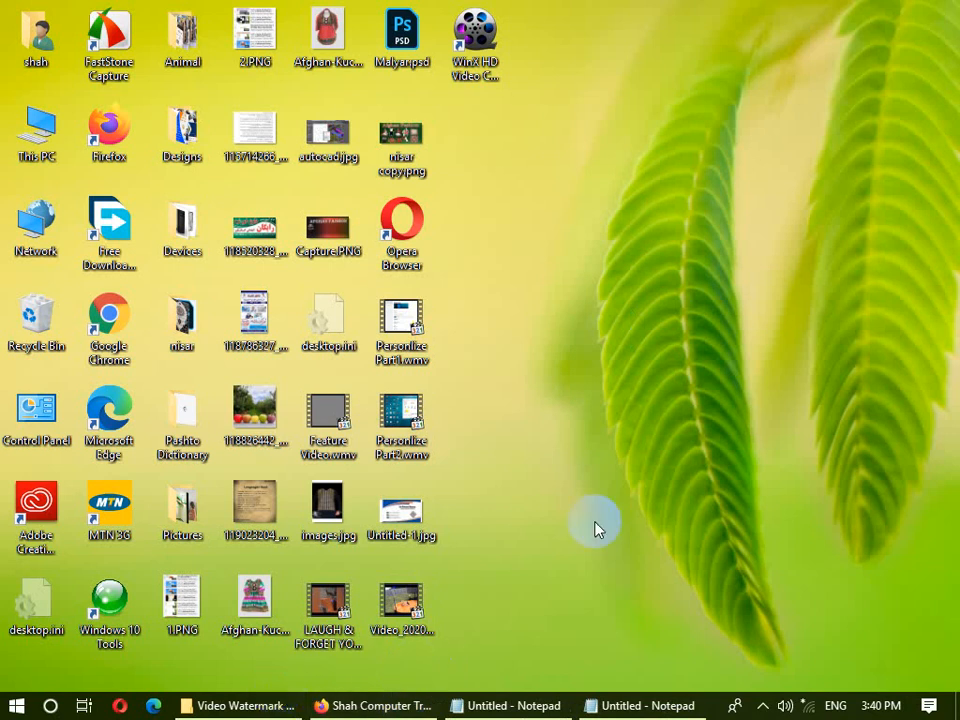
pyautogui.click(398, 706)
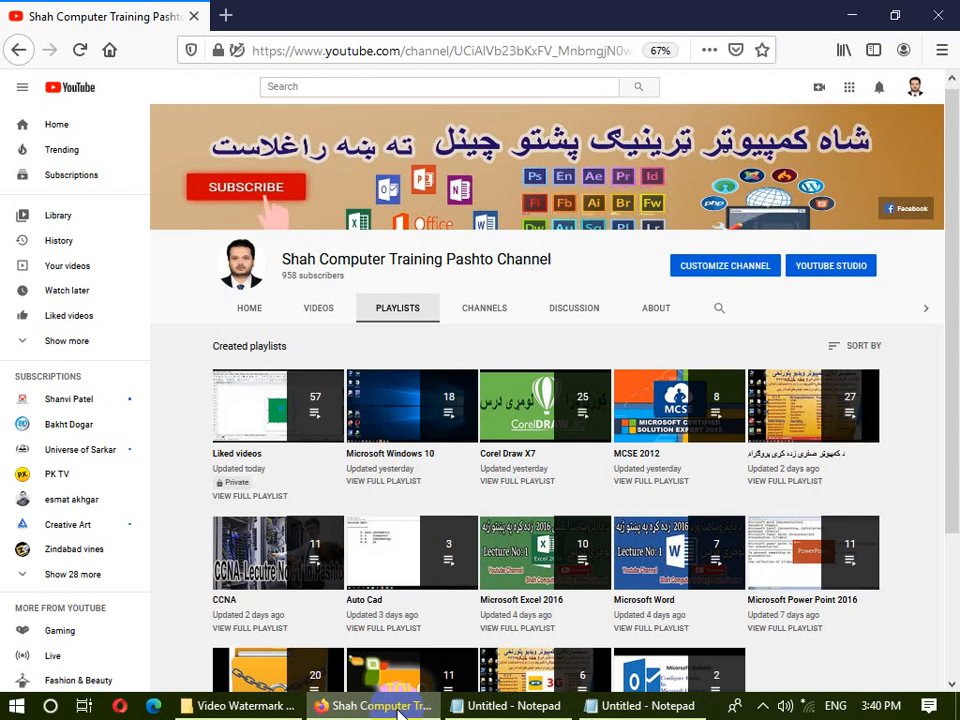
pyautogui.click(398, 706)
pyautogui.rightClick(765, 197)
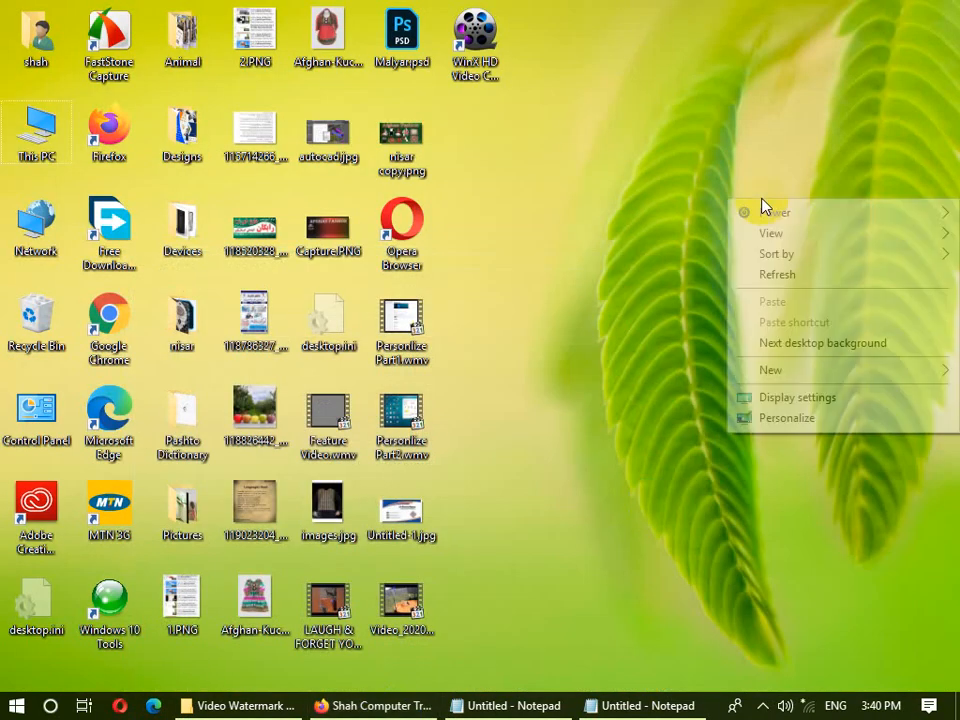
pyautogui.rightClick(825, 3)
pyautogui.click(808, 79)
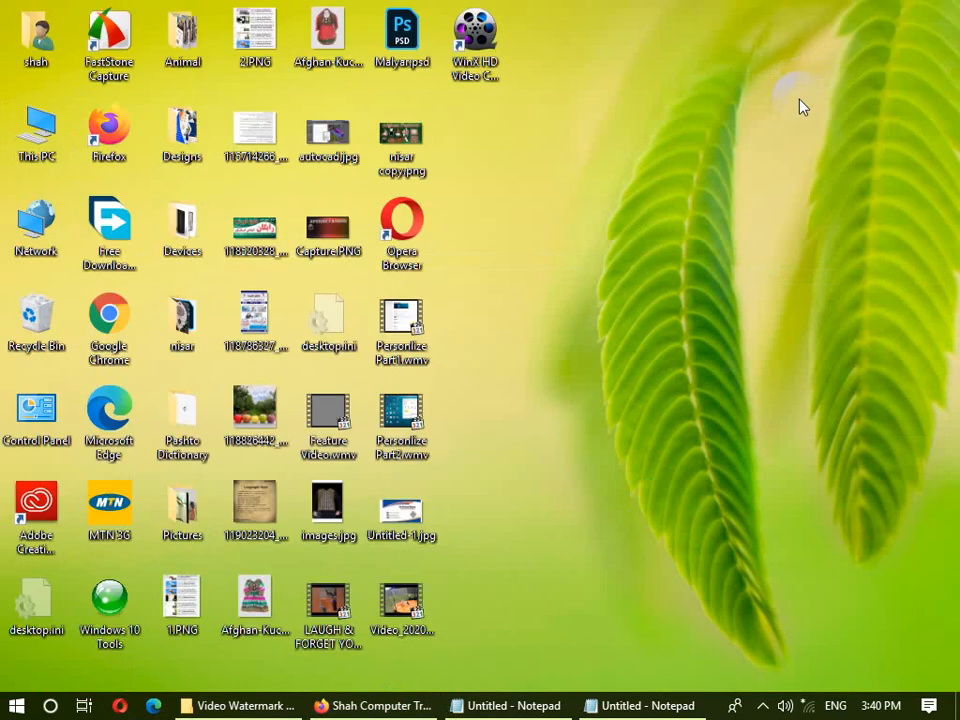
pyautogui.click(760, 706)
pyautogui.click(613, 524)
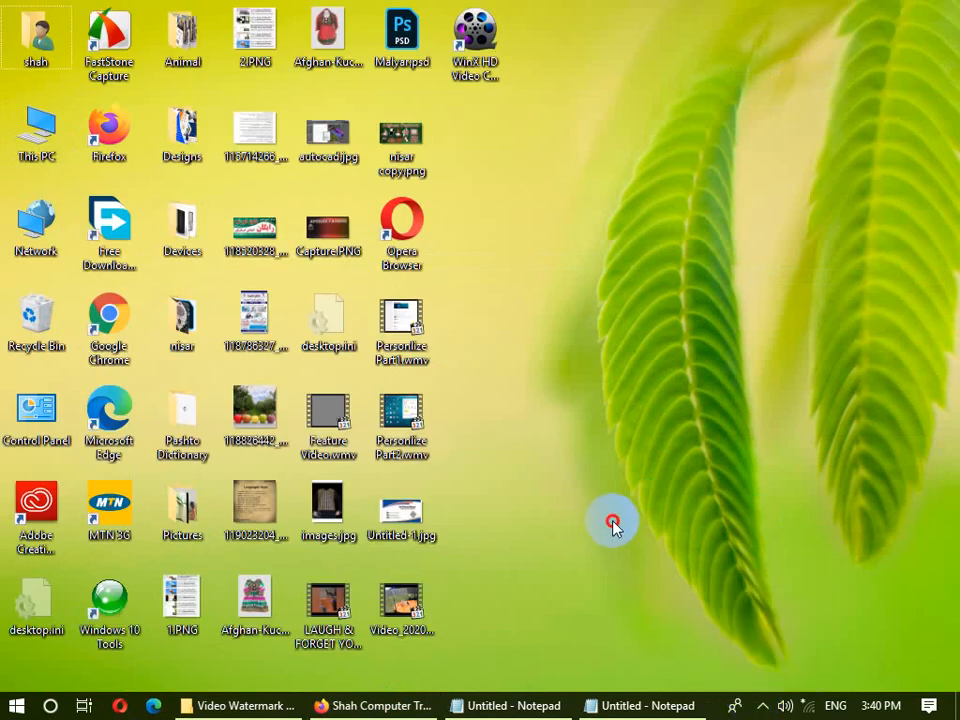